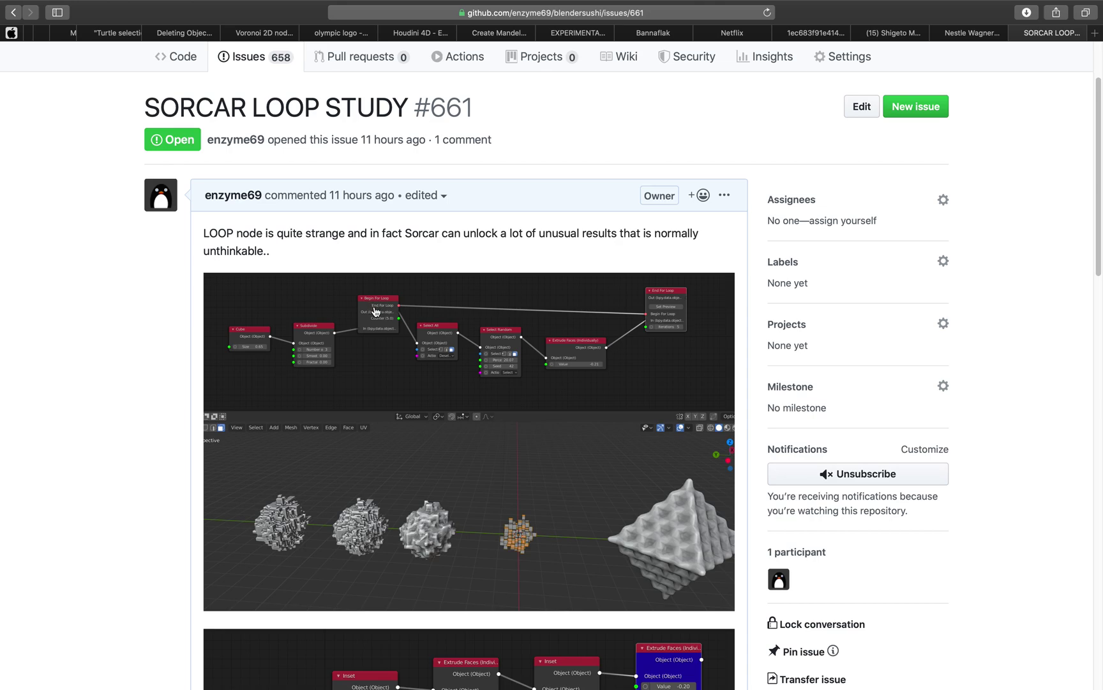
- Look through the SORCAR LOOP STUDY issue, examining the node setups and the meshes pictured in its posts
{"action": "scroll", "coordinate": [694, 294], "scroll_direction": "down", "scroll_amount": 2}
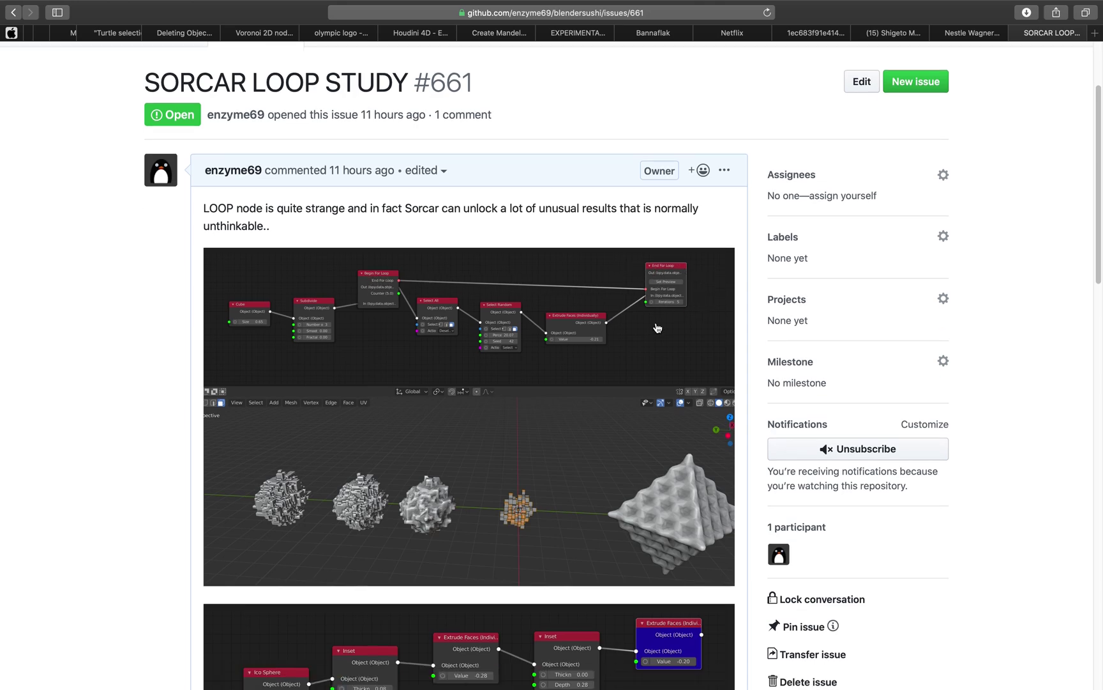
{"action": "scroll", "coordinate": [298, 375], "scroll_direction": "down", "scroll_amount": 2}
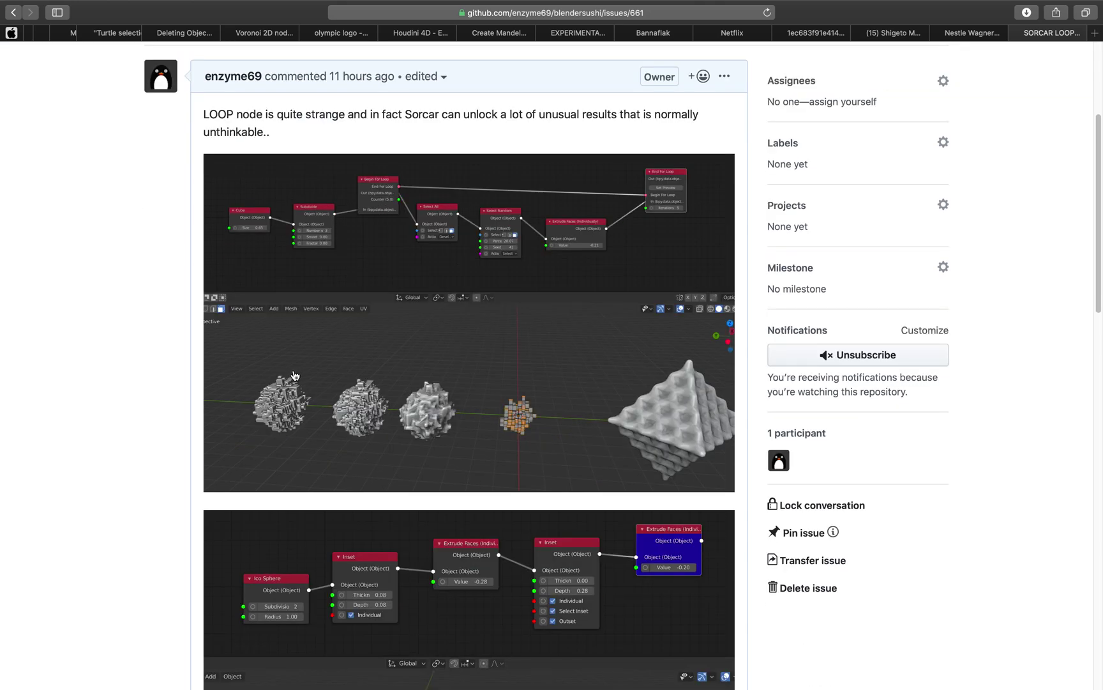
{"action": "scroll", "coordinate": [281, 383], "scroll_direction": "down", "scroll_amount": 6}
{"action": "scroll", "coordinate": [265, 393], "scroll_direction": "down", "scroll_amount": 4}
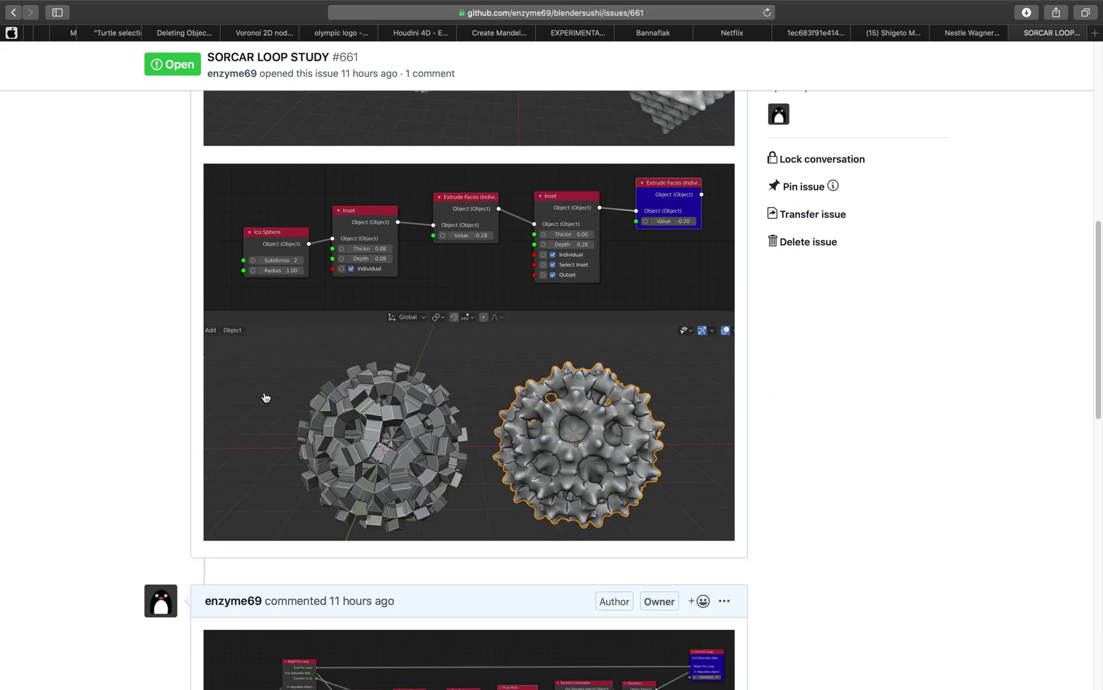
{"action": "scroll", "coordinate": [415, 319], "scroll_direction": "up", "scroll_amount": 5}
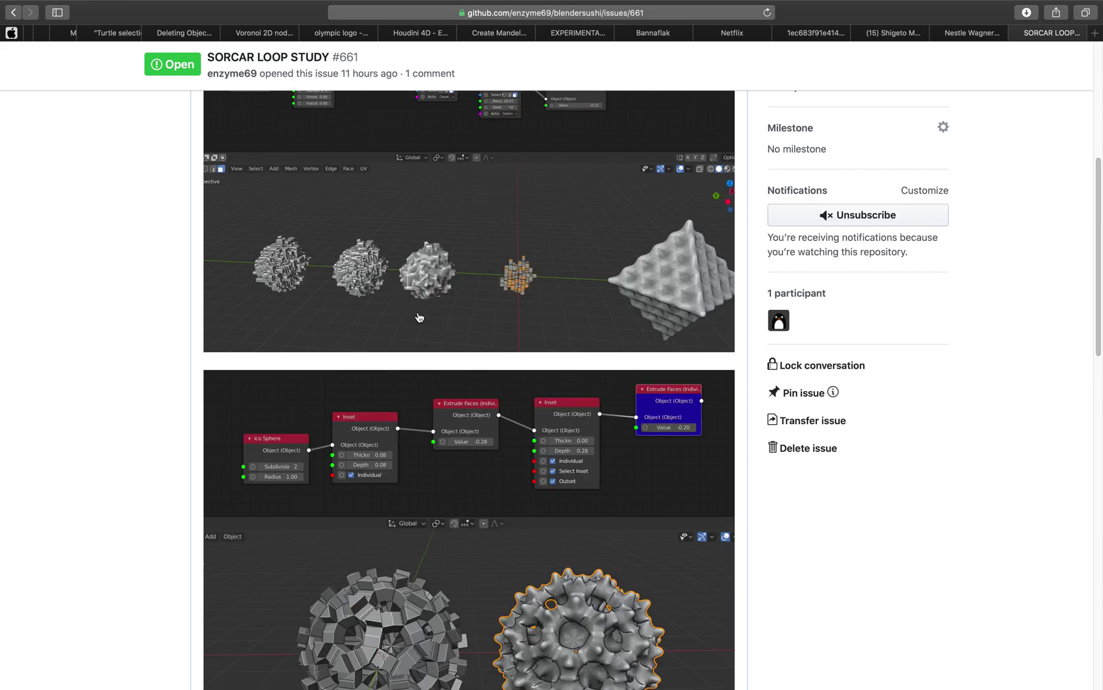
{"action": "scroll", "coordinate": [447, 307], "scroll_direction": "up", "scroll_amount": 6}
{"action": "scroll", "coordinate": [483, 291], "scroll_direction": "down", "scroll_amount": 7}
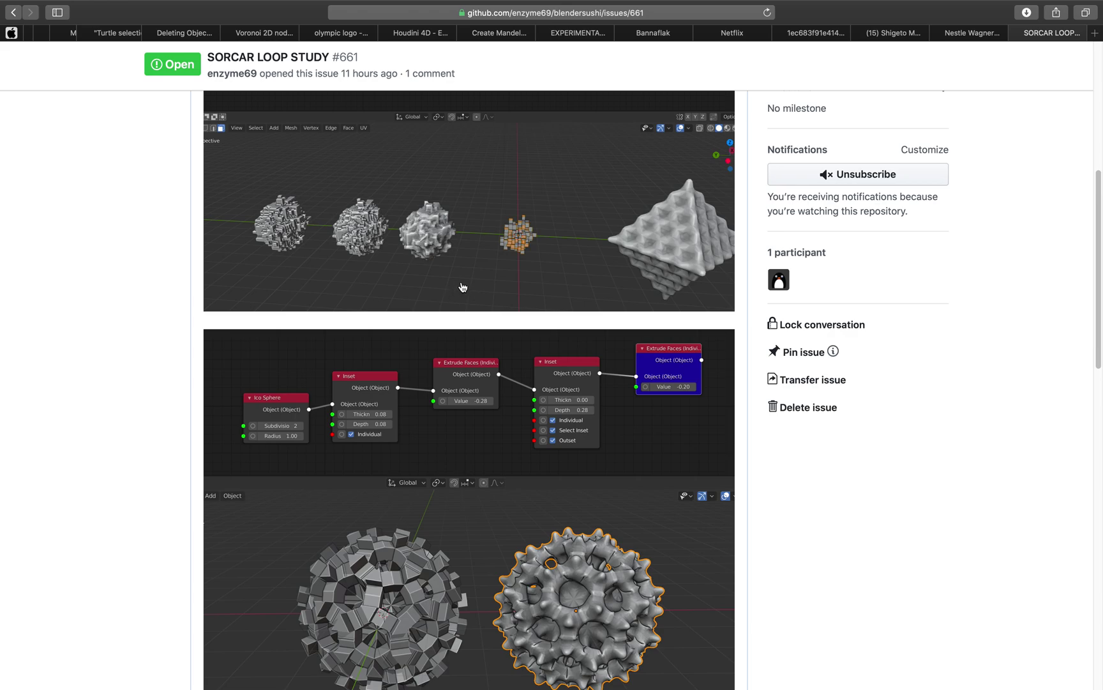
{"action": "scroll", "coordinate": [465, 291], "scroll_direction": "up", "scroll_amount": 3}
{"action": "scroll", "coordinate": [415, 306], "scroll_direction": "down", "scroll_amount": 4}
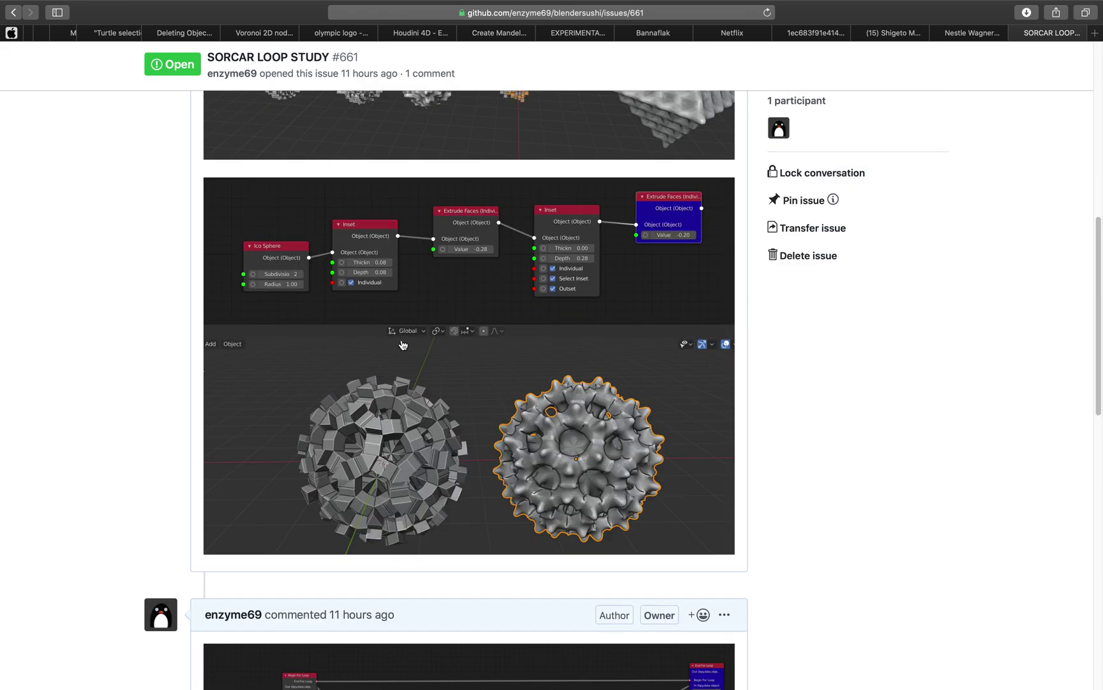
{"action": "scroll", "coordinate": [408, 348], "scroll_direction": "down", "scroll_amount": 1}
{"action": "scroll", "coordinate": [430, 326], "scroll_direction": "down", "scroll_amount": 1}
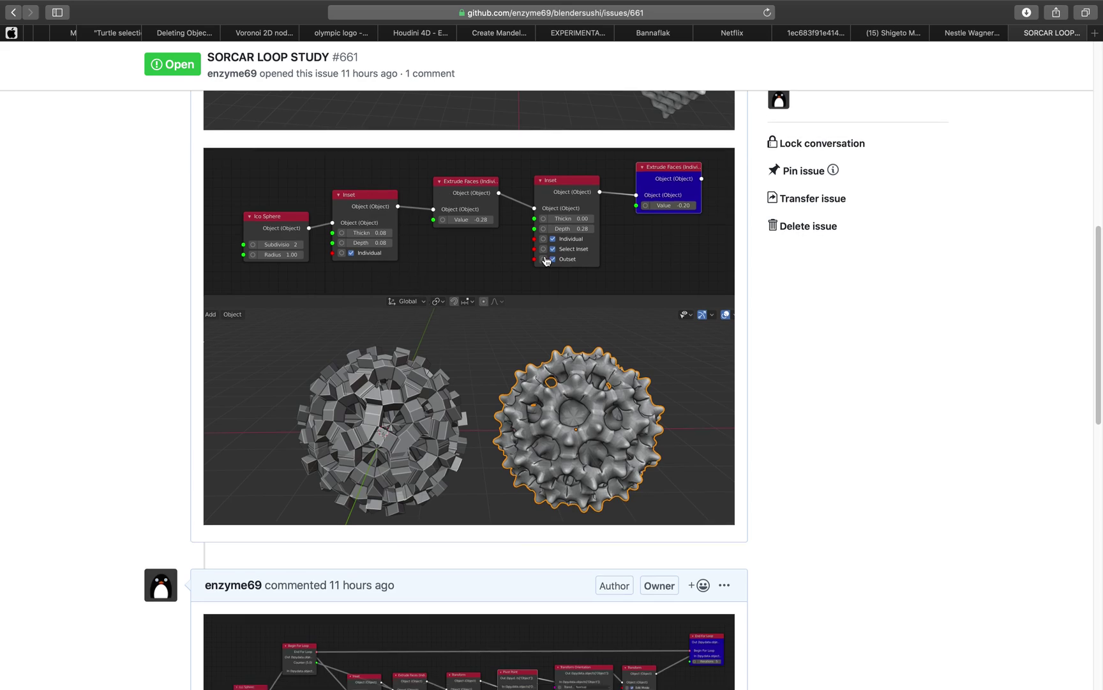
{"action": "scroll", "coordinate": [421, 215], "scroll_direction": "up", "scroll_amount": 4}
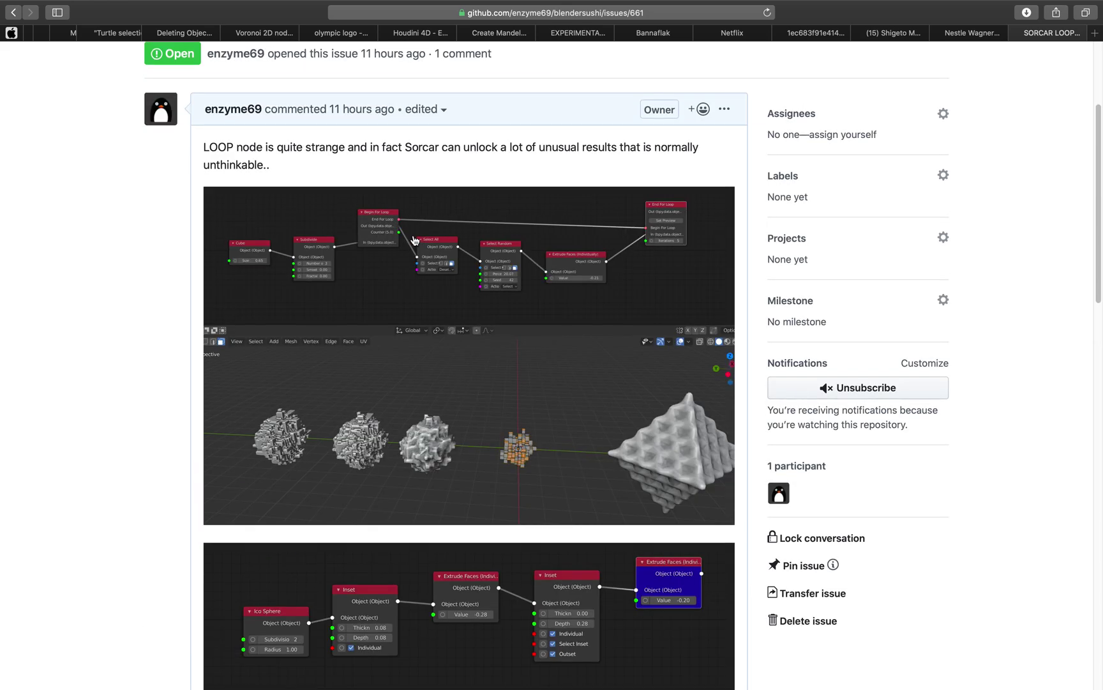
{"action": "scroll", "coordinate": [421, 263], "scroll_direction": "down", "scroll_amount": 3}
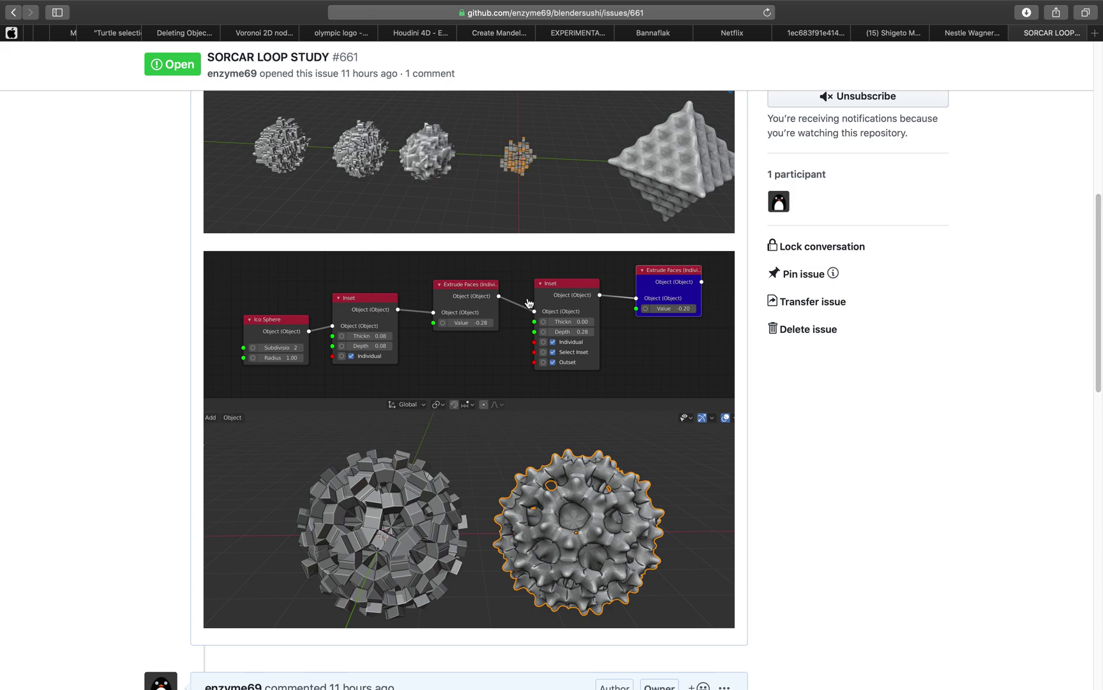
{"action": "scroll", "coordinate": [526, 311], "scroll_direction": "down", "scroll_amount": 1}
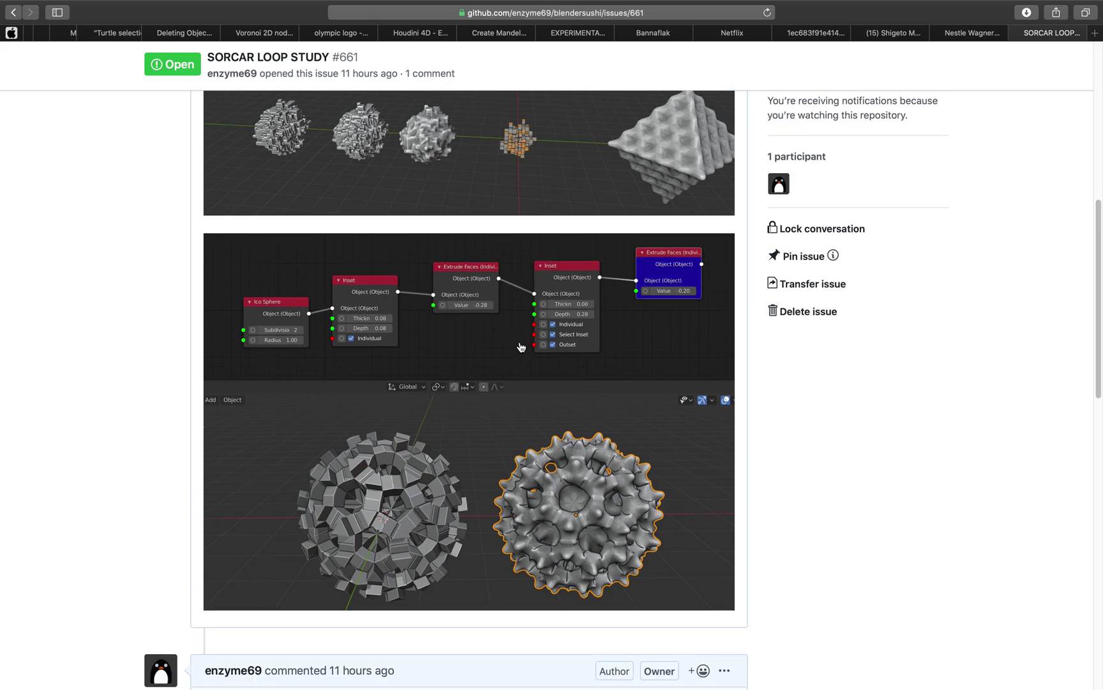
{"action": "scroll", "coordinate": [521, 347], "scroll_direction": "down", "scroll_amount": 8}
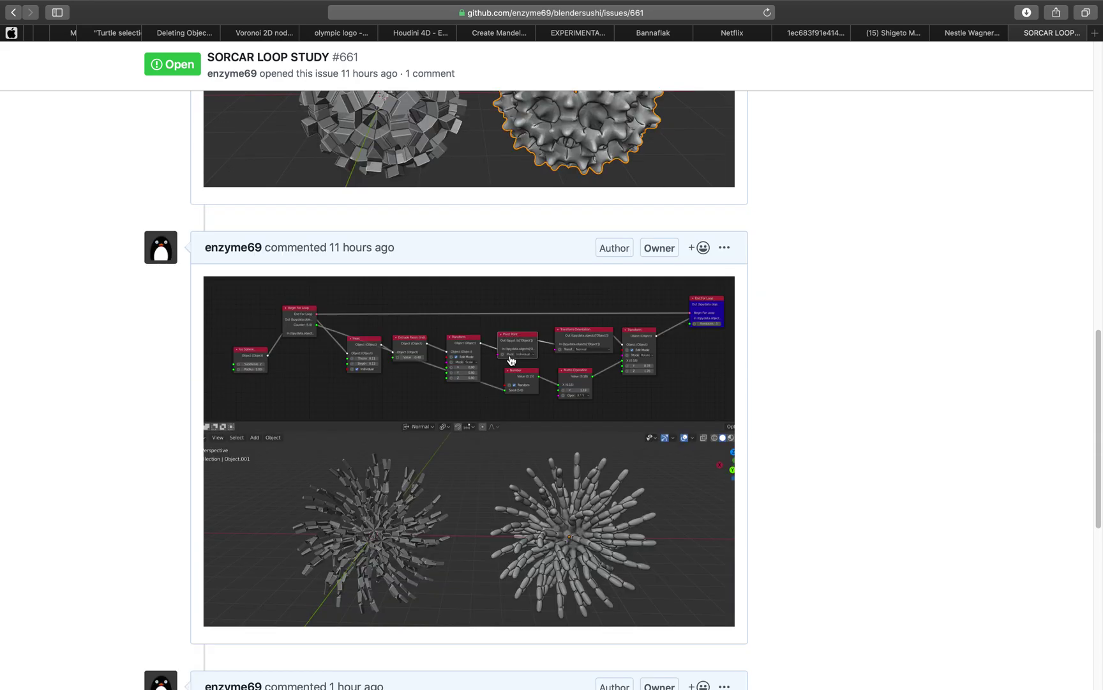
{"action": "scroll", "coordinate": [501, 362], "scroll_direction": "down", "scroll_amount": 2}
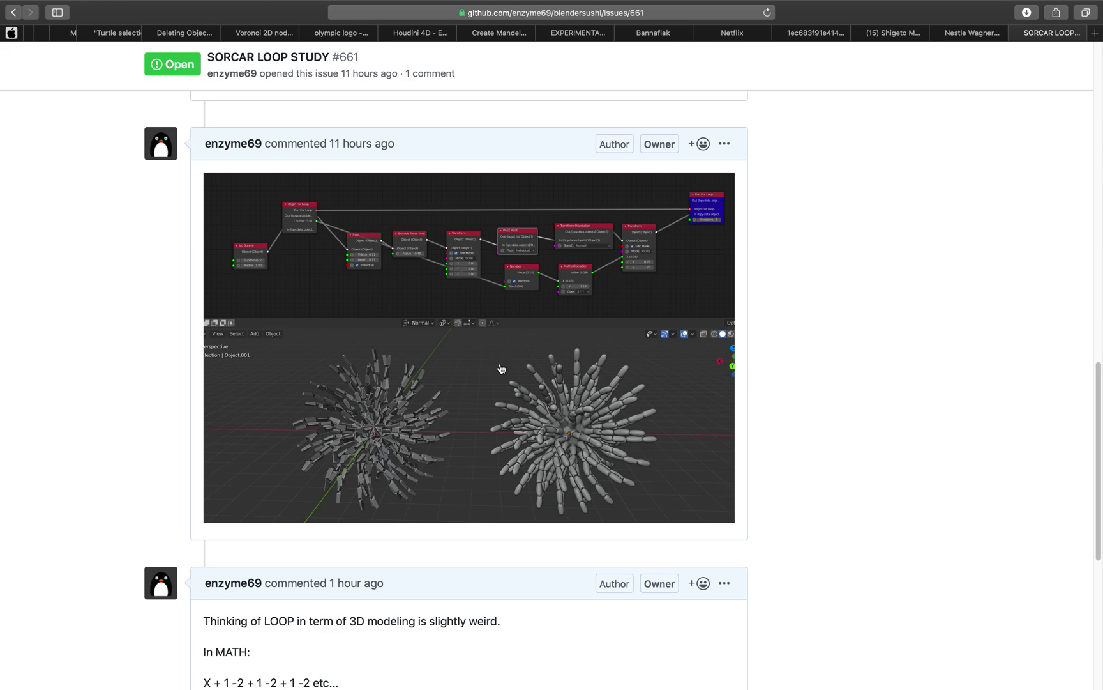
- Open the image of the radiating segmented forms at full size and examine its loop nodes and both meshes
{"action": "left_click", "coordinate": [416, 367]}
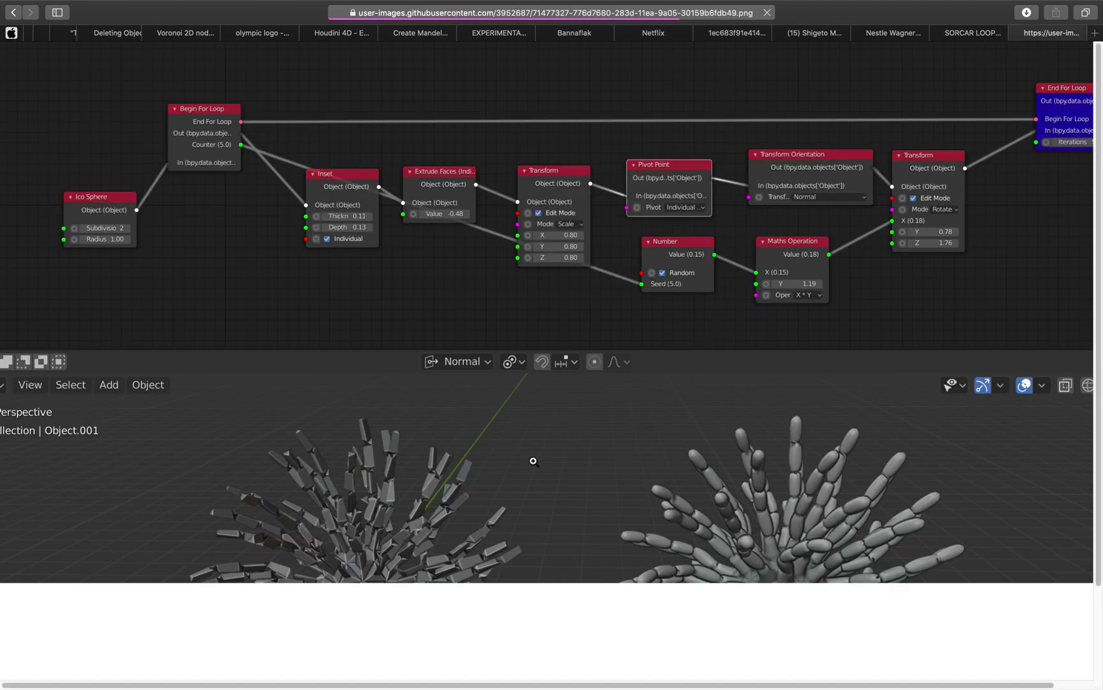
{"action": "left_click", "coordinate": [542, 466]}
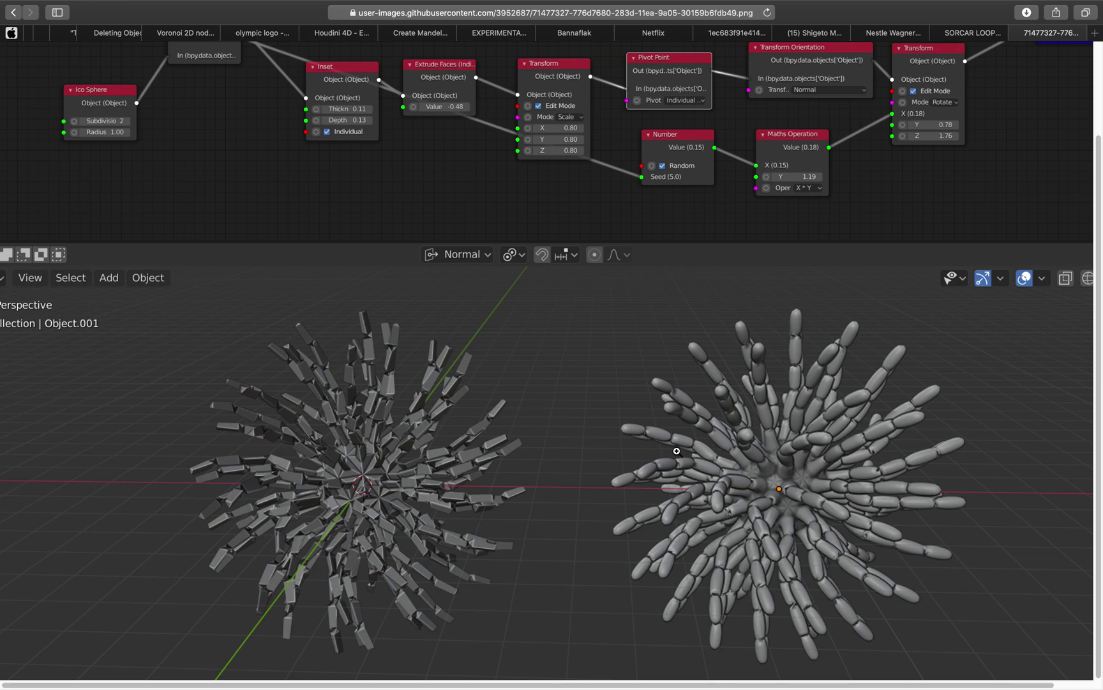
{"action": "scroll", "coordinate": [744, 447], "scroll_direction": "up", "scroll_amount": 1}
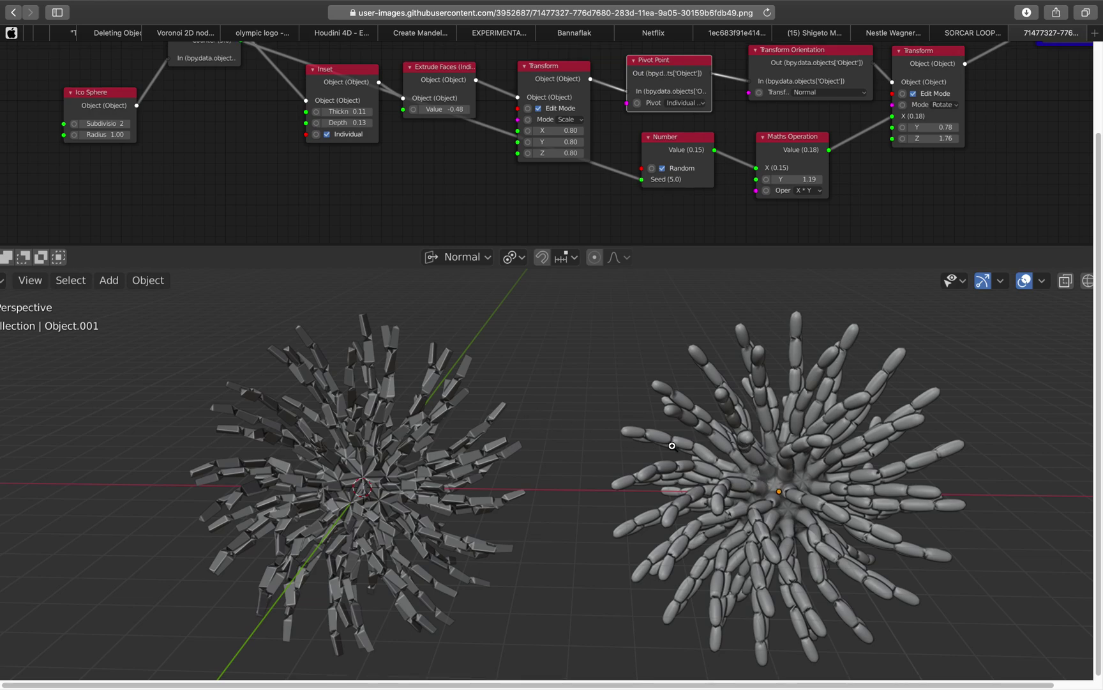
{"action": "scroll", "coordinate": [381, 459], "scroll_direction": "up", "scroll_amount": 2}
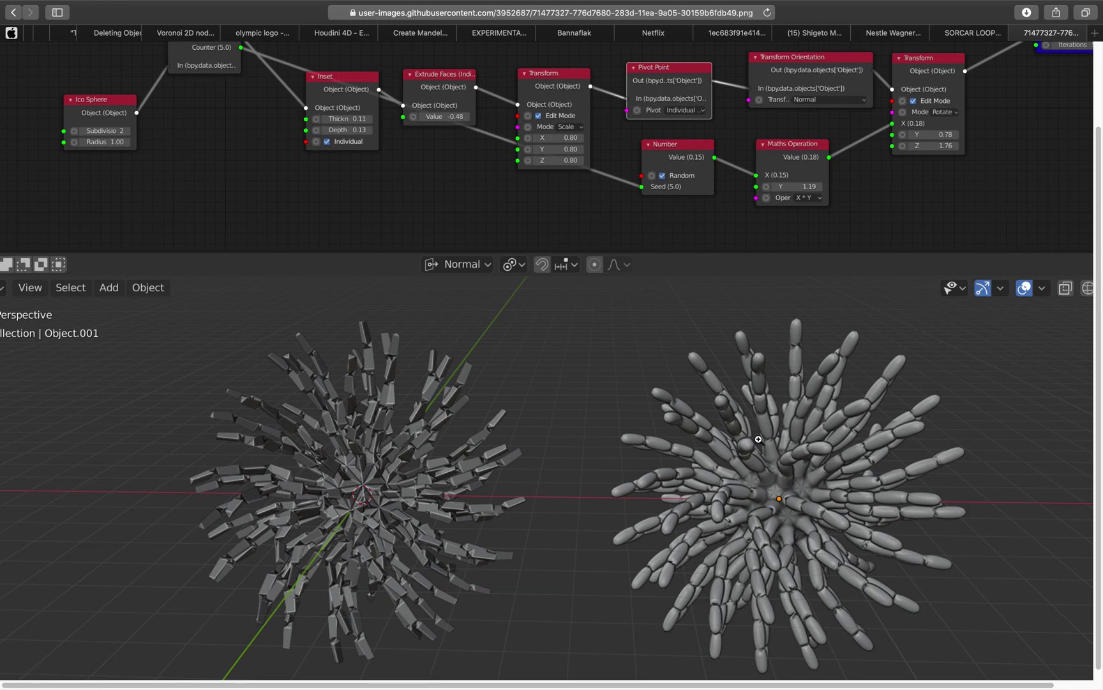
{"action": "scroll", "coordinate": [759, 438], "scroll_direction": "left", "scroll_amount": 2}
{"action": "scroll", "coordinate": [758, 439], "scroll_direction": "right", "scroll_amount": 2}
{"action": "scroll", "coordinate": [720, 447], "scroll_direction": "left", "scroll_amount": 1}
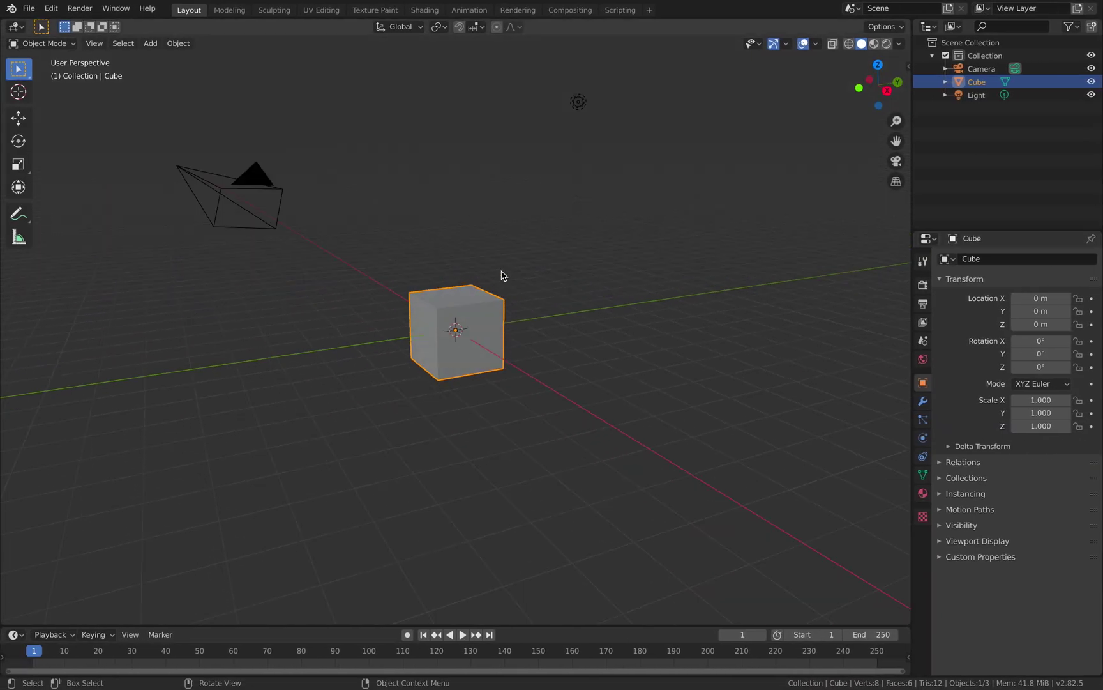
- Switch to Blender and show the Tissue tools in the 3D viewport
{"action": "middle_click_drag", "start_coordinate": [482, 309], "coordinate": [483, 359]}
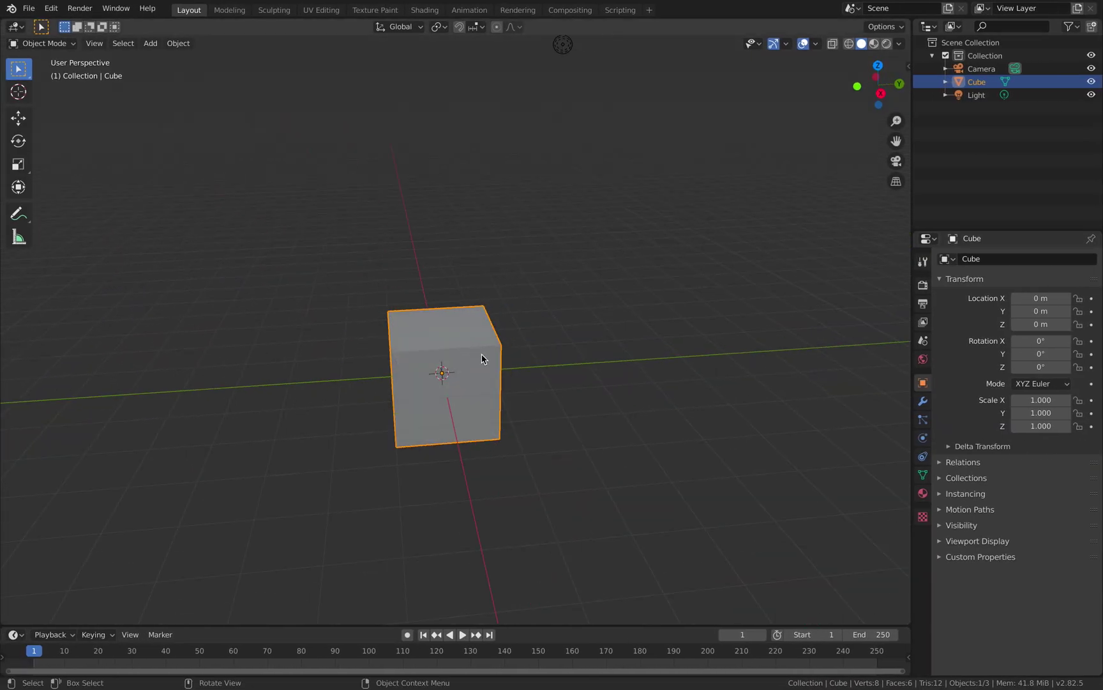
{"action": "left_click", "coordinate": [907, 66]}
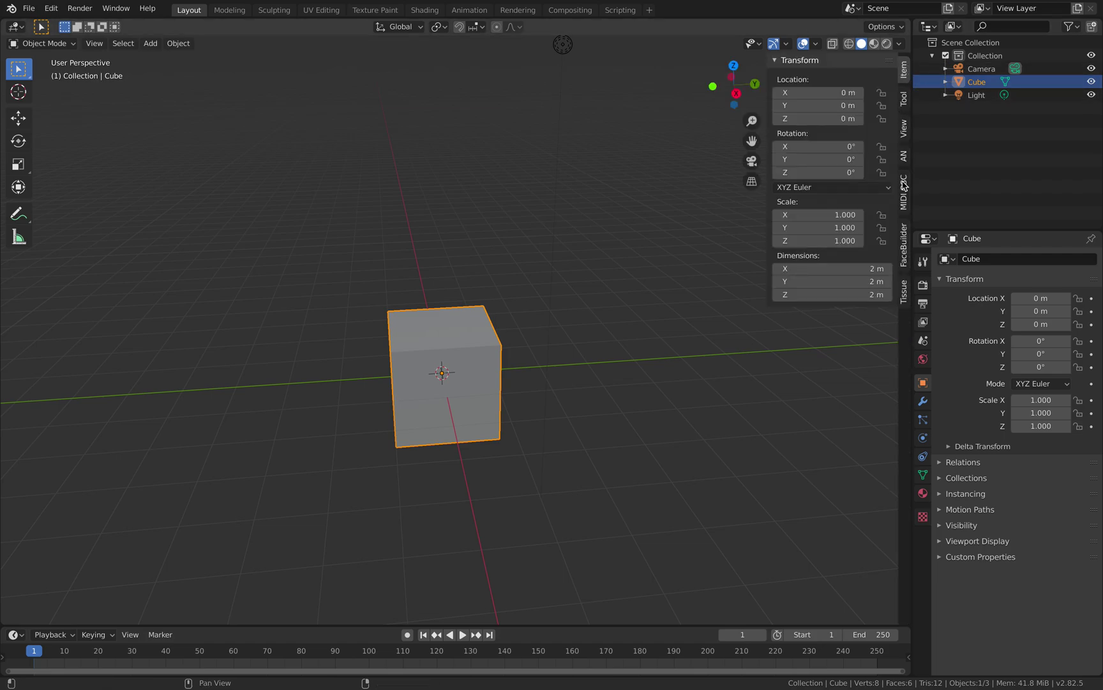
{"action": "left_click", "coordinate": [905, 288]}
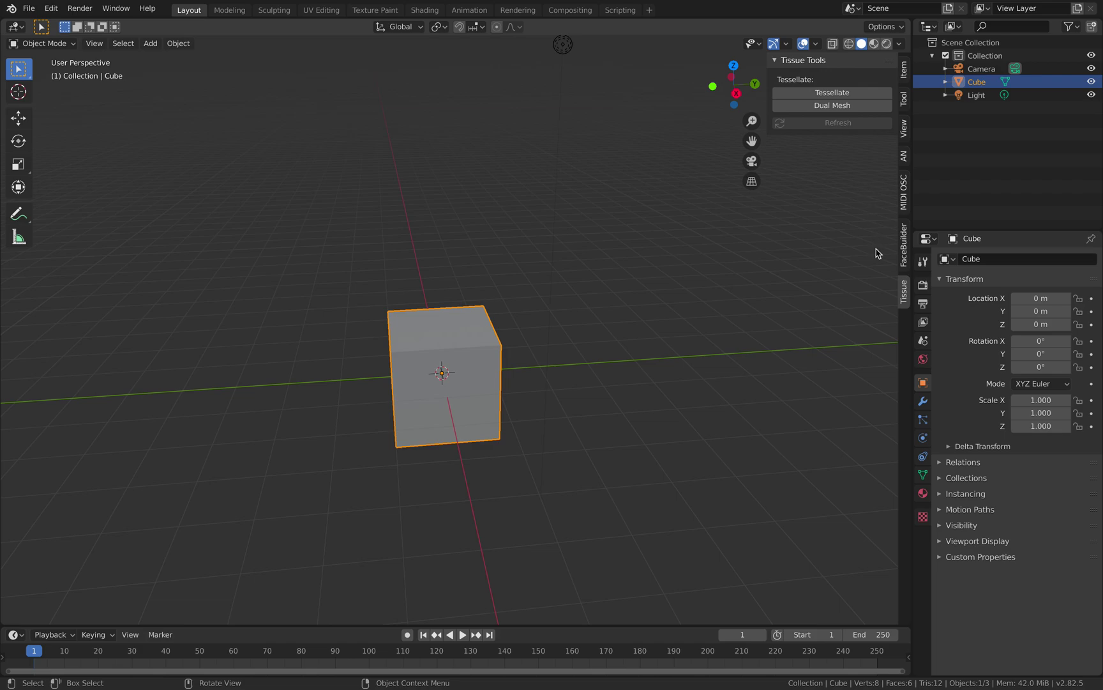
- Duplicate the cube about 3.5 m along Y and scale down the copy's top face to make a tapered block
{"action": "key", "text": "shift+d"}
{"action": "left_click", "coordinate": [687, 355]}
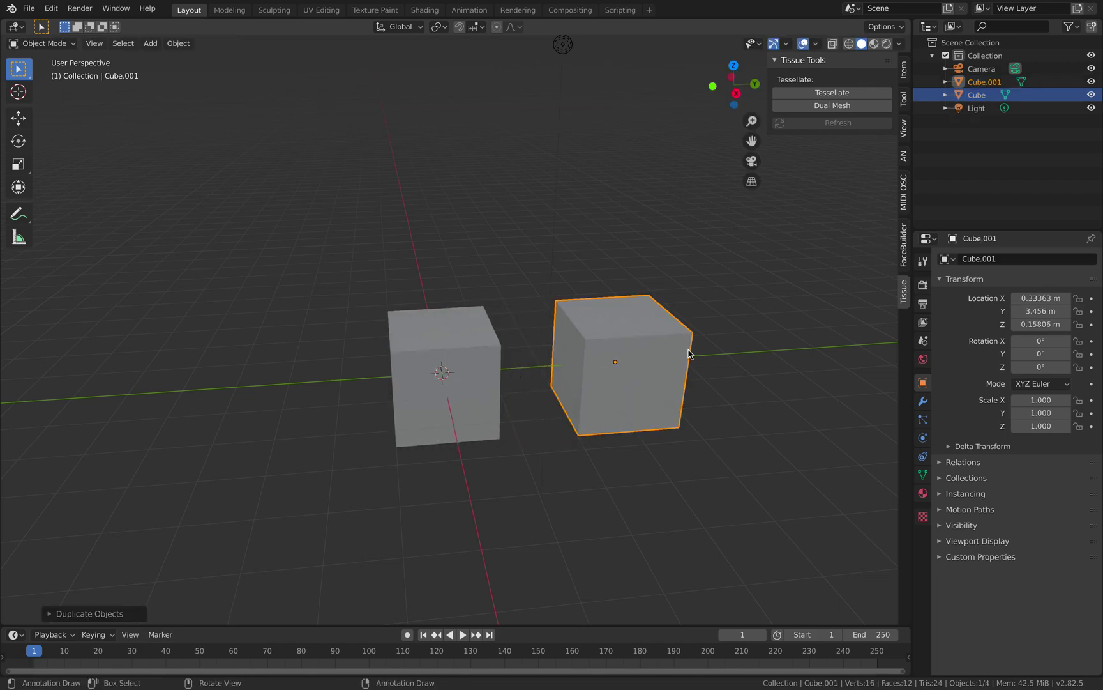
{"action": "key", "text": "Tab"}
{"action": "key", "text": "alt+a"}
{"action": "left_click", "coordinate": [113, 44]}
{"action": "left_click", "coordinate": [624, 326]}
{"action": "key", "text": "s"}
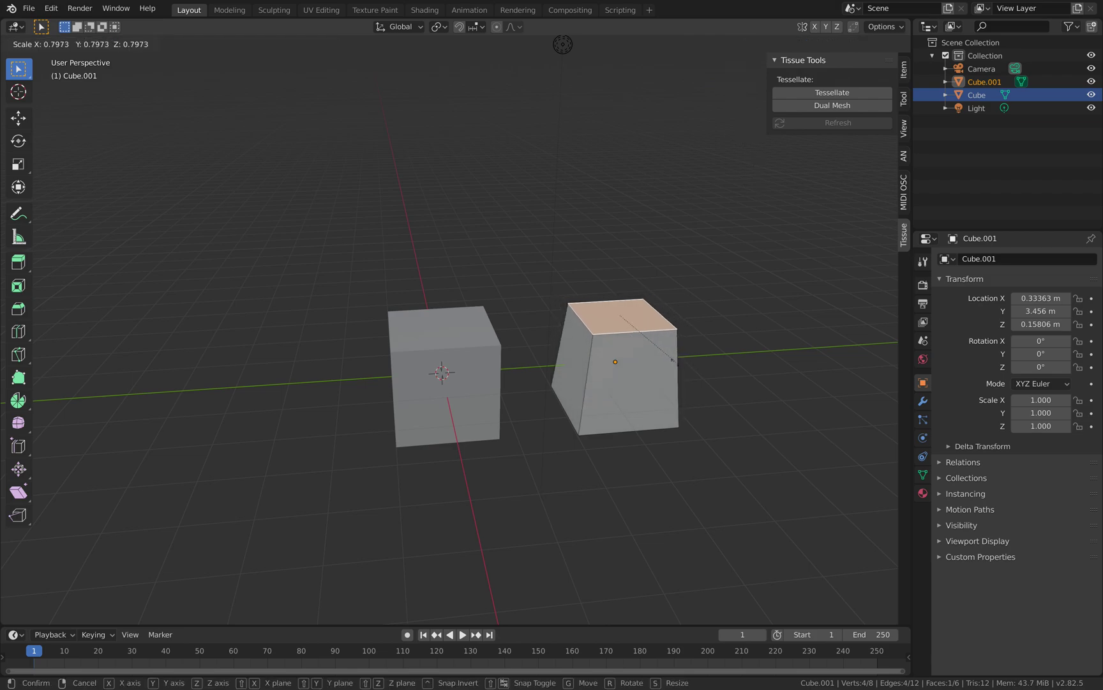
{"action": "key", "text": "Return"}
{"action": "key", "text": "Tab"}
- Tessellate the cube with the tapered block as component, using Quad fill, Bounds coordinates and Proportional thickness
{"action": "left_click", "coordinate": [441, 340]}
{"action": "mouse_move", "coordinate": [441, 340]}
{"action": "middle_mouse_down"}
{"action": "mouse_move", "coordinate": [477, 331]}
{"action": "mouse_move", "coordinate": [439, 334]}
{"action": "middle_mouse_up"}
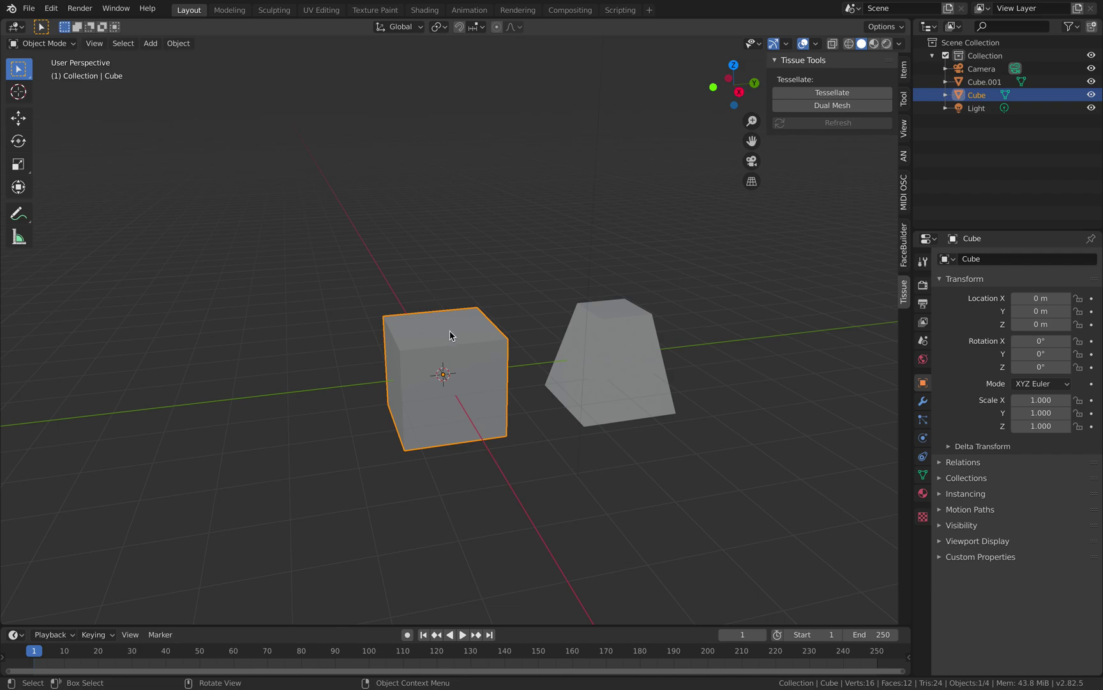
{"action": "scroll", "coordinate": [450, 326], "scroll_direction": "up", "scroll_amount": 2}
{"action": "scroll", "coordinate": [464, 298], "scroll_direction": "down", "scroll_amount": 1}
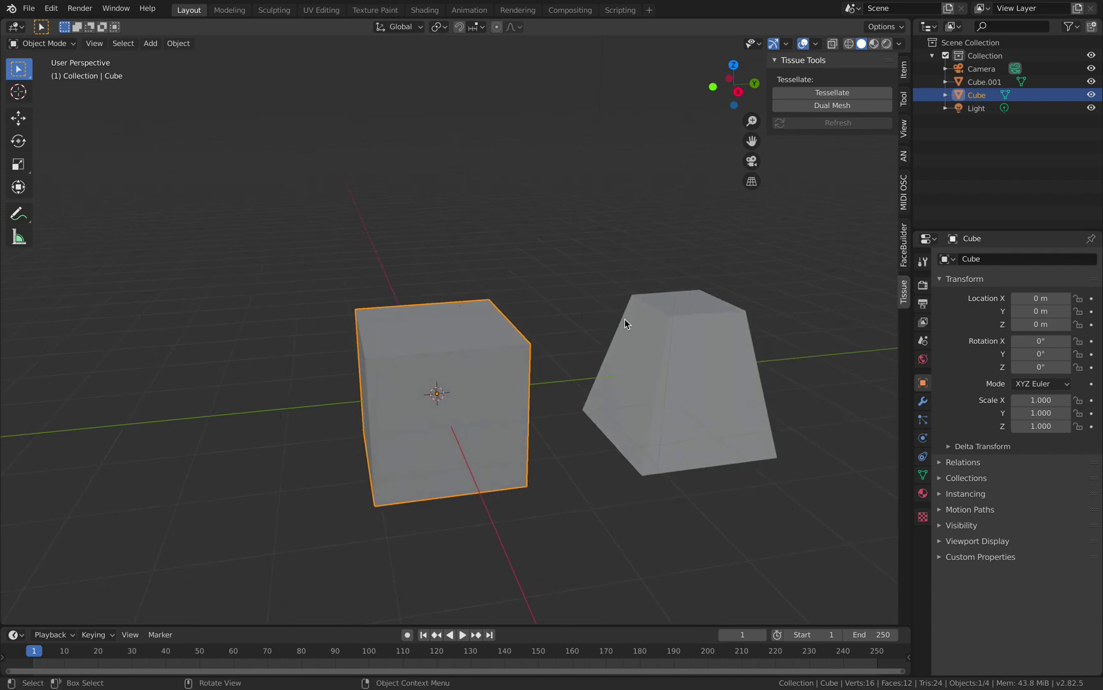
{"action": "left_click", "coordinate": [625, 320]}
{"action": "scroll", "coordinate": [540, 333], "scroll_direction": "down", "scroll_amount": 1}
{"action": "left_click", "coordinate": [465, 337]}
{"action": "left_click", "coordinate": [591, 341]}
{"action": "left_click", "coordinate": [501, 345], "text": "shift"}
{"action": "left_click", "coordinate": [840, 108]}
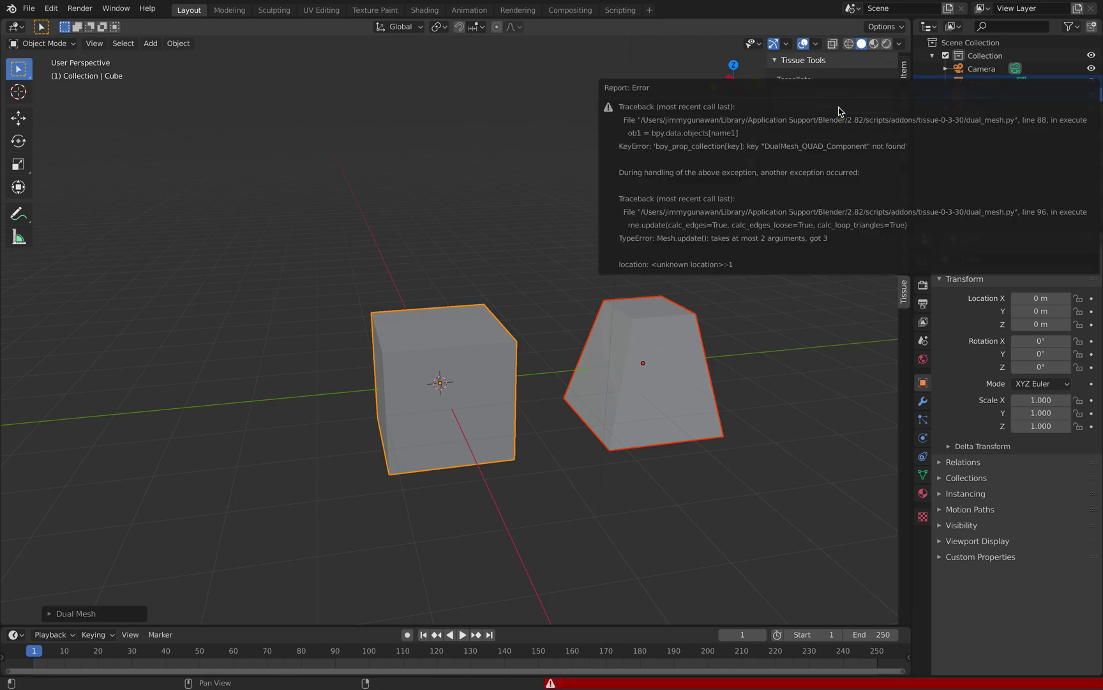
{"action": "left_click", "coordinate": [827, 93]}
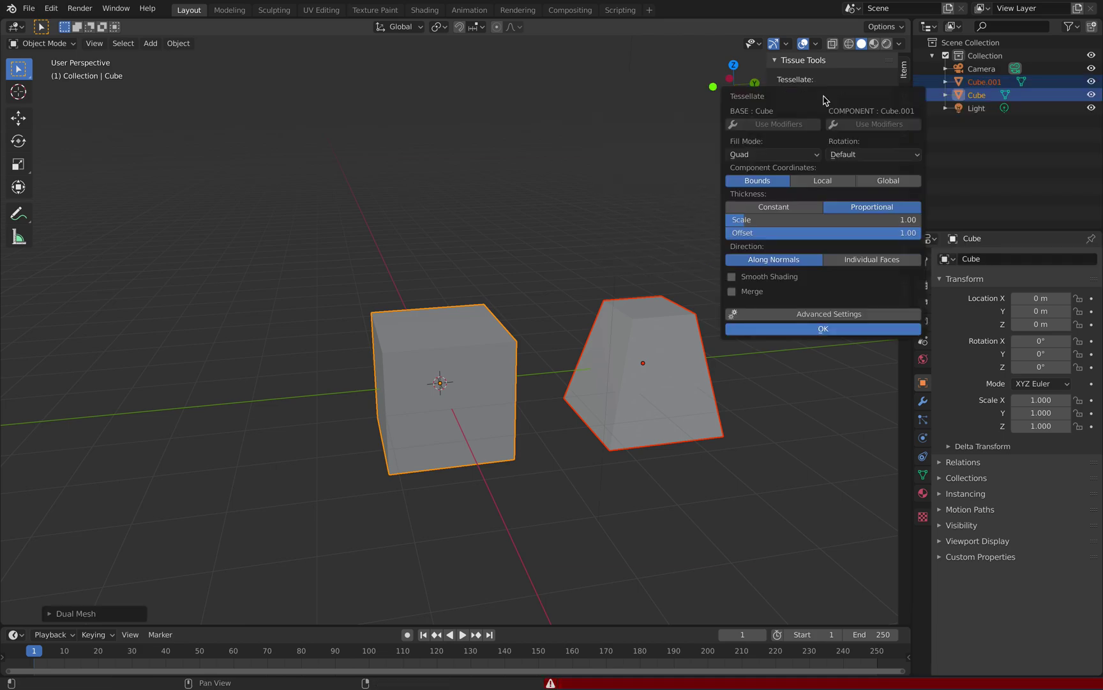
{"action": "left_click", "coordinate": [821, 327]}
- Move the tessellated object off the original cube to about -4.9 m along Y
{"action": "middle_click_drag", "start_coordinate": [638, 293], "coordinate": [644, 342]}
{"action": "left_click", "coordinate": [643, 342]}
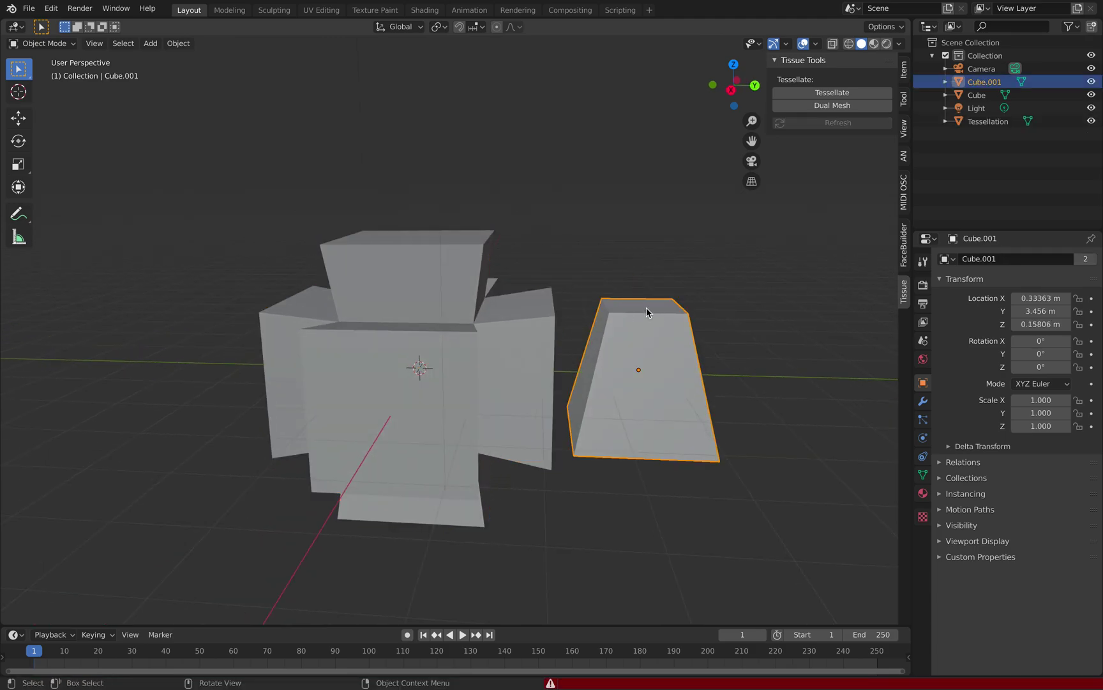
{"action": "left_click", "coordinate": [405, 318]}
{"action": "scroll", "coordinate": [408, 322], "scroll_direction": "down", "scroll_amount": 3}
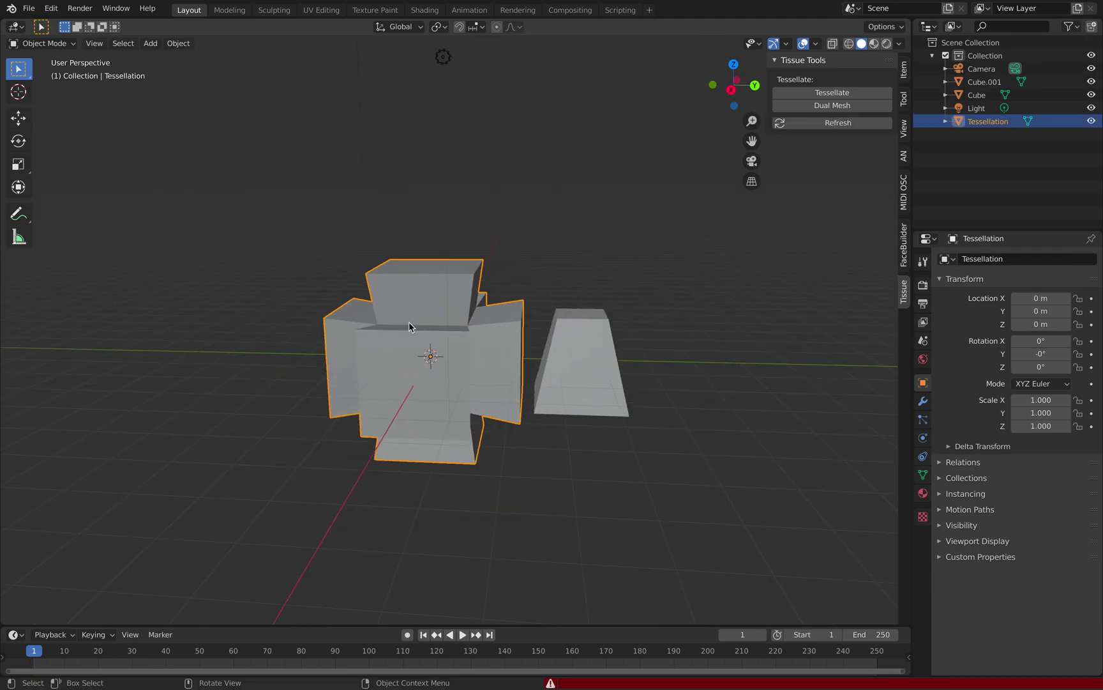
{"action": "key", "text": "g"}
{"action": "left_click", "coordinate": [199, 287]}
{"action": "left_click", "coordinate": [538, 338]}
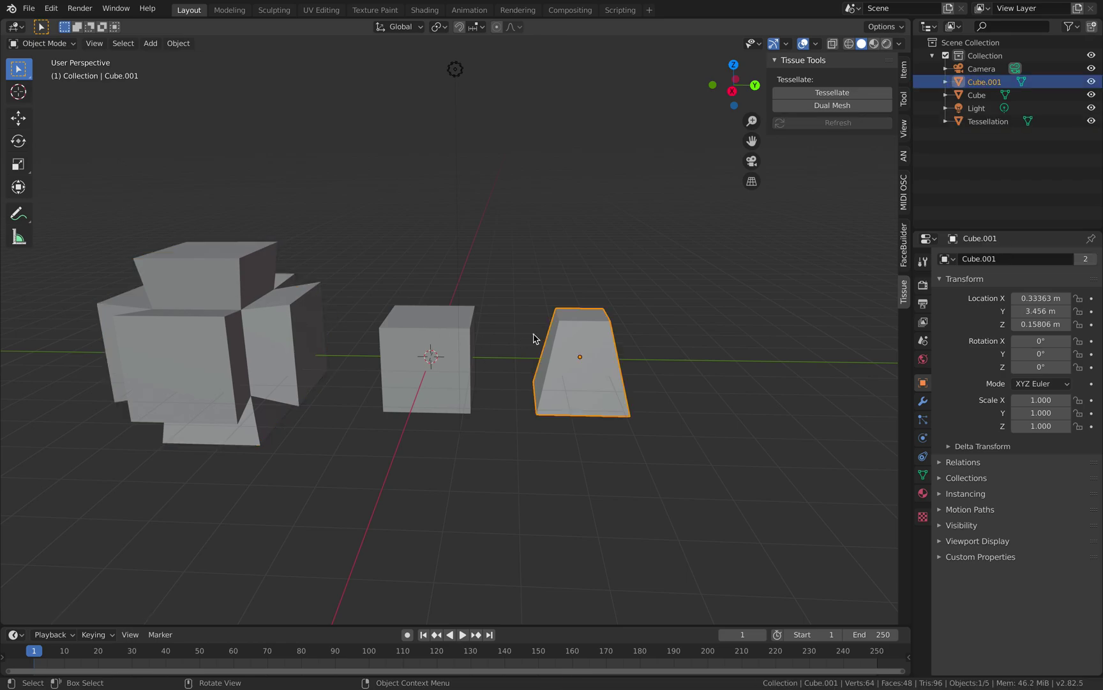
{"action": "left_click", "coordinate": [446, 342]}
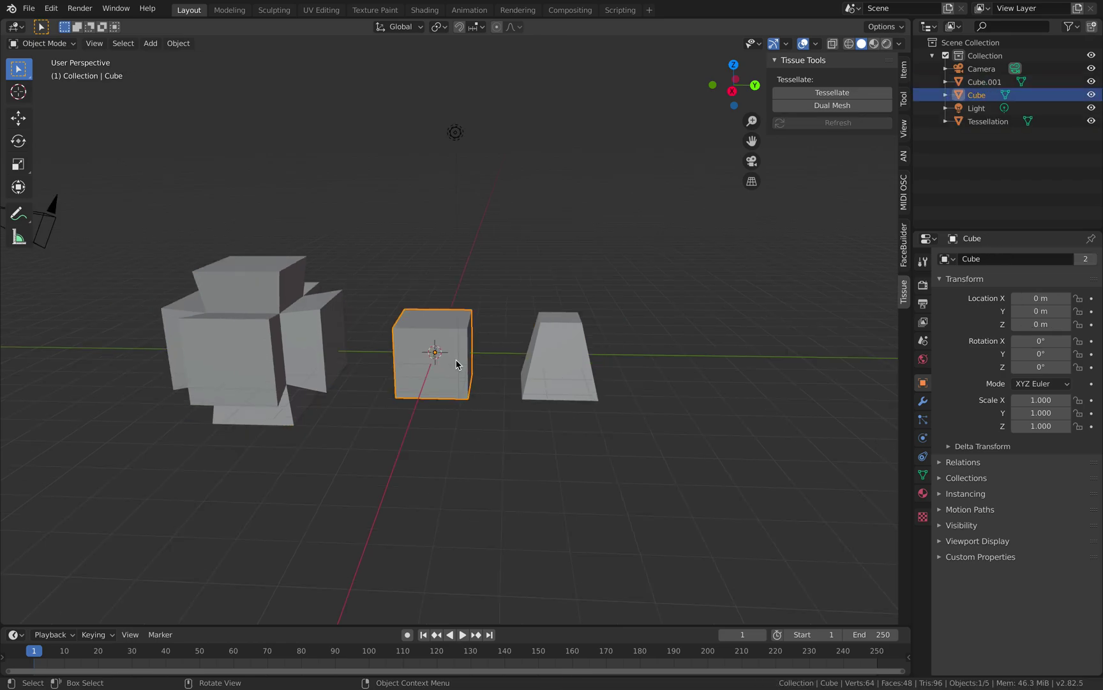
{"action": "scroll", "coordinate": [323, 321], "scroll_direction": "up", "scroll_amount": 1}
{"action": "left_click", "coordinate": [572, 357]}
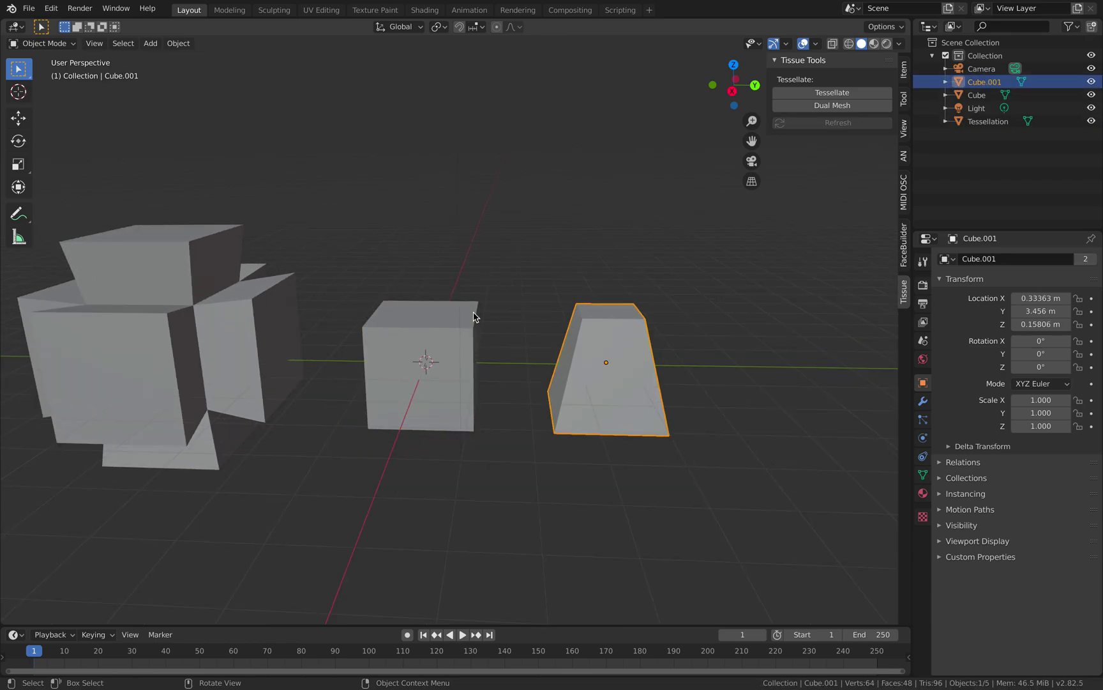
{"action": "scroll", "coordinate": [473, 357], "scroll_direction": "down", "scroll_amount": 2}
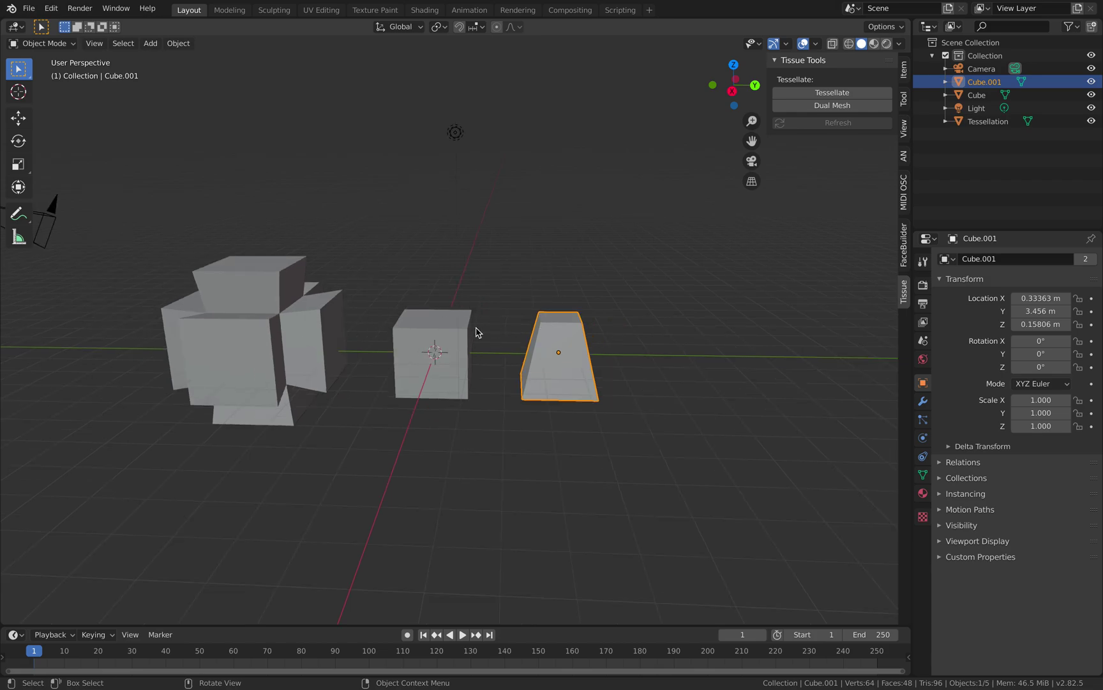
- Scale the tessellated object to about 0.562 and place a duplicate of it beside the scaled one
{"action": "left_click", "coordinate": [279, 299]}
{"action": "key", "text": "s"}
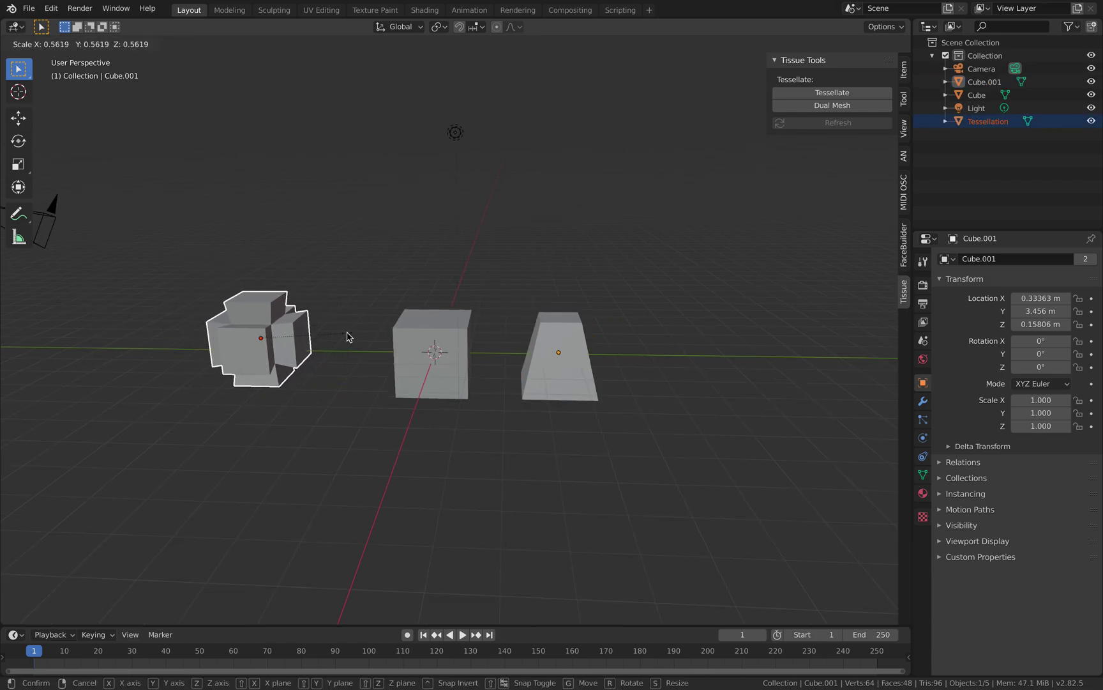
{"action": "left_click", "coordinate": [347, 340]}
{"action": "key", "text": "shift+d"}
{"action": "left_click", "coordinate": [408, 286]}
- Tessellate the scaled object with its duplicate as component, using Quad fill and Bounds coordinates
{"action": "left_click", "coordinate": [278, 310], "text": "shift"}
{"action": "middle_click_drag", "start_coordinate": [331, 299], "coordinate": [422, 324], "text": "shift"}
{"action": "left_click", "coordinate": [822, 94]}
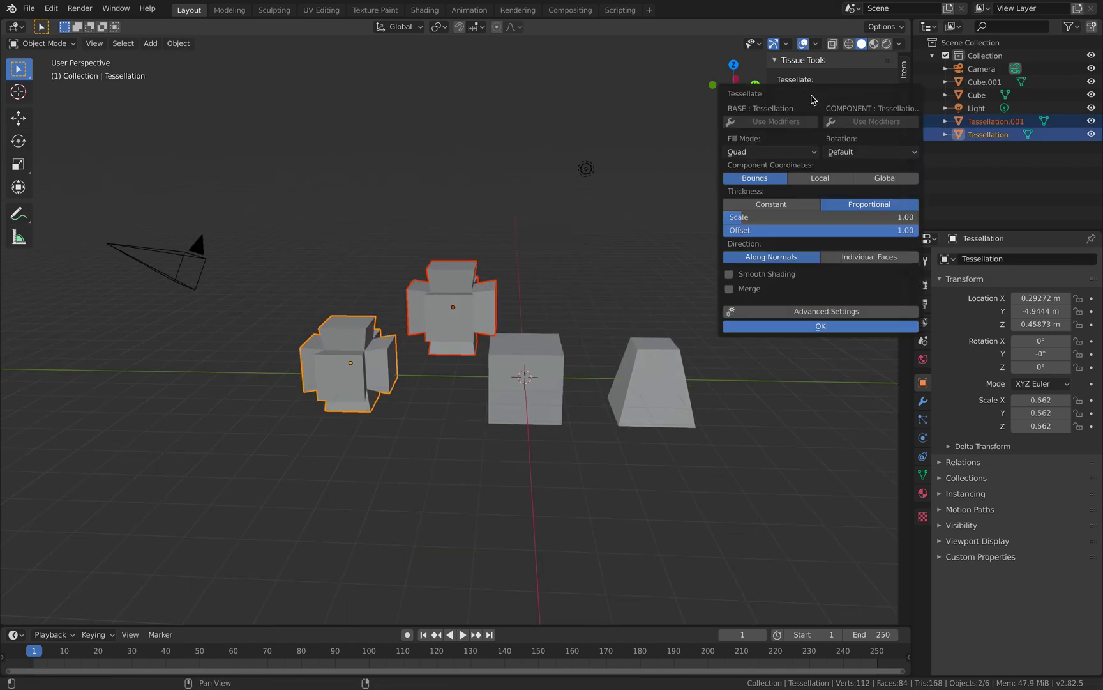
{"action": "left_click", "coordinate": [781, 322]}
{"action": "scroll", "coordinate": [367, 332], "scroll_direction": "up", "scroll_amount": 2}
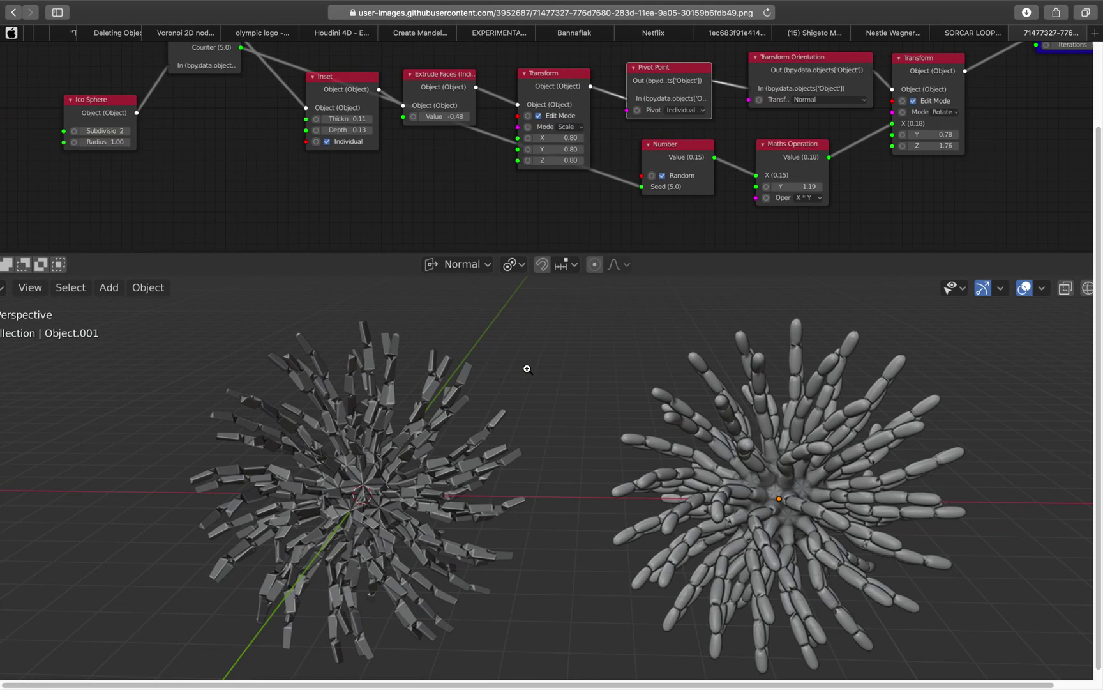
- Switch from the reference image back to Blender and delete every object in the scene
{"action": "left_click", "coordinate": [555, 288]}
{"action": "scroll", "coordinate": [553, 316], "scroll_direction": "down", "scroll_amount": 1}
{"action": "left_click", "coordinate": [553, 315]}
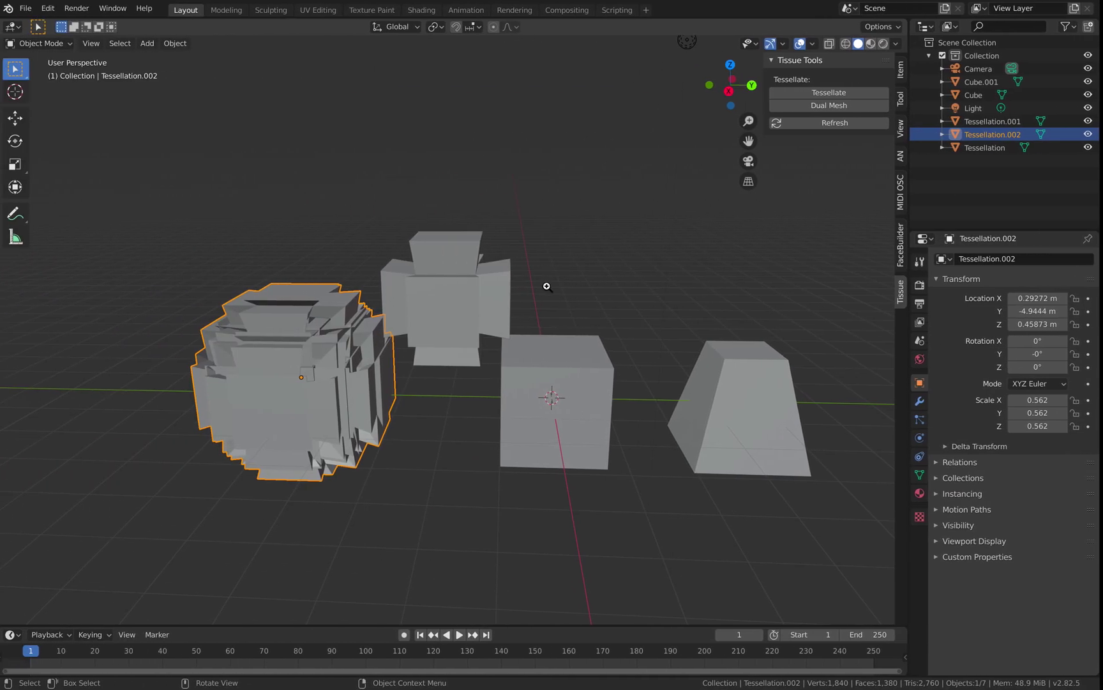
{"action": "key", "text": "a"}
{"action": "key", "text": "Delete"}
- Split the 3D viewport horizontally and make the upper area a Sorcar node editor with a new node tree
{"action": "left_click_drag", "start_coordinate": [905, 23], "coordinate": [894, 298]}
{"action": "left_click", "coordinate": [16, 26]}
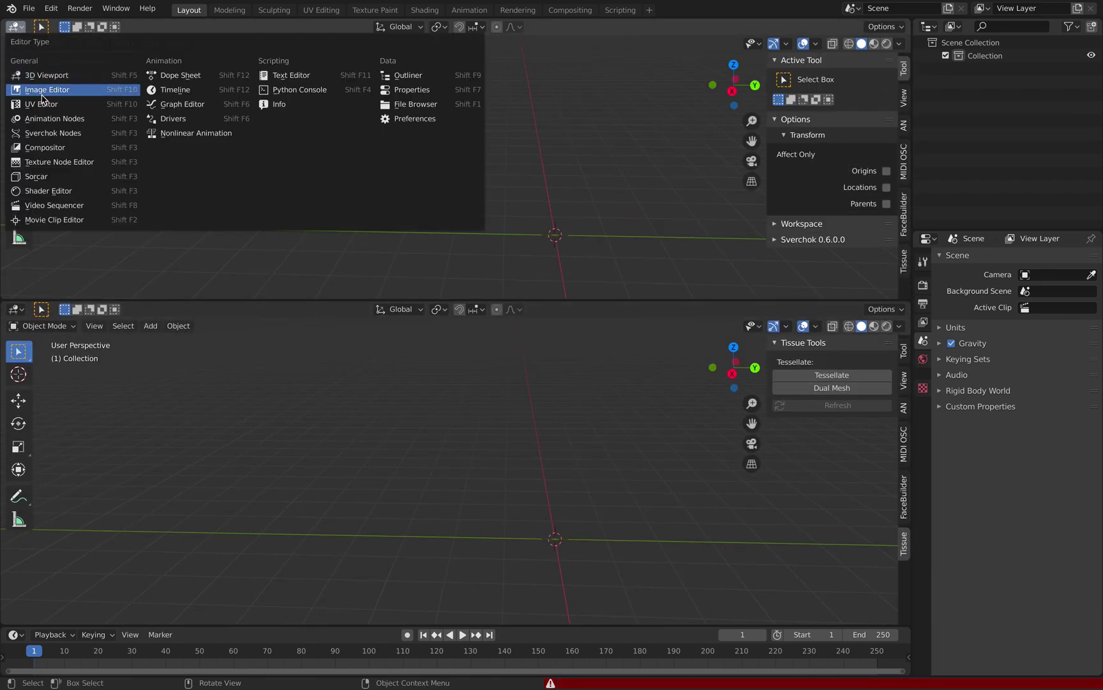
{"action": "left_click", "coordinate": [85, 166]}
{"action": "left_click", "coordinate": [415, 26]}
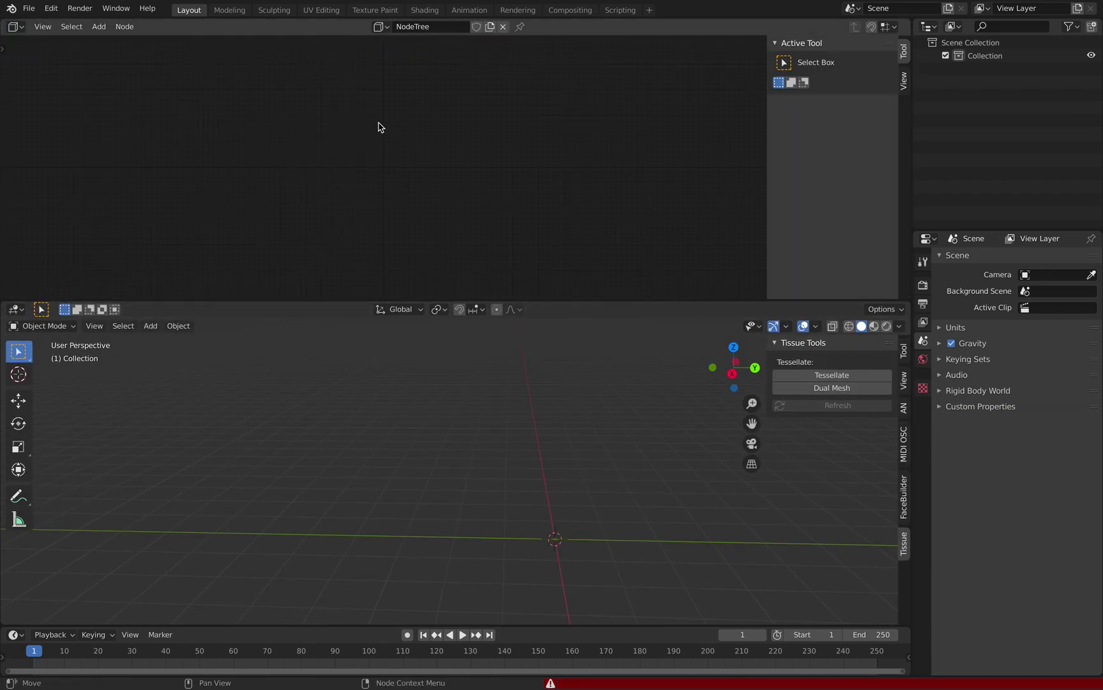
- Add a Circle node to the empty Sorcar node tree
{"action": "key", "text": "shift+a"}
{"action": "left_click", "coordinate": [338, 134]}
{"action": "type", "text": "pla"}
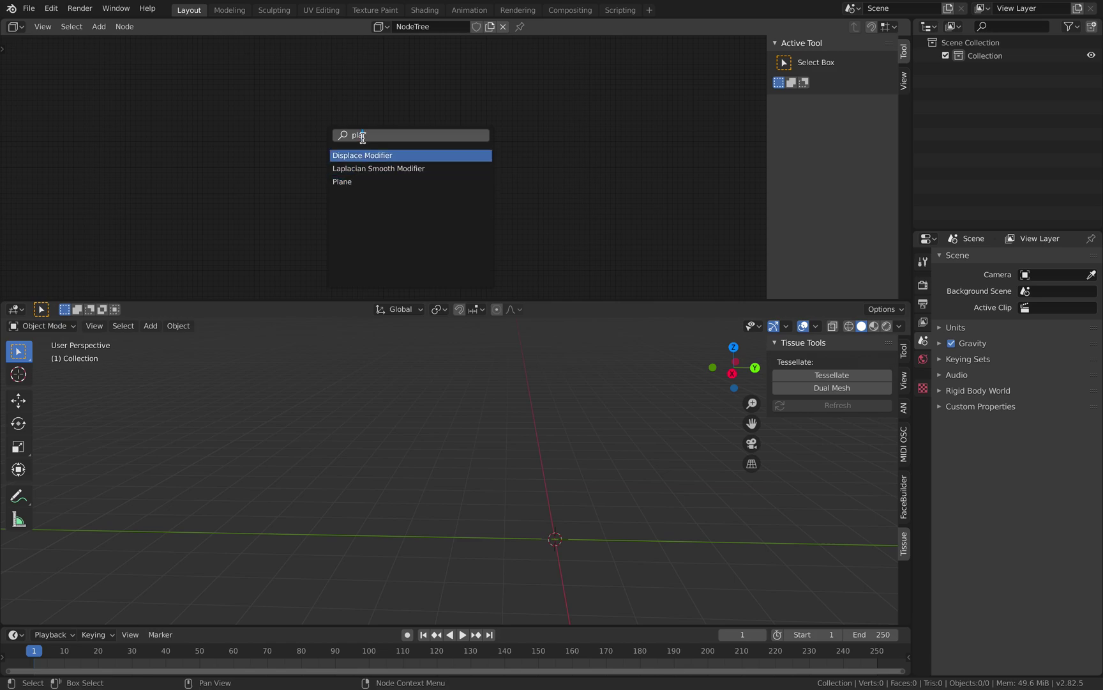
{"action": "type", "text": "cir"}
{"action": "left_click", "coordinate": [350, 155]}
{"action": "left_click", "coordinate": [281, 164]}
{"action": "scroll", "coordinate": [281, 164], "scroll_direction": "up", "scroll_amount": 12}
{"action": "middle_click_drag", "start_coordinate": [307, 162], "coordinate": [404, 141]}
- Set the Circle node's Vertices to 4 and preview its result in the viewport
{"action": "key", "text": "shift+a"}
{"action": "left_click", "coordinate": [459, 131]}
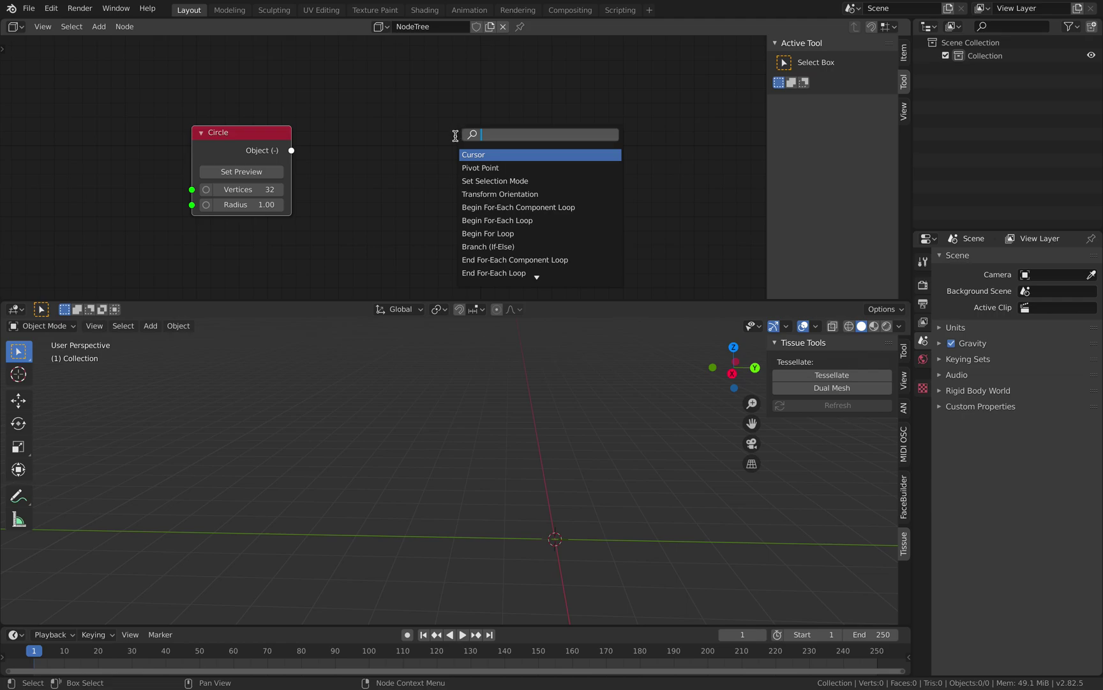
{"action": "double_click", "coordinate": [256, 189]}
{"action": "type", "text": "4"}
{"action": "key", "text": "Return"}
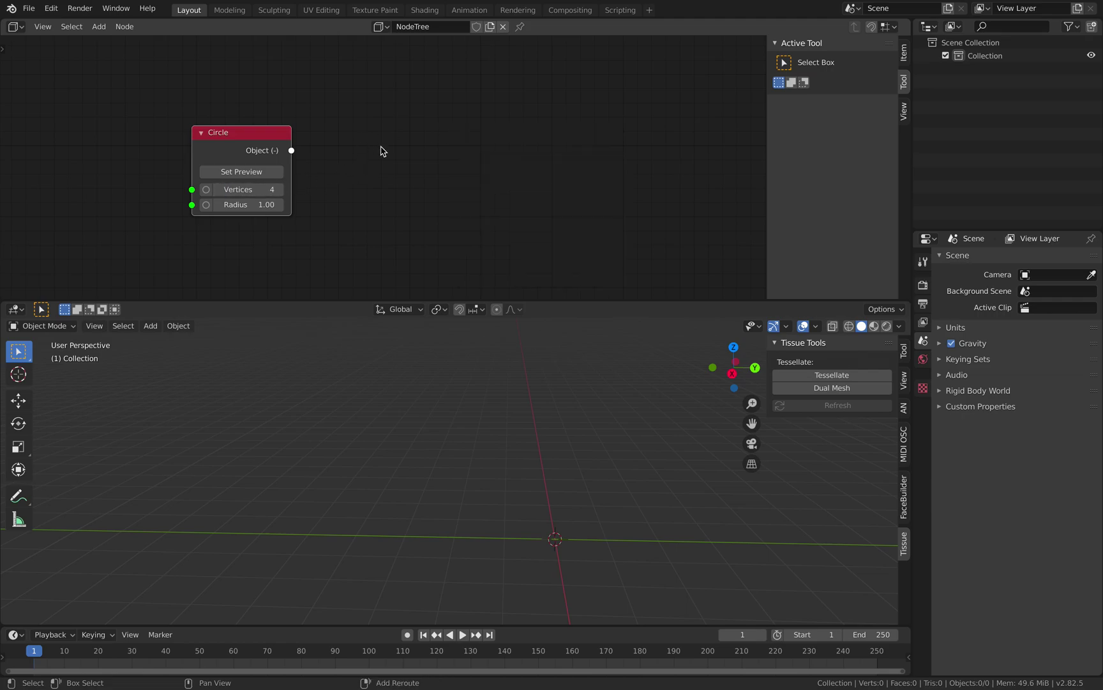
{"action": "left_click", "coordinate": [279, 171]}
{"action": "middle_click_drag", "start_coordinate": [610, 576], "coordinate": [616, 596]}
{"action": "middle_click_drag", "start_coordinate": [537, 512], "coordinate": [477, 485], "text": "shift"}
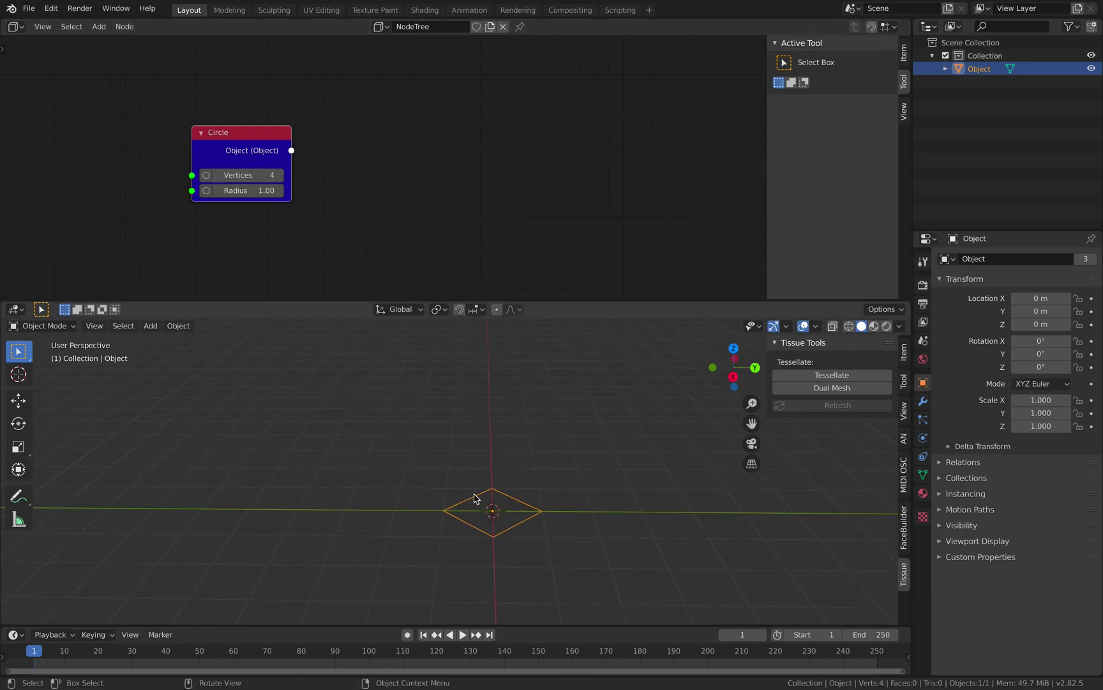
- Set the Circle node's Fill Type to Ngon and expose that property as an input on the node
{"action": "left_click", "coordinate": [905, 56]}
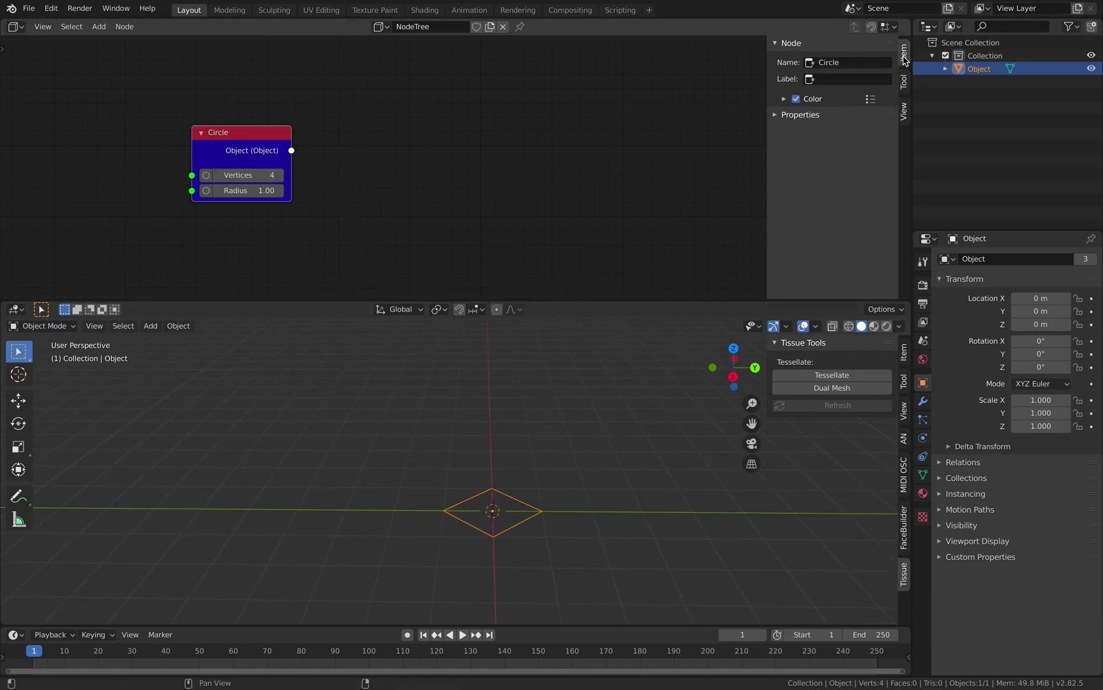
{"action": "left_click", "coordinate": [907, 107]}
{"action": "left_click", "coordinate": [847, 43]}
{"action": "left_click", "coordinate": [902, 54]}
{"action": "left_click", "coordinate": [805, 114]}
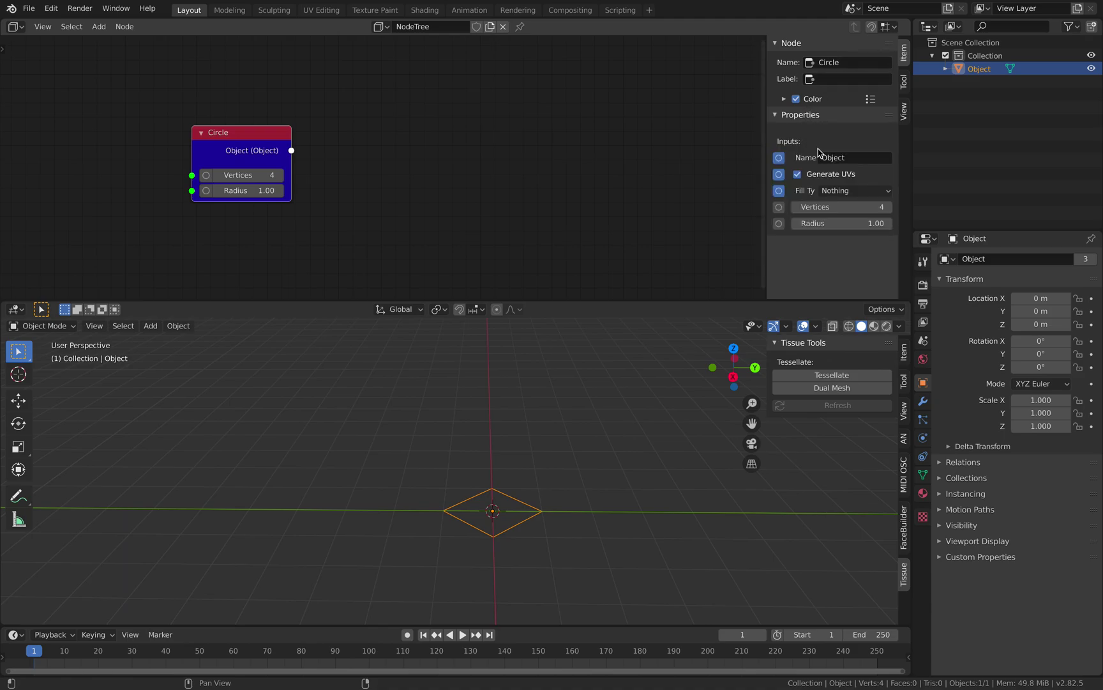
{"action": "left_click", "coordinate": [850, 191]}
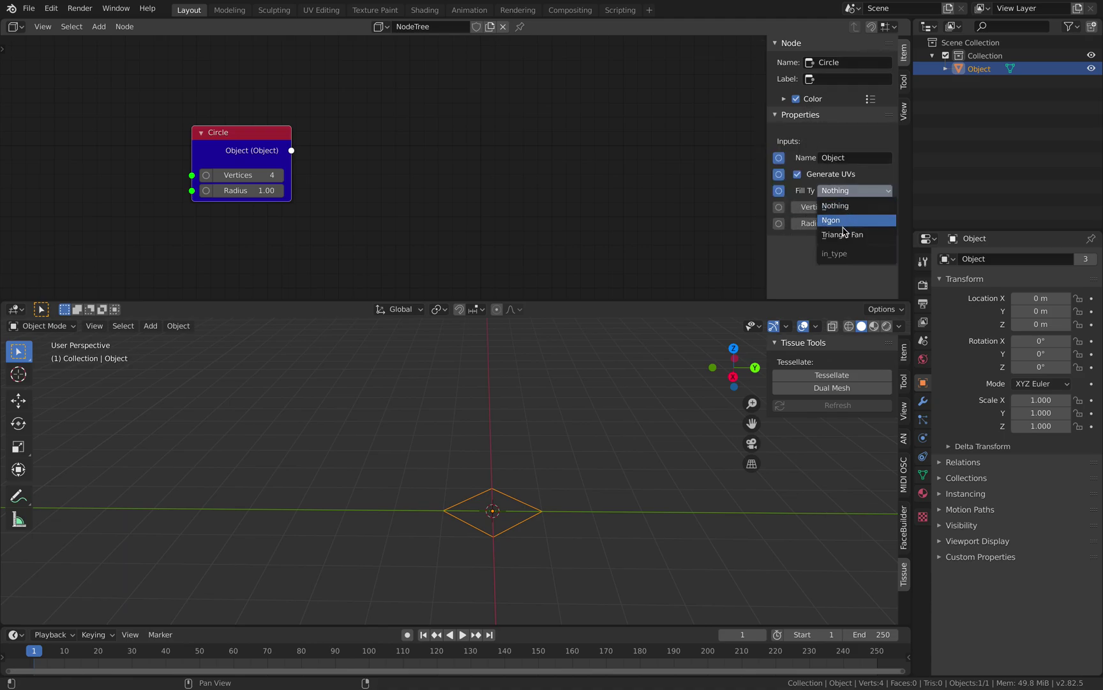
{"action": "left_click", "coordinate": [844, 227]}
{"action": "left_click", "coordinate": [779, 190]}
{"action": "middle_click_drag", "start_coordinate": [476, 403], "coordinate": [452, 400]}
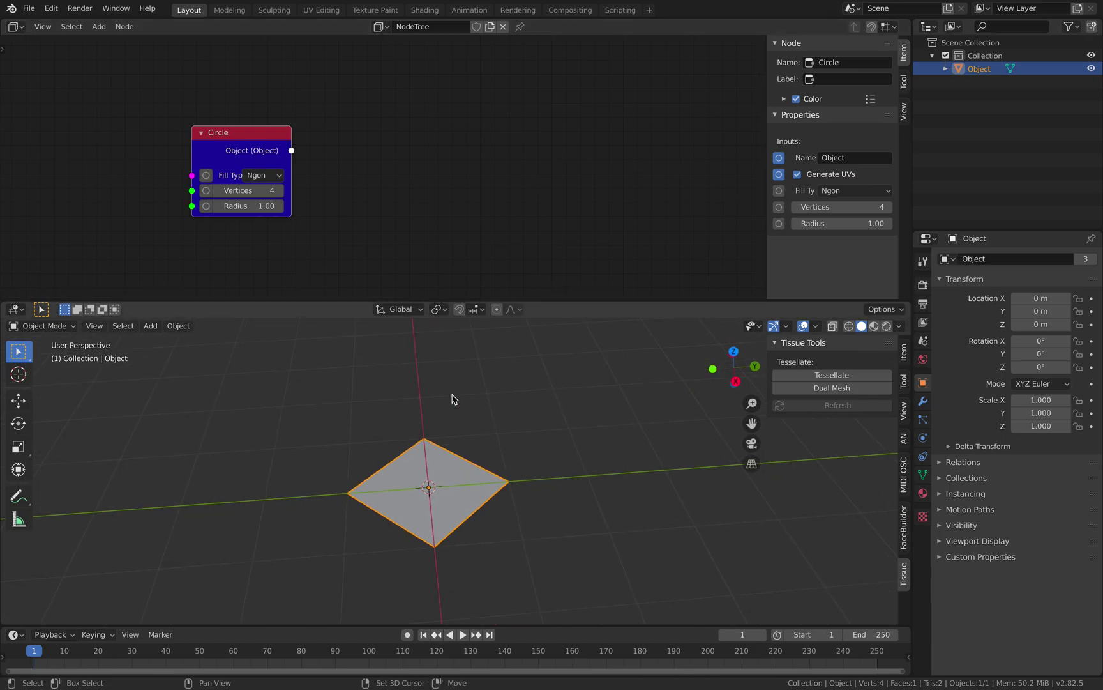
- Save the file to the Desktop as circle_loop_001
{"action": "left_click", "coordinate": [29, 8]}
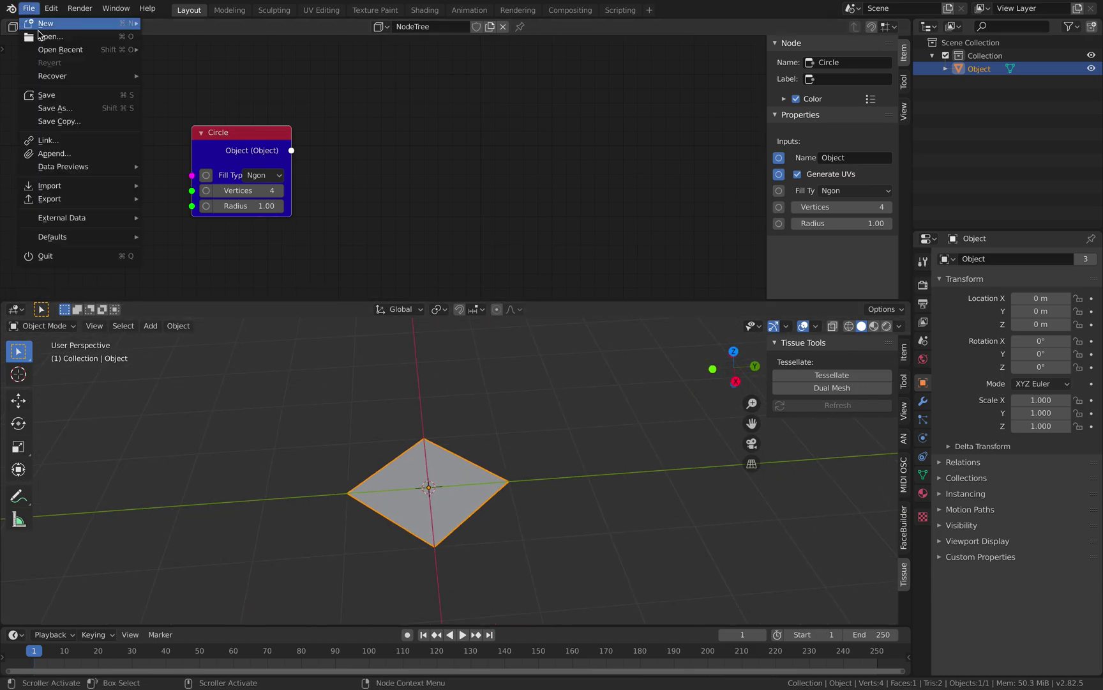
{"action": "left_click", "coordinate": [58, 101]}
{"action": "left_click", "coordinate": [272, 338]}
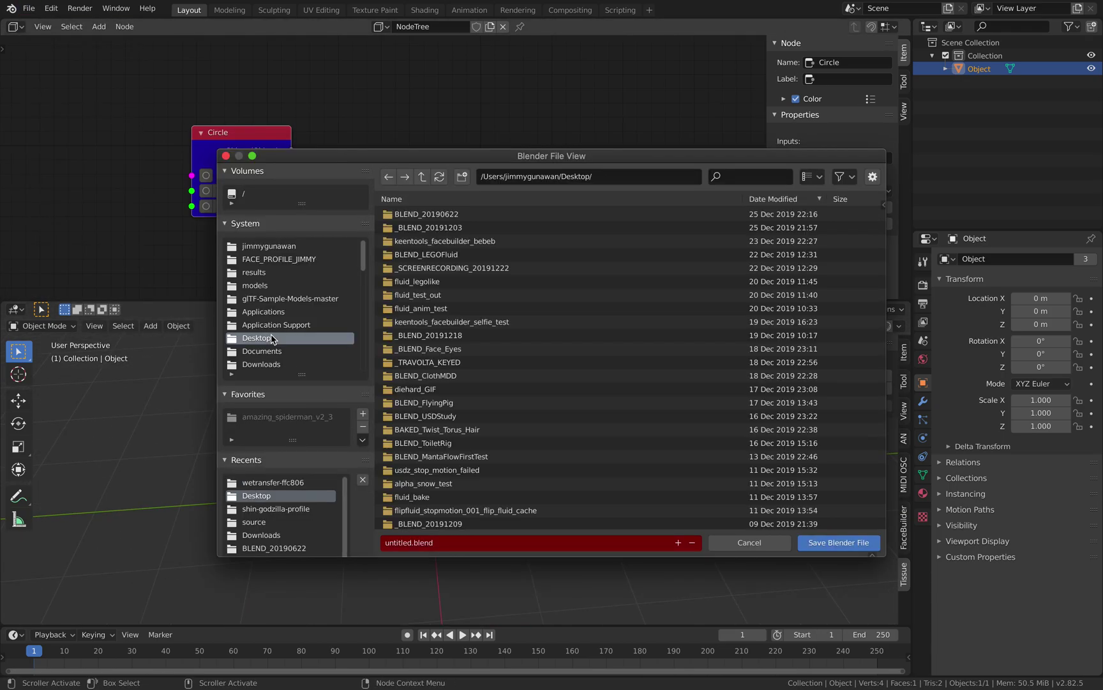
{"action": "left_click", "coordinate": [432, 543]}
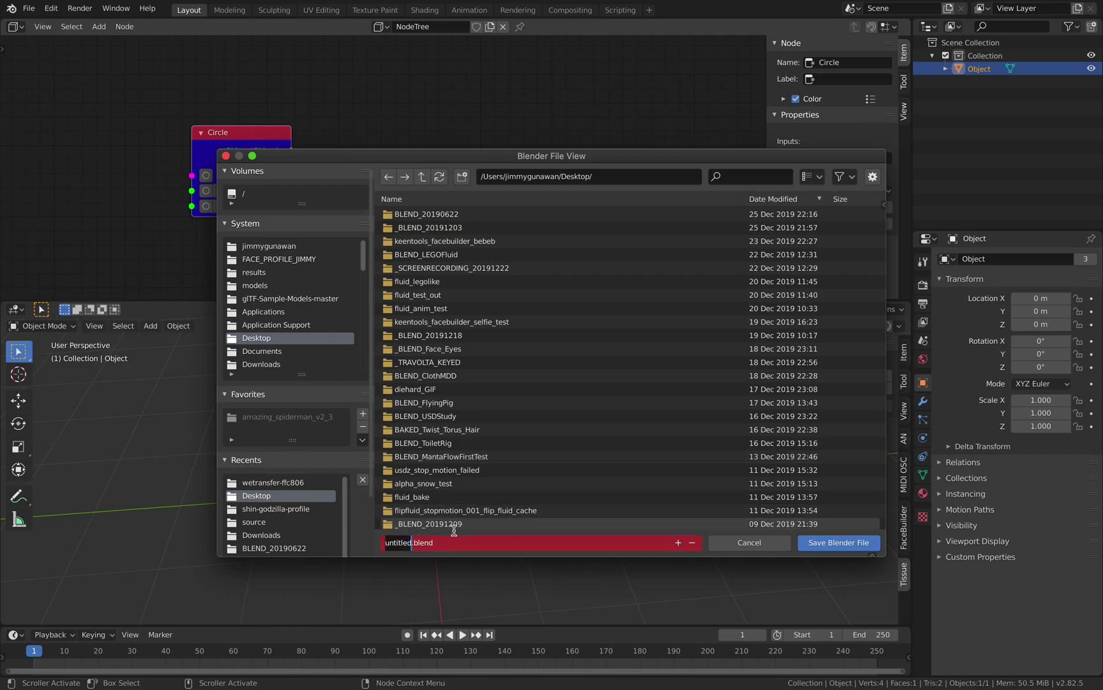
{"action": "type", "text": "circle_"}
{"action": "type", "text": "circle_loop_001"}
{"action": "key", "text": "Return"}
{"action": "left_click", "coordinate": [823, 548]}
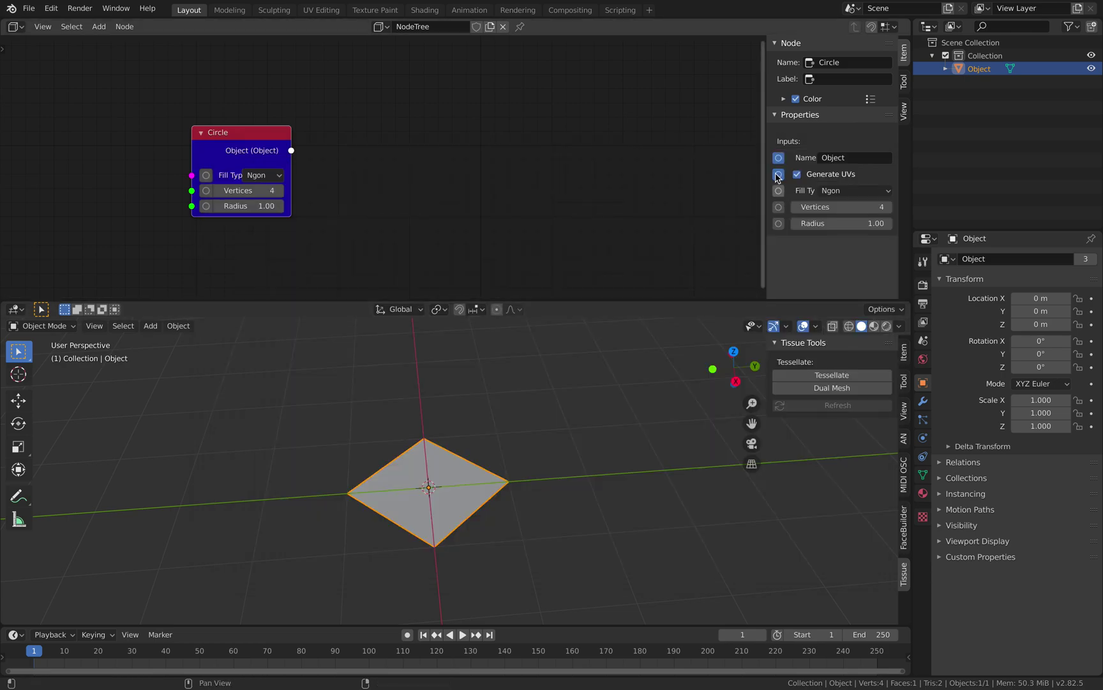
- Hide the node editor's sidebar and add an Inset node to the right of the Circle node
{"action": "left_click_drag", "start_coordinate": [766, 163], "coordinate": [910, 163]}
{"action": "middle_click_drag", "start_coordinate": [547, 434], "coordinate": [538, 434]}
{"action": "middle_click_drag", "start_coordinate": [537, 434], "coordinate": [478, 400], "text": "shift"}
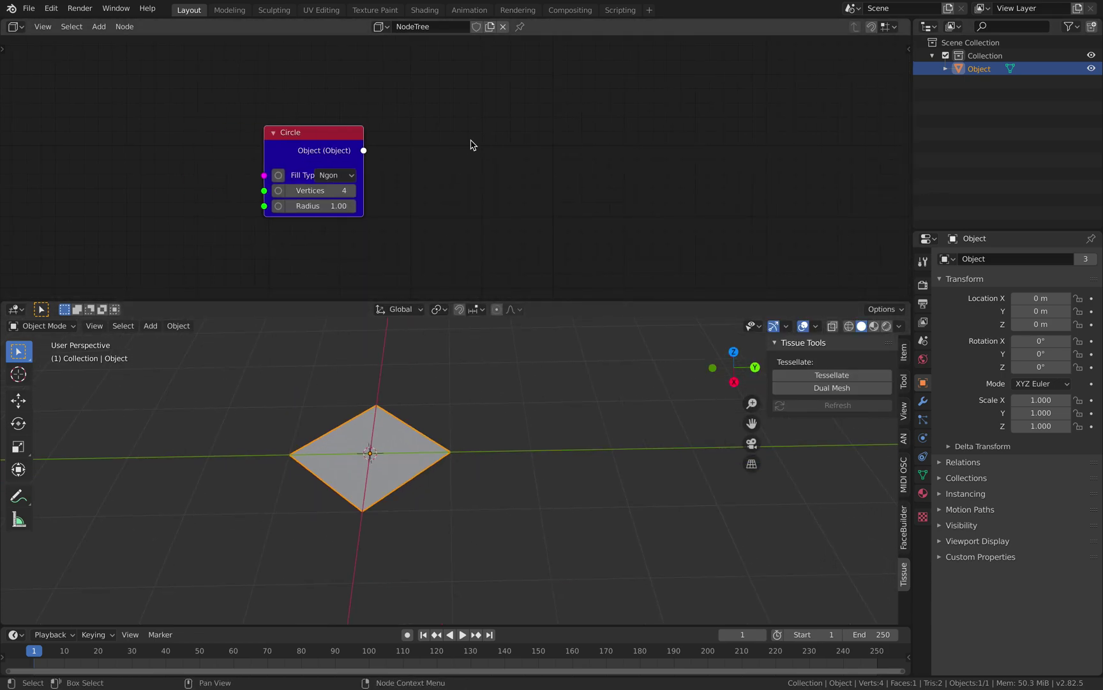
{"action": "middle_click_drag", "start_coordinate": [489, 152], "coordinate": [379, 145]}
{"action": "middle_click_drag", "start_coordinate": [350, 447], "coordinate": [390, 421]}
{"action": "key", "text": "shift+a"}
{"action": "left_click", "coordinate": [370, 125]}
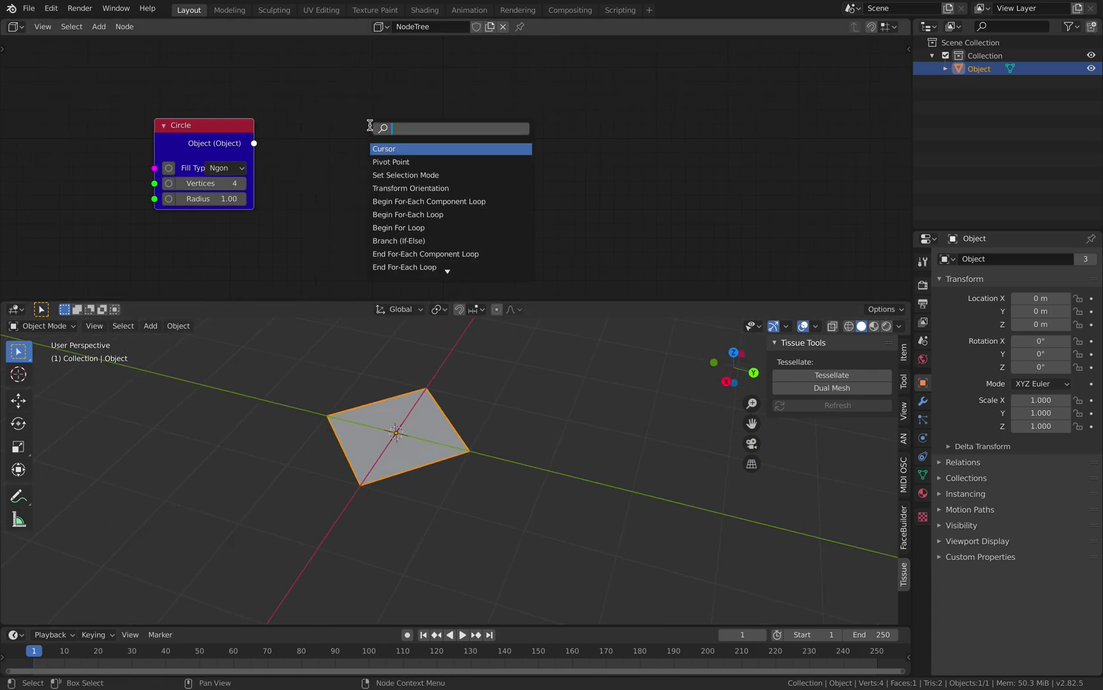
{"action": "type", "text": "inse"}
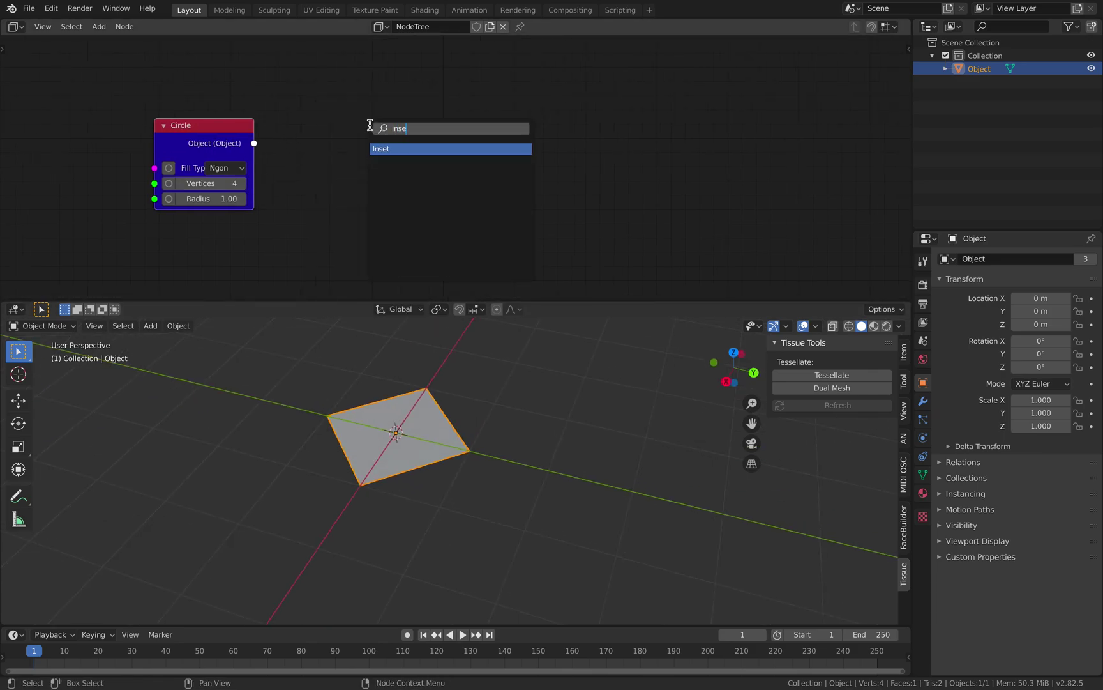
{"action": "key", "text": "Return"}
{"action": "left_click", "coordinate": [302, 110]}
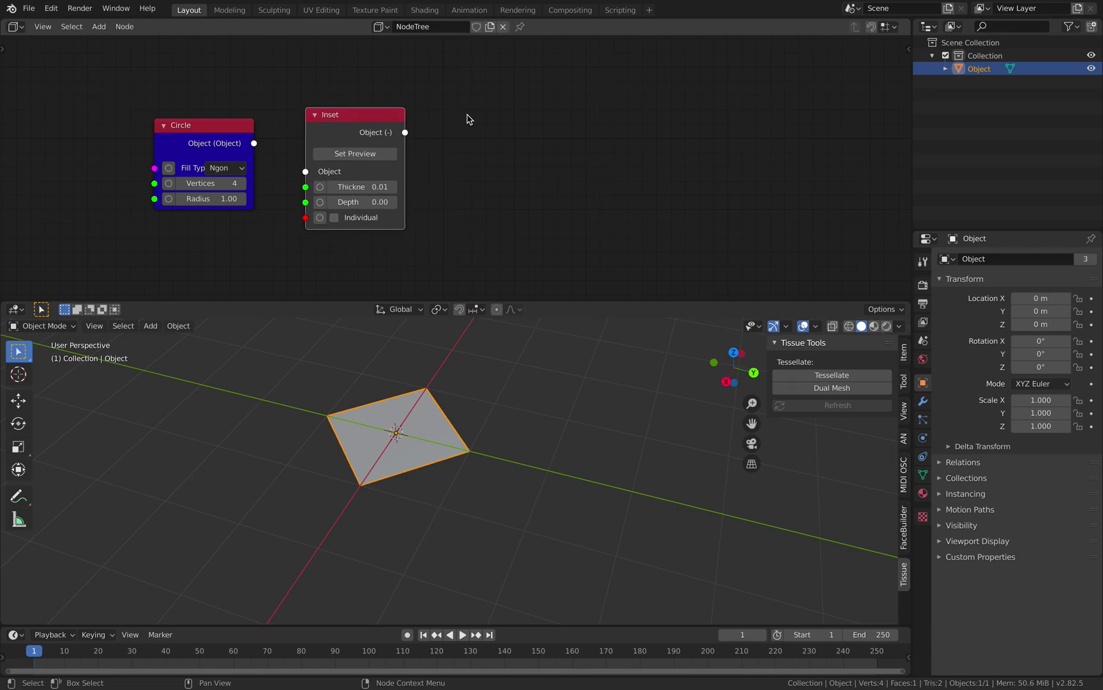
{"action": "left_click_drag", "start_coordinate": [342, 131], "coordinate": [373, 121]}
- Add an Extrude Region node to the right of the Inset node
{"action": "key", "text": "shift+a"}
{"action": "left_click", "coordinate": [476, 133]}
{"action": "type", "text": "extru"}
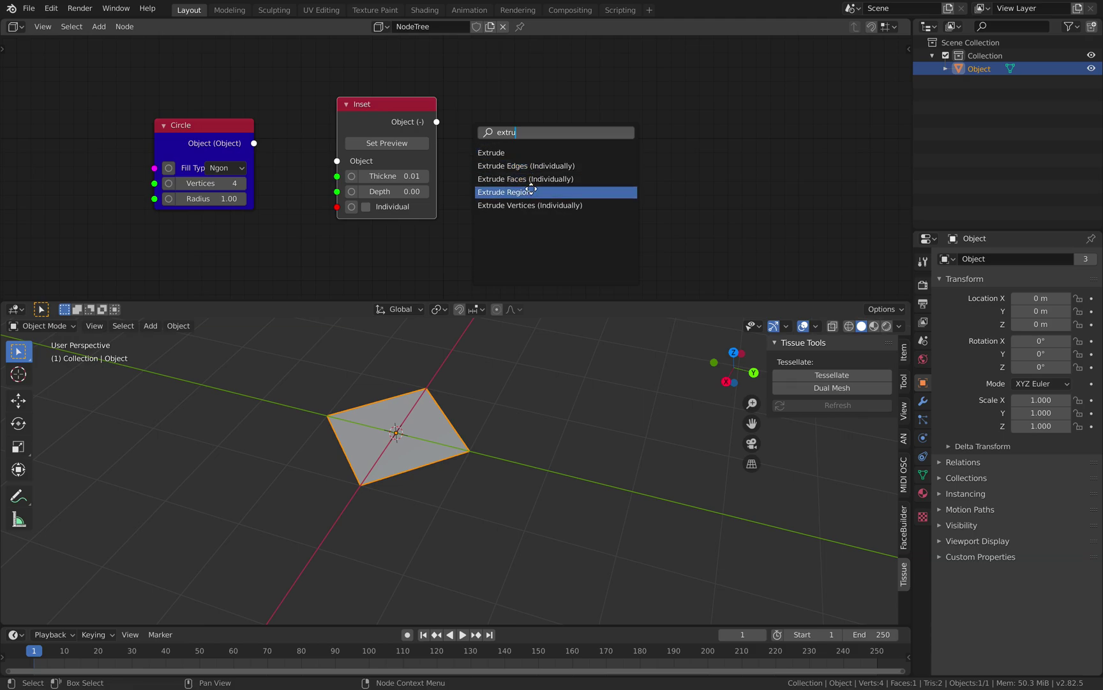
{"action": "left_click", "coordinate": [530, 191]}
{"action": "left_click", "coordinate": [545, 93]}
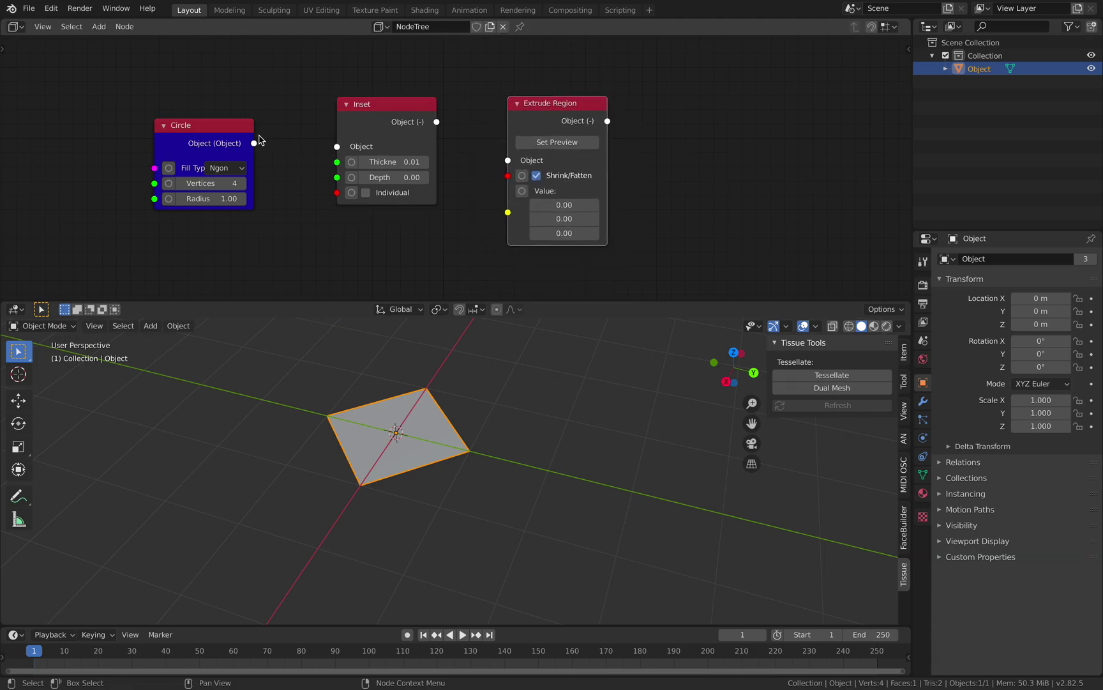
- Connect the Circle node to the Inset node, preview it, and set Thickness to 0.11 and Depth to -0.01
{"action": "left_click_drag", "start_coordinate": [254, 143], "coordinate": [337, 147]}
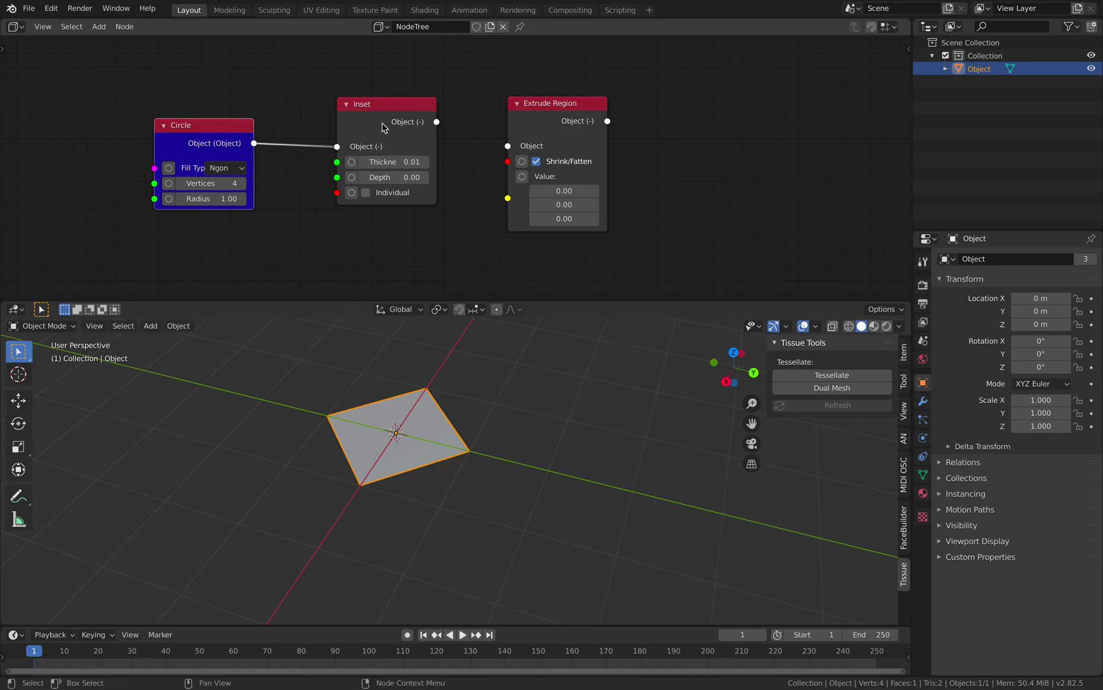
{"action": "left_click", "coordinate": [391, 139]}
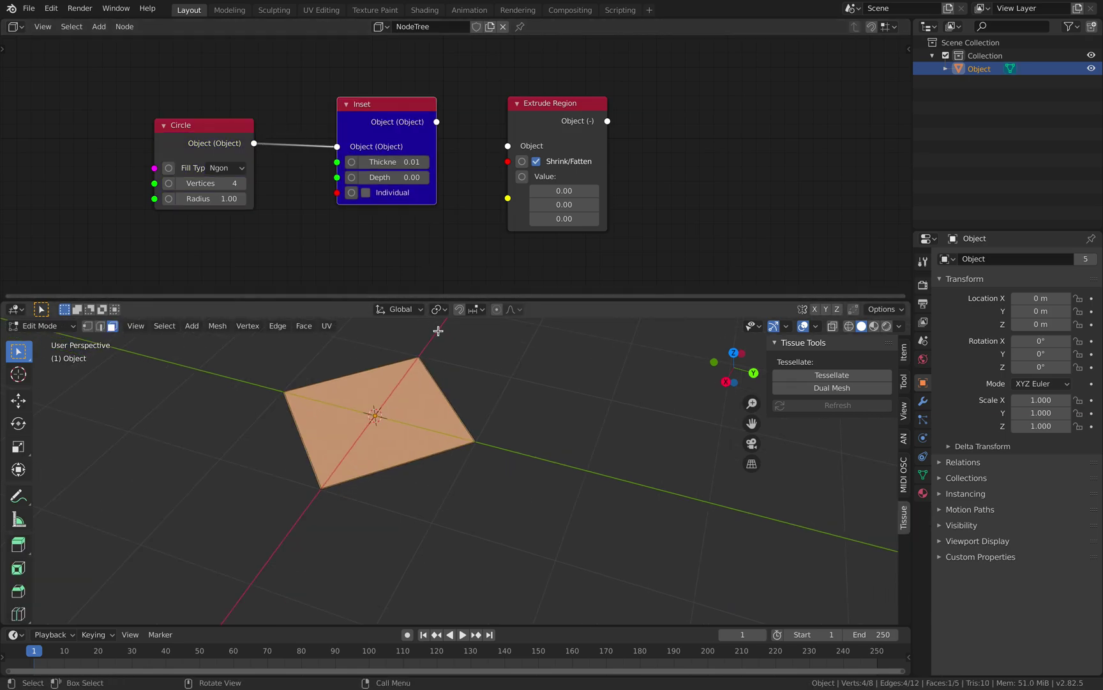
{"action": "left_click_drag", "start_coordinate": [411, 162], "coordinate": [420, 162]}
{"action": "left_click_drag", "start_coordinate": [400, 177], "coordinate": [380, 177]}
- Duplicate the Inset node, feed the first Inset's output into the copy, and preview the copy
{"action": "left_click_drag", "start_coordinate": [537, 114], "coordinate": [661, 111]}
{"action": "left_click_drag", "start_coordinate": [405, 104], "coordinate": [437, 139]}
{"action": "key", "text": "shift+d"}
{"action": "left_click", "coordinate": [493, 106]}
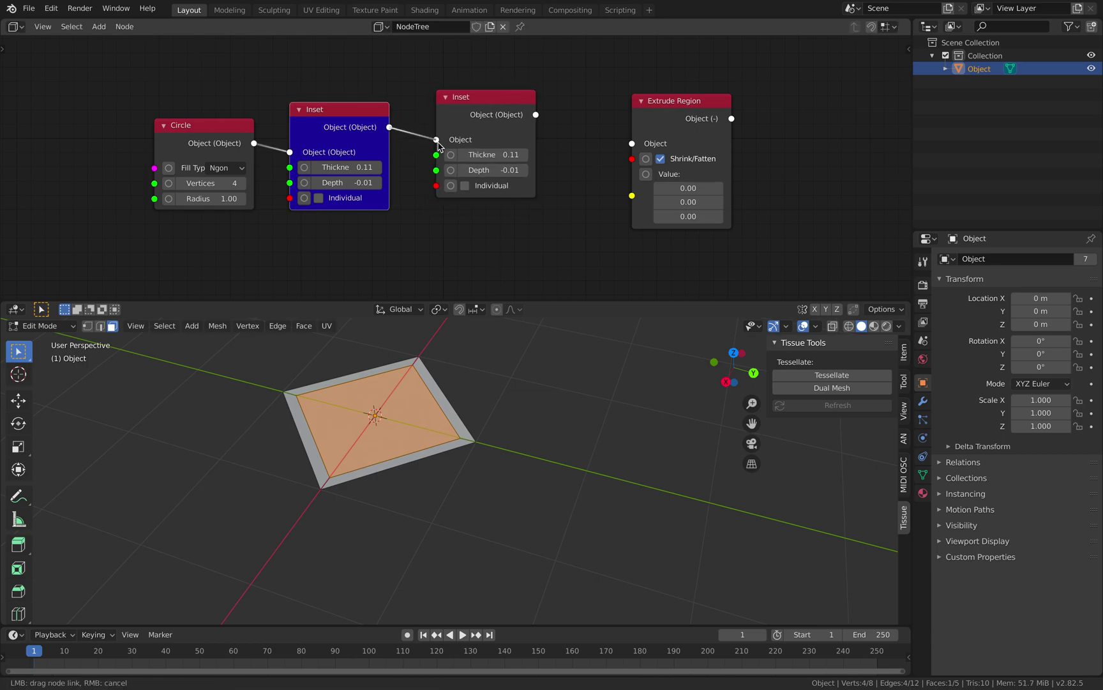
{"action": "left_click", "coordinate": [517, 190]}
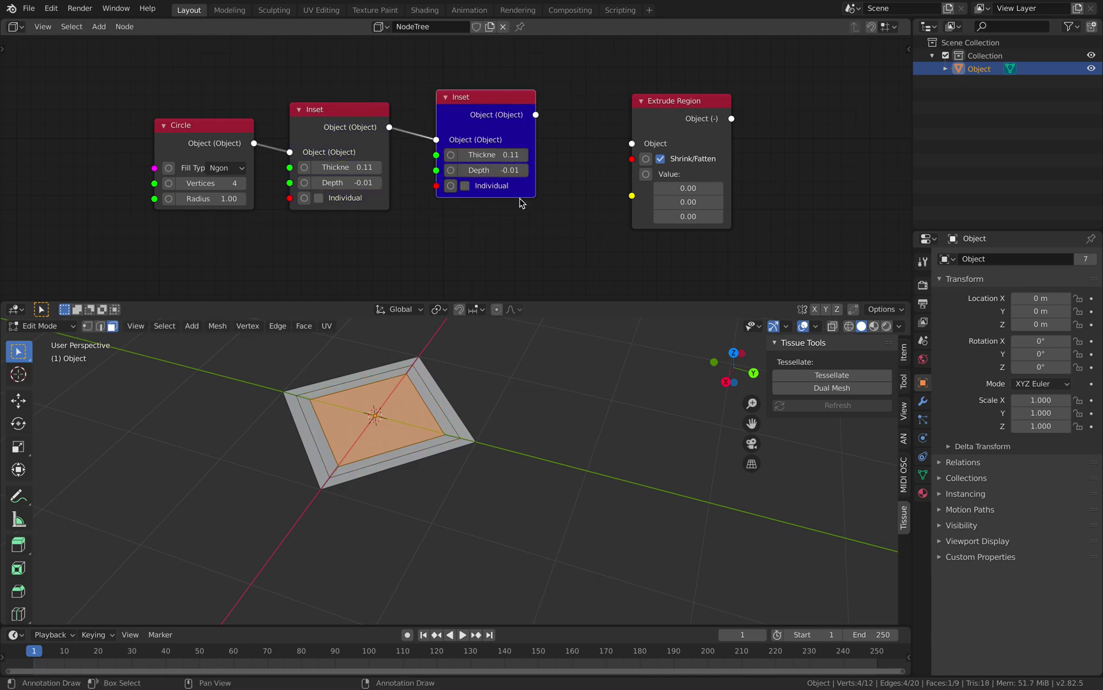
- Set the second Inset node's Thickness to 0.00 and Depth to 0.21, and save the file
{"action": "mouse_move", "coordinate": [498, 155]}
{"action": "left_mouse_down"}
{"action": "mouse_move", "coordinate": [523, 154]}
{"action": "mouse_move", "coordinate": [520, 170]}
{"action": "mouse_move", "coordinate": [482, 155]}
{"action": "left_mouse_up"}
{"action": "type", "text": "00"}
{"action": "key", "text": "Return"}
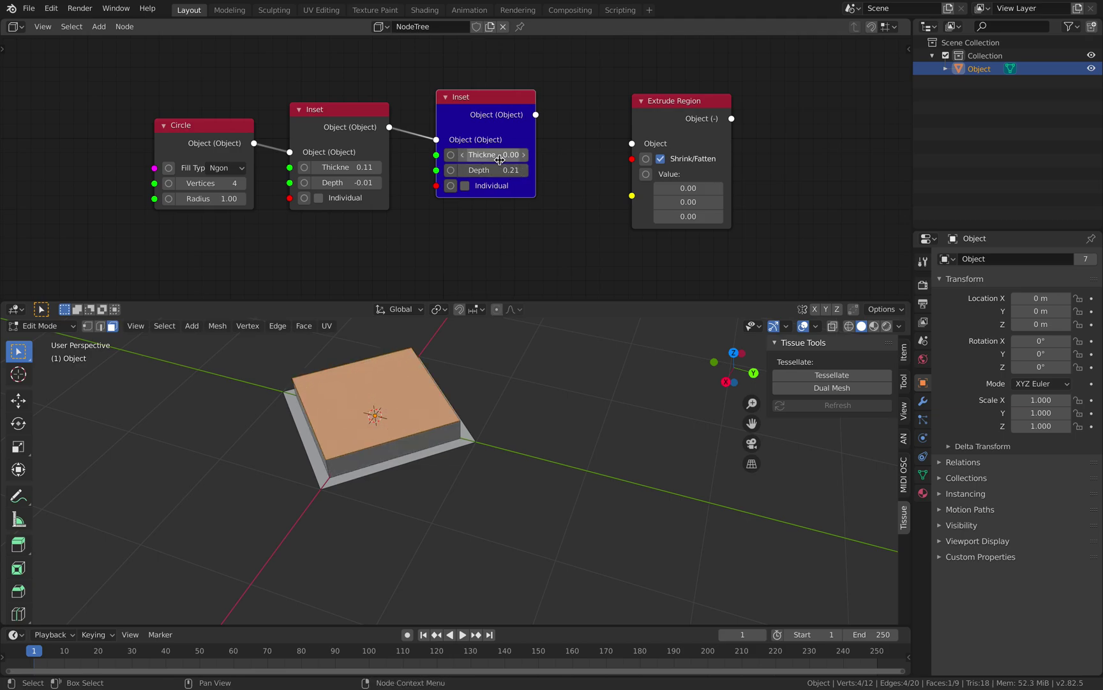
{"action": "middle_click_drag", "start_coordinate": [493, 354], "coordinate": [496, 339]}
{"action": "middle_click_drag", "start_coordinate": [563, 169], "coordinate": [555, 173]}
{"action": "key", "text": "ctrl+s"}
- Connect the second Inset to the Extrude Region node, preview it, and set its first value to about -0.38
{"action": "left_click_drag", "start_coordinate": [527, 117], "coordinate": [566, 85]}
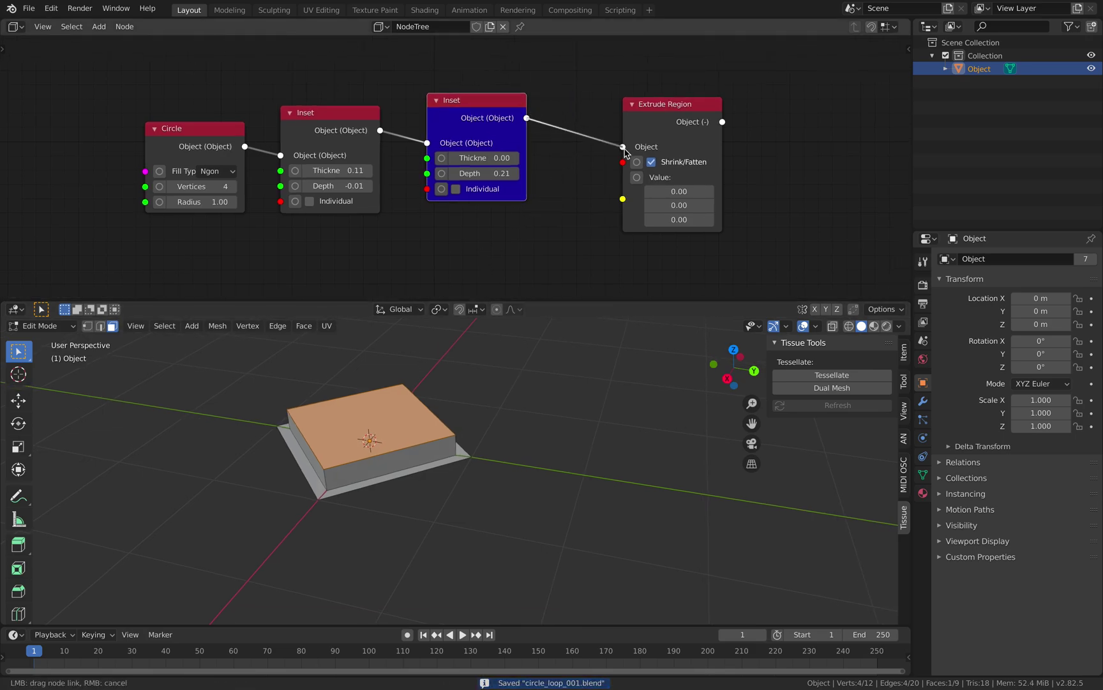
{"action": "left_click_drag", "start_coordinate": [626, 151], "coordinate": [624, 147]}
{"action": "left_click", "coordinate": [622, 133]}
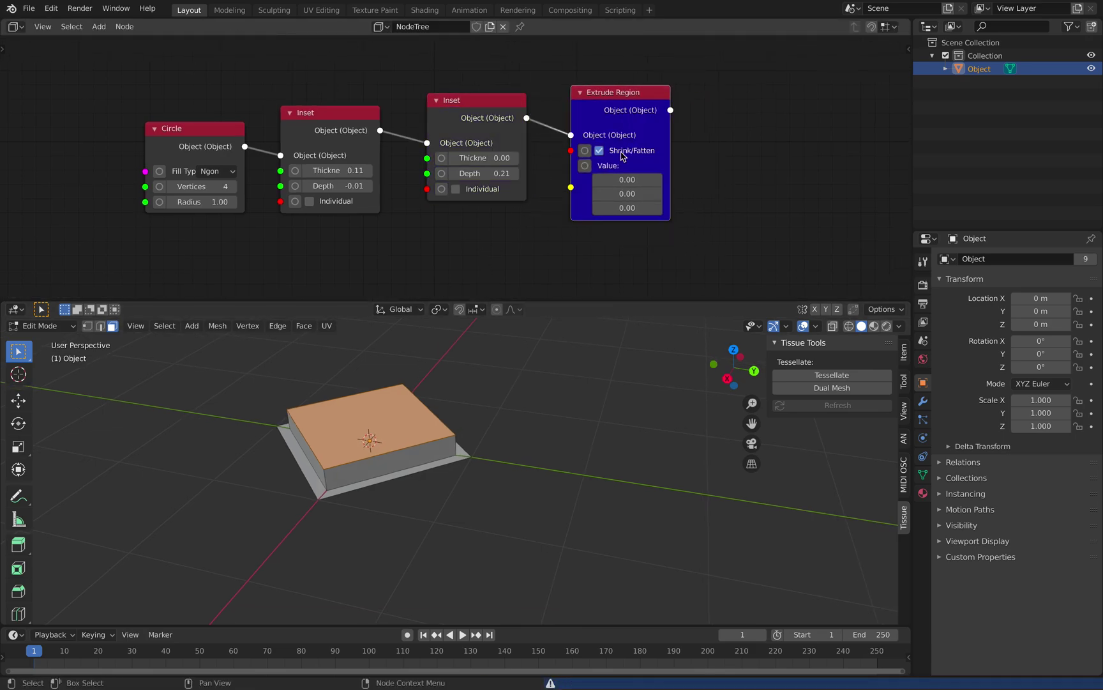
{"action": "left_click_drag", "start_coordinate": [620, 206], "coordinate": [642, 207]}
{"action": "mouse_move", "coordinate": [618, 193]}
{"action": "left_mouse_down"}
{"action": "mouse_move", "coordinate": [632, 193]}
{"action": "mouse_move", "coordinate": [594, 175]}
{"action": "mouse_move", "coordinate": [635, 201]}
{"action": "left_mouse_up"}
{"action": "type", "text": "0"}
{"action": "key", "text": "Return"}
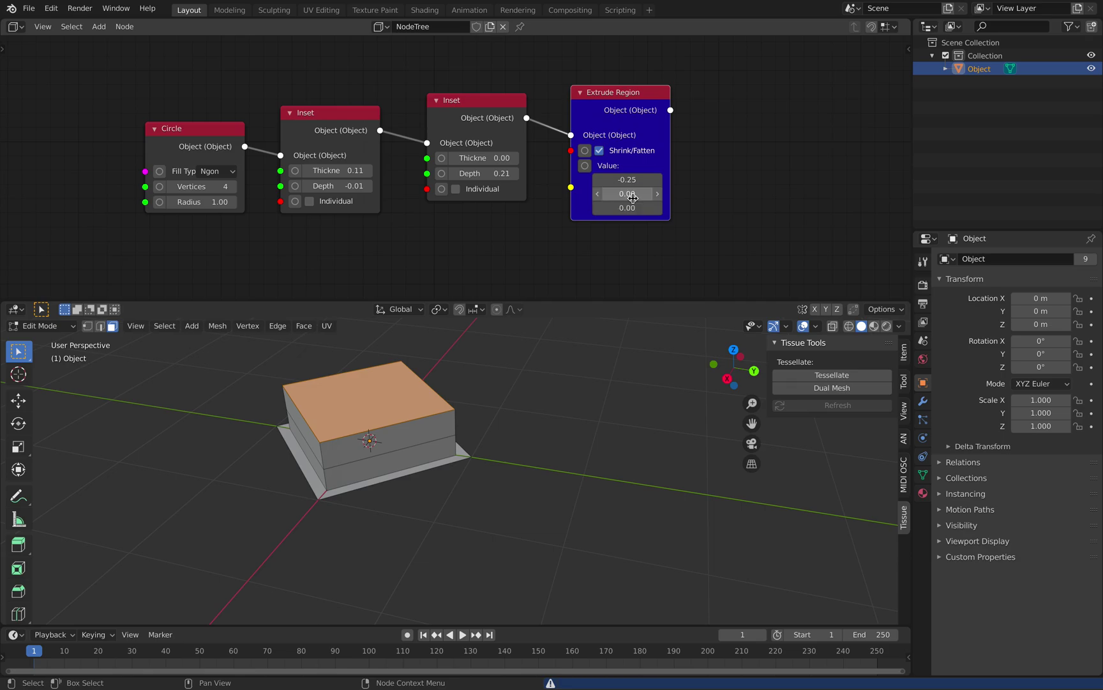
{"action": "mouse_move", "coordinate": [627, 179]}
{"action": "left_mouse_down"}
{"action": "mouse_move", "coordinate": [666, 179]}
{"action": "mouse_move", "coordinate": [621, 177]}
{"action": "left_mouse_up"}
{"action": "middle_click_drag", "start_coordinate": [601, 398], "coordinate": [633, 407], "text": "shift"}
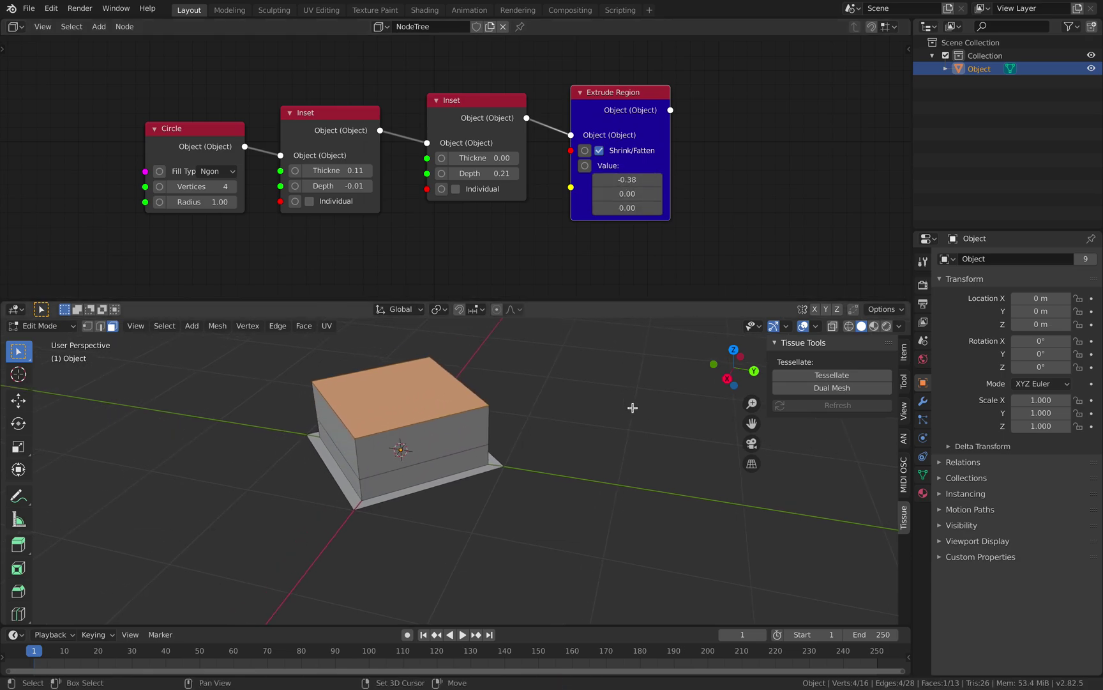
- Toggle Shrink/Fatten on the Extrude Region node, set its first value to about -0.46, and move the node down
{"action": "left_click", "coordinate": [599, 154]}
{"action": "left_click", "coordinate": [598, 155]}
{"action": "left_click", "coordinate": [599, 155]}
{"action": "left_click", "coordinate": [600, 154]}
{"action": "left_click", "coordinate": [600, 155]}
{"action": "left_click", "coordinate": [599, 155]}
{"action": "left_click_drag", "start_coordinate": [627, 179], "coordinate": [619, 179]}
{"action": "left_click_drag", "start_coordinate": [649, 112], "coordinate": [648, 185]}
- Add a plain Extrude node above Extrude Region, connect the second Inset's output to it, and preview it
{"action": "key", "text": "shift+a"}
{"action": "left_click", "coordinate": [709, 128]}
{"action": "type", "text": "extru"}
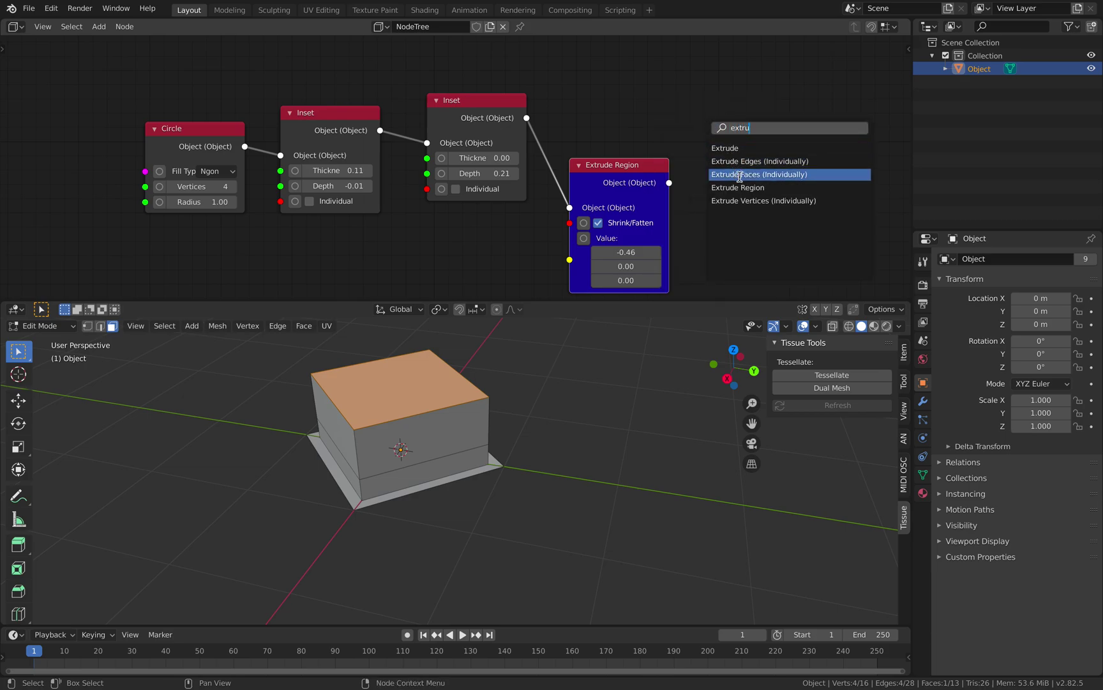
{"action": "left_click", "coordinate": [726, 149]}
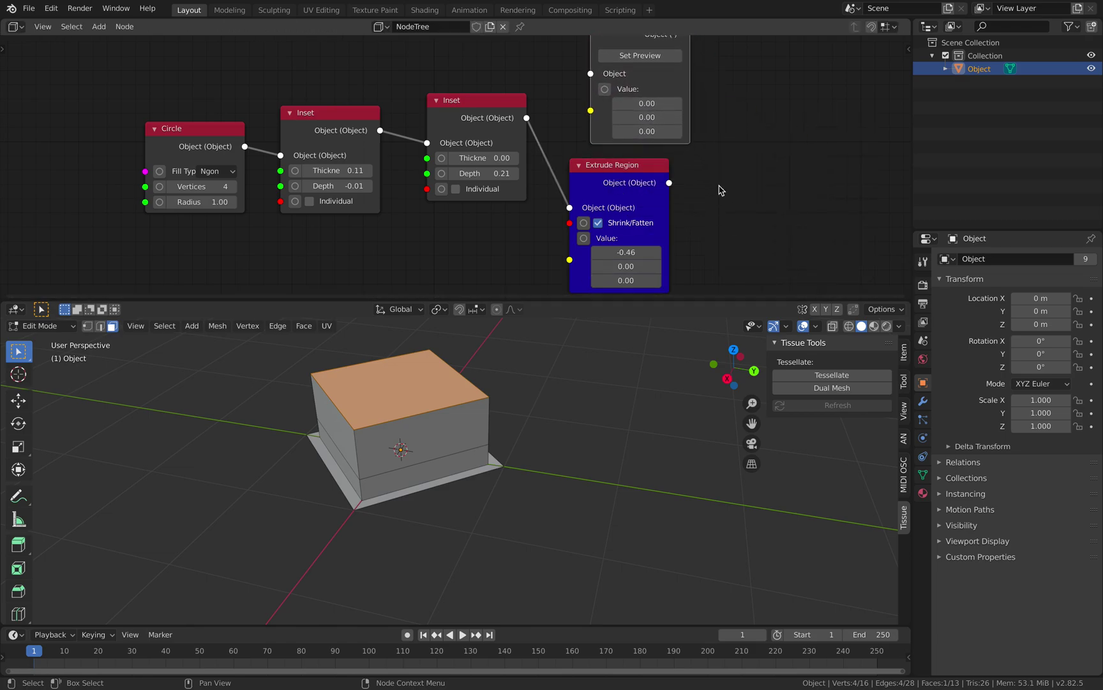
{"action": "middle_click_drag", "start_coordinate": [720, 190], "coordinate": [711, 234]}
{"action": "left_click_drag", "start_coordinate": [519, 161], "coordinate": [582, 104]}
{"action": "left_click", "coordinate": [634, 102]}
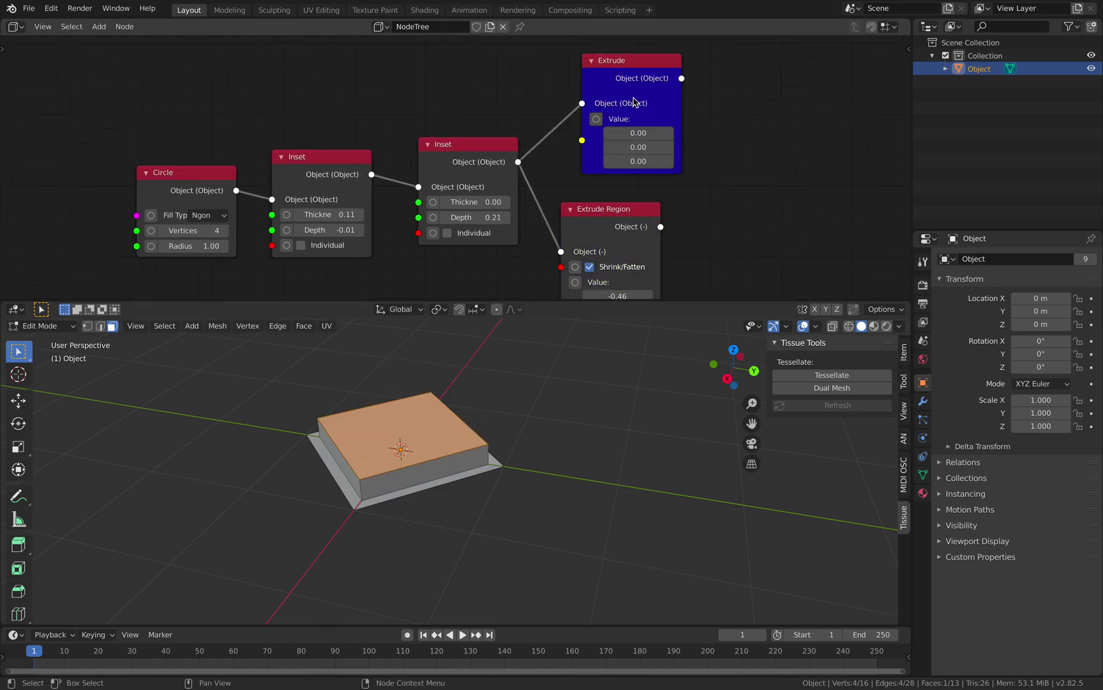
- Try non-zero offset values on the Extrude node and delete the node
{"action": "left_click_drag", "start_coordinate": [638, 132], "coordinate": [667, 161]}
{"action": "left_click_drag", "start_coordinate": [644, 64], "coordinate": [647, 63]}
{"action": "left_click", "coordinate": [647, 62]}
{"action": "key", "text": "x"}
- Add an Extrude Faces (Individually) node above the Extrude Region node
{"action": "key", "text": "F3"}
{"action": "type", "text": "extru"}
{"action": "left_click", "coordinate": [703, 132]}
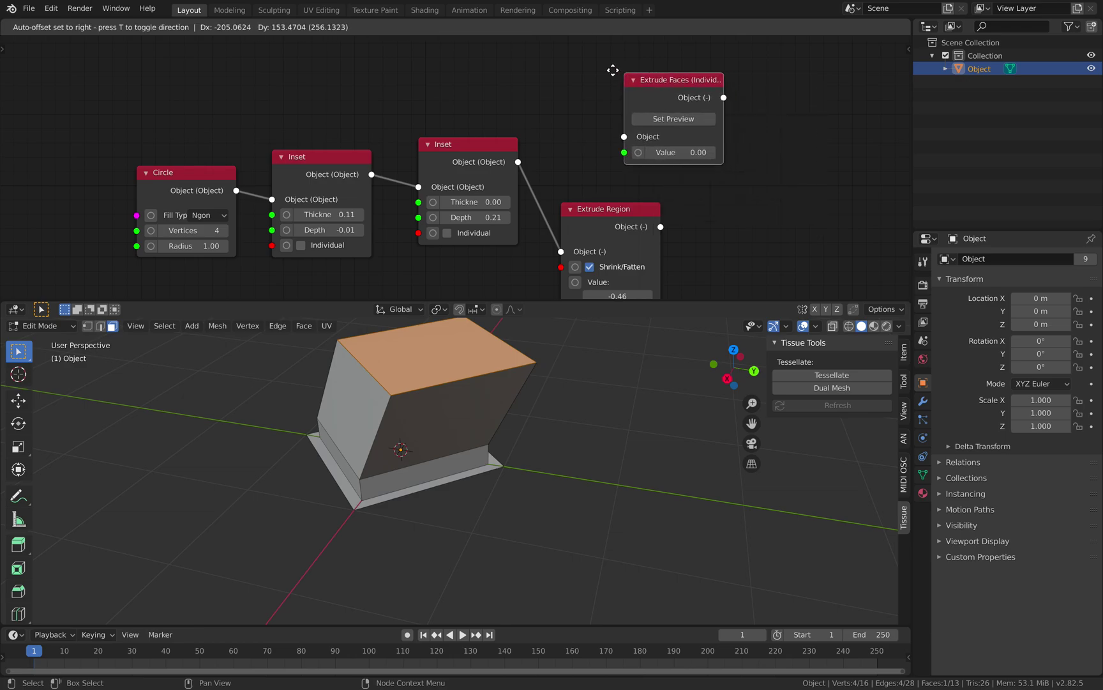
{"action": "left_click", "coordinate": [586, 78]}
- Connect the second Inset to the Extrude Faces node, preview it, and set its Value to about -0.30
{"action": "left_click_drag", "start_coordinate": [518, 161], "coordinate": [610, 136]}
{"action": "left_click", "coordinate": [634, 119]}
{"action": "mouse_move", "coordinate": [636, 206]}
{"action": "left_click_drag", "start_coordinate": [636, 207], "coordinate": [660, 182]}
- Save the file, delete the unused Extrude Region node, and reposition the Extrude Faces node beside the second Inset
{"action": "scroll", "coordinate": [660, 183], "scroll_direction": "down", "scroll_amount": 1}
{"action": "middle_click_drag", "start_coordinate": [704, 138], "coordinate": [677, 180]}
{"action": "key", "text": "ctrl+s"}
{"action": "key", "text": "x"}
{"action": "left_click_drag", "start_coordinate": [574, 111], "coordinate": [574, 148]}
- Set Thickness to about 0.08 on the second Inset node and about 0.15 on the first
{"action": "left_click_drag", "start_coordinate": [428, 198], "coordinate": [443, 199]}
{"action": "left_click_drag", "start_coordinate": [287, 211], "coordinate": [295, 212]}
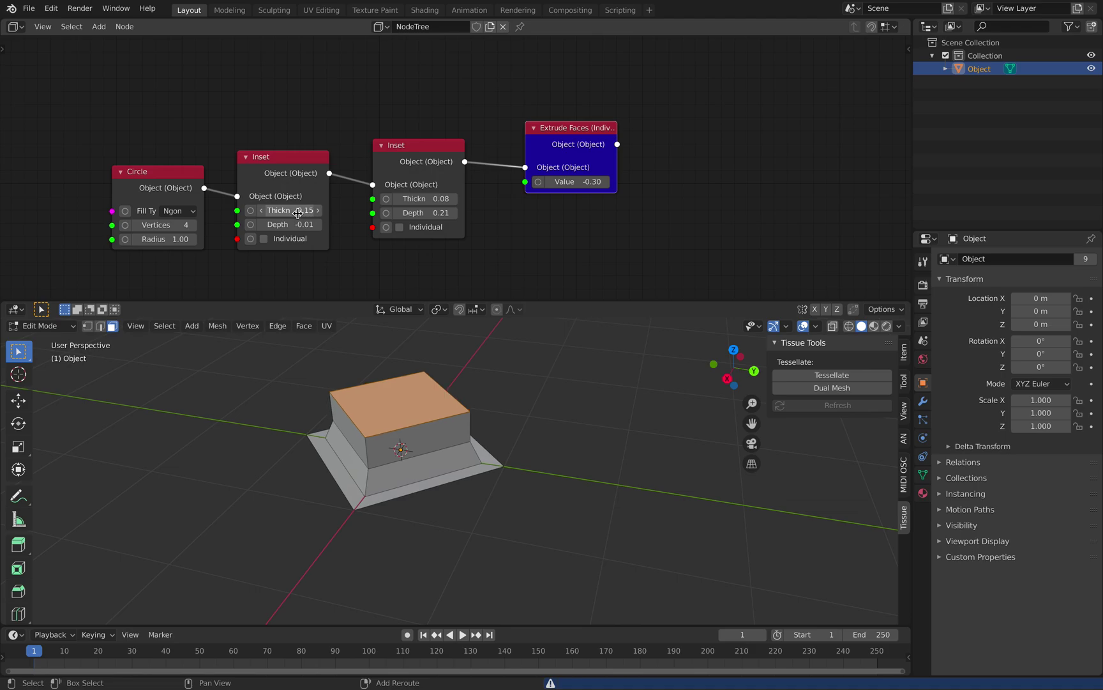
- Tidy the positions of the second Inset and Extrude Faces nodes in the chain and save the file
{"action": "left_click_drag", "start_coordinate": [377, 174], "coordinate": [366, 183]}
{"action": "left_click_drag", "start_coordinate": [526, 151], "coordinate": [623, 162]}
{"action": "left_click", "coordinate": [527, 155]}
{"action": "scroll", "coordinate": [664, 165], "scroll_direction": "down", "scroll_amount": 2}
{"action": "key", "text": "ctrl+s"}
- Duplicate both Inset nodes and the Extrude Faces node, and connect the original Extrude Faces output to the first copied Inset
{"action": "middle_click_drag", "start_coordinate": [662, 165], "coordinate": [550, 152]}
{"action": "scroll", "coordinate": [593, 146], "scroll_direction": "up", "scroll_amount": 1}
{"action": "left_click", "coordinate": [351, 130]}
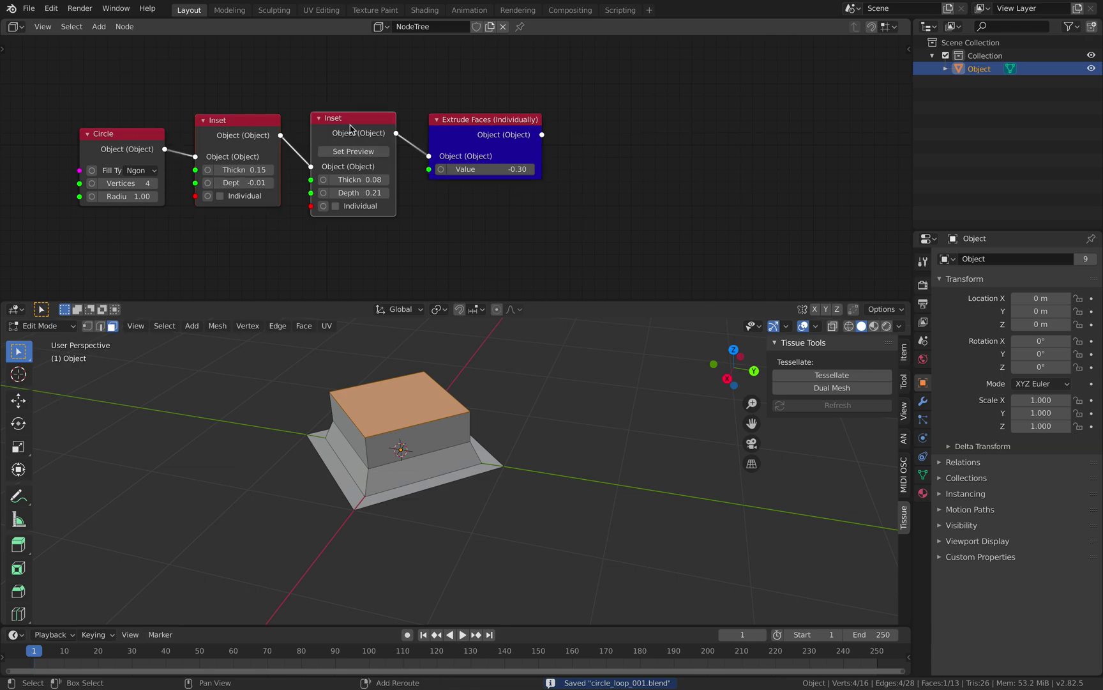
{"action": "left_click", "coordinate": [448, 124], "text": "shift"}
{"action": "middle_click_drag", "start_coordinate": [389, 94], "coordinate": [321, 122]}
{"action": "key", "text": "shift+d"}
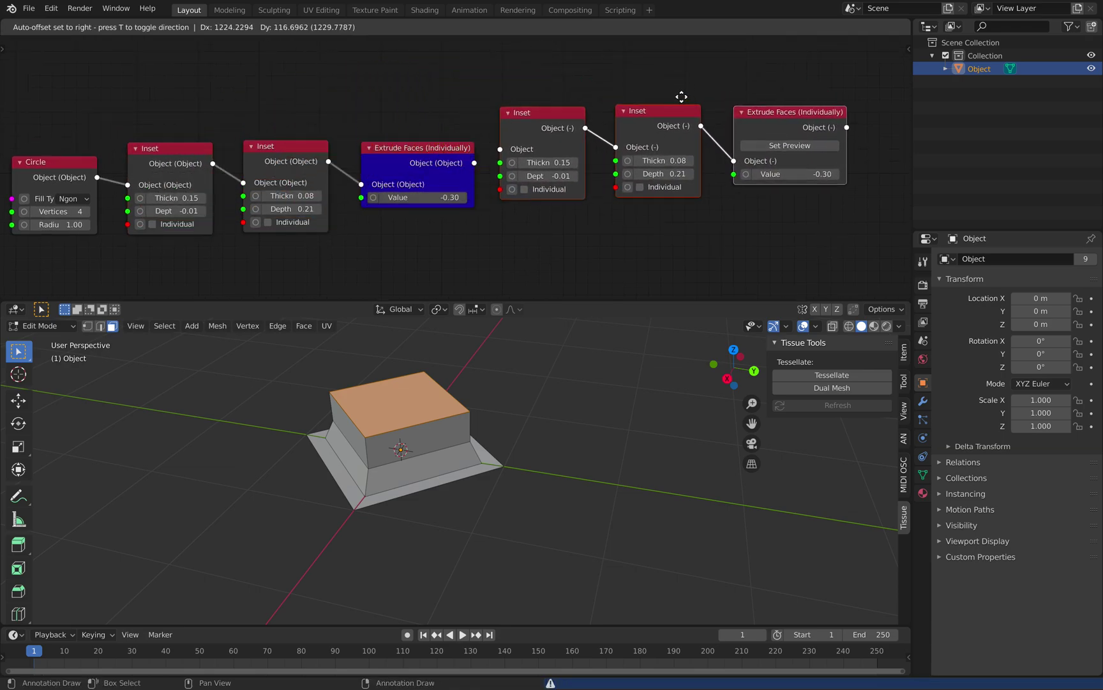
{"action": "left_click", "coordinate": [704, 119]}
{"action": "left_click_drag", "start_coordinate": [476, 164], "coordinate": [524, 173]}
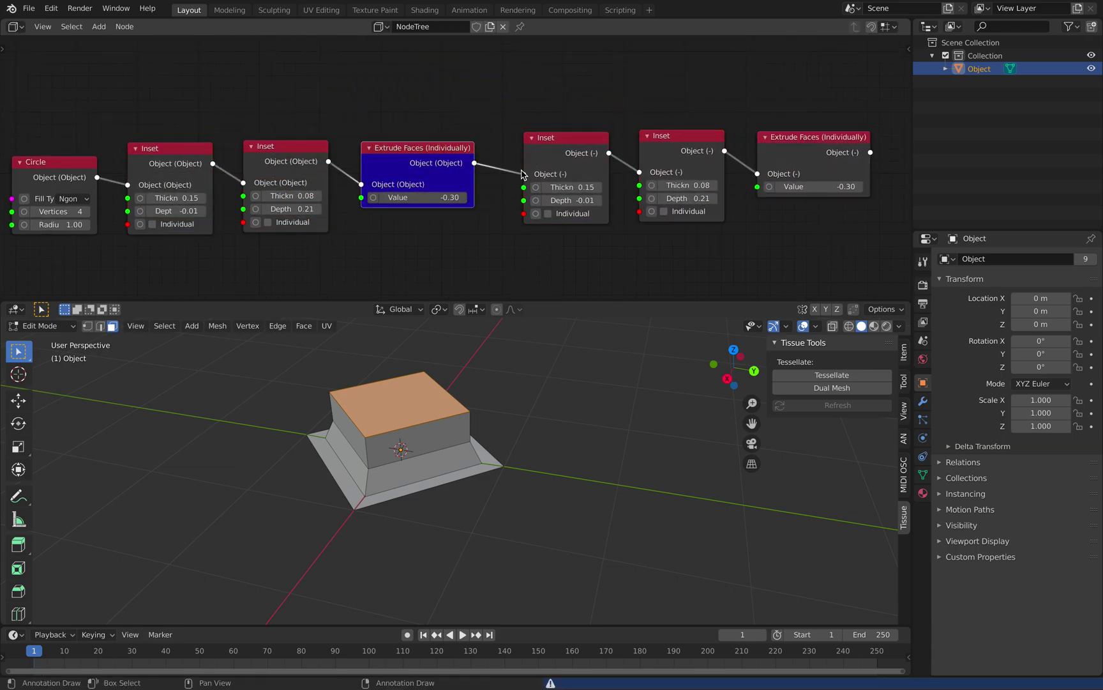
- Preview the copied Extrude Faces node and view the two-tier shape
{"action": "middle_click_drag", "start_coordinate": [592, 131], "coordinate": [546, 106]}
{"action": "left_click", "coordinate": [752, 145]}
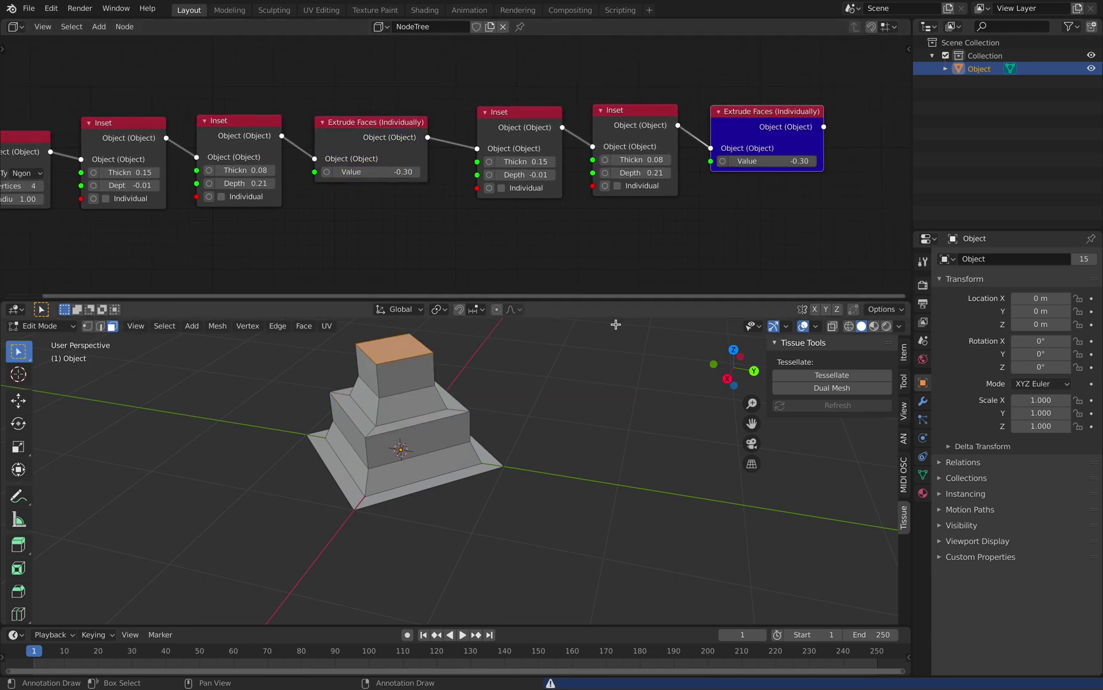
{"action": "middle_click_drag", "start_coordinate": [623, 324], "coordinate": [596, 319]}
- Duplicate the second set of two Insets and Extrude Faces and link the new copy to the end of the chain
{"action": "scroll", "coordinate": [510, 145], "scroll_direction": "down", "scroll_amount": 2}
{"action": "middle_click_drag", "start_coordinate": [511, 145], "coordinate": [436, 156]}
{"action": "left_click_drag", "start_coordinate": [419, 106], "coordinate": [610, 203]}
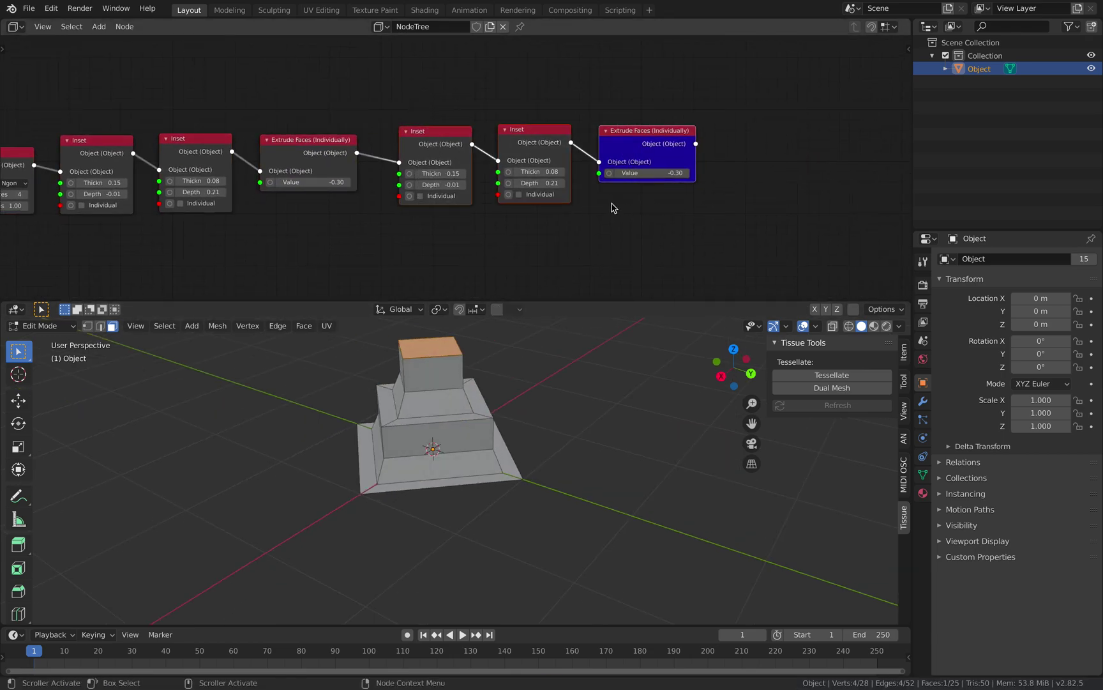
{"action": "middle_click_drag", "start_coordinate": [611, 205], "coordinate": [530, 196]}
{"action": "key", "text": "shift+d"}
{"action": "left_click", "coordinate": [804, 198]}
{"action": "mouse_move", "coordinate": [655, 140]}
{"action": "left_mouse_down"}
{"action": "mouse_move", "coordinate": [674, 134]}
{"action": "mouse_move", "coordinate": [615, 138]}
{"action": "mouse_move", "coordinate": [641, 154]}
{"action": "left_mouse_up"}
- Preview the last Extrude Faces node in the chain and inspect the three-tier tower from several angles
{"action": "middle_click_drag", "start_coordinate": [904, 108], "coordinate": [715, 115]}
{"action": "left_click", "coordinate": [706, 131]}
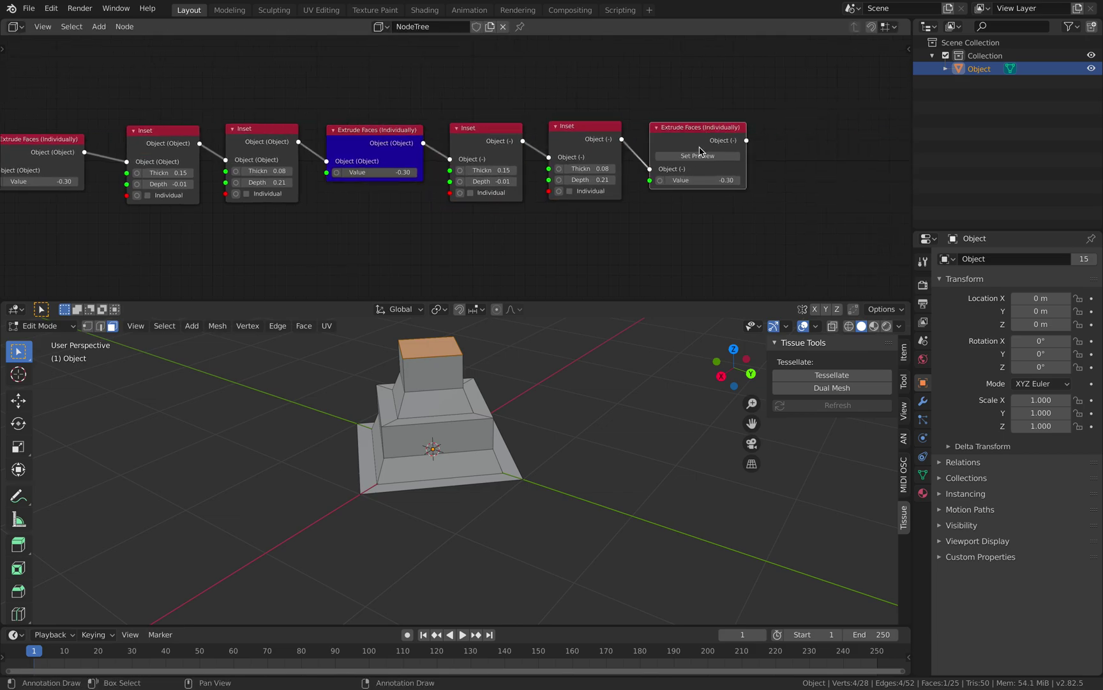
{"action": "left_click", "coordinate": [698, 155]}
{"action": "middle_click_drag", "start_coordinate": [513, 356], "coordinate": [483, 380]}
{"action": "middle_click_drag", "start_coordinate": [483, 379], "coordinate": [496, 401], "text": "shift"}
{"action": "middle_click_drag", "start_coordinate": [497, 228], "coordinate": [604, 216]}
{"action": "middle_click_drag", "start_coordinate": [619, 400], "coordinate": [522, 395]}
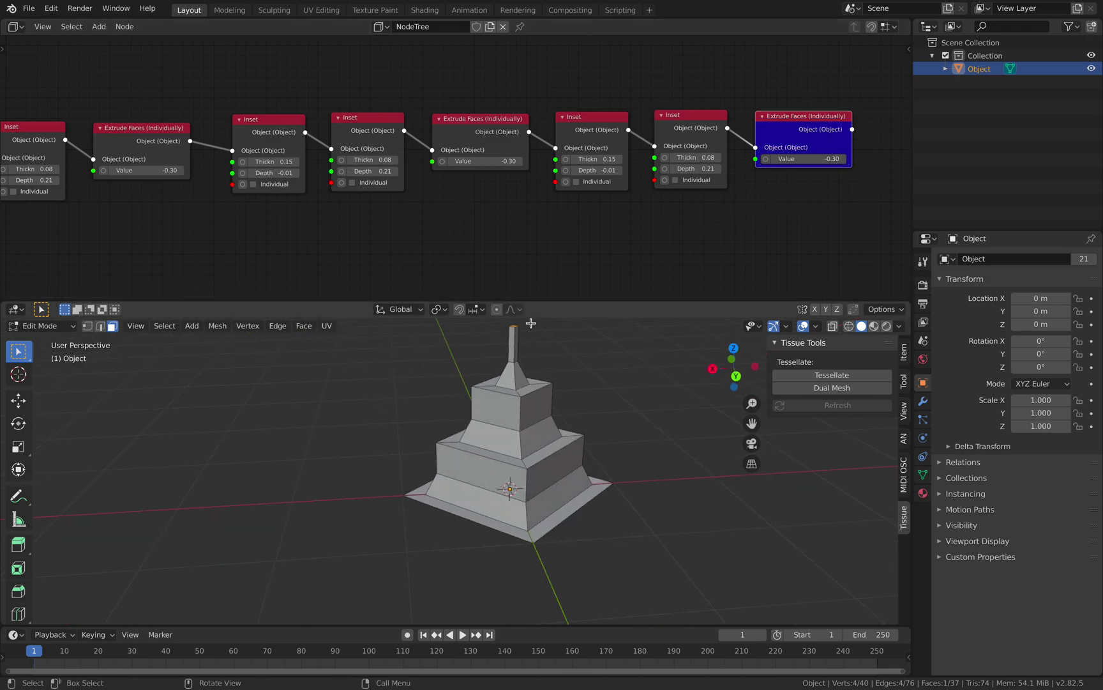
- Delete both duplicated sets of Inset and Extrude Faces nodes, keeping the original chain, and save the file
{"action": "scroll", "coordinate": [601, 222], "scroll_direction": "down", "scroll_amount": 3}
{"action": "scroll", "coordinate": [544, 165], "scroll_direction": "down", "scroll_amount": 1}
{"action": "middle_click_drag", "start_coordinate": [397, 154], "coordinate": [477, 145]}
{"action": "left_click_drag", "start_coordinate": [461, 89], "coordinate": [843, 184]}
{"action": "key", "text": "x"}
{"action": "scroll", "coordinate": [566, 133], "scroll_direction": "up", "scroll_amount": 4}
{"action": "key", "text": "ctrl+s"}
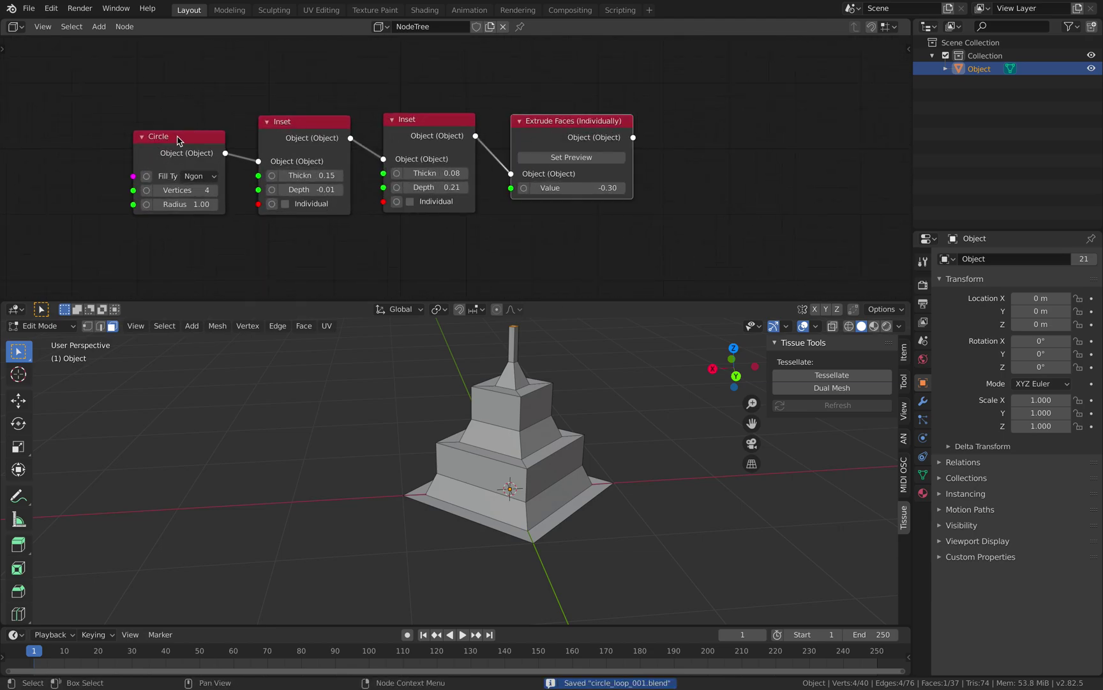
- Move the Circle node away from the first Inset and group the two Insets and Extrude Faces closer together
{"action": "left_click_drag", "start_coordinate": [179, 139], "coordinate": [97, 132]}
{"action": "left_click_drag", "start_coordinate": [290, 122], "coordinate": [285, 135]}
{"action": "left_click_drag", "start_coordinate": [400, 119], "coordinate": [386, 136]}
{"action": "left_click", "coordinate": [568, 135]}
{"action": "left_click_drag", "start_coordinate": [569, 135], "coordinate": [532, 152]}
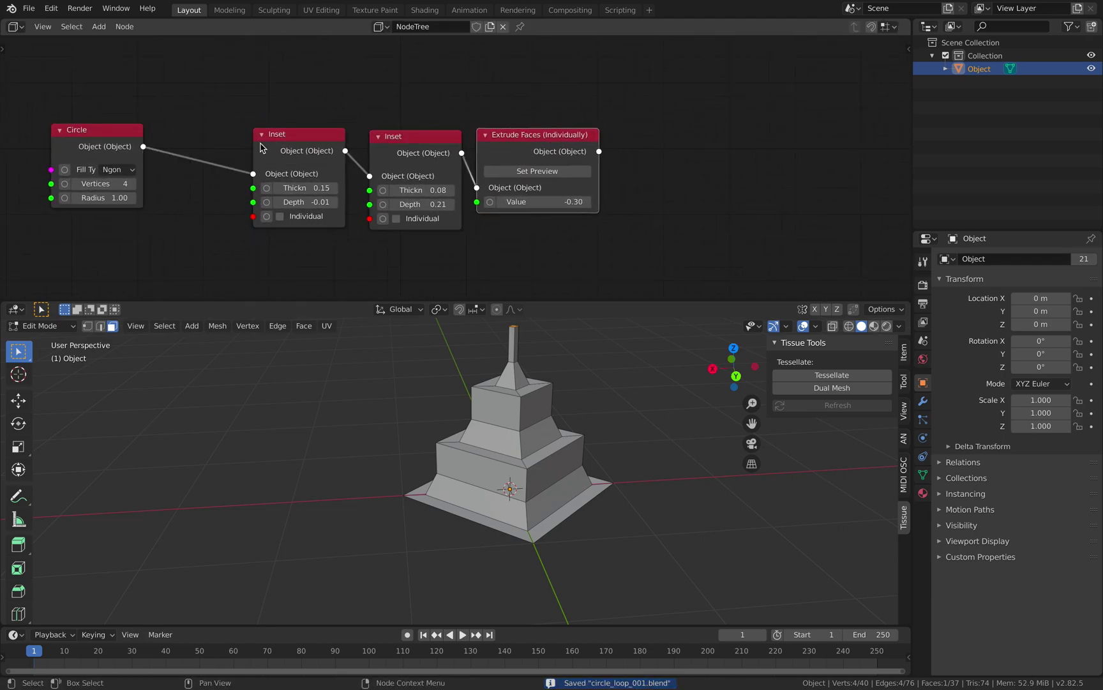
- Add a Begin For Loop node and place it above the first Inset node
{"action": "scroll", "coordinate": [620, 86], "scroll_direction": "down", "scroll_amount": 2}
{"action": "middle_click_drag", "start_coordinate": [619, 86], "coordinate": [563, 78]}
{"action": "key", "text": "space"}
{"action": "key", "text": "Escape"}
{"action": "key", "text": "shift+a"}
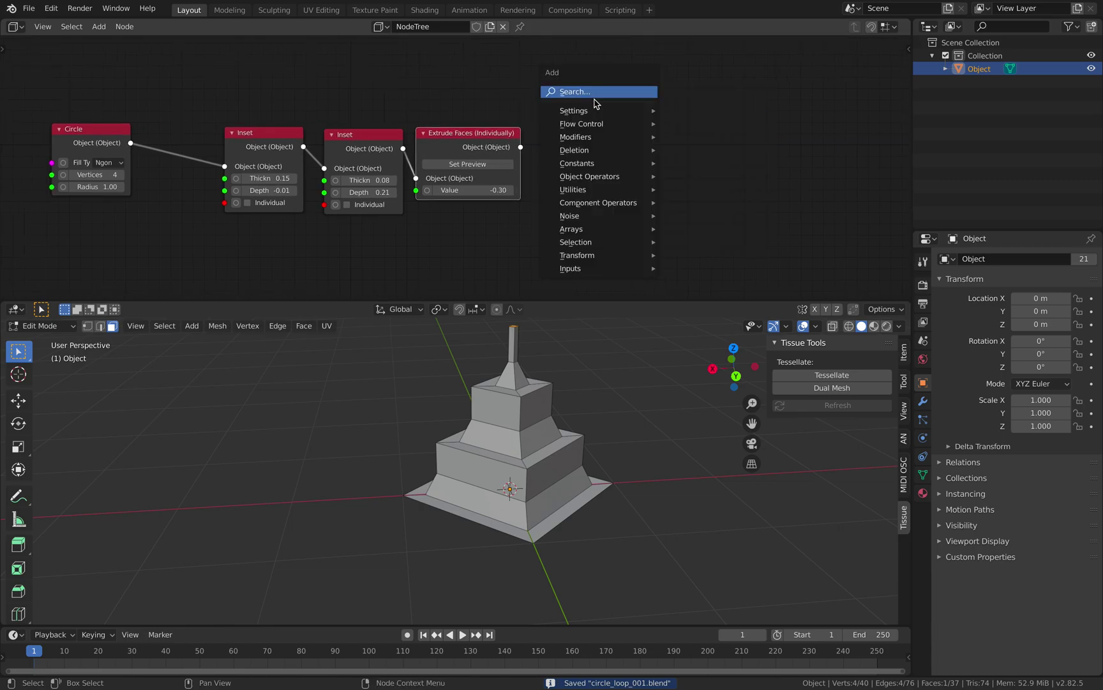
{"action": "mouse_move", "coordinate": [600, 124]}
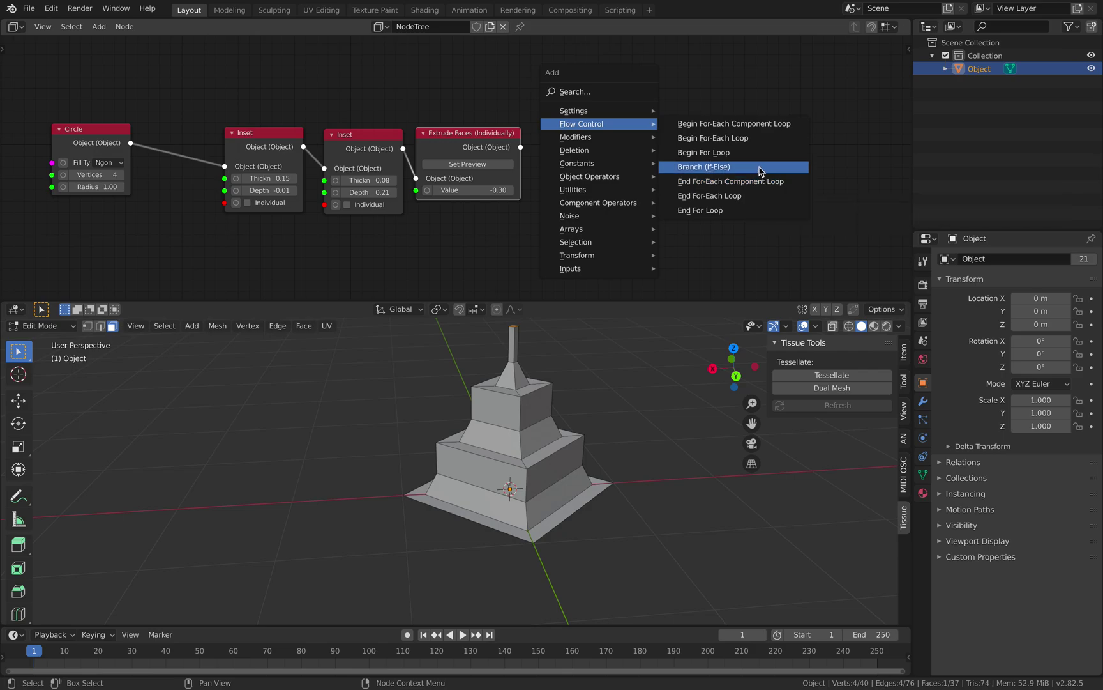
{"action": "left_click", "coordinate": [728, 155]}
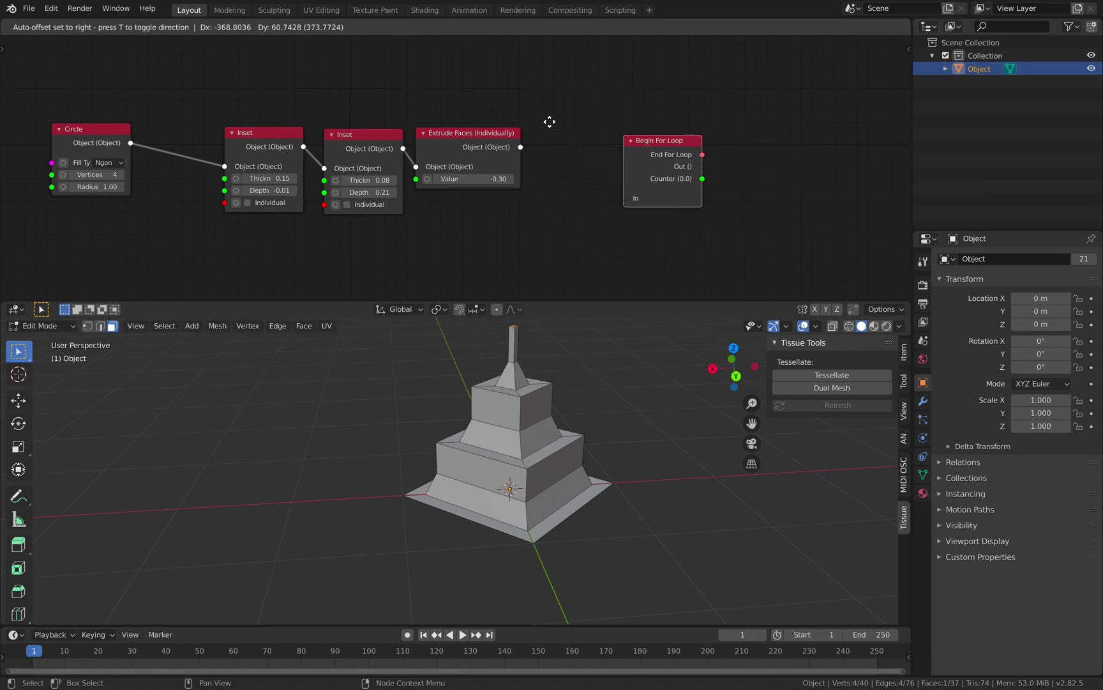
{"action": "left_click", "coordinate": [203, 42]}
{"action": "key", "text": "shift+a"}
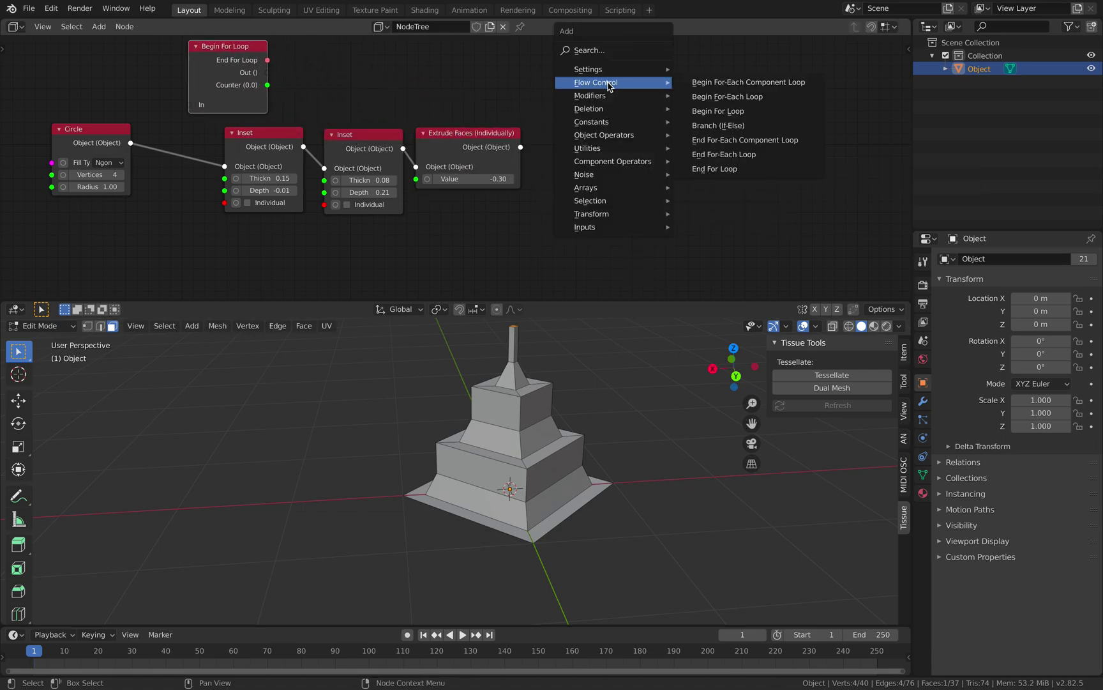
{"action": "left_click", "coordinate": [729, 157]}
{"action": "left_click", "coordinate": [656, 117]}
{"action": "key", "text": "x"}
- Add an End For Loop node and place it above and beyond the Extrude Faces node
{"action": "key", "text": "shift+a"}
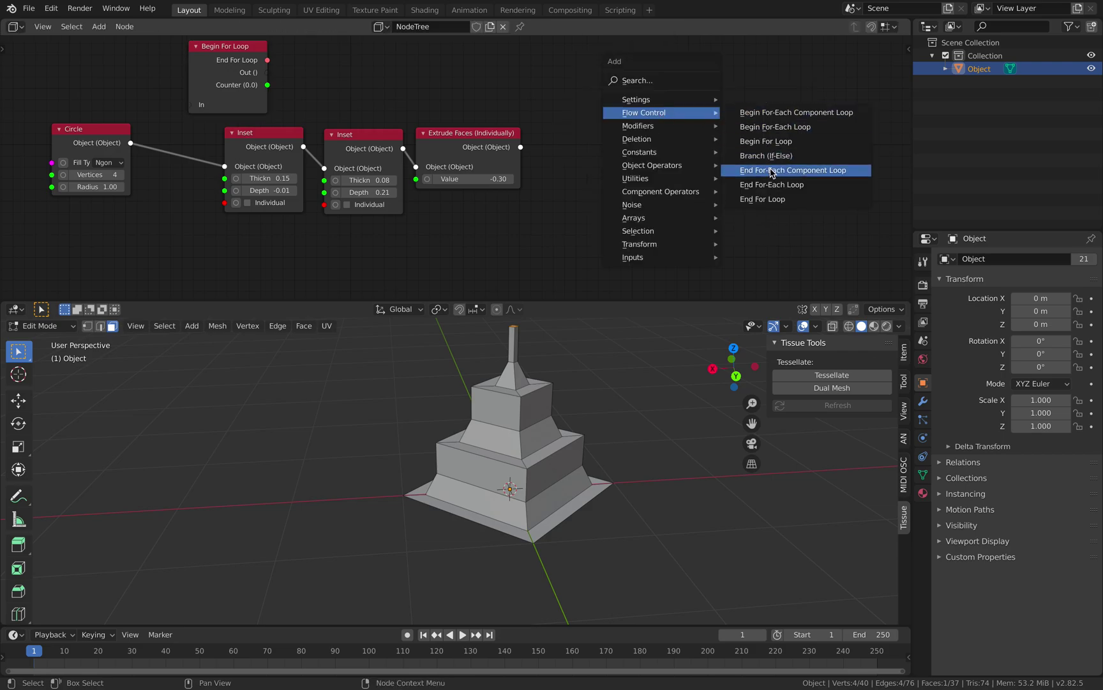
{"action": "left_click", "coordinate": [775, 200]}
{"action": "left_click", "coordinate": [567, 40]}
{"action": "middle_click_drag", "start_coordinate": [437, 86], "coordinate": [585, 109]}
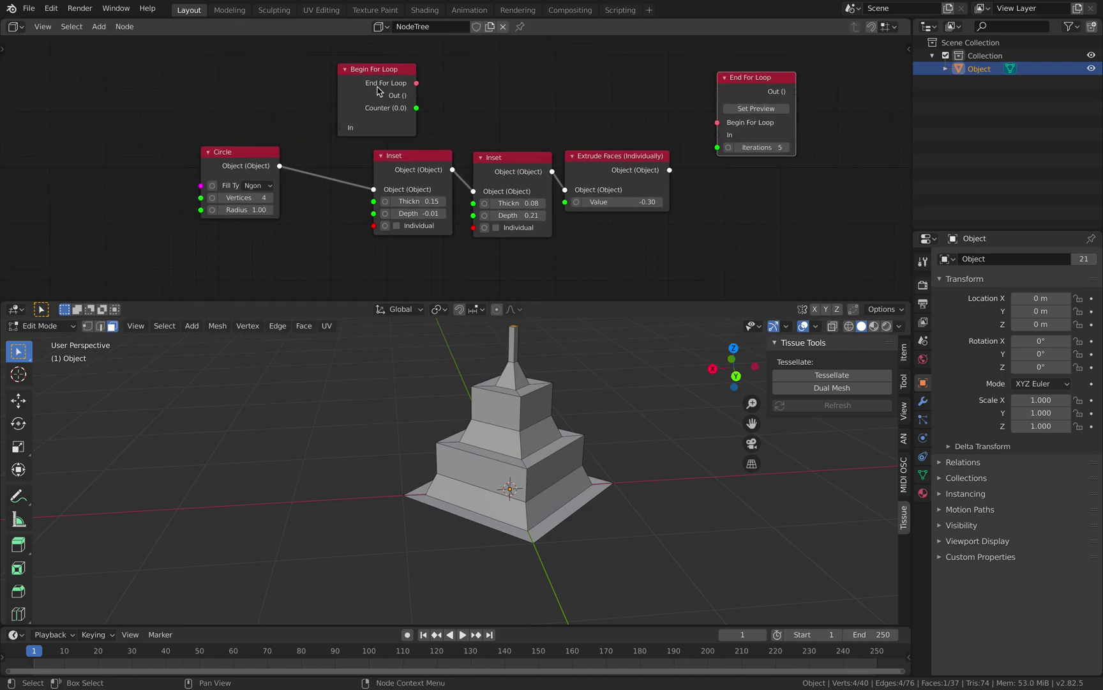
- Arrange the Begin For Loop node between Circle and the first Inset, space out the Circle and End For Loop nodes, and save the file
{"action": "left_click_drag", "start_coordinate": [380, 90], "coordinate": [311, 88]}
{"action": "left_click_drag", "start_coordinate": [228, 161], "coordinate": [172, 174]}
{"action": "middle_click_drag", "start_coordinate": [445, 106], "coordinate": [404, 119]}
{"action": "key", "text": "ctrl+s"}
{"action": "left_click_drag", "start_coordinate": [278, 83], "coordinate": [268, 85]}
{"action": "left_click_drag", "start_coordinate": [710, 101], "coordinate": [686, 101]}
{"action": "left_click", "coordinate": [275, 94]}
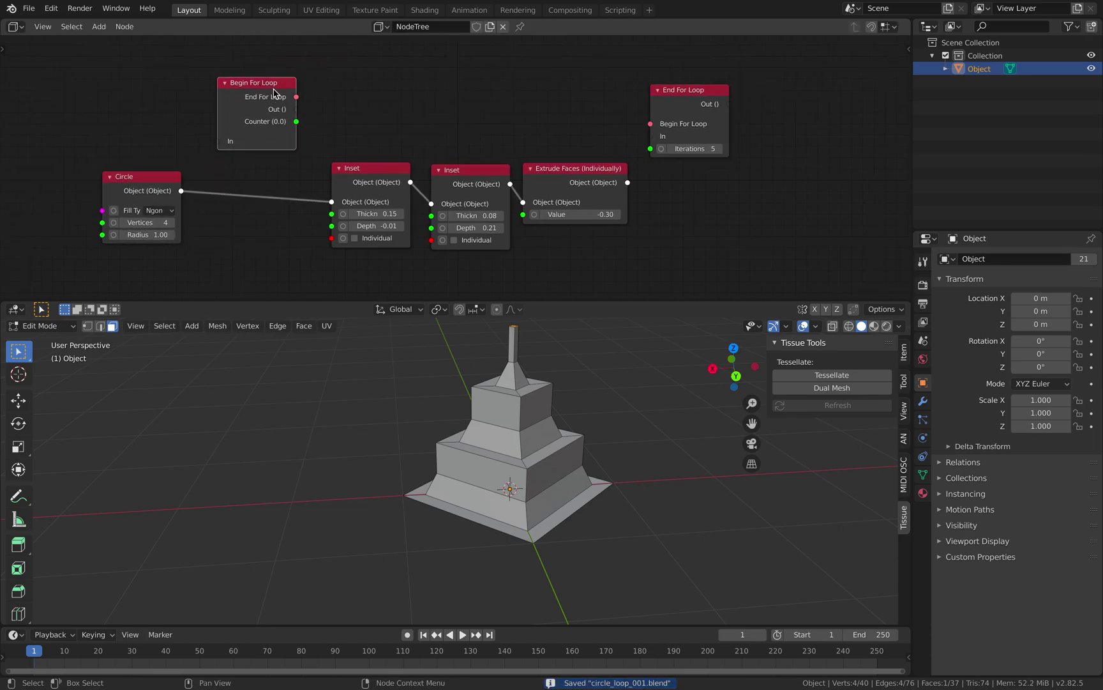
{"action": "left_click", "coordinate": [676, 95]}
{"action": "left_click_drag", "start_coordinate": [702, 94], "coordinate": [777, 85]}
{"action": "left_click_drag", "start_coordinate": [270, 82], "coordinate": [264, 83]}
{"action": "left_click_drag", "start_coordinate": [152, 189], "coordinate": [117, 189]}
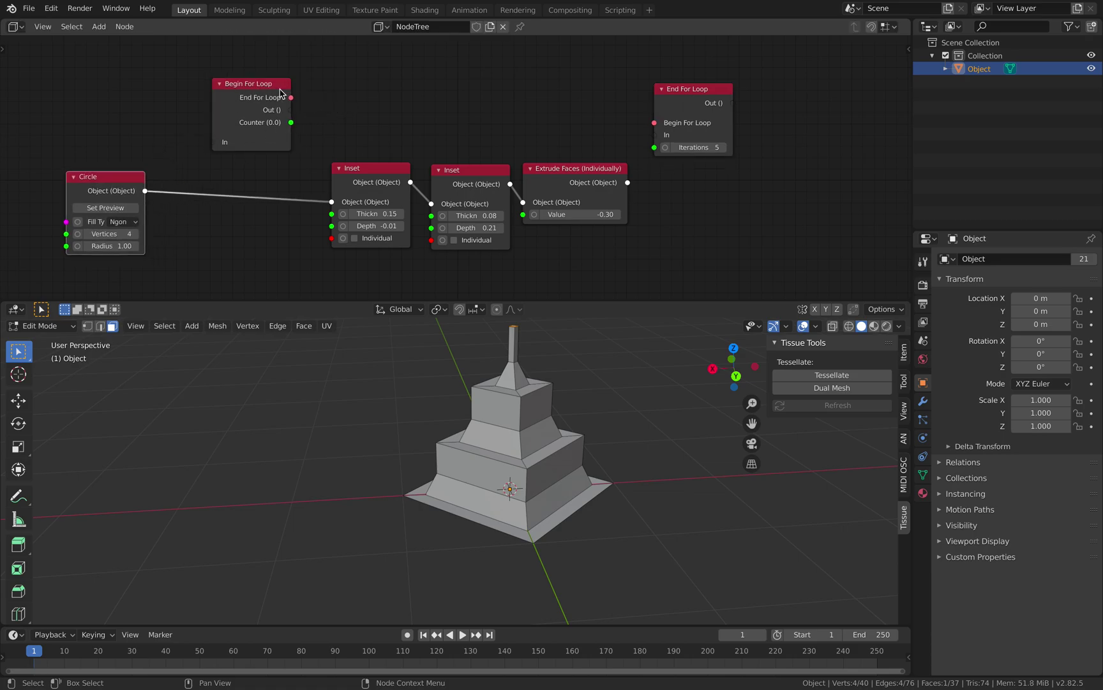
{"action": "left_click_drag", "start_coordinate": [280, 93], "coordinate": [274, 95]}
- Connect Circle to the In socket of Begin For Loop, and its Out socket to the first Inset
{"action": "left_click_drag", "start_coordinate": [145, 191], "coordinate": [149, 141]}
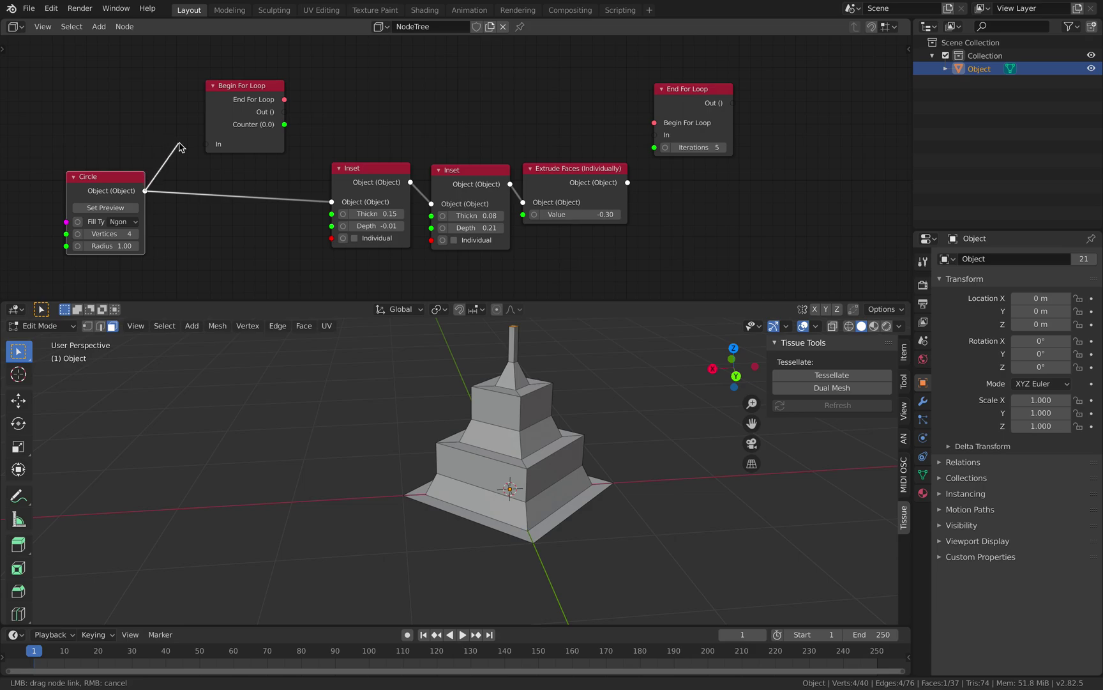
{"action": "left_click_drag", "start_coordinate": [201, 149], "coordinate": [214, 107]}
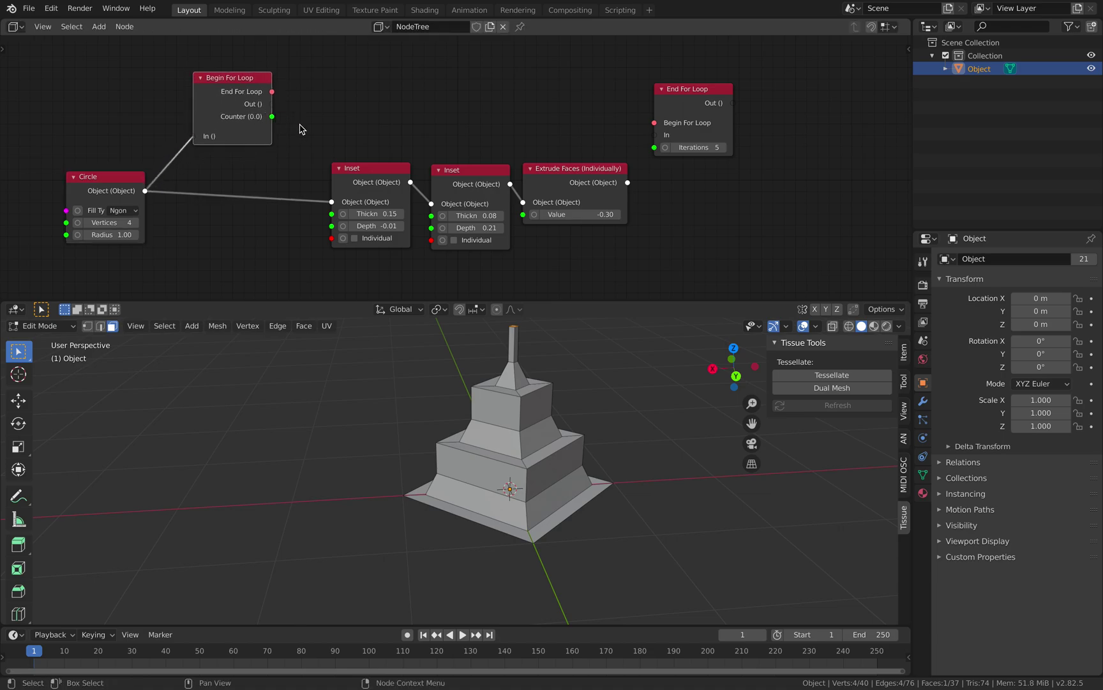
{"action": "left_click_drag", "start_coordinate": [661, 97], "coordinate": [687, 83]}
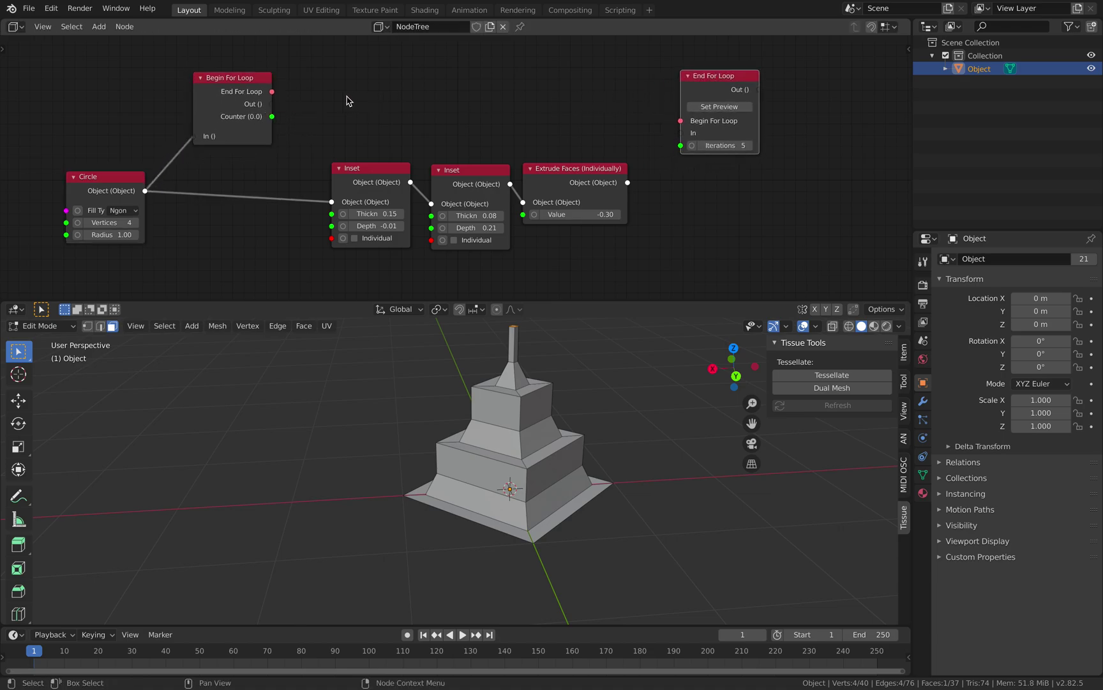
{"action": "left_click_drag", "start_coordinate": [274, 104], "coordinate": [312, 122]}
{"action": "left_click_drag", "start_coordinate": [329, 203], "coordinate": [347, 166]}
- Connect Extrude Faces and the Begin For Loop's loop output to the matching End For Loop inputs, and preview the End For Loop node
{"action": "left_click_drag", "start_coordinate": [627, 182], "coordinate": [683, 125]}
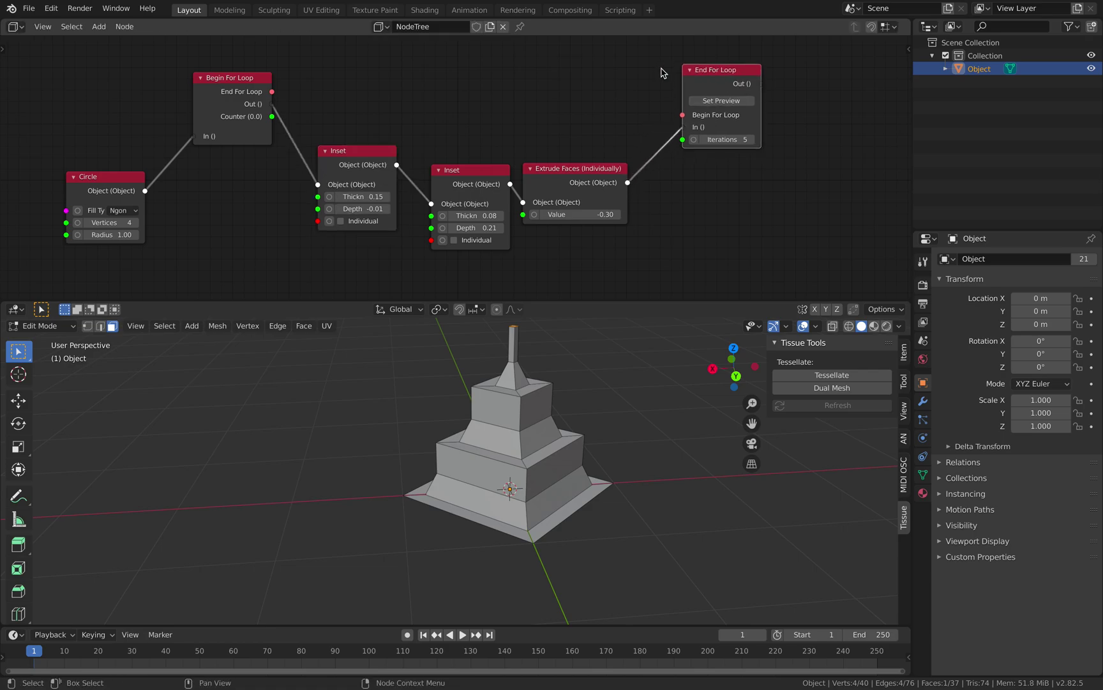
{"action": "left_click_drag", "start_coordinate": [271, 94], "coordinate": [682, 114]}
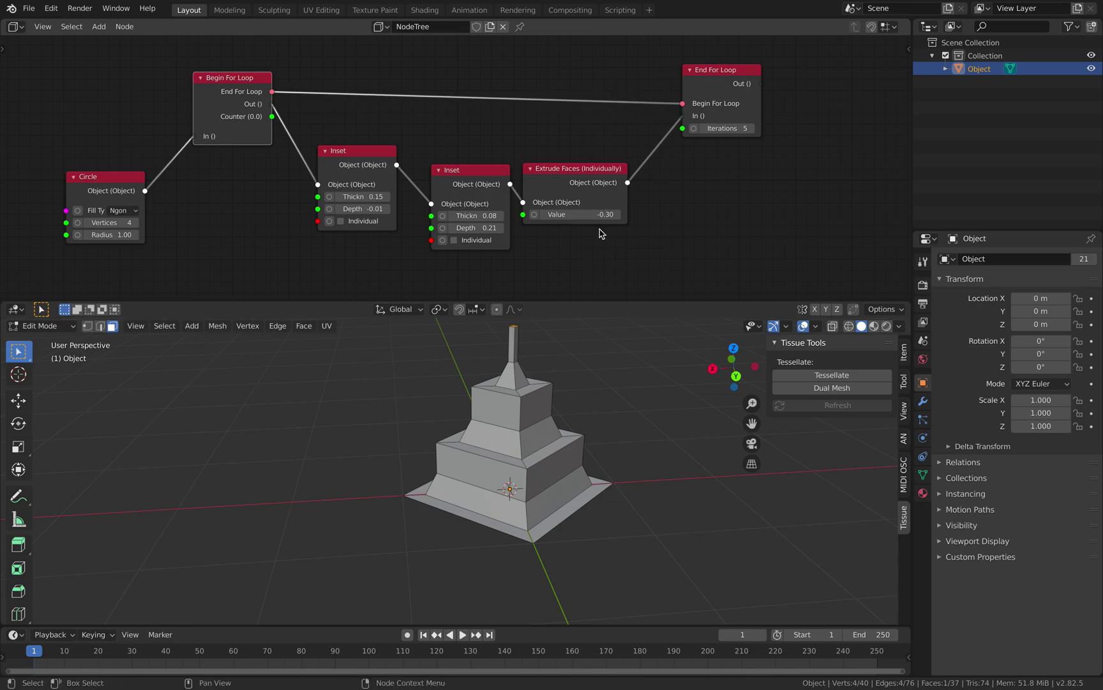
{"action": "left_click", "coordinate": [721, 88]}
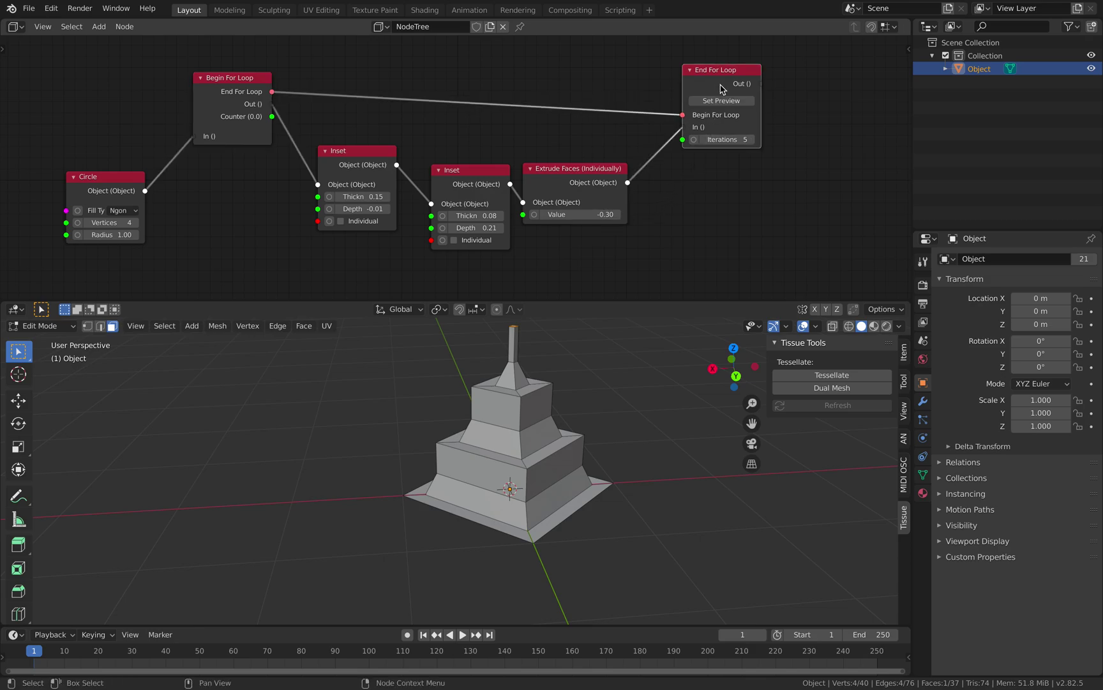
{"action": "left_click", "coordinate": [721, 101]}
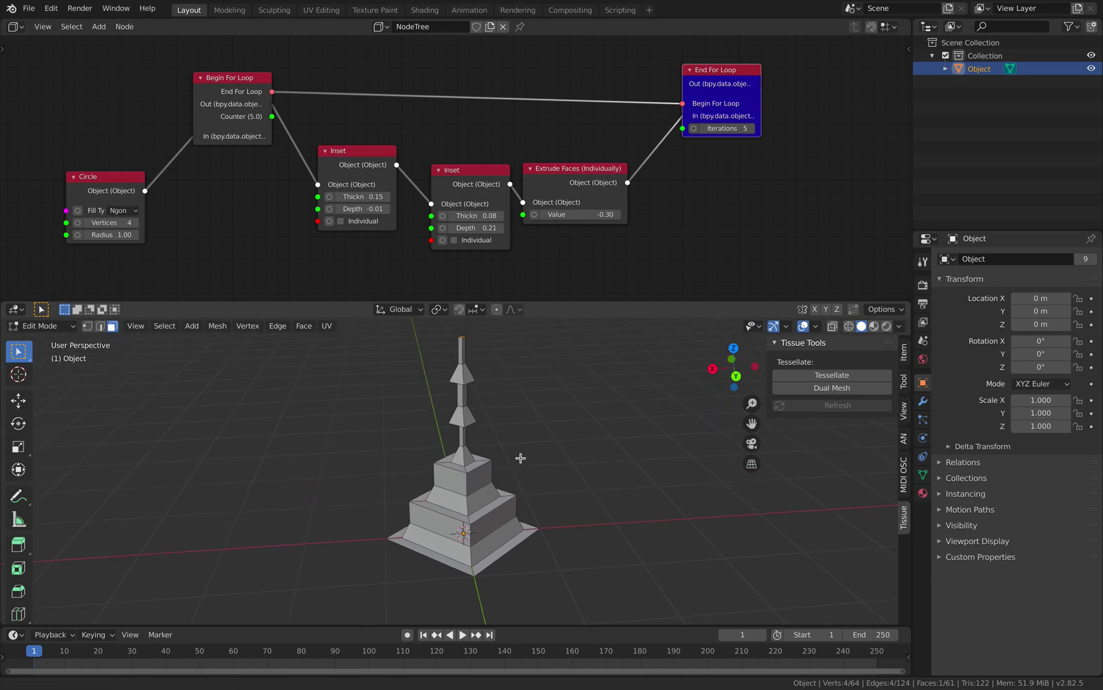
- Save the file and switch the looped tower object to Object Mode
{"action": "middle_click_drag", "start_coordinate": [533, 430], "coordinate": [515, 445]}
{"action": "key", "text": "ctrl+s"}
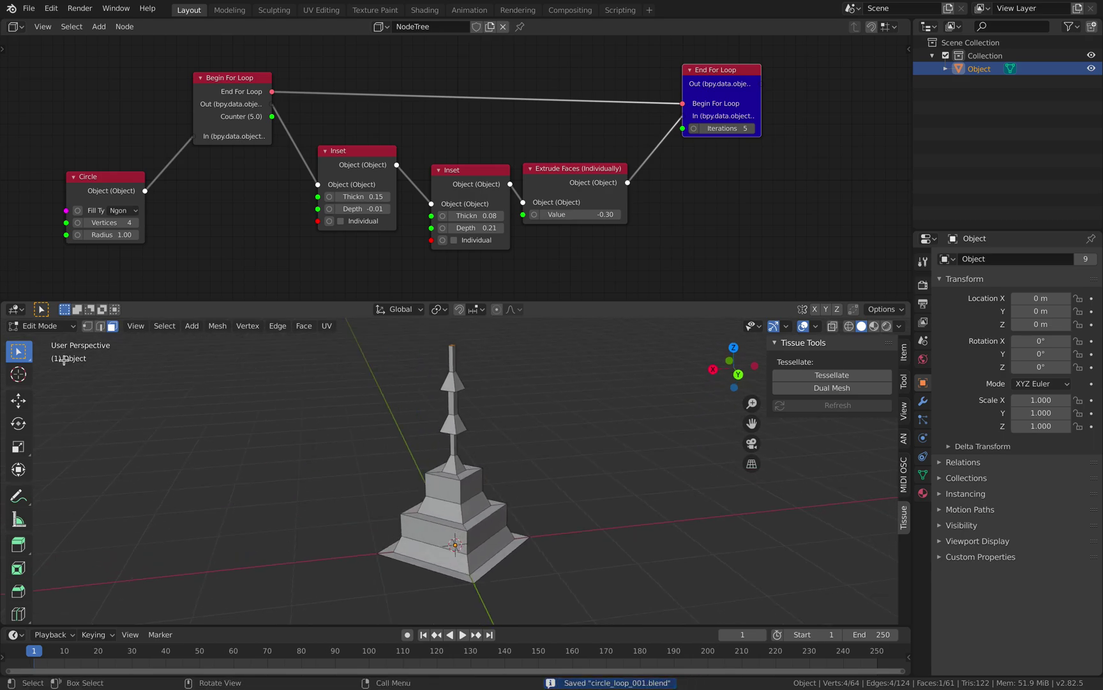
{"action": "left_click", "coordinate": [46, 329]}
{"action": "left_click", "coordinate": [45, 340]}
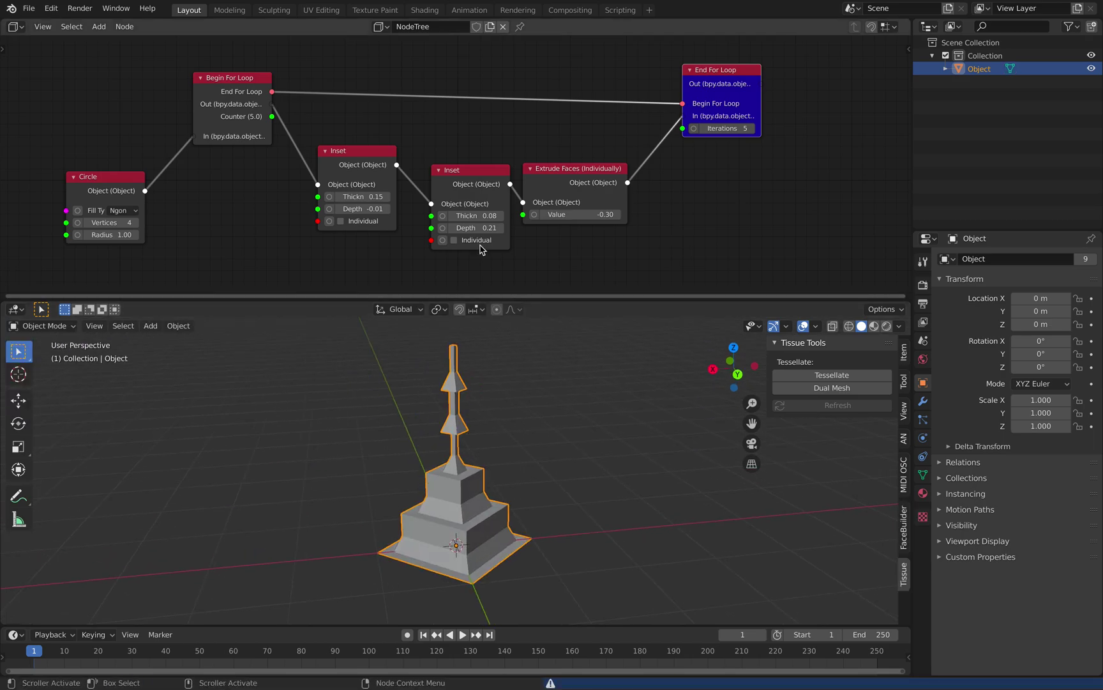
- Move the End For Loop node slightly further out and set its Iterations to 1
{"action": "left_click_drag", "start_coordinate": [742, 77], "coordinate": [763, 86]}
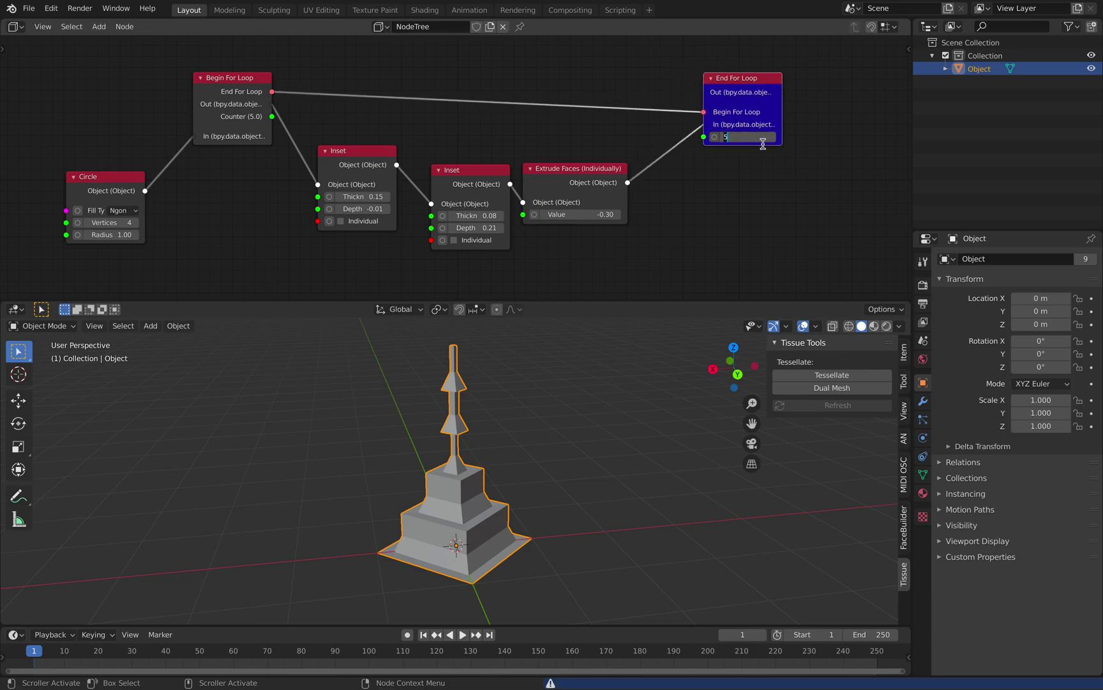
{"action": "type", "text": "1"}
{"action": "key", "text": "Return"}
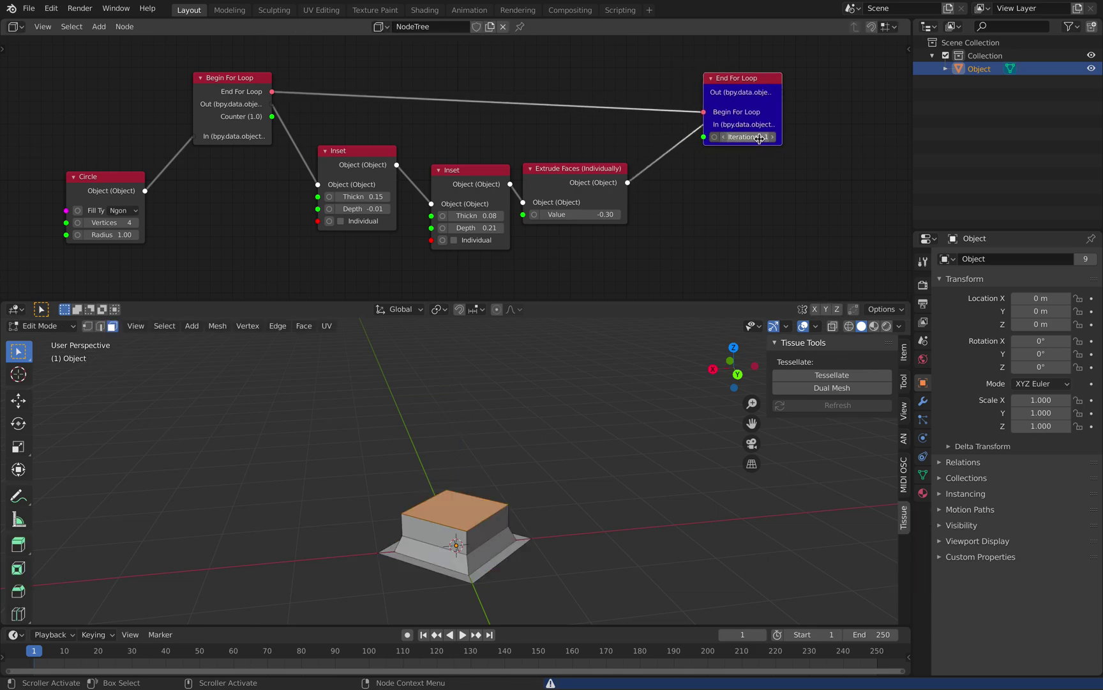
- Raise the End For Loop Iterations stepwise to 6 and inspect the whole tower
{"action": "left_click", "coordinate": [771, 137]}
{"action": "left_click_drag", "start_coordinate": [755, 140], "coordinate": [764, 159]}
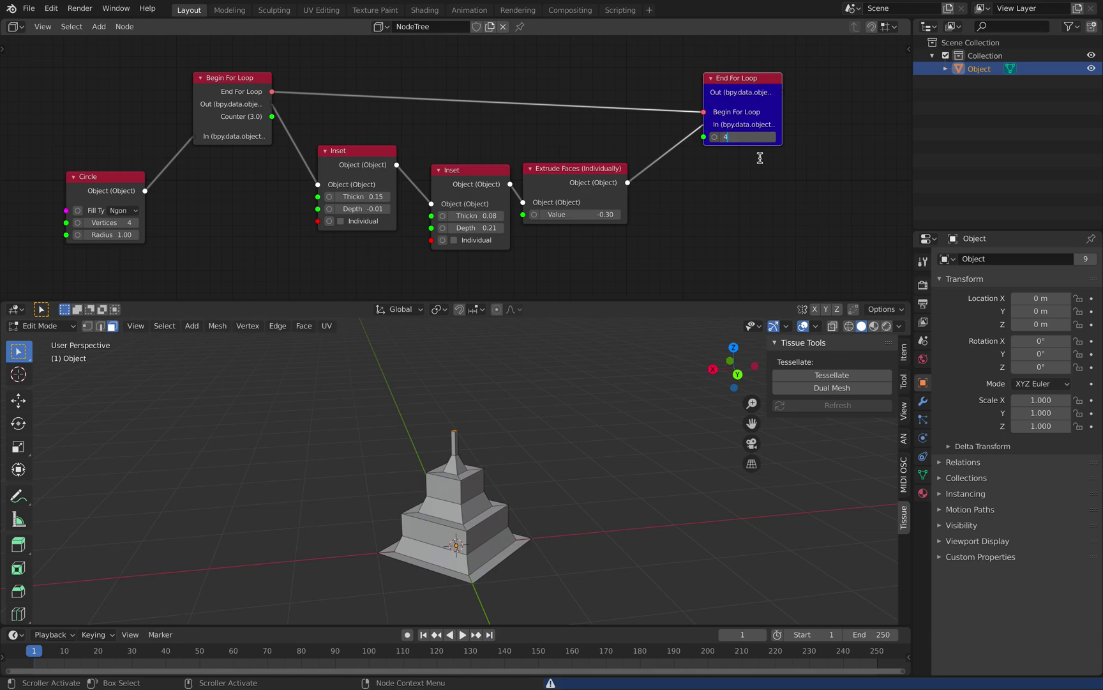
{"action": "key", "text": "Return"}
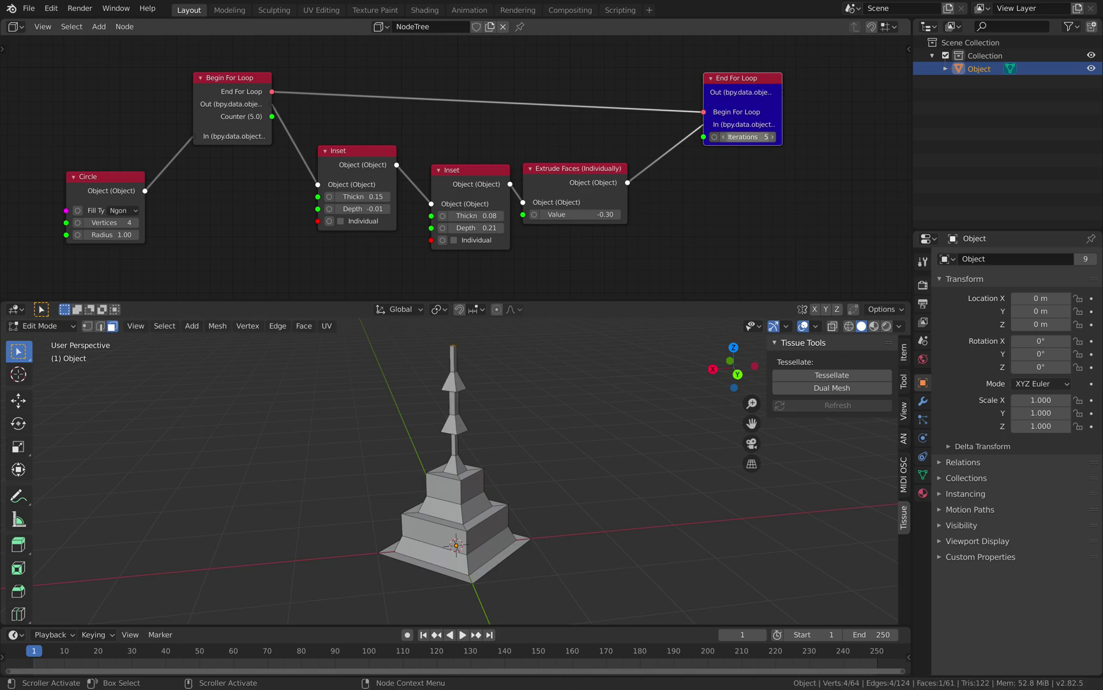
{"action": "middle_click_drag", "start_coordinate": [752, 192], "coordinate": [723, 211]}
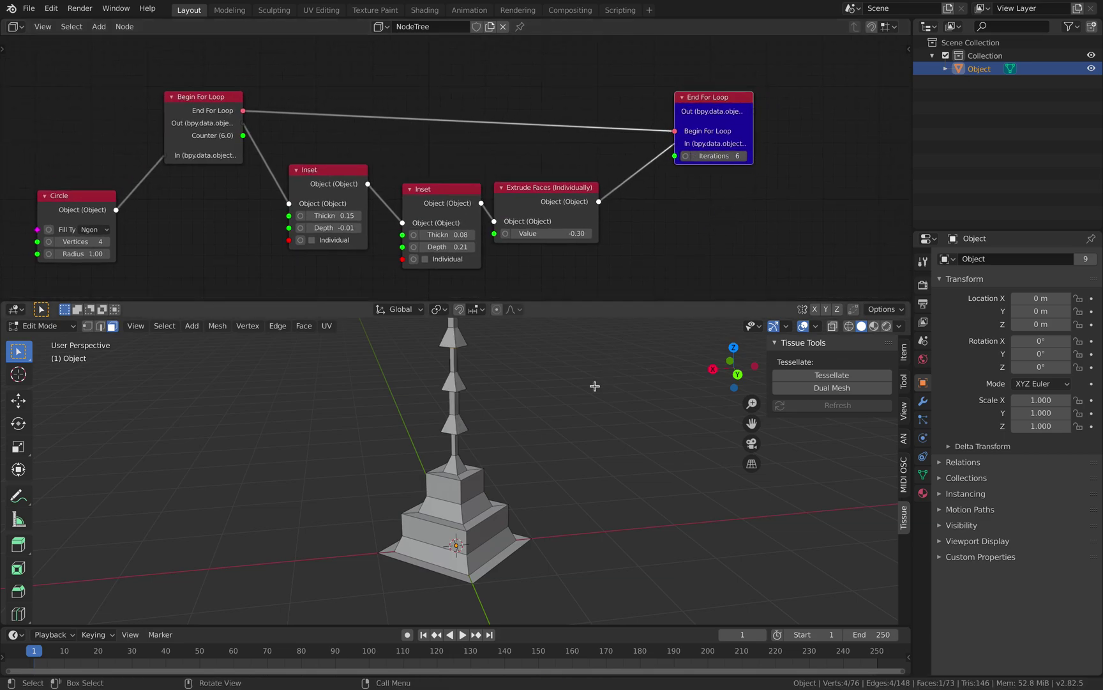
{"action": "scroll", "coordinate": [562, 406], "scroll_direction": "down", "scroll_amount": 2}
{"action": "scroll", "coordinate": [555, 409], "scroll_direction": "up", "scroll_amount": 1}
{"action": "middle_click_drag", "start_coordinate": [556, 408], "coordinate": [443, 540]}
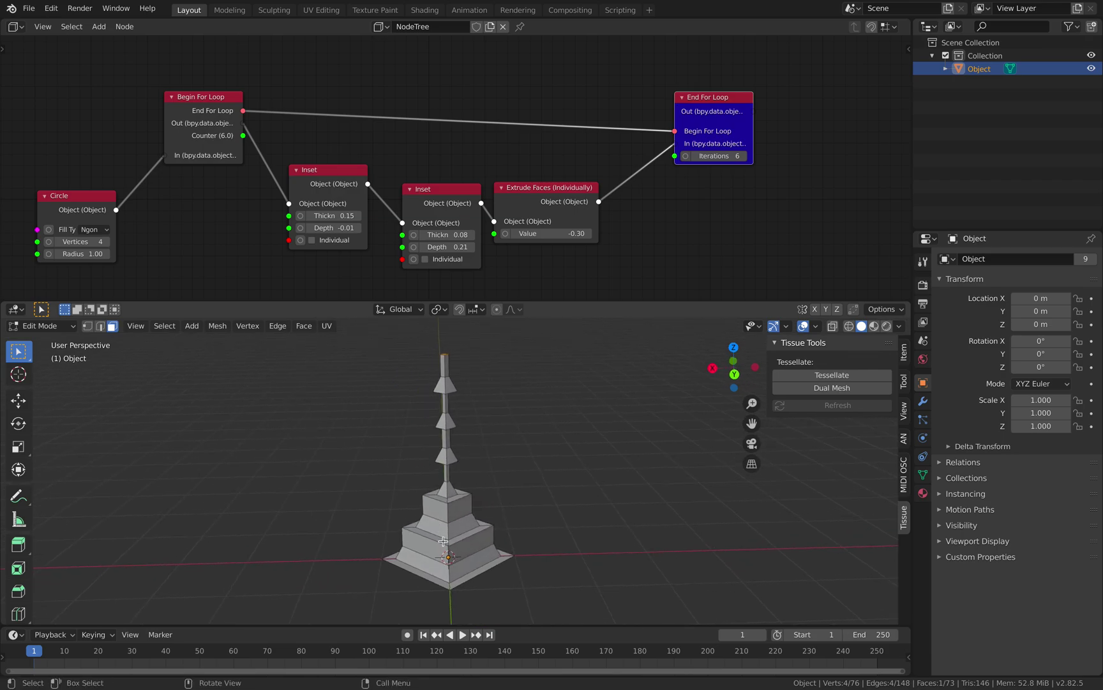
{"action": "middle_click_drag", "start_coordinate": [505, 461], "coordinate": [492, 466]}
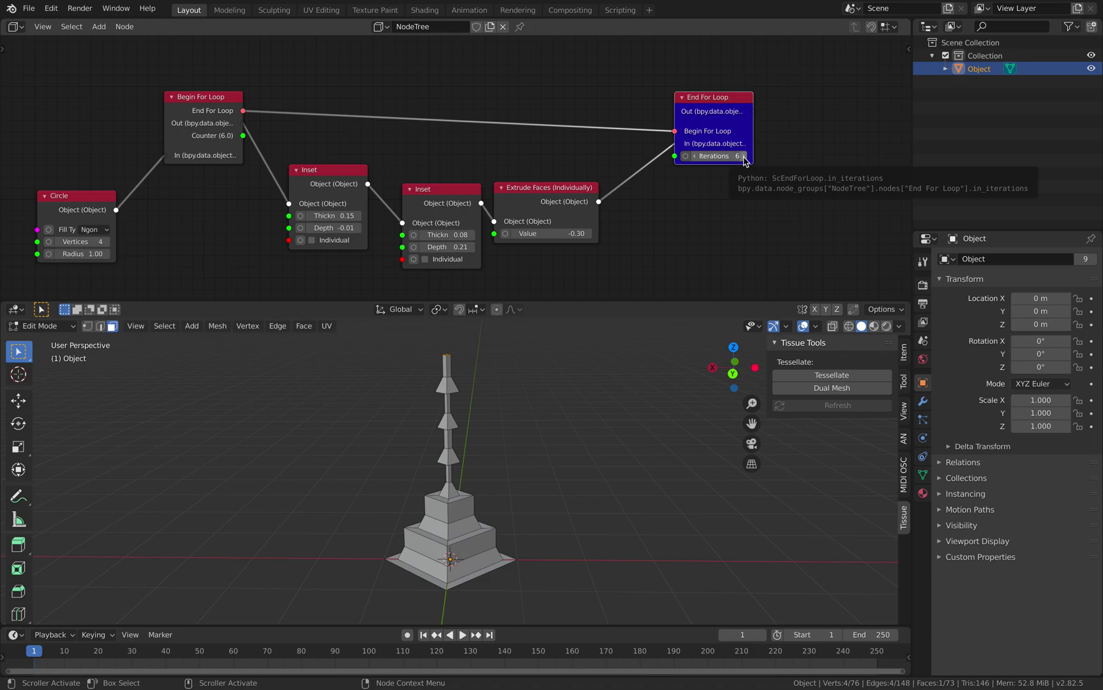
- Increase the End For Loop Iterations to 9 and bring the full tower into view
{"action": "middle_click_drag", "start_coordinate": [746, 161], "coordinate": [778, 160]}
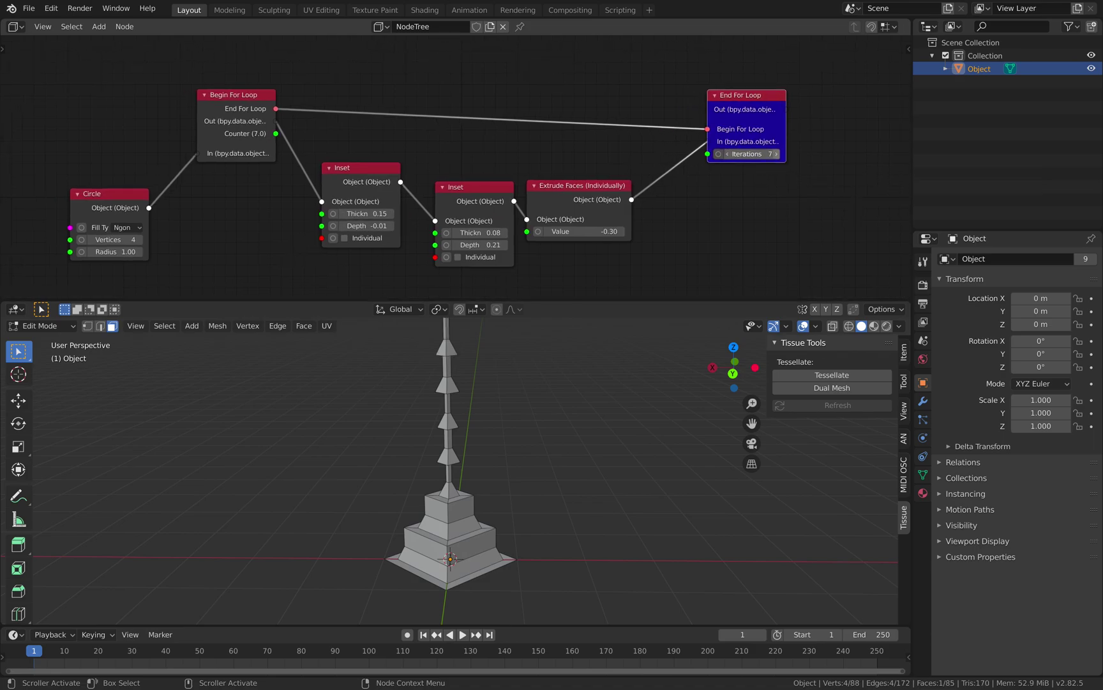
{"action": "left_click", "coordinate": [776, 154]}
{"action": "left_click", "coordinate": [776, 154]}
{"action": "scroll", "coordinate": [544, 432], "scroll_direction": "down", "scroll_amount": 2}
{"action": "scroll", "coordinate": [455, 403], "scroll_direction": "down", "scroll_amount": 1}
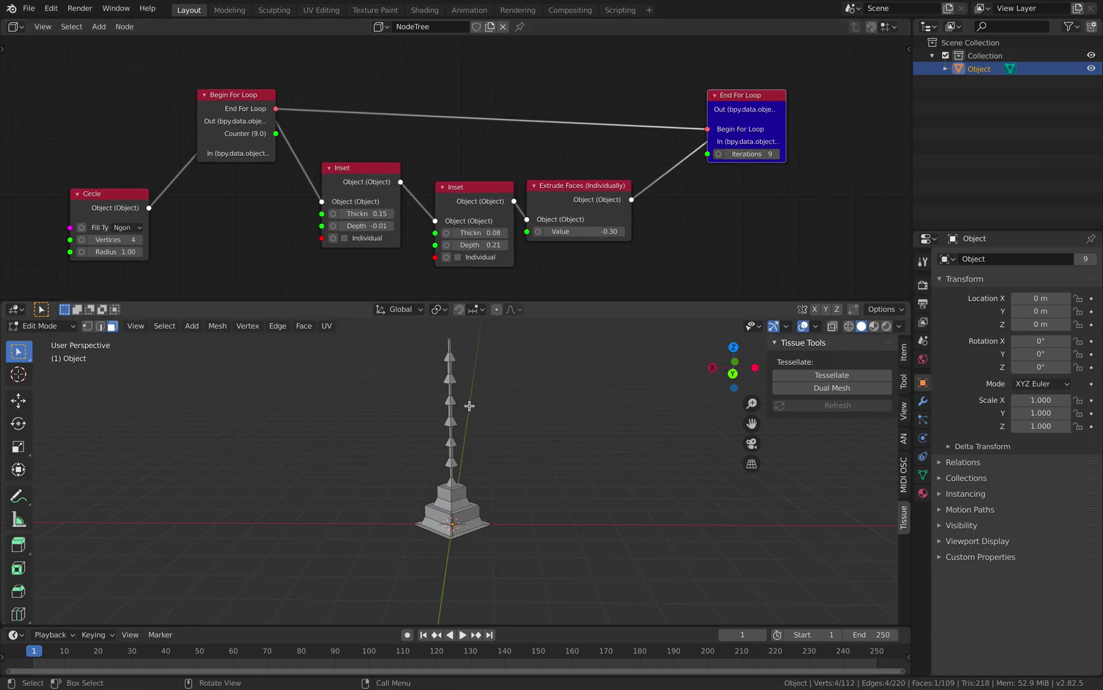
- Increase the Circle node's Radius to 3.52, saving the file and checking the stepped pyramid from several angles
{"action": "scroll", "coordinate": [469, 405], "scroll_direction": "up", "scroll_amount": 2}
{"action": "middle_click_drag", "start_coordinate": [470, 404], "coordinate": [475, 471], "text": "shift"}
{"action": "left_click", "coordinate": [134, 254]}
{"action": "left_click_drag", "start_coordinate": [133, 253], "coordinate": [148, 254]}
{"action": "middle_click_drag", "start_coordinate": [485, 440], "coordinate": [594, 441]}
{"action": "key", "text": "ctrl+s"}
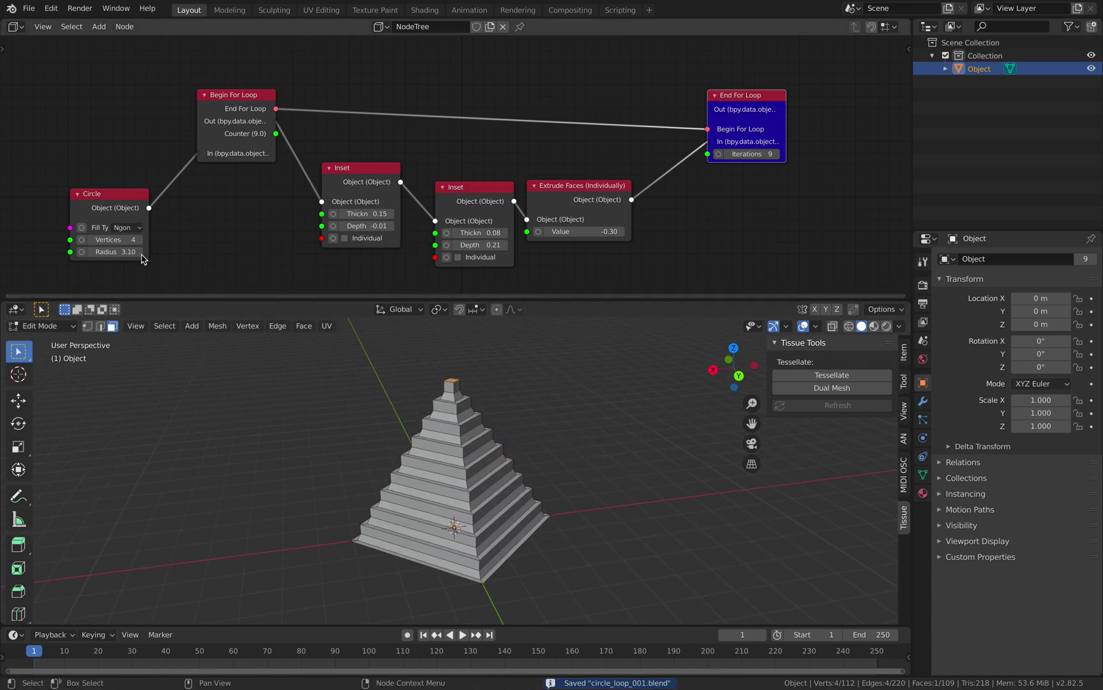
{"action": "middle_click_drag", "start_coordinate": [435, 470], "coordinate": [467, 470]}
{"action": "middle_click_drag", "start_coordinate": [443, 436], "coordinate": [390, 439]}
{"action": "mouse_move", "coordinate": [117, 253]}
{"action": "left_mouse_down"}
{"action": "mouse_move", "coordinate": [152, 254]}
{"action": "mouse_move", "coordinate": [131, 249]}
{"action": "left_mouse_up"}
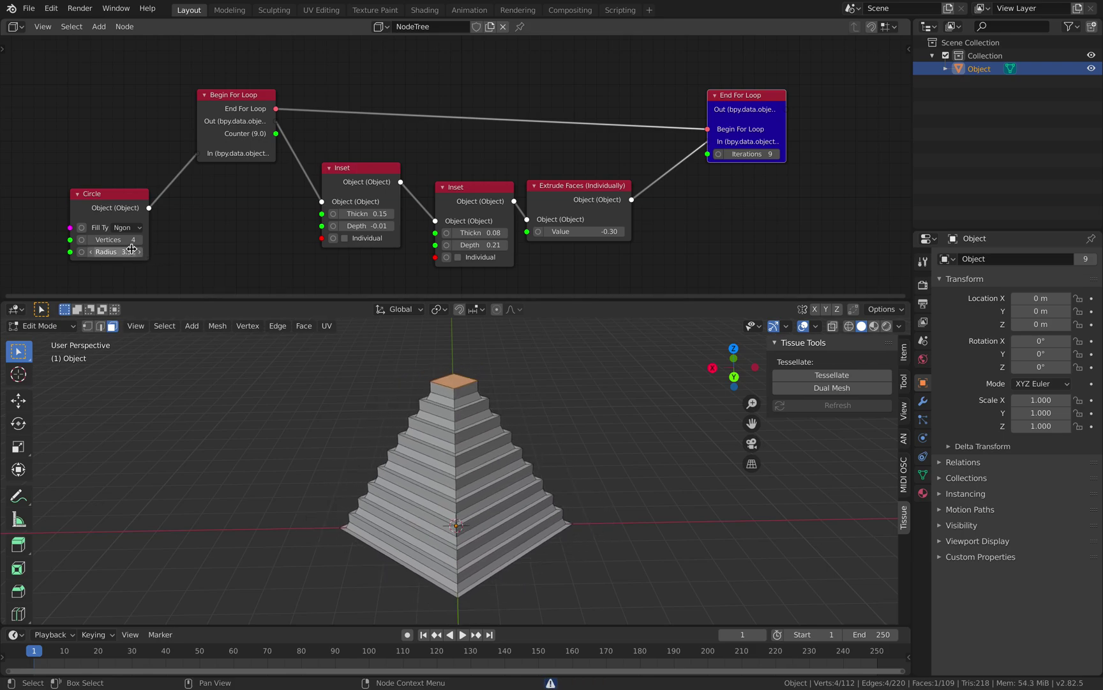
- Raise the Circle node's Vertices to 8 and view the resulting tower
{"action": "left_click", "coordinate": [139, 240]}
{"action": "left_click", "coordinate": [139, 240]}
{"action": "left_click", "coordinate": [139, 241]}
{"action": "left_click", "coordinate": [139, 240]}
{"action": "middle_click_drag", "start_coordinate": [429, 447], "coordinate": [454, 452]}
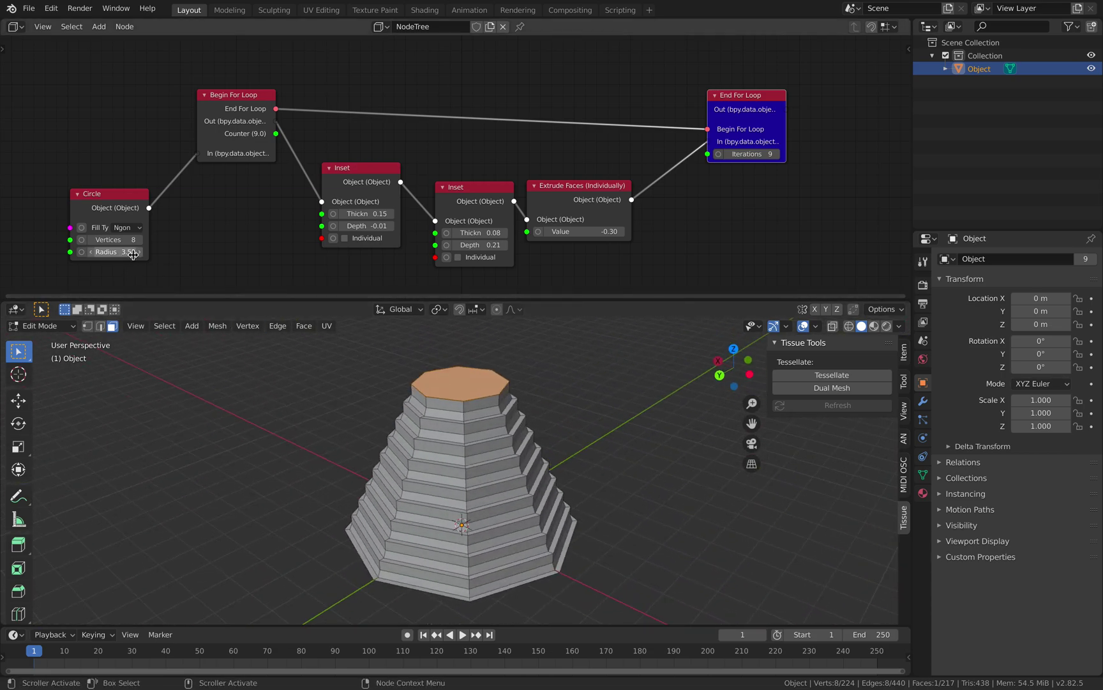
- Rearrange the Circle, Inset and Extrude Faces nodes into a tidier layout and save the file
{"action": "left_click_drag", "start_coordinate": [134, 200], "coordinate": [118, 199]}
{"action": "left_click_drag", "start_coordinate": [355, 176], "coordinate": [344, 166]}
{"action": "left_click_drag", "start_coordinate": [480, 190], "coordinate": [477, 159]}
{"action": "left_click_drag", "start_coordinate": [595, 186], "coordinate": [607, 167]}
{"action": "middle_click_drag", "start_coordinate": [611, 153], "coordinate": [581, 150]}
{"action": "key", "text": "ctrl+s"}
{"action": "scroll", "coordinate": [582, 151], "scroll_direction": "down", "scroll_amount": 1}
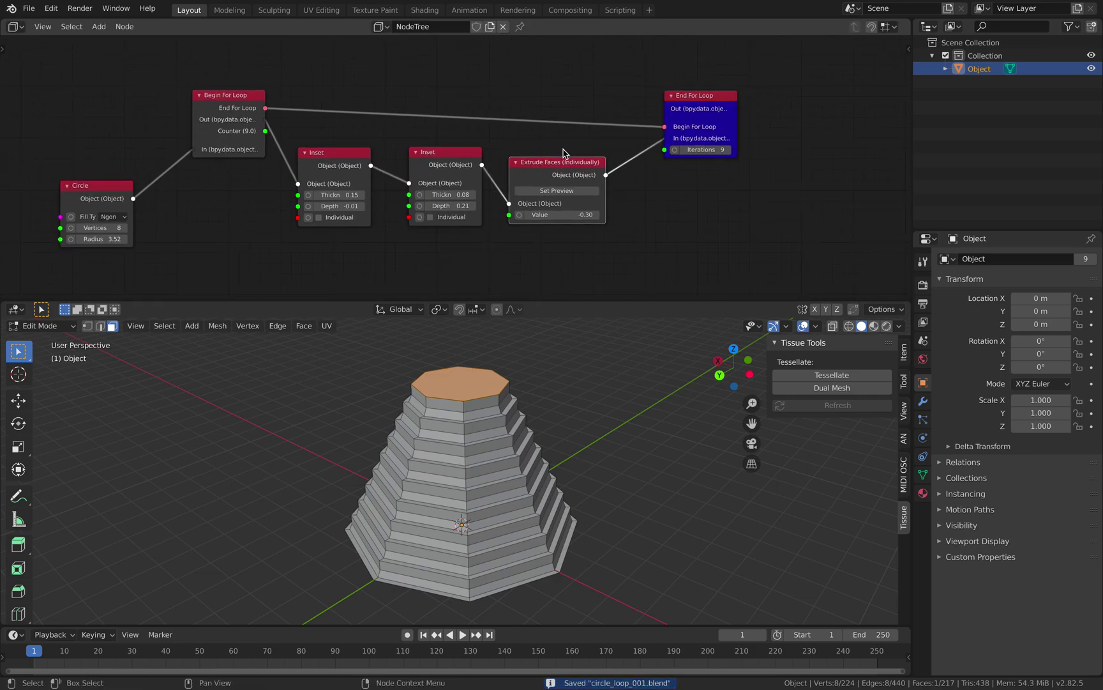
{"action": "left_click", "coordinate": [28, 9]}
{"action": "left_click", "coordinate": [61, 97]}
{"action": "middle_click_drag", "start_coordinate": [493, 113], "coordinate": [490, 113]}
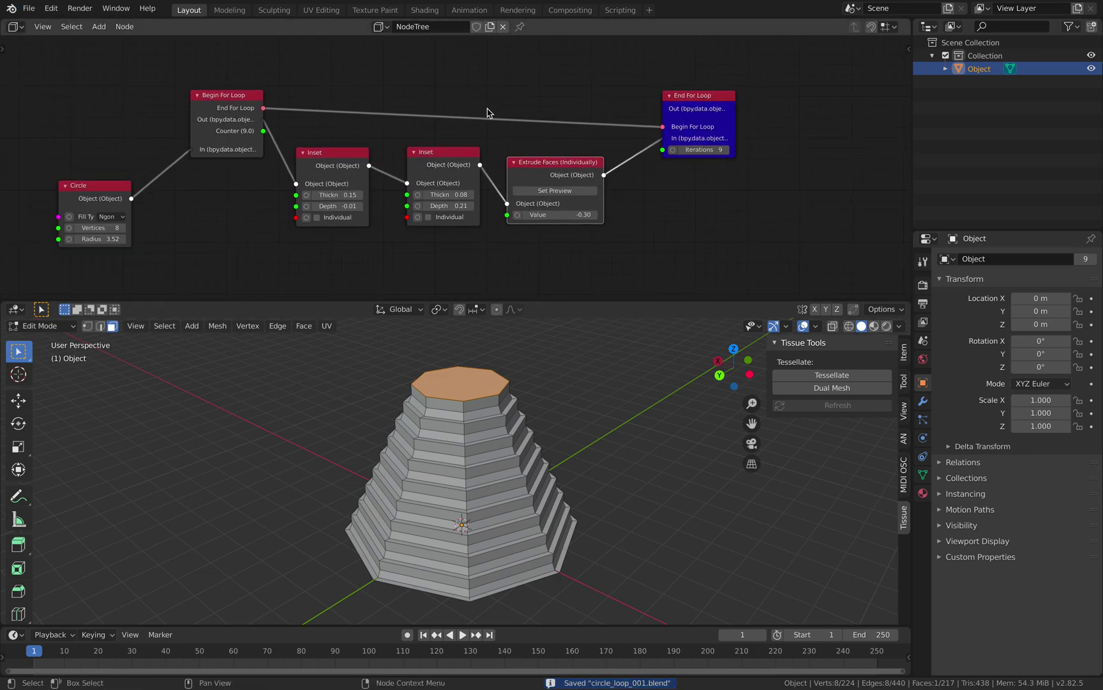
- Duplicate the Extrude Faces (Individually) node beyond the End For Loop and connect the loop's output to its Object input
{"action": "left_click", "coordinate": [326, 157]}
{"action": "middle_click_drag", "start_coordinate": [418, 160], "coordinate": [361, 162]}
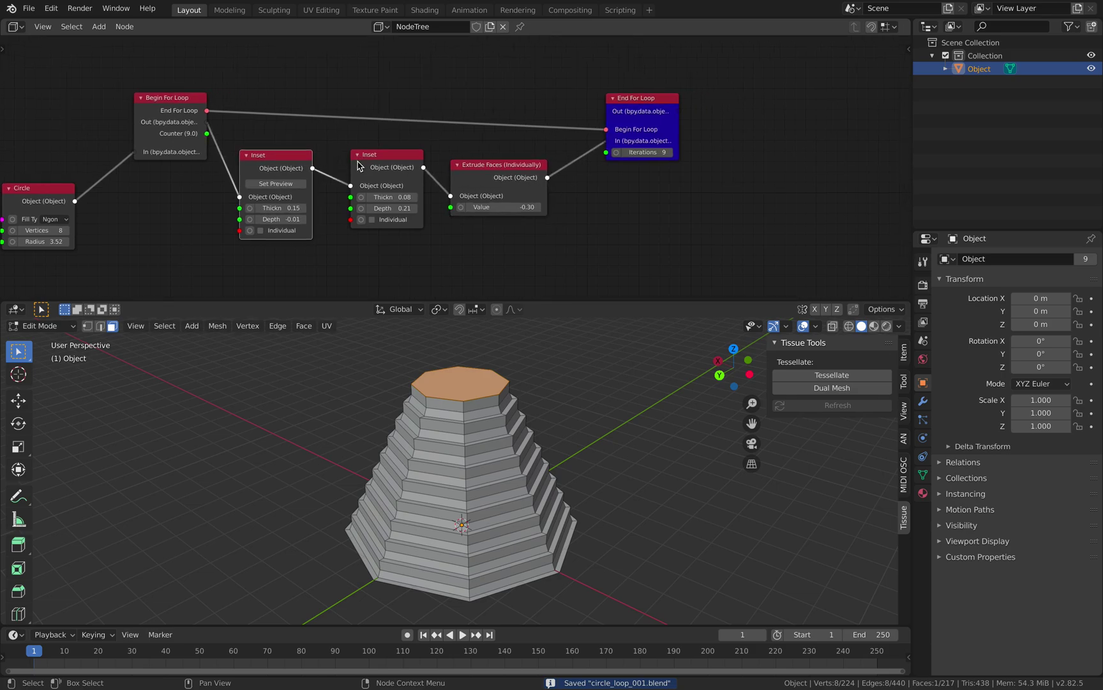
{"action": "left_click", "coordinate": [488, 173]}
{"action": "key", "text": "shift+d"}
{"action": "left_click", "coordinate": [804, 104]}
{"action": "middle_click_drag", "start_coordinate": [791, 106], "coordinate": [573, 136]}
{"action": "scroll", "coordinate": [511, 141], "scroll_direction": "up", "scroll_amount": 4}
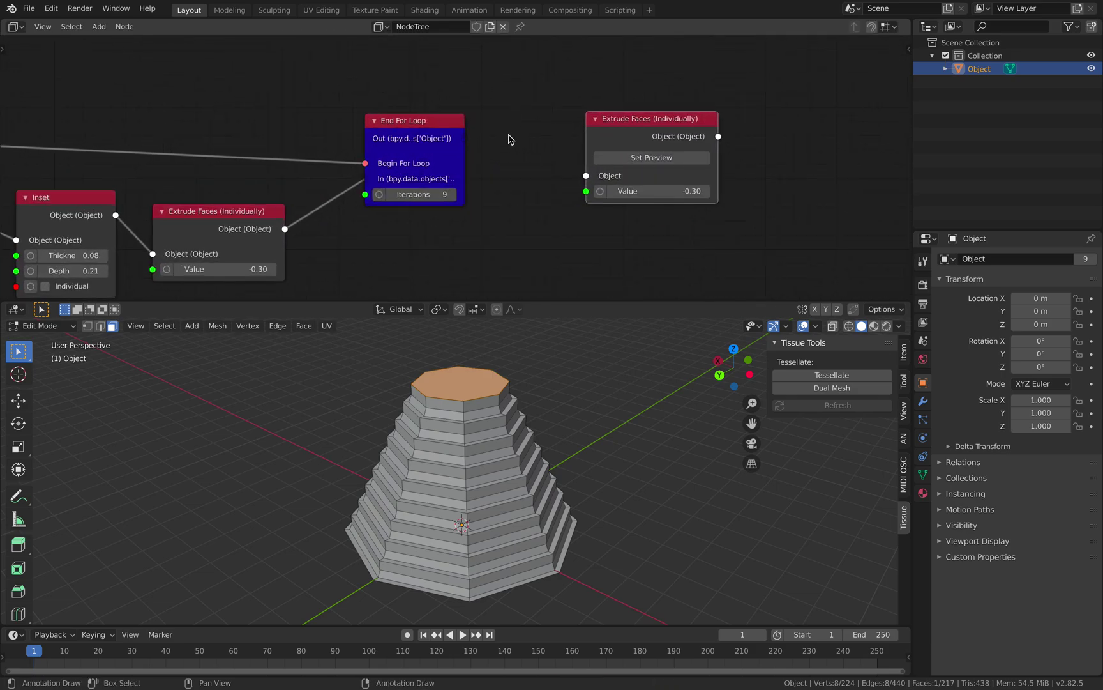
{"action": "left_click_drag", "start_coordinate": [465, 139], "coordinate": [504, 131]}
{"action": "left_click_drag", "start_coordinate": [589, 177], "coordinate": [587, 175]}
{"action": "left_click_drag", "start_coordinate": [601, 123], "coordinate": [574, 111]}
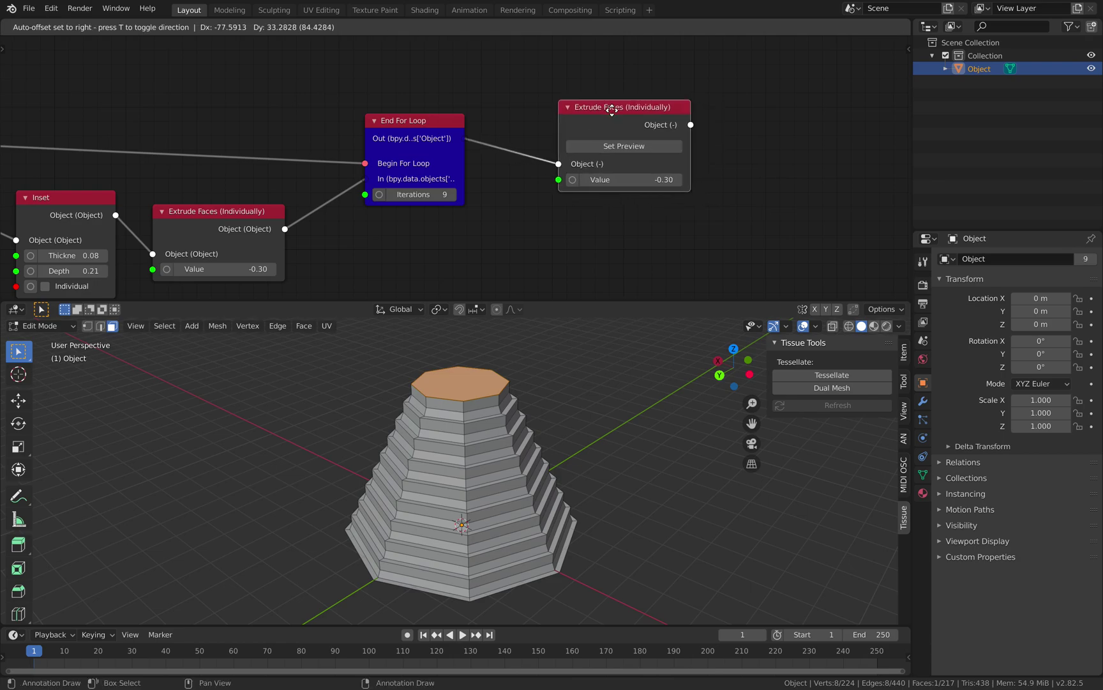
- Preview the new Extrude Faces (Individually) node and set its Value to -1.08
{"action": "left_click", "coordinate": [614, 145]}
{"action": "left_click_drag", "start_coordinate": [631, 167], "coordinate": [594, 167]}
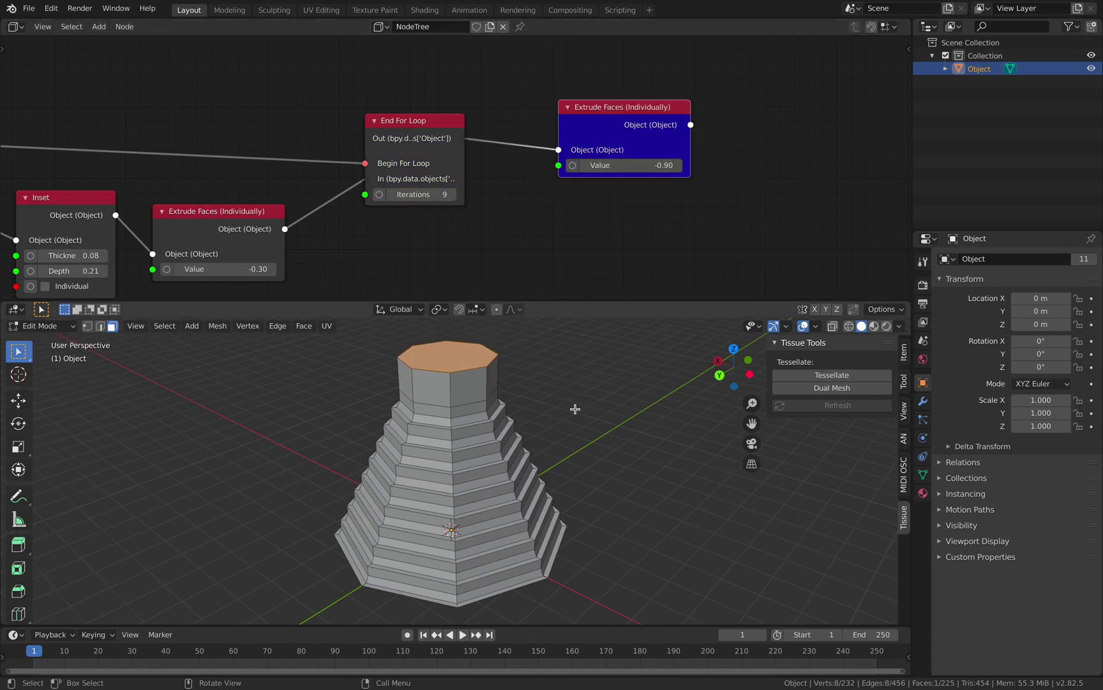
{"action": "middle_click_drag", "start_coordinate": [575, 409], "coordinate": [543, 407]}
{"action": "left_click_drag", "start_coordinate": [636, 164], "coordinate": [624, 165]}
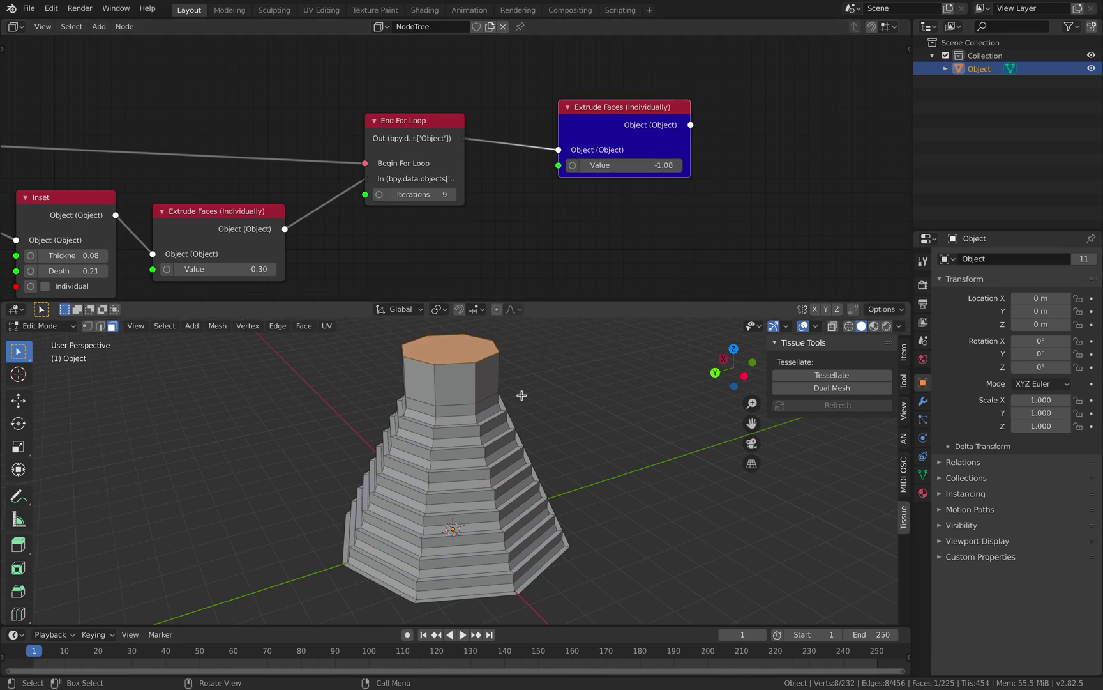
{"action": "middle_click_drag", "start_coordinate": [521, 395], "coordinate": [450, 368]}
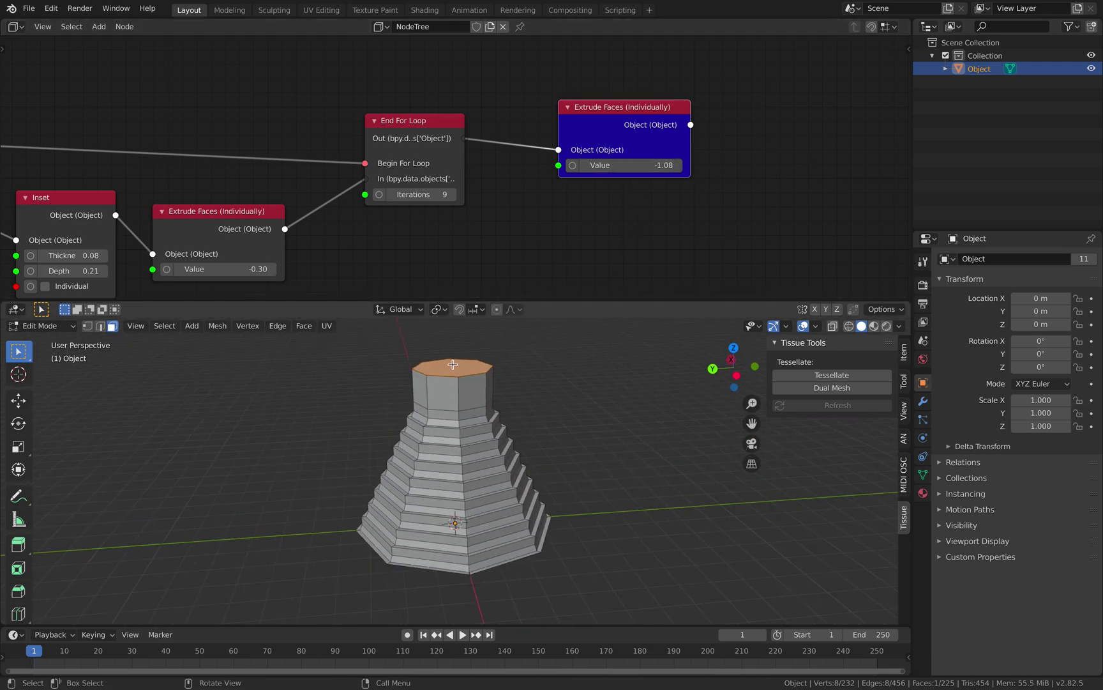
- Move the Circle node farther away from the Begin For Loop node and look around the tower
{"action": "middle_click_drag", "start_coordinate": [169, 172], "coordinate": [624, 92]}
{"action": "scroll", "coordinate": [447, 128], "scroll_direction": "down", "scroll_amount": 2}
{"action": "middle_click_drag", "start_coordinate": [297, 149], "coordinate": [401, 153]}
{"action": "middle_click_drag", "start_coordinate": [226, 177], "coordinate": [343, 184]}
{"action": "left_click_drag", "start_coordinate": [320, 175], "coordinate": [201, 166]}
{"action": "scroll", "coordinate": [310, 167], "scroll_direction": "down", "scroll_amount": 2}
{"action": "middle_click_drag", "start_coordinate": [464, 147], "coordinate": [291, 167]}
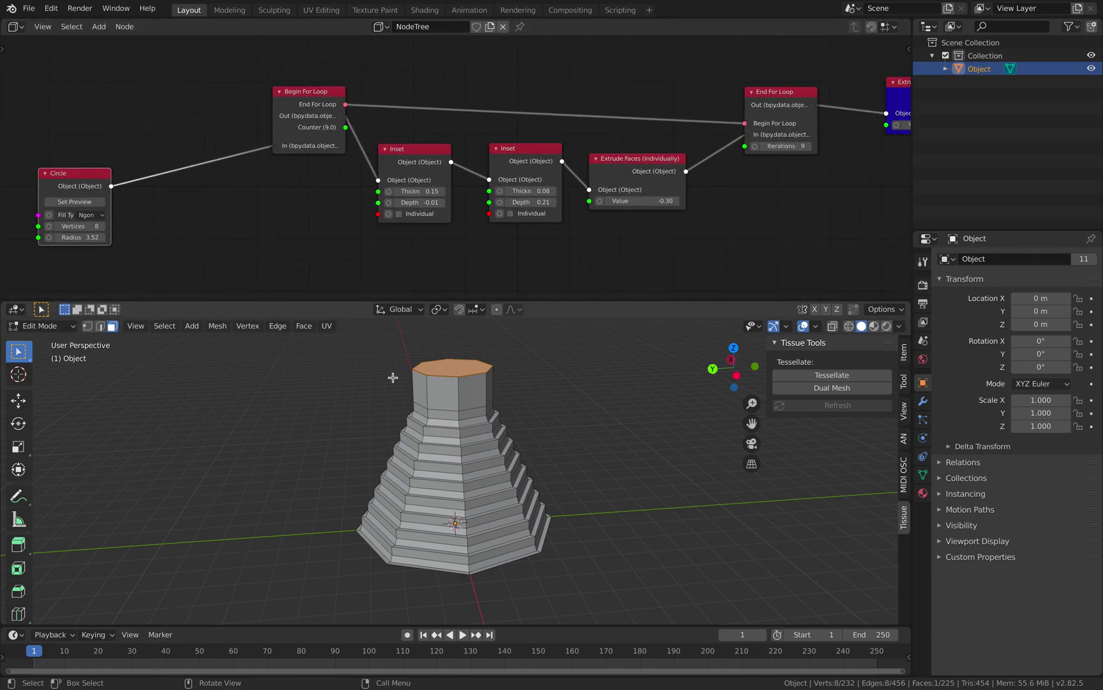
{"action": "middle_click_drag", "start_coordinate": [392, 378], "coordinate": [391, 365]}
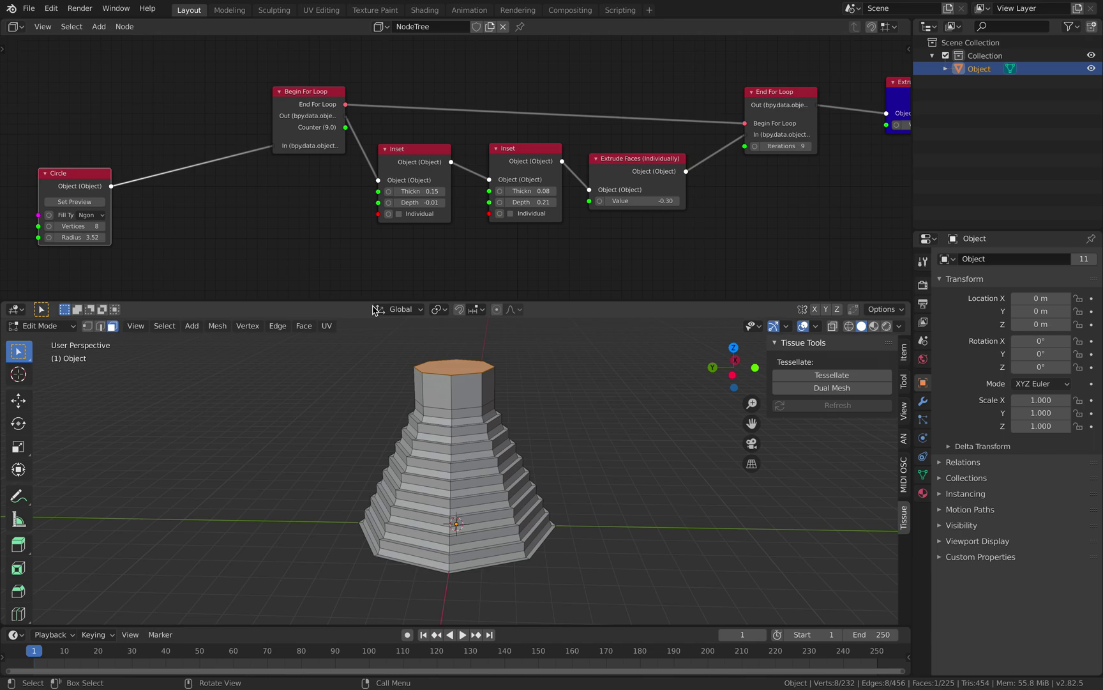
{"action": "mouse_move", "coordinate": [504, 423]}
{"action": "middle_mouse_down"}
{"action": "mouse_move", "coordinate": [401, 414]}
{"action": "mouse_move", "coordinate": [508, 433]}
{"action": "middle_mouse_up"}
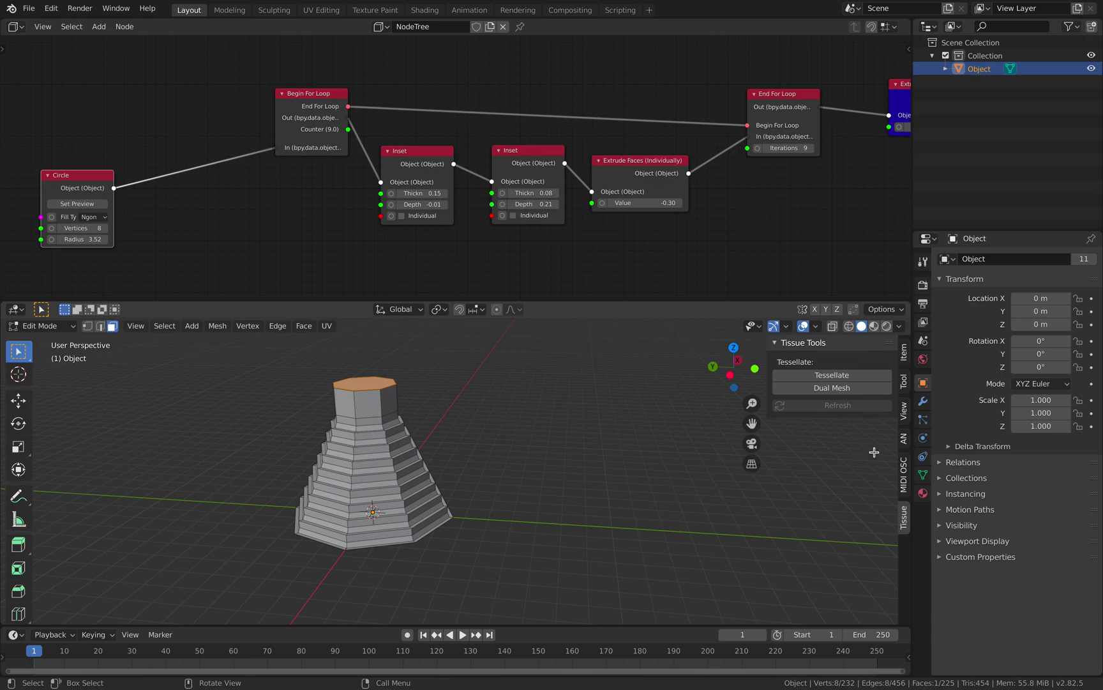
- Open the object's modifier properties and look over the available modifiers
{"action": "left_click", "coordinate": [923, 401]}
{"action": "left_click", "coordinate": [1001, 259]}
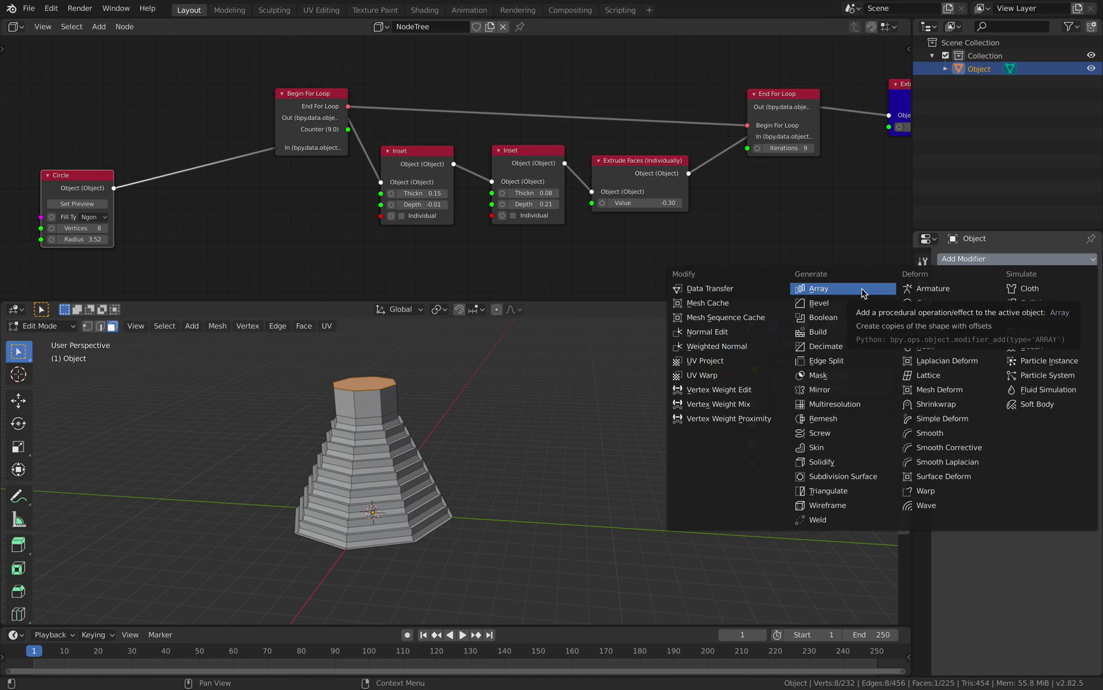
{"action": "scroll", "coordinate": [478, 394], "scroll_direction": "up", "scroll_amount": 1}
{"action": "middle_click_drag", "start_coordinate": [515, 372], "coordinate": [528, 392]}
- Duplicate a looped Inset node and insert the copy between the Circle and Begin For Loop nodes
{"action": "scroll", "coordinate": [392, 180], "scroll_direction": "up", "scroll_amount": 2}
{"action": "scroll", "coordinate": [413, 214], "scroll_direction": "up", "scroll_amount": 2}
{"action": "middle_click_drag", "start_coordinate": [301, 201], "coordinate": [405, 200]}
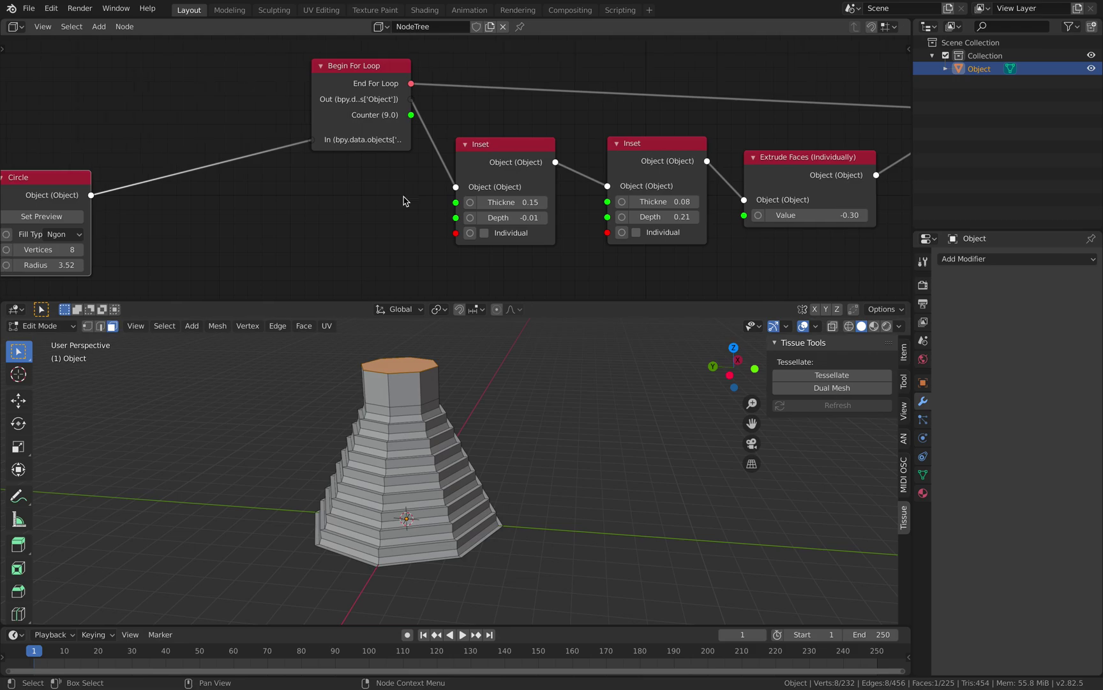
{"action": "scroll", "coordinate": [233, 198], "scroll_direction": "down", "scroll_amount": 1}
{"action": "middle_click_drag", "start_coordinate": [233, 198], "coordinate": [298, 180]}
{"action": "scroll", "coordinate": [249, 198], "scroll_direction": "down", "scroll_amount": 1}
{"action": "scroll", "coordinate": [240, 163], "scroll_direction": "down", "scroll_amount": 1}
{"action": "middle_click_drag", "start_coordinate": [760, 184], "coordinate": [594, 195]}
{"action": "middle_click_drag", "start_coordinate": [712, 125], "coordinate": [640, 131]}
{"action": "scroll", "coordinate": [811, 100], "scroll_direction": "down", "scroll_amount": 1}
{"action": "middle_click_drag", "start_coordinate": [373, 135], "coordinate": [424, 132]}
{"action": "left_click", "coordinate": [367, 150]}
{"action": "key", "text": "shift+d"}
{"action": "left_click", "coordinate": [170, 141]}
- Set the new Inset node's Depth to 1.09 and Thickness to 0.00, and save the file
{"action": "scroll", "coordinate": [165, 144], "scroll_direction": "left", "scroll_amount": 1, "text": "ctrl"}
{"action": "scroll", "coordinate": [210, 185], "scroll_direction": "up", "scroll_amount": 1}
{"action": "left_click_drag", "start_coordinate": [223, 196], "coordinate": [283, 202]}
{"action": "left_click_drag", "start_coordinate": [211, 181], "coordinate": [153, 175]}
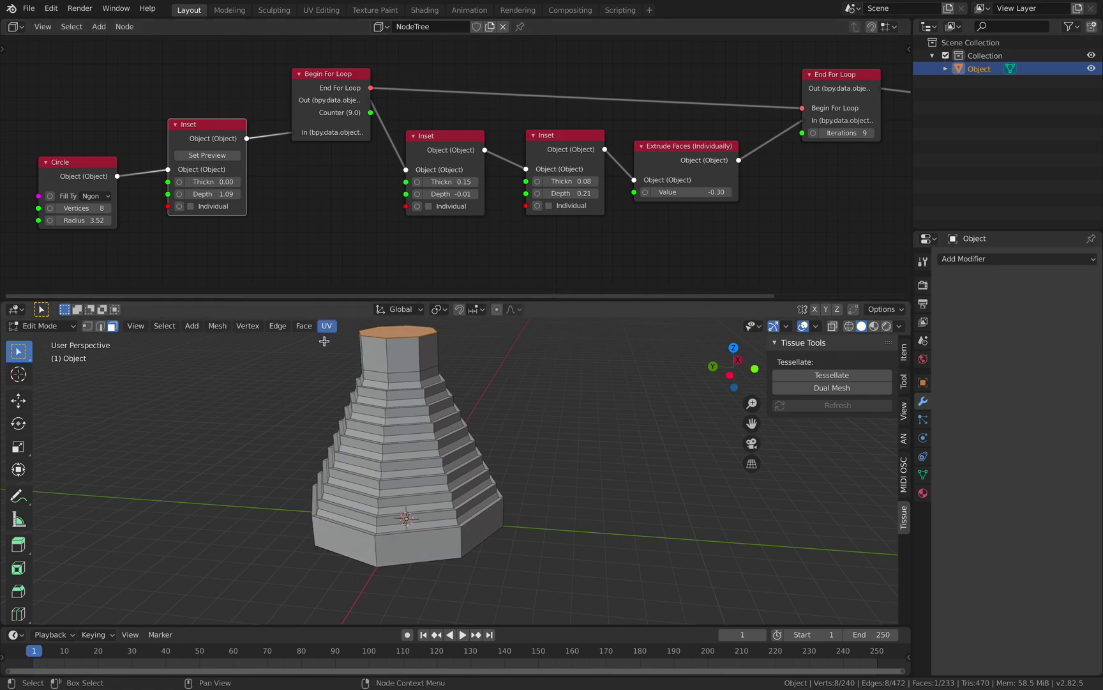
{"action": "middle_click_drag", "start_coordinate": [450, 464], "coordinate": [463, 431]}
{"action": "key", "text": "ctrl+s"}
- Set the first looped Inset to Thickness 0.18 and Depth 0.10, and the second to Thickness 0.07 and Depth 0.10
{"action": "left_click_drag", "start_coordinate": [461, 183], "coordinate": [478, 193]}
{"action": "middle_click_drag", "start_coordinate": [567, 357], "coordinate": [553, 384], "text": "shift"}
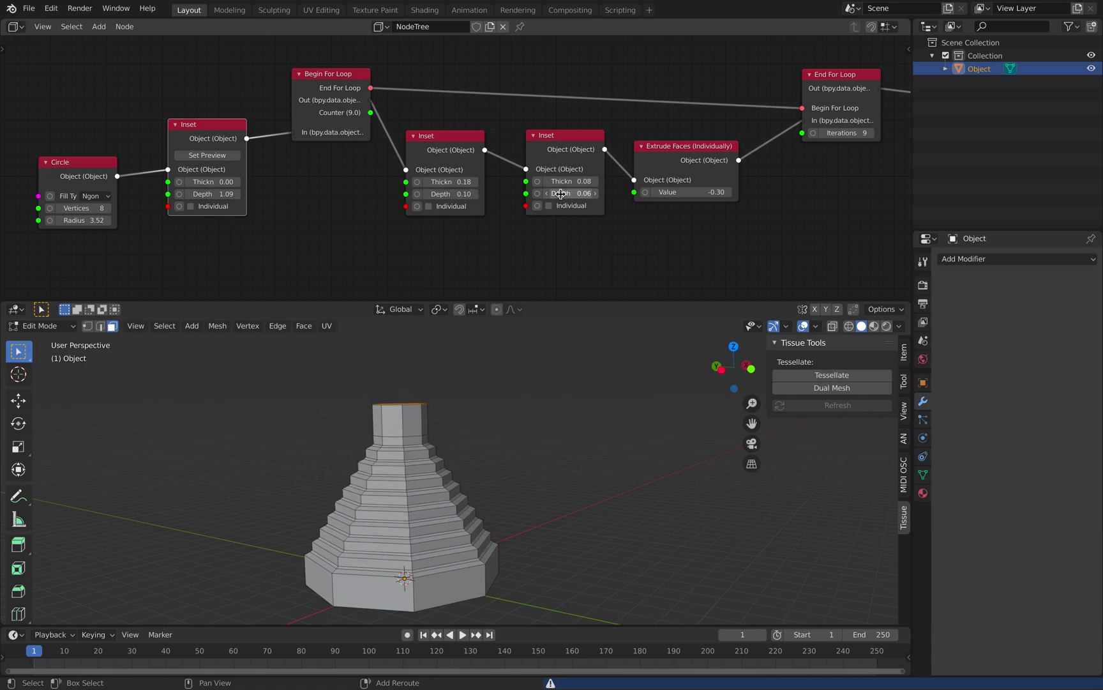
{"action": "left_click_drag", "start_coordinate": [568, 193], "coordinate": [578, 181]}
- Set the looped Extrude Faces Value to -0.32 and the End For Loop Iterations to 10, saving the file
{"action": "middle_click_drag", "start_coordinate": [682, 207], "coordinate": [634, 215]}
{"action": "left_click_drag", "start_coordinate": [631, 198], "coordinate": [664, 191]}
{"action": "middle_click_drag", "start_coordinate": [743, 193], "coordinate": [679, 205]}
{"action": "left_click", "coordinate": [699, 157]}
{"action": "left_click", "coordinate": [698, 156]}
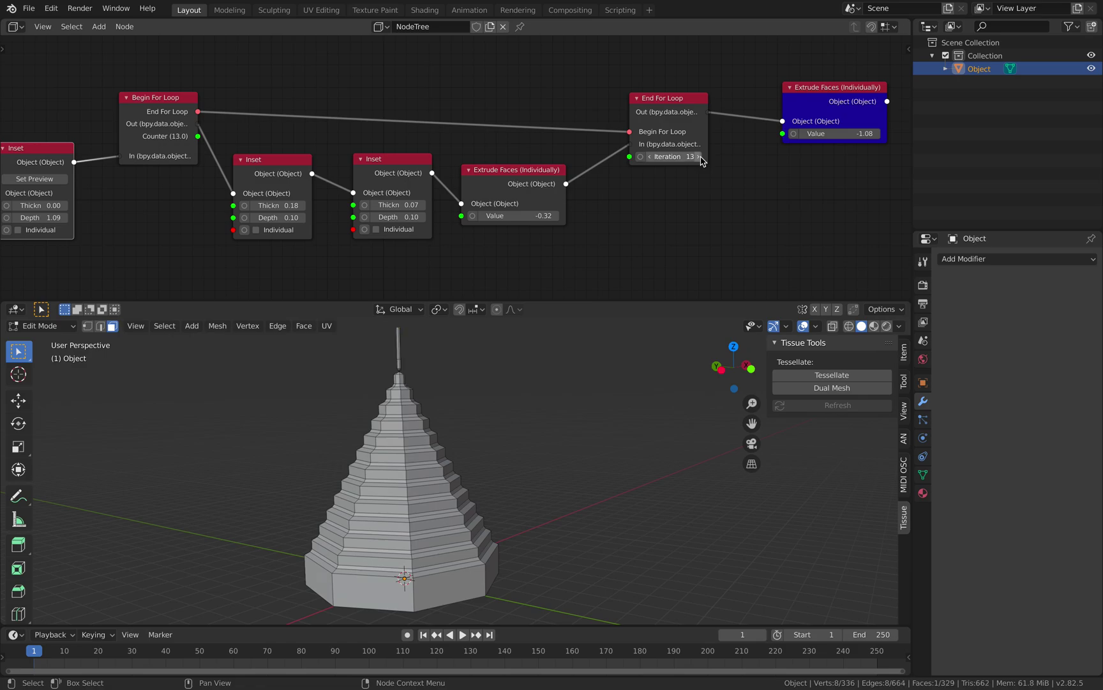
{"action": "left_click", "coordinate": [649, 157]}
{"action": "left_click", "coordinate": [649, 157]}
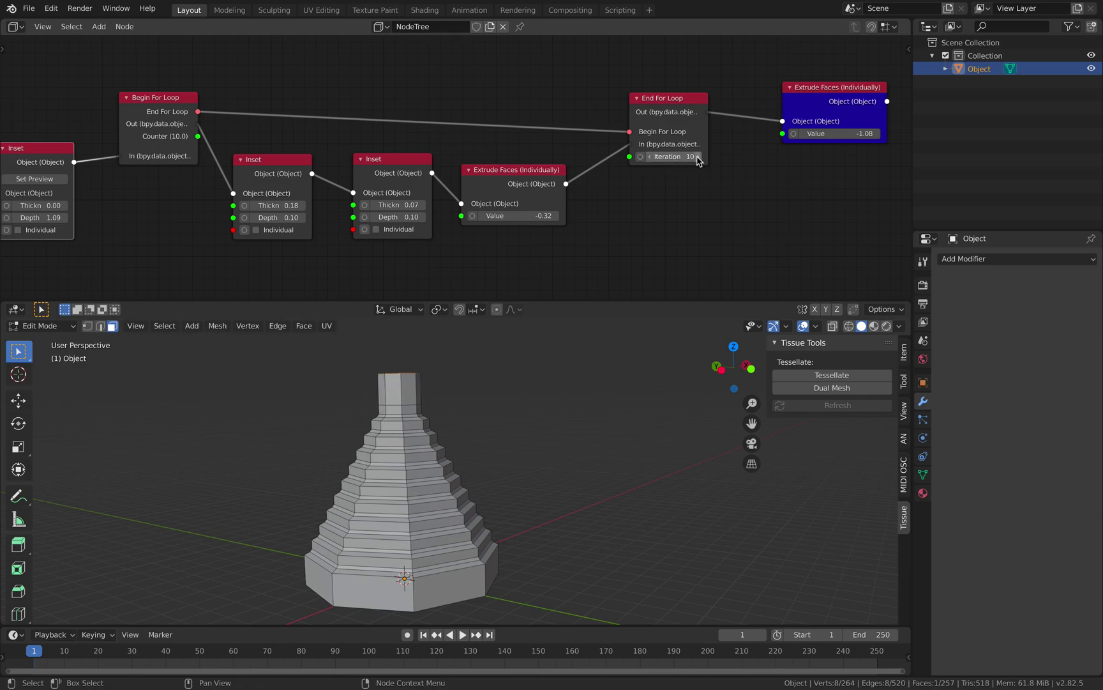
{"action": "middle_click_drag", "start_coordinate": [447, 460], "coordinate": [496, 459]}
{"action": "key", "text": "ctrl+s"}
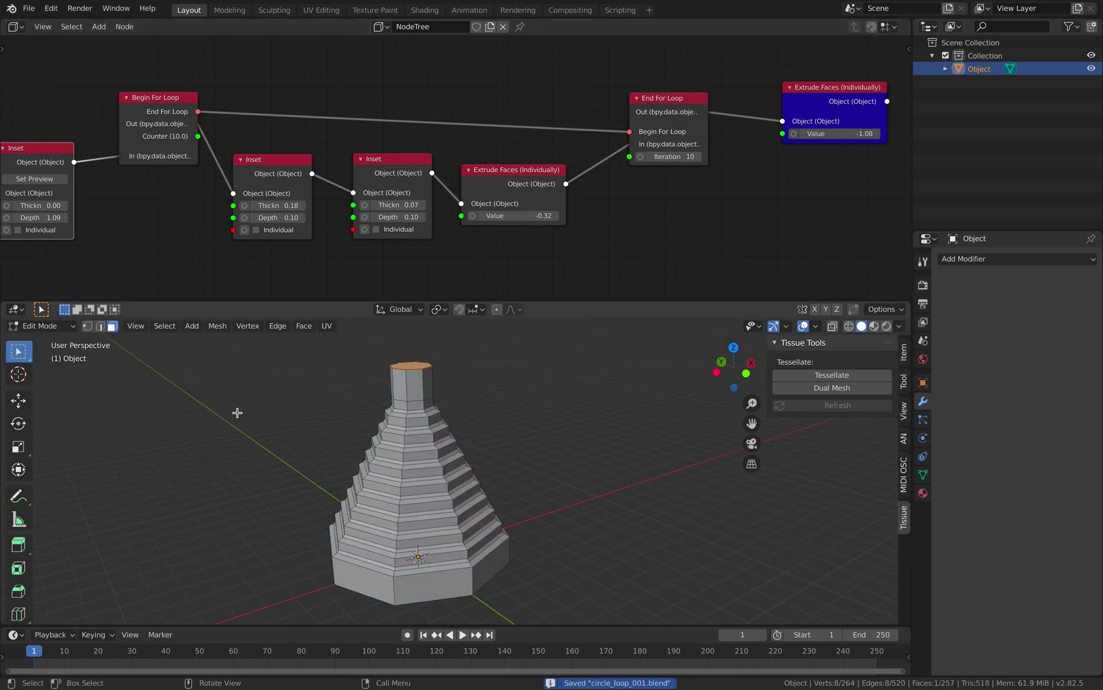
- Switch the tower to Object Mode and inspect it unselected from farther away
{"action": "left_click", "coordinate": [28, 324]}
{"action": "left_click", "coordinate": [33, 344]}
{"action": "middle_click_drag", "start_coordinate": [244, 387], "coordinate": [384, 410]}
{"action": "left_click", "coordinate": [320, 437]}
{"action": "scroll", "coordinate": [320, 436], "scroll_direction": "down", "scroll_amount": 2}
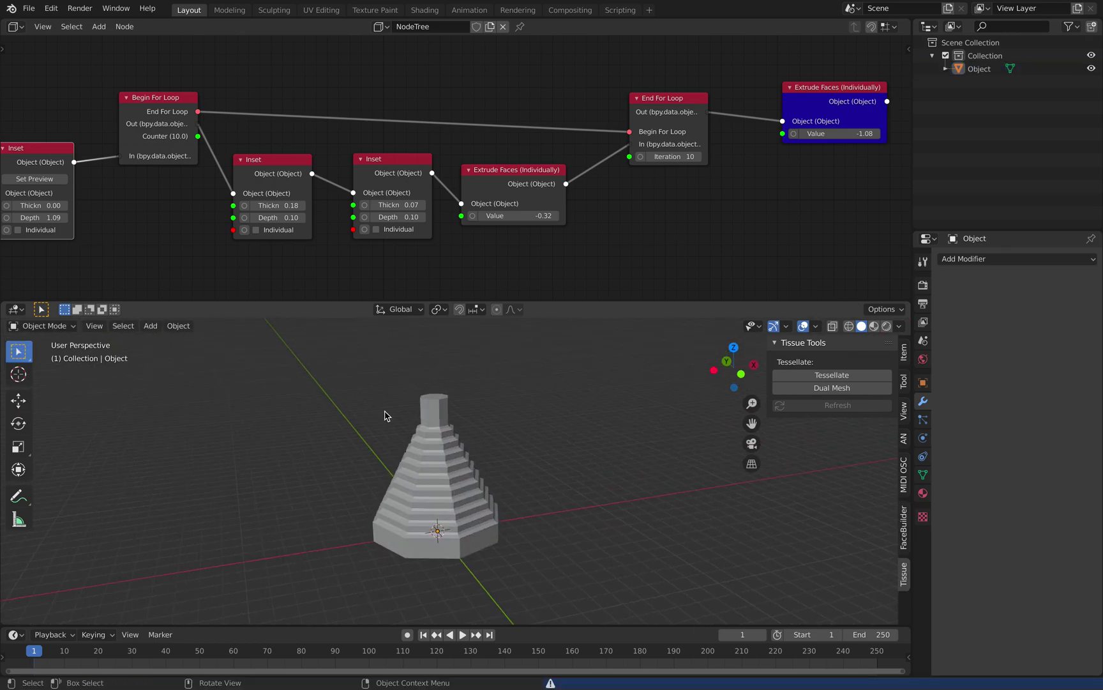
{"action": "left_click", "coordinate": [457, 457]}
- Set the Value of the Extrude Faces node after the loop to -1.58 and save the file
{"action": "scroll", "coordinate": [633, 187], "scroll_direction": "right", "scroll_amount": 5}
{"action": "left_click_drag", "start_coordinate": [750, 125], "coordinate": [640, 120]}
{"action": "middle_click_drag", "start_coordinate": [766, 173], "coordinate": [830, 173]}
{"action": "key", "text": "ctrl+s"}
- Move the End For Loop node slightly up and closer to the looped Extrude Faces node
{"action": "scroll", "coordinate": [600, 178], "scroll_direction": "down", "scroll_amount": 1}
{"action": "middle_click_drag", "start_coordinate": [146, 133], "coordinate": [281, 140]}
{"action": "left_click", "coordinate": [203, 101]}
{"action": "middle_click_drag", "start_coordinate": [400, 146], "coordinate": [355, 136]}
{"action": "left_click_drag", "start_coordinate": [730, 131], "coordinate": [701, 111]}
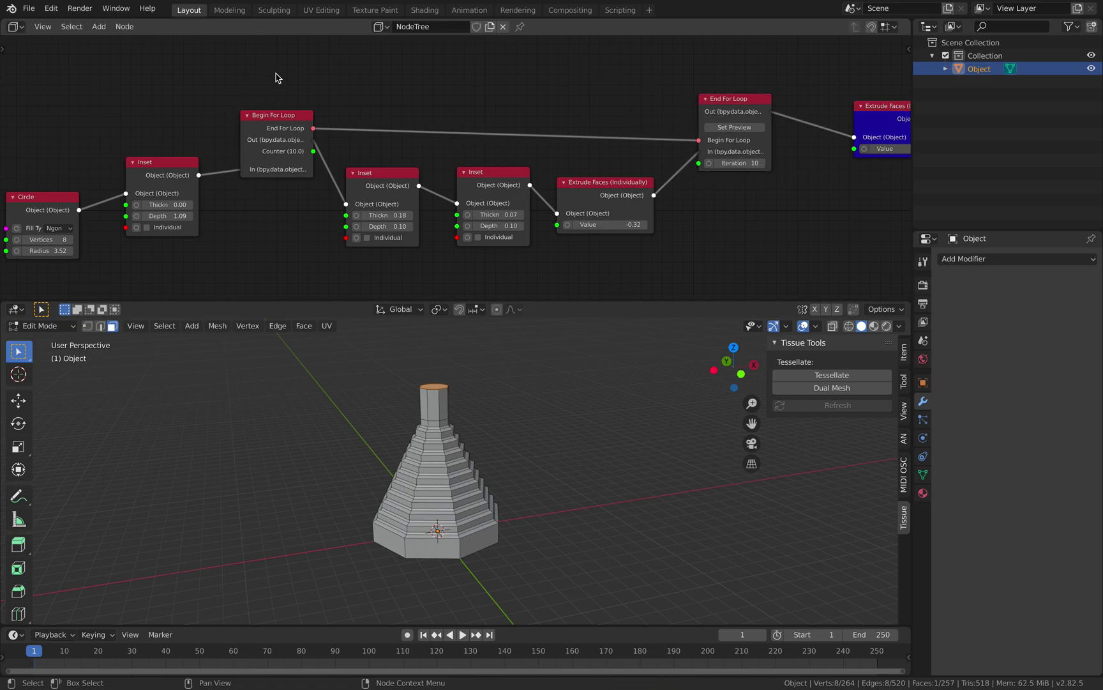
- Enclose all nodes from Begin For Loop to End For Loop in a frame
{"action": "left_click_drag", "start_coordinate": [253, 76], "coordinate": [742, 251]}
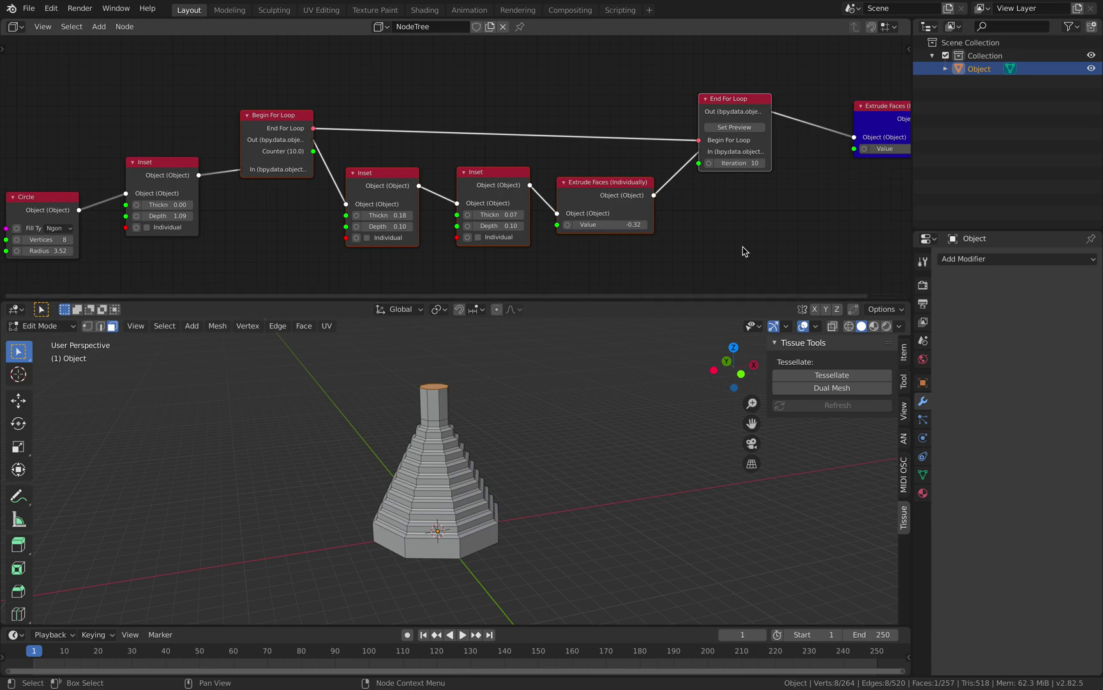
{"action": "key", "text": "ctrl+j"}
{"action": "left_click_drag", "start_coordinate": [574, 81], "coordinate": [558, 77]}
{"action": "middle_click_drag", "start_coordinate": [499, 111], "coordinate": [478, 103]}
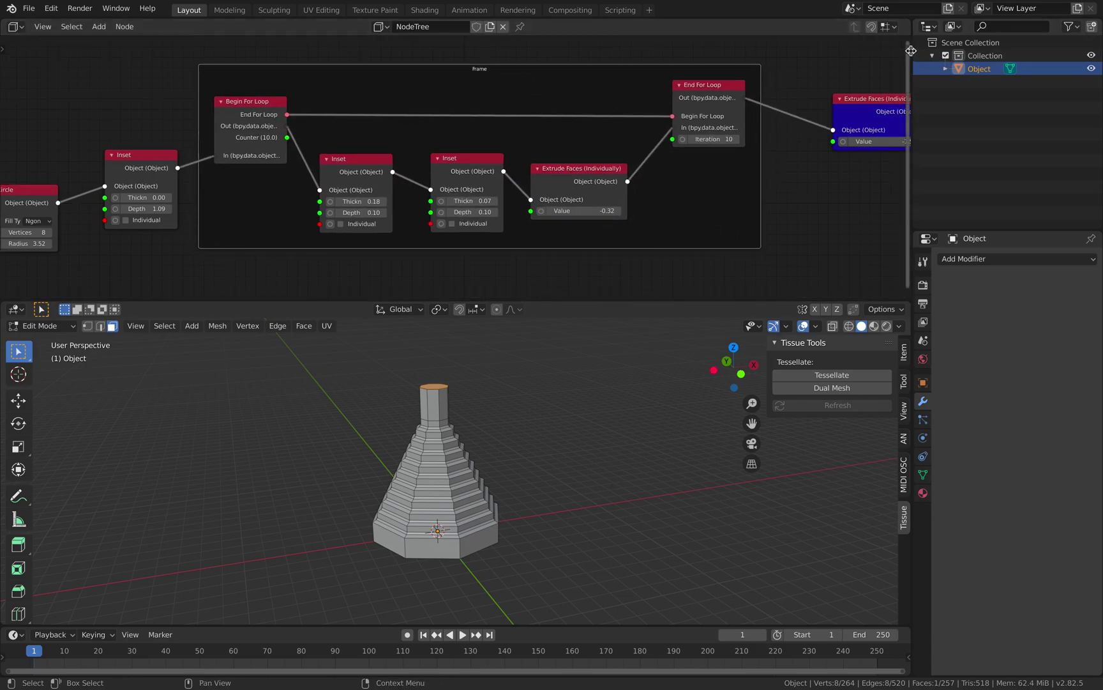
- Enable a custom color for the loop frame and make it muted green (H 0.346, S 0.153, V 0.650)
{"action": "left_click", "coordinate": [908, 48]}
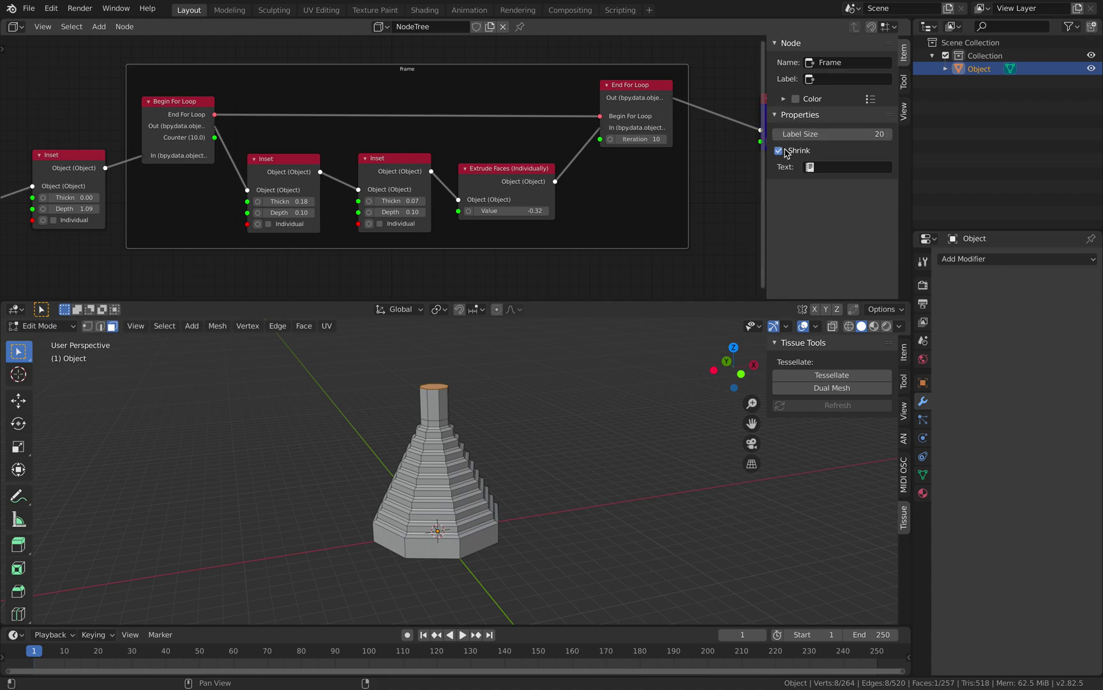
{"action": "left_click", "coordinate": [784, 99]}
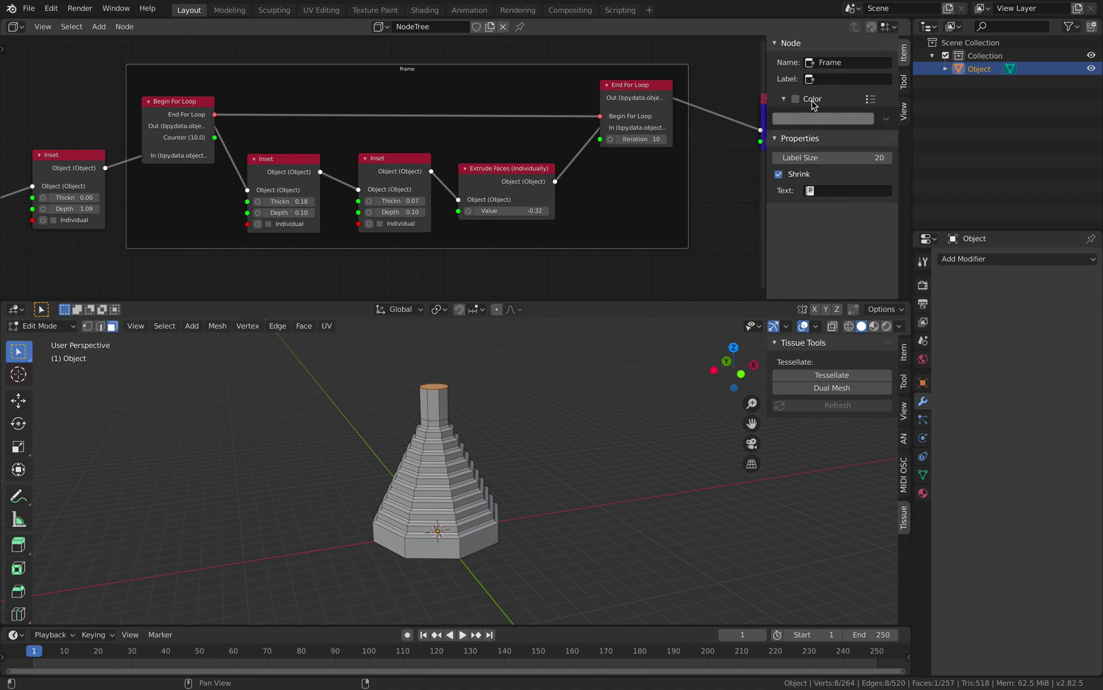
{"action": "left_click", "coordinate": [796, 99]}
{"action": "left_click", "coordinate": [814, 116]}
{"action": "left_click", "coordinate": [818, 157]}
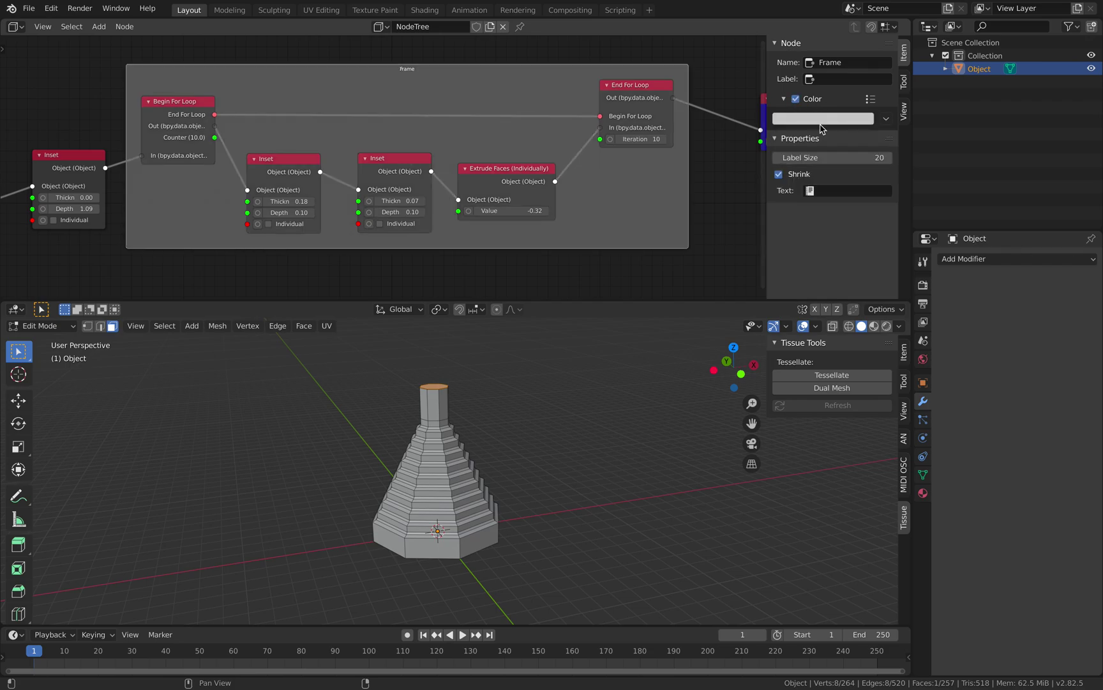
{"action": "left_click", "coordinate": [820, 123]}
{"action": "left_click", "coordinate": [821, 174]}
{"action": "scroll", "coordinate": [822, 175], "scroll_direction": "down", "scroll_amount": 2}
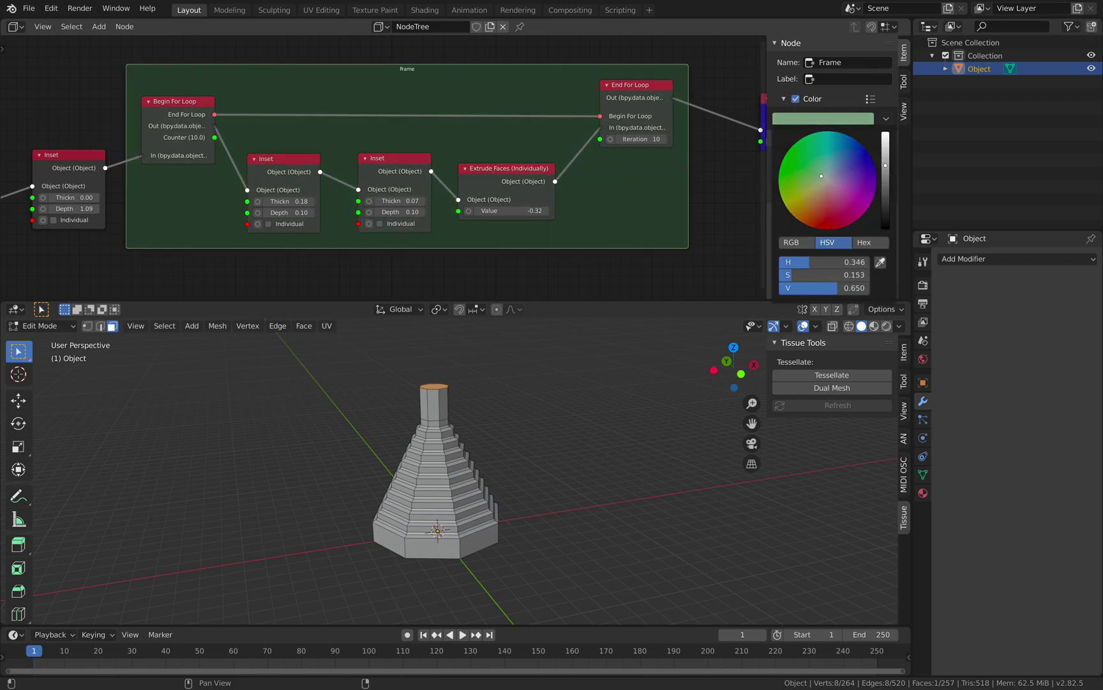
- Reposition the final Extrude Faces, first Inset and Circle nodes around the frame
{"action": "scroll", "coordinate": [559, 63], "scroll_direction": "down", "scroll_amount": 3}
{"action": "middle_click_drag", "start_coordinate": [632, 85], "coordinate": [603, 80]}
{"action": "left_click_drag", "start_coordinate": [677, 118], "coordinate": [651, 139]}
{"action": "middle_click_drag", "start_coordinate": [325, 121], "coordinate": [388, 103]}
{"action": "left_click_drag", "start_coordinate": [180, 139], "coordinate": [173, 131]}
{"action": "left_click_drag", "start_coordinate": [84, 165], "coordinate": [52, 119]}
- Raise the Circle node's Vertices to 10 and check the tower
{"action": "middle_click_drag", "start_coordinate": [90, 96], "coordinate": [112, 82]}
{"action": "left_click", "coordinate": [87, 144]}
{"action": "left_click", "coordinate": [87, 144]}
{"action": "mouse_move", "coordinate": [374, 363]}
{"action": "middle_mouse_down"}
{"action": "mouse_move", "coordinate": [387, 365]}
{"action": "mouse_move", "coordinate": [378, 367]}
{"action": "middle_mouse_up"}
- Select the final Extrude Faces node, hide the node properties sidebar and save the file
{"action": "middle_click_drag", "start_coordinate": [254, 72], "coordinate": [223, 83]}
{"action": "scroll", "coordinate": [223, 83], "scroll_direction": "up", "scroll_amount": 2}
{"action": "middle_click_drag", "start_coordinate": [539, 129], "coordinate": [356, 167]}
{"action": "left_click", "coordinate": [576, 134]}
{"action": "scroll", "coordinate": [576, 134], "scroll_direction": "left", "scroll_amount": 3}
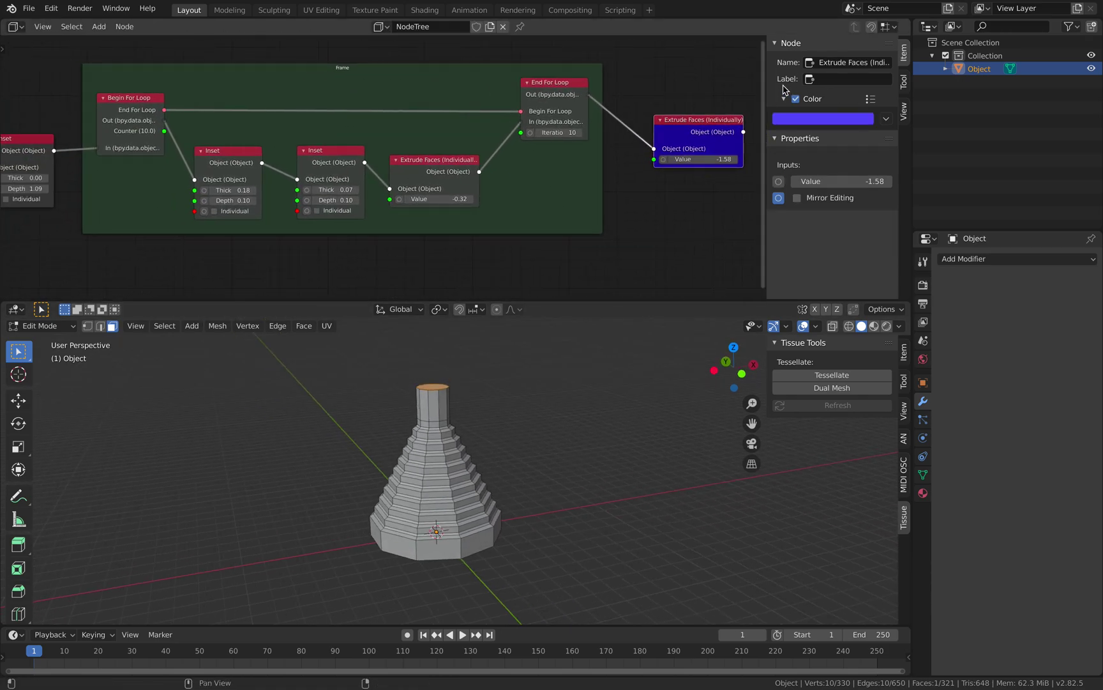
{"action": "left_click_drag", "start_coordinate": [770, 85], "coordinate": [875, 83]}
{"action": "middle_click_drag", "start_coordinate": [715, 126], "coordinate": [743, 98]}
{"action": "key", "text": "ctrl+s"}
{"action": "scroll", "coordinate": [743, 97], "scroll_direction": "up", "scroll_amount": 1}
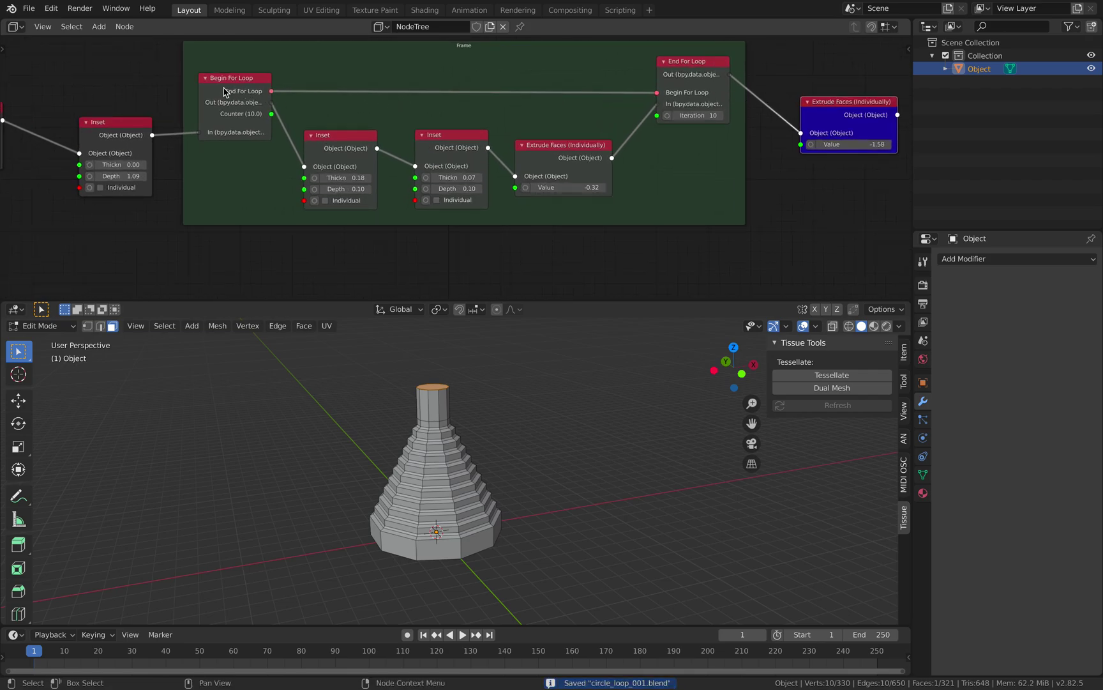
- Shift the Begin For Loop node and the Inset node in front of it away from the looped nodes
{"action": "left_click_drag", "start_coordinate": [224, 91], "coordinate": [206, 82]}
{"action": "scroll", "coordinate": [246, 103], "scroll_direction": "up", "scroll_amount": 1}
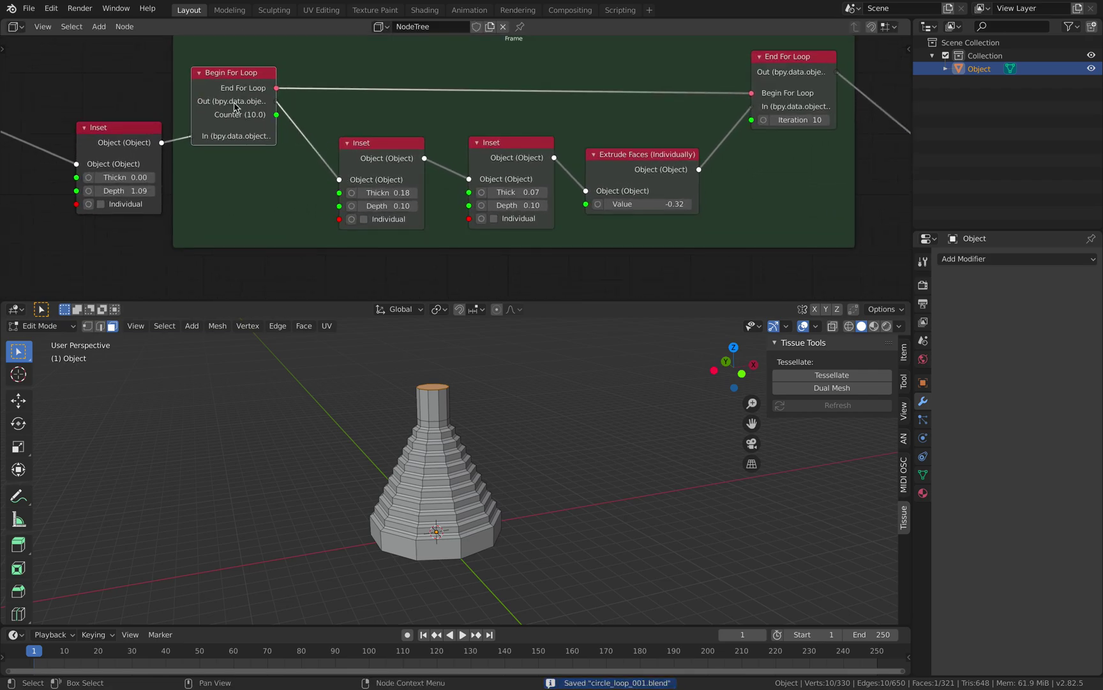
{"action": "left_click_drag", "start_coordinate": [143, 131], "coordinate": [114, 130]}
{"action": "left_click_drag", "start_coordinate": [218, 91], "coordinate": [212, 90]}
- Delete the green frame around the loop while keeping its nodes, and save the file
{"action": "middle_click_drag", "start_coordinate": [371, 90], "coordinate": [359, 125]}
{"action": "left_click", "coordinate": [389, 85]}
{"action": "key", "text": "x"}
{"action": "key", "text": "super+s"}
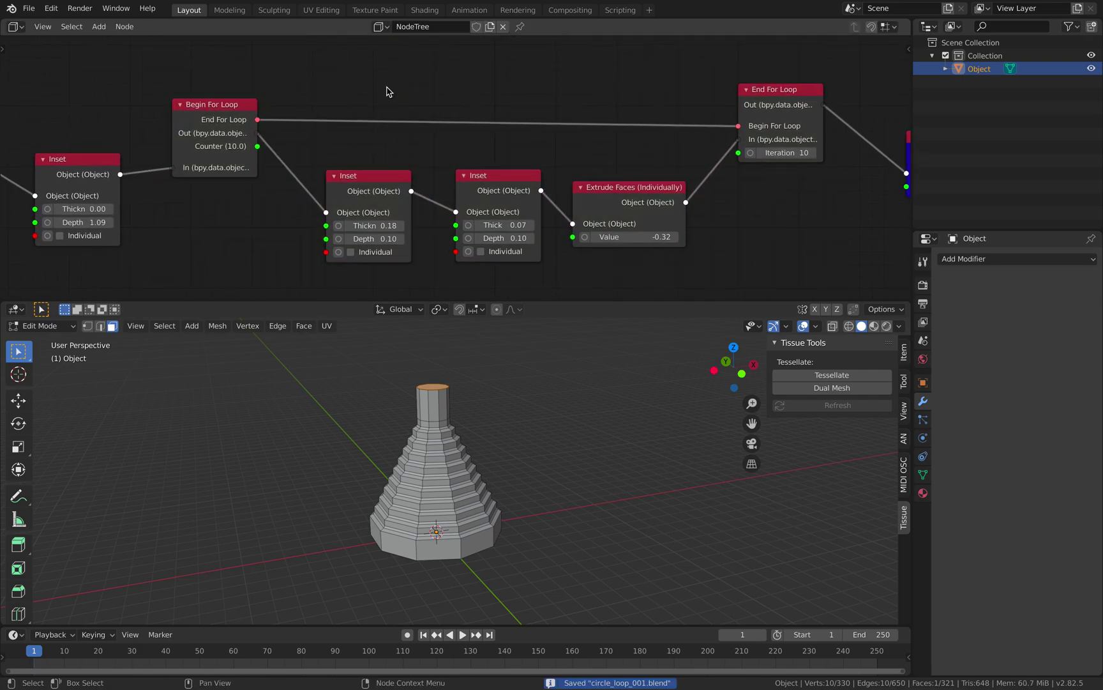
- Save the blend file to the Desktop using Save As
{"action": "left_click", "coordinate": [28, 7]}
{"action": "left_click", "coordinate": [54, 108]}
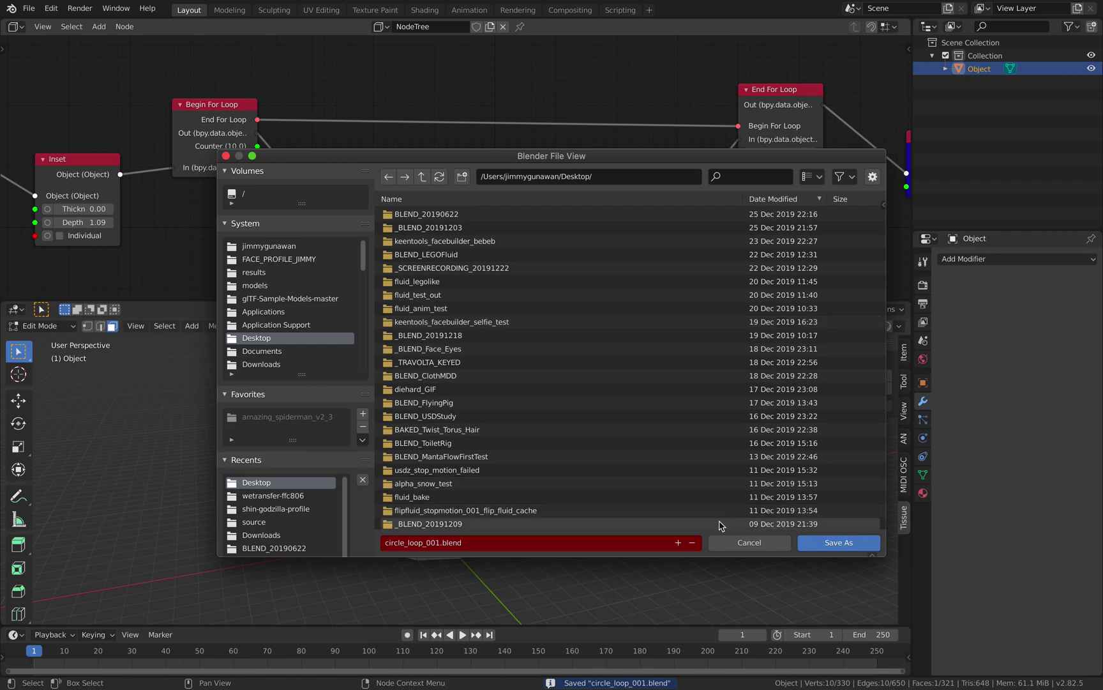
{"action": "left_click", "coordinate": [824, 537]}
{"action": "scroll", "coordinate": [375, 127], "scroll_direction": "up", "scroll_amount": 2}
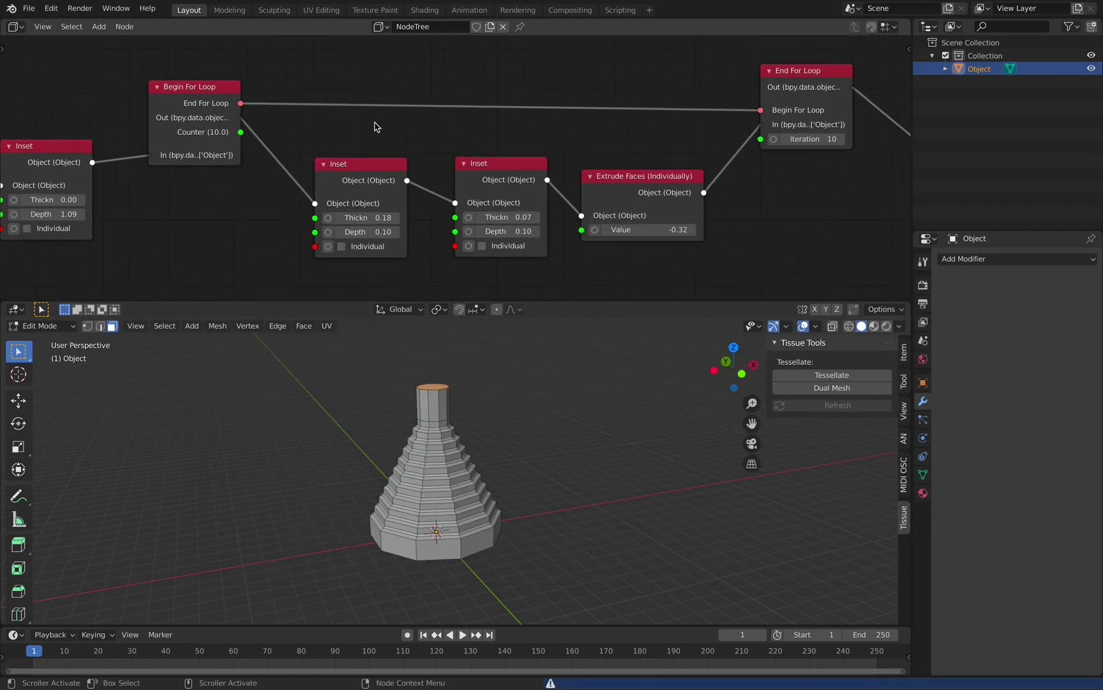
- Try feeding the Begin For Loop counter into the Thickness inputs of the two looped Inset nodes
{"action": "left_click_drag", "start_coordinate": [242, 132], "coordinate": [269, 104]}
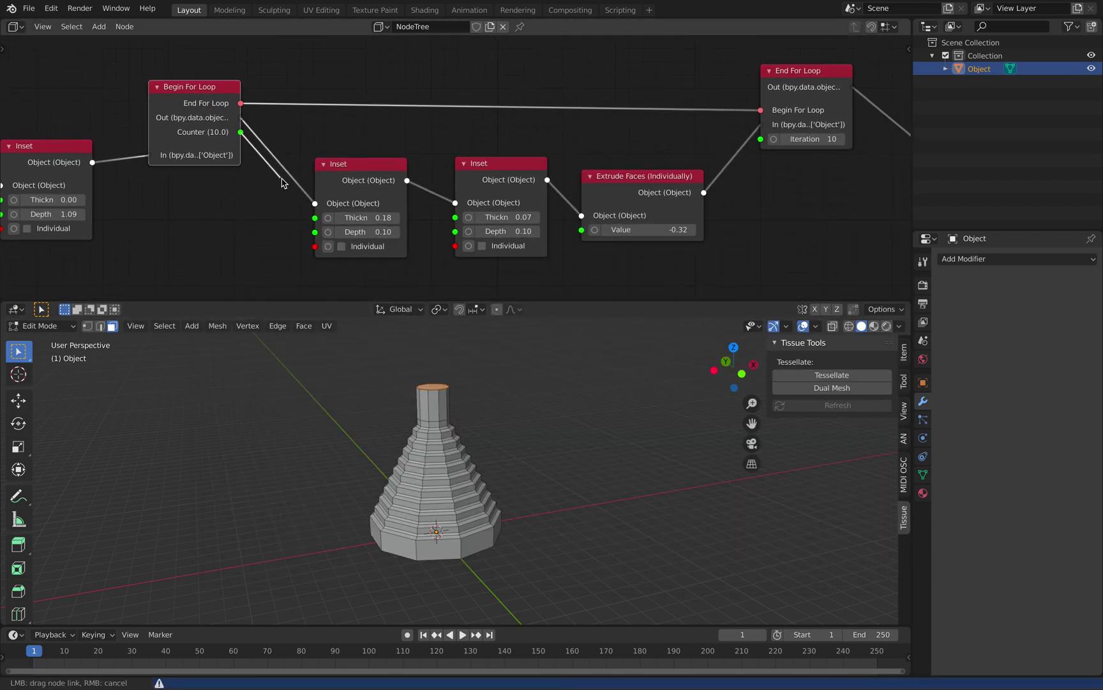
{"action": "left_click_drag", "start_coordinate": [310, 213], "coordinate": [459, 219]}
{"action": "middle_click_drag", "start_coordinate": [562, 409], "coordinate": [495, 382]}
{"action": "left_click_drag", "start_coordinate": [455, 217], "coordinate": [353, 226]}
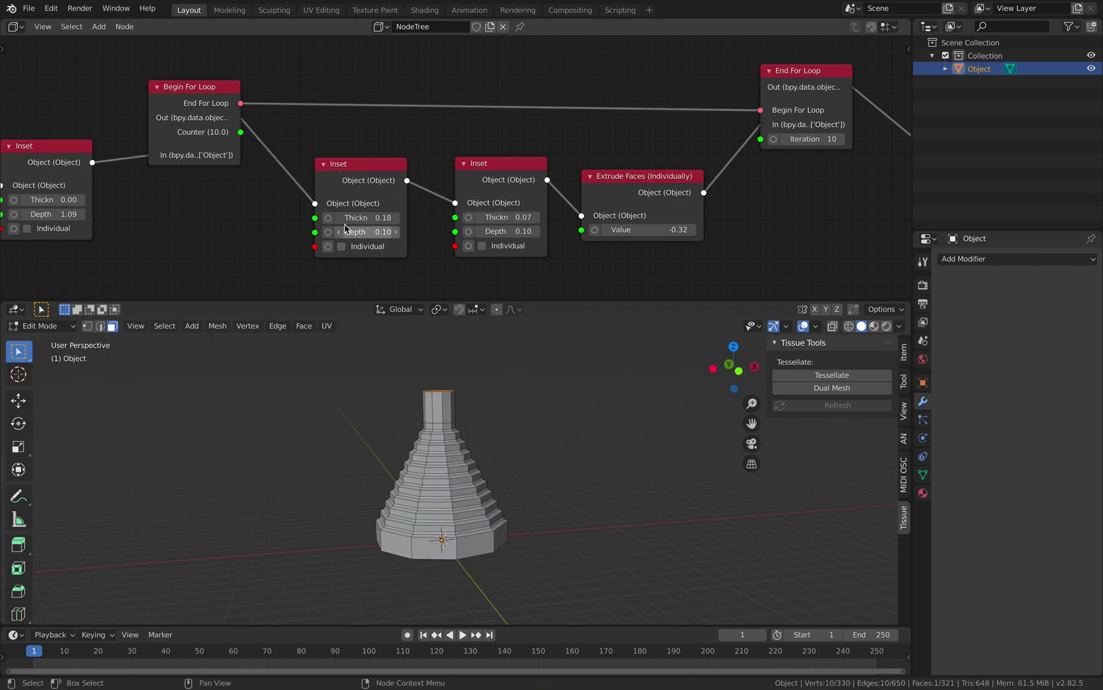
{"action": "left_click_drag", "start_coordinate": [234, 134], "coordinate": [353, 186]}
{"action": "mouse_move", "coordinate": [451, 222]}
{"action": "left_mouse_down"}
{"action": "mouse_move", "coordinate": [430, 228]}
{"action": "mouse_move", "coordinate": [245, 153]}
{"action": "left_mouse_up"}
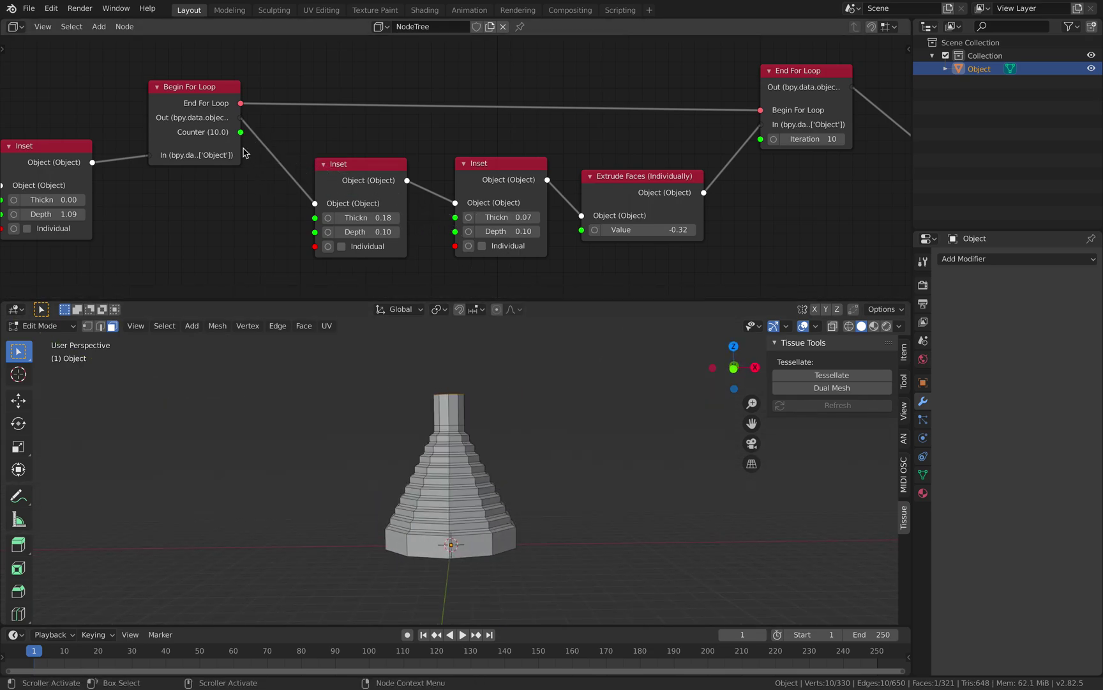
- Shift the Begin For Loop node slightly, set the End For Loop iterations to 5 and save the file
{"action": "mouse_move", "coordinate": [183, 105]}
{"action": "left_mouse_down"}
{"action": "mouse_move", "coordinate": [177, 115]}
{"action": "mouse_move", "coordinate": [198, 111]}
{"action": "left_mouse_up"}
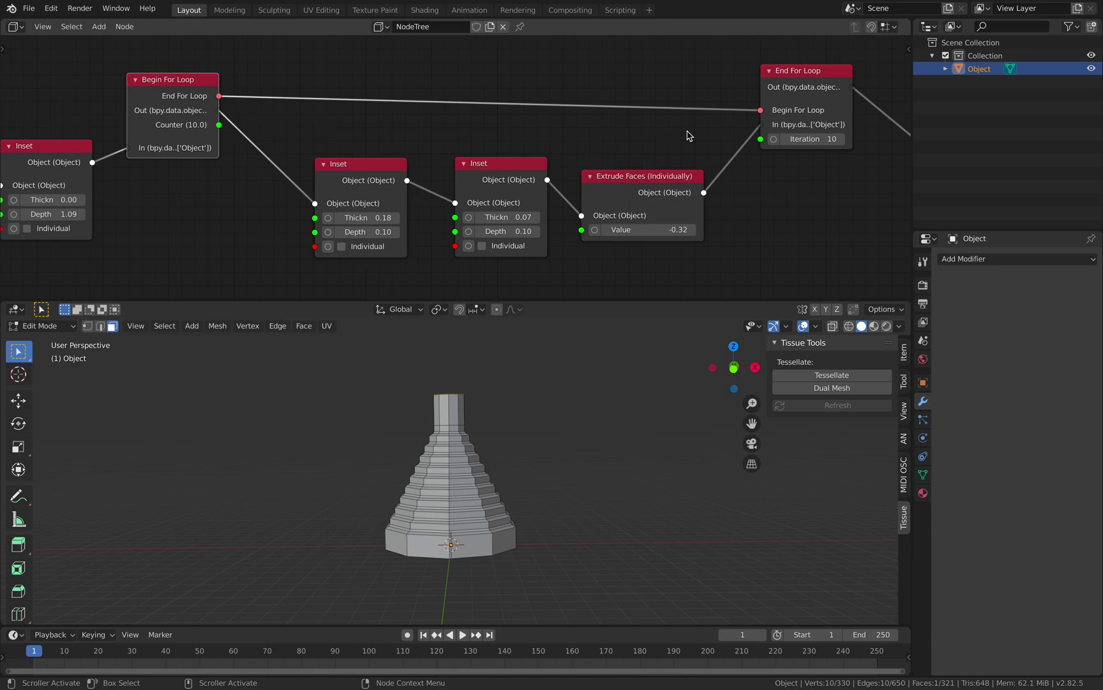
{"action": "middle_click_drag", "start_coordinate": [860, 93], "coordinate": [734, 97]}
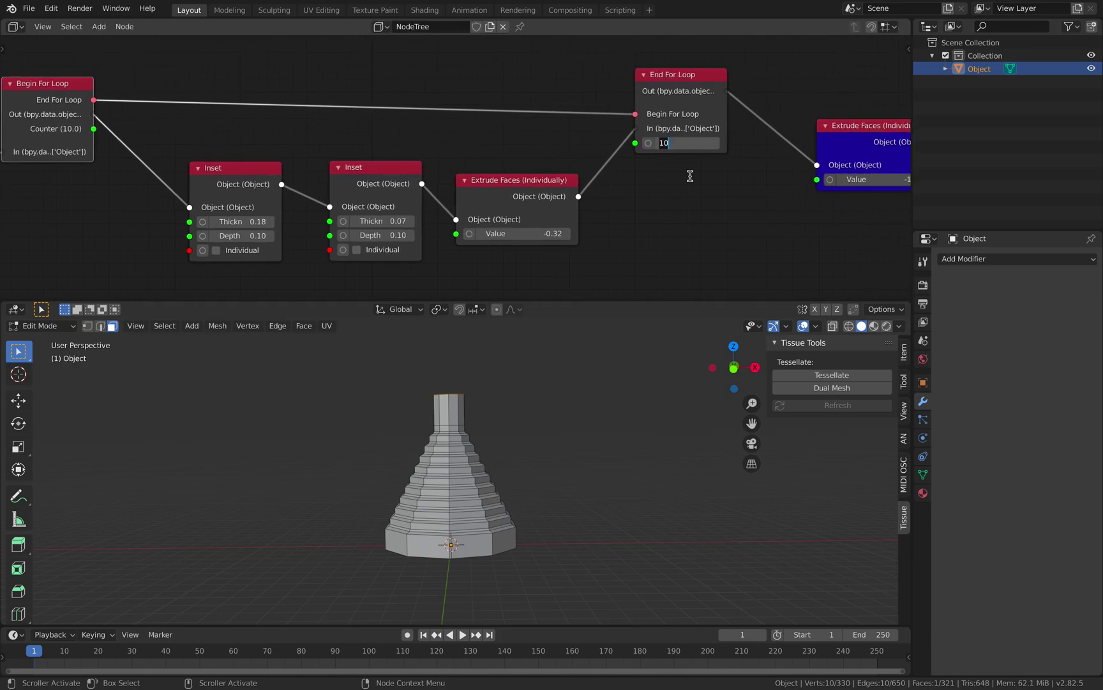
{"action": "key", "text": "Return"}
{"action": "middle_click_drag", "start_coordinate": [574, 431], "coordinate": [584, 394]}
{"action": "scroll", "coordinate": [438, 113], "scroll_direction": "left", "scroll_amount": 5, "text": "ctrl"}
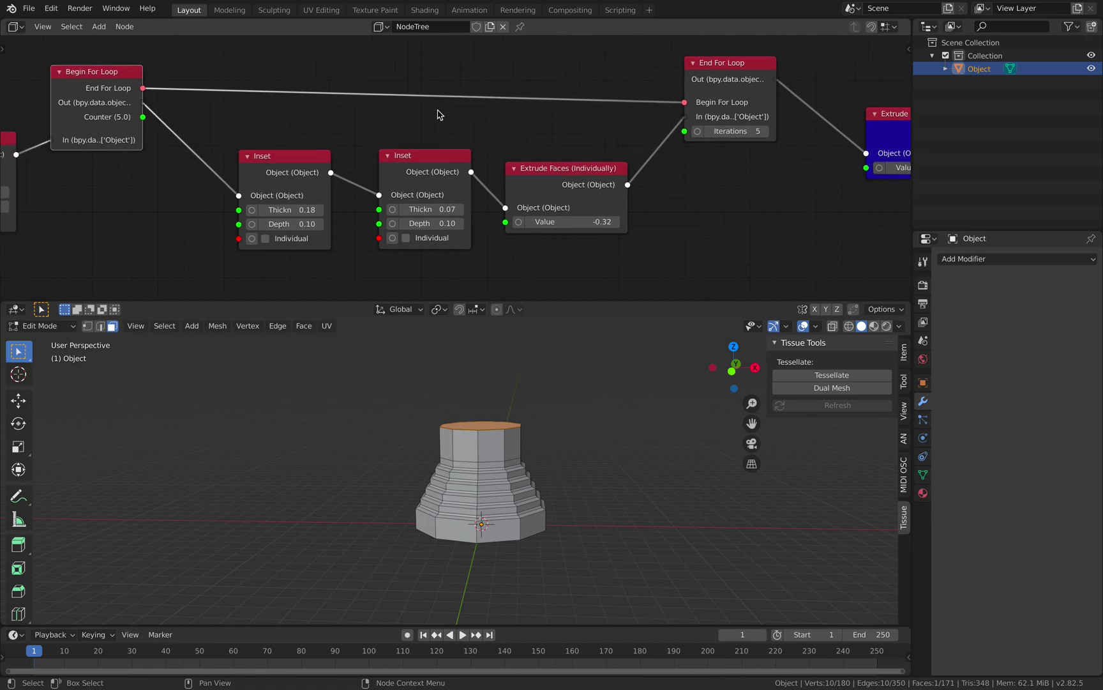
{"action": "key", "text": "ctrl+s"}
- Lower the Begin For Loop node and link its Counter output to the first looped Inset's Thickness
{"action": "left_click_drag", "start_coordinate": [187, 85], "coordinate": [185, 127]}
{"action": "middle_click_drag", "start_coordinate": [204, 162], "coordinate": [216, 148]}
{"action": "left_click_drag", "start_coordinate": [217, 147], "coordinate": [214, 189]}
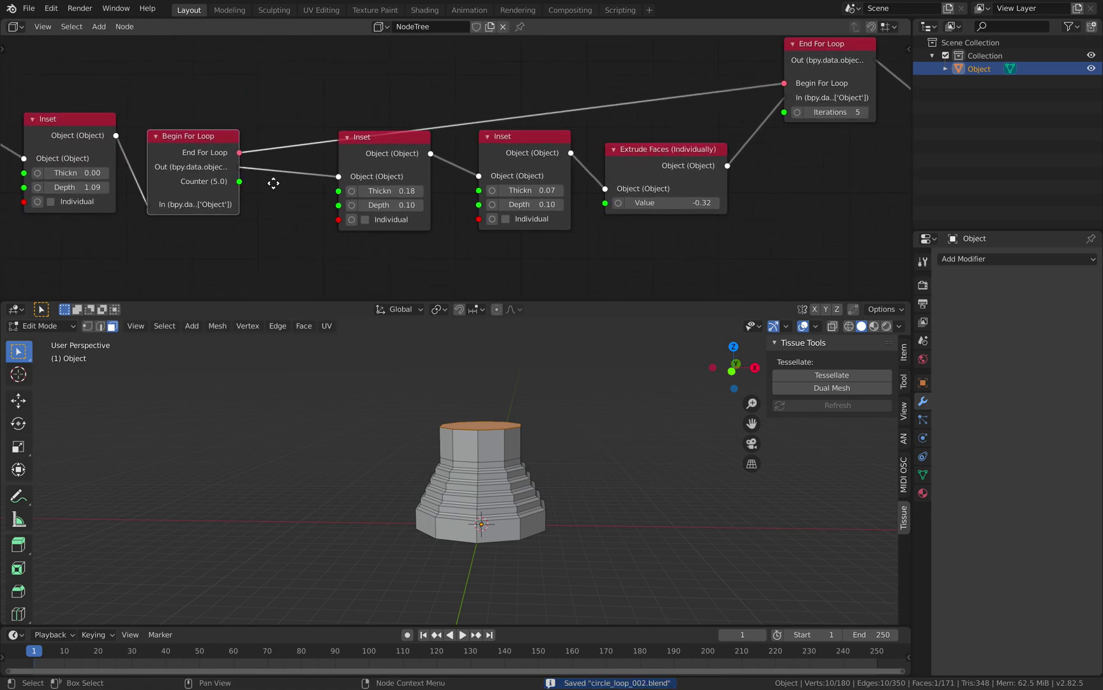
{"action": "middle_click_drag", "start_coordinate": [273, 182], "coordinate": [270, 149]}
{"action": "left_click_drag", "start_coordinate": [243, 156], "coordinate": [336, 158]}
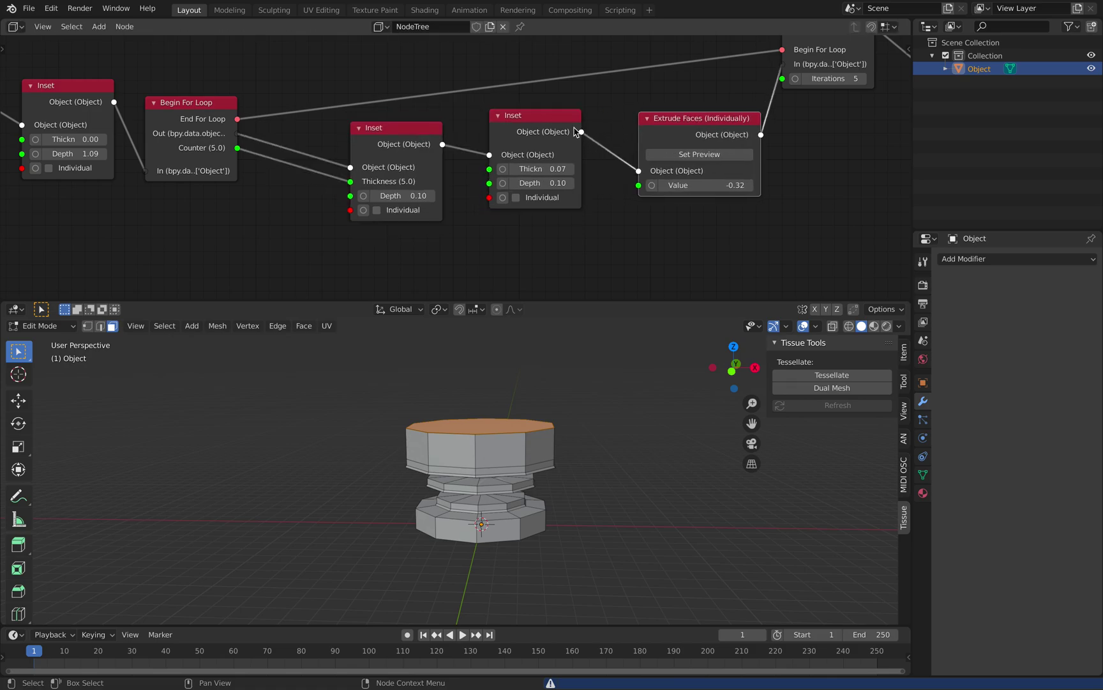
- Move the two looped Inset nodes farther from the Begin For Loop node and save the file
{"action": "left_click_drag", "start_coordinate": [573, 128], "coordinate": [592, 123]}
{"action": "left_click_drag", "start_coordinate": [423, 145], "coordinate": [454, 144]}
{"action": "middle_click_drag", "start_coordinate": [395, 175], "coordinate": [404, 169]}
{"action": "key", "text": "ctrl+s"}
- Add a Number node and place it below the Begin For Loop and first looped Inset nodes
{"action": "key", "text": "shift+a"}
{"action": "mouse_move", "coordinate": [321, 215]}
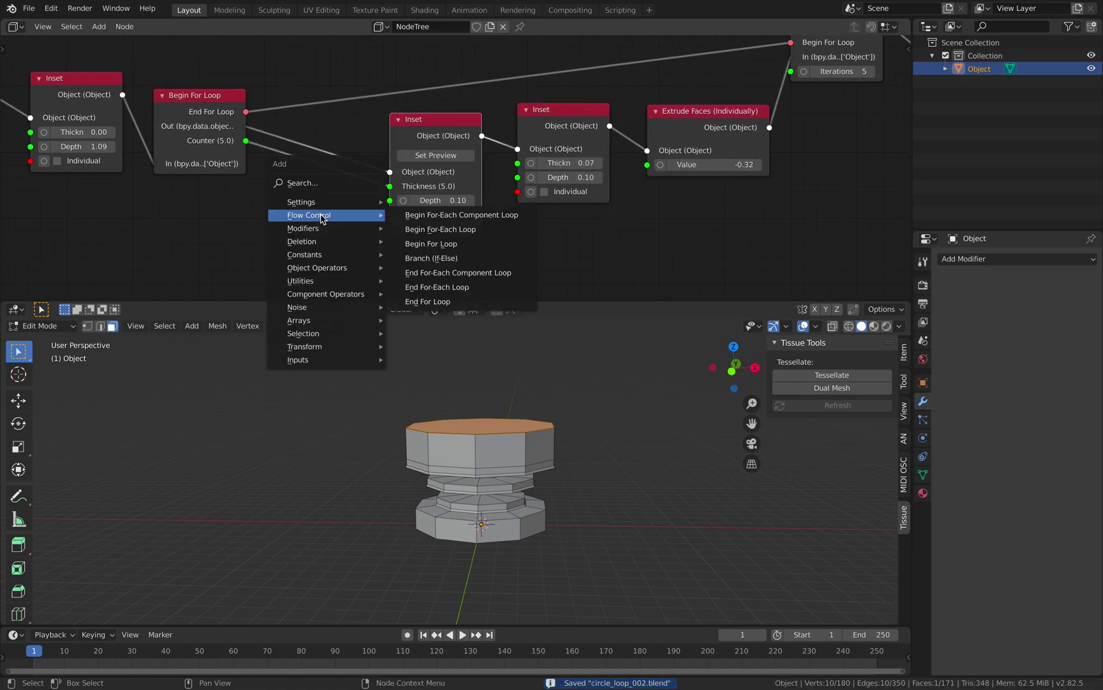
{"action": "left_click", "coordinate": [321, 183]}
{"action": "type", "text": "number"}
{"action": "key", "text": "Return"}
{"action": "left_click", "coordinate": [212, 197]}
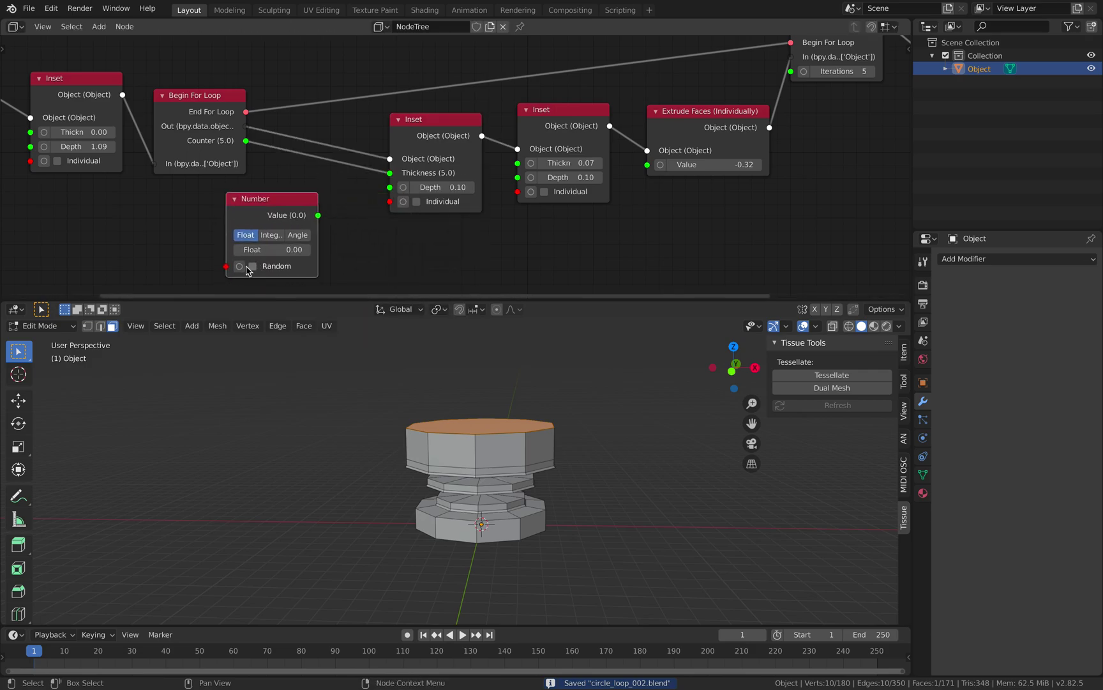
- Enable Random on the Number node, expose its Seed input through the node properties and hide the sidebar
{"action": "middle_click_drag", "start_coordinate": [621, 138], "coordinate": [546, 133]}
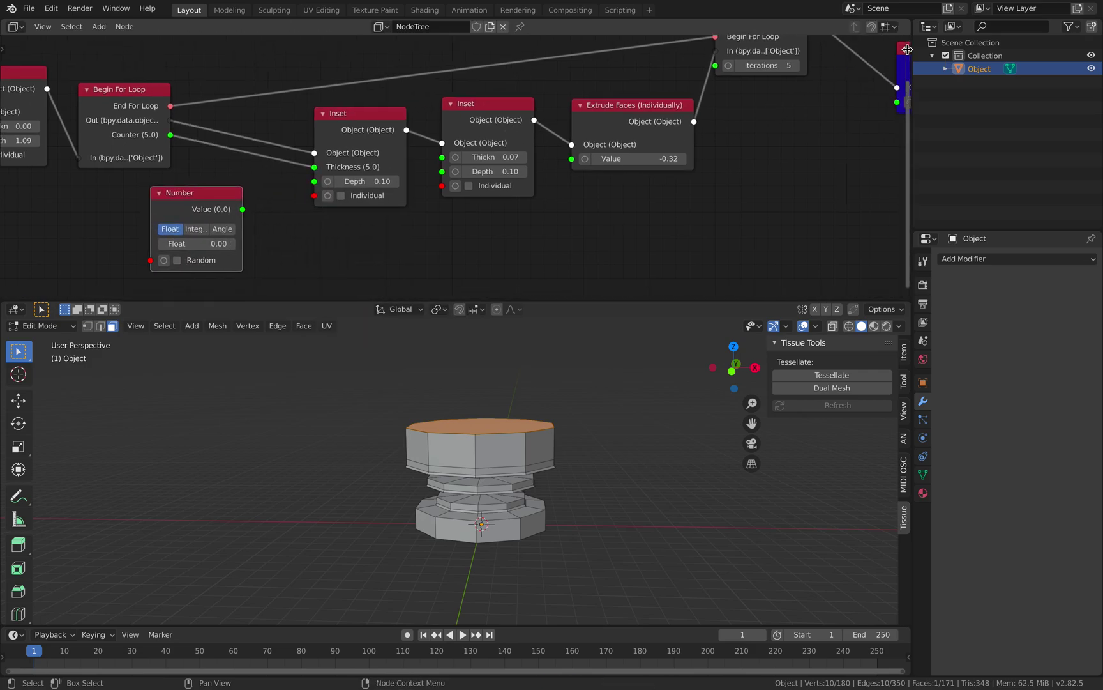
{"action": "left_click", "coordinate": [906, 49]}
{"action": "left_click", "coordinate": [903, 83]}
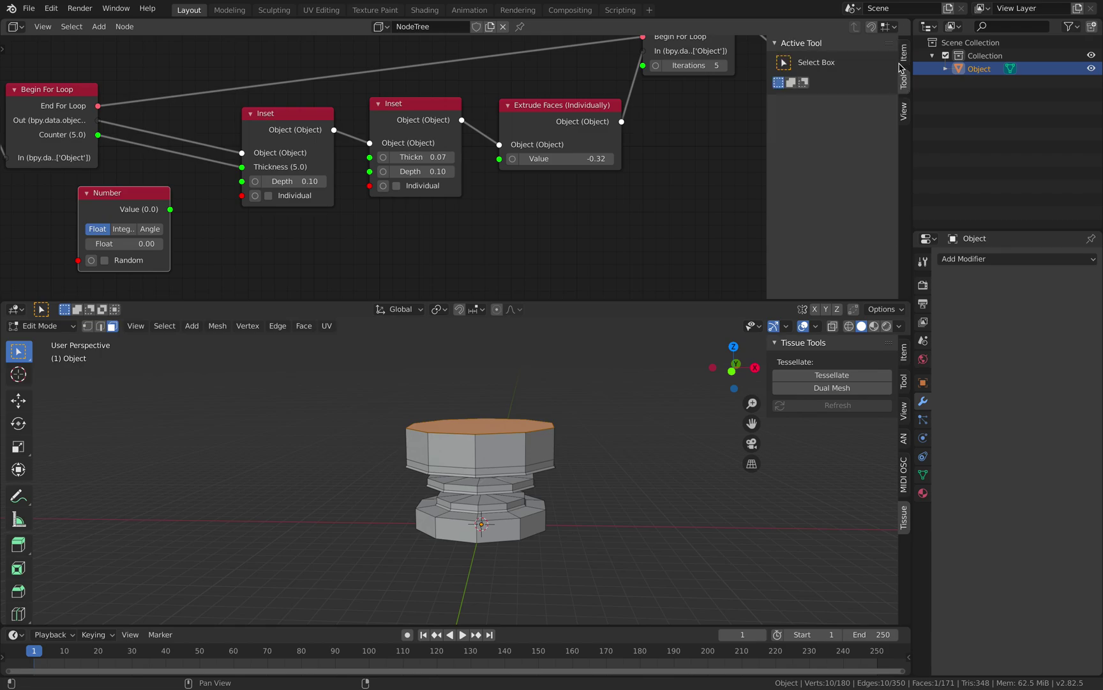
{"action": "left_click", "coordinate": [900, 62]}
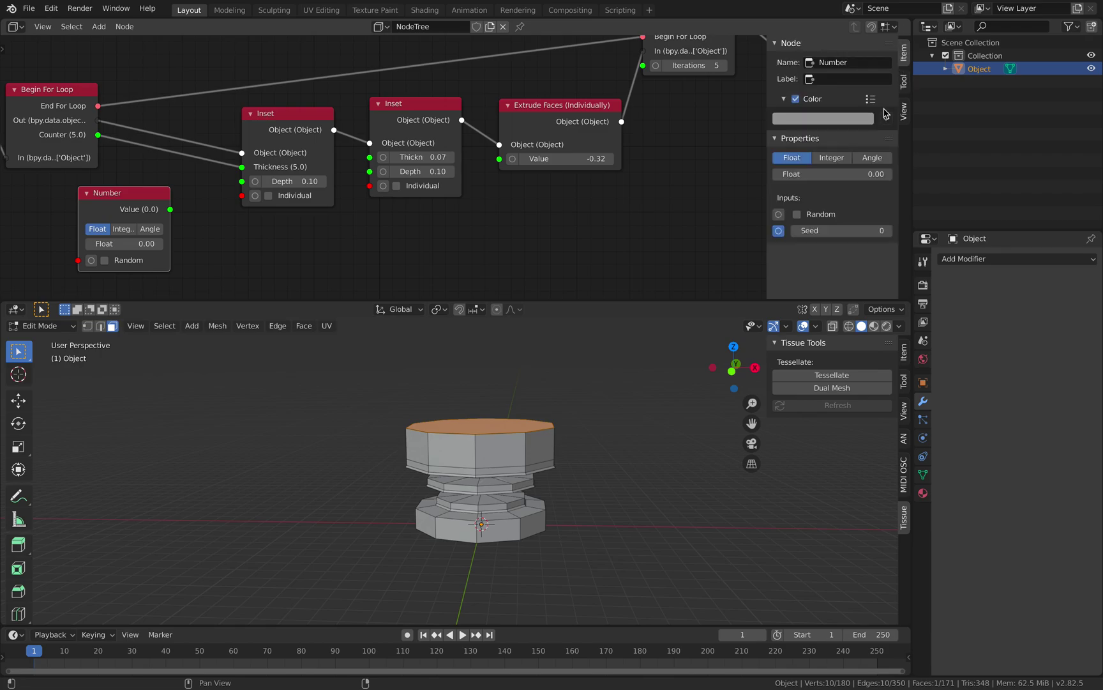
{"action": "left_click", "coordinate": [779, 231]}
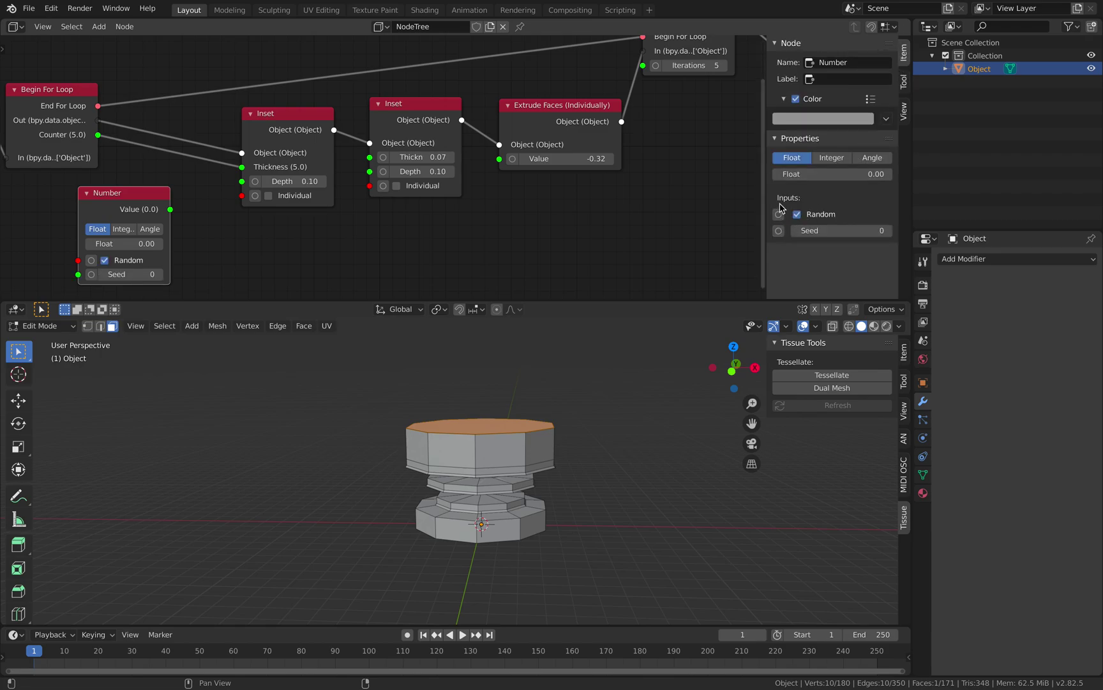
{"action": "left_click_drag", "start_coordinate": [768, 191], "coordinate": [945, 212]}
- Save the file and link the Begin For Loop counter to the Number node's Seed input
{"action": "middle_click_drag", "start_coordinate": [267, 243], "coordinate": [344, 239]}
{"action": "left_click_drag", "start_coordinate": [278, 190], "coordinate": [311, 191]}
{"action": "key", "text": "ctrl+s"}
{"action": "left_click_drag", "start_coordinate": [214, 125], "coordinate": [239, 205]}
{"action": "left_click_drag", "start_coordinate": [260, 273], "coordinate": [262, 270]}
{"action": "left_click_drag", "start_coordinate": [306, 213], "coordinate": [315, 209]}
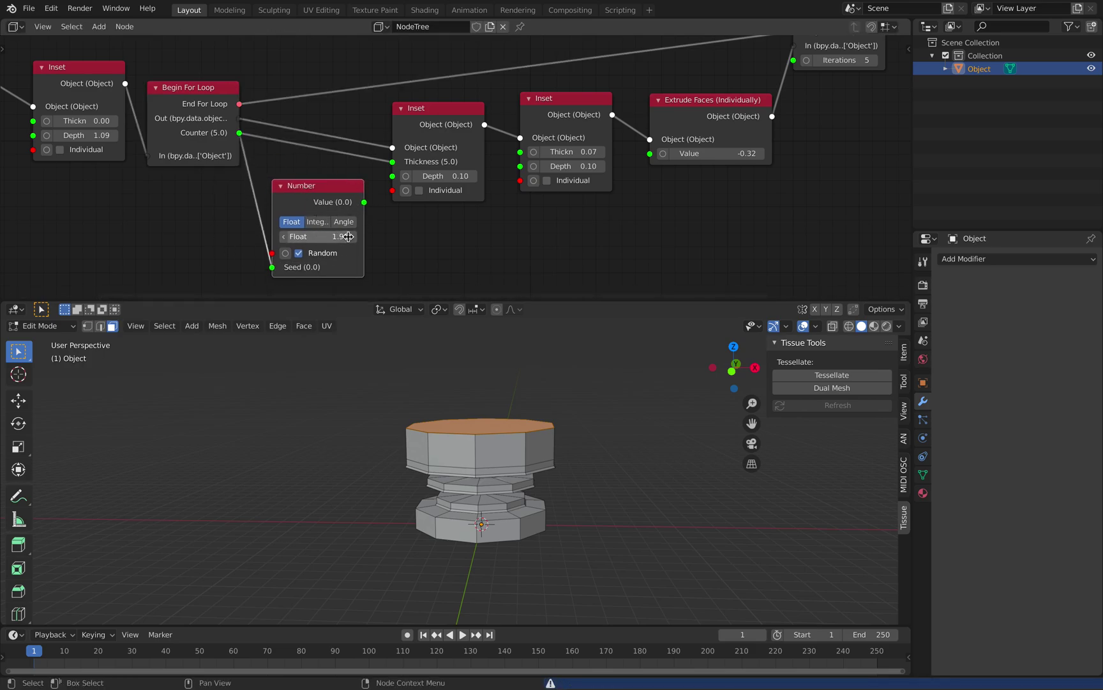
- Connect the Number output to the looped Extrude Faces value and move the Number node below the loop nodes
{"action": "left_click_drag", "start_coordinate": [319, 186], "coordinate": [505, 188]}
{"action": "left_click_drag", "start_coordinate": [522, 167], "coordinate": [513, 190]}
{"action": "left_click_drag", "start_coordinate": [649, 155], "coordinate": [650, 154]}
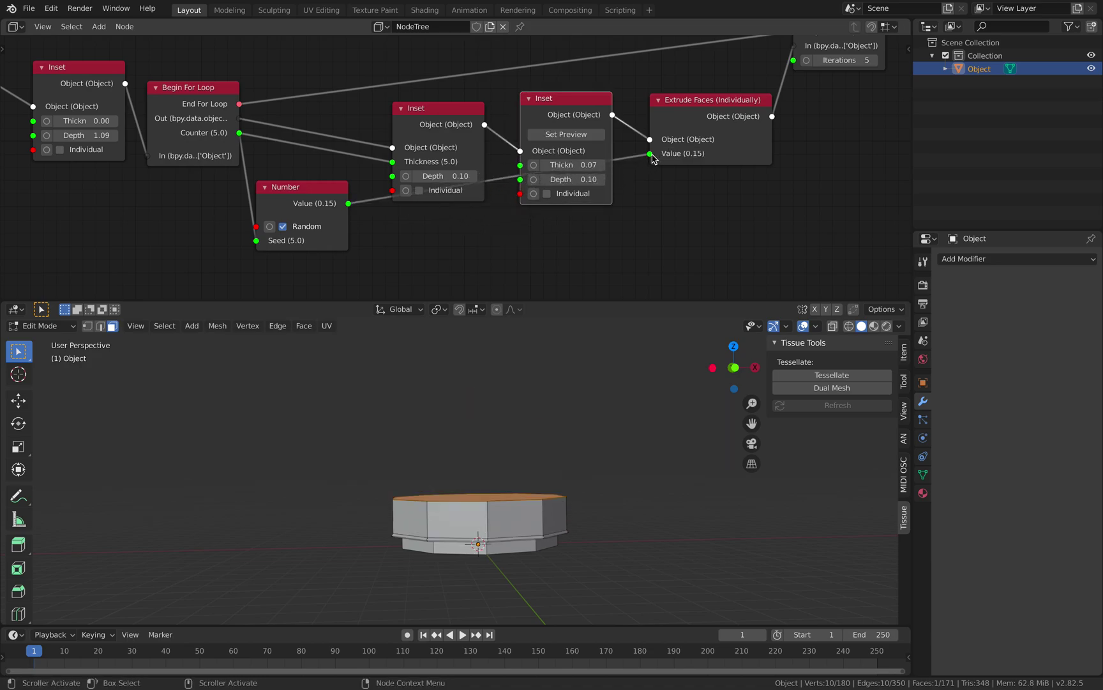
{"action": "left_click_drag", "start_coordinate": [328, 208], "coordinate": [355, 254]}
{"action": "middle_click_drag", "start_coordinate": [564, 249], "coordinate": [537, 246]}
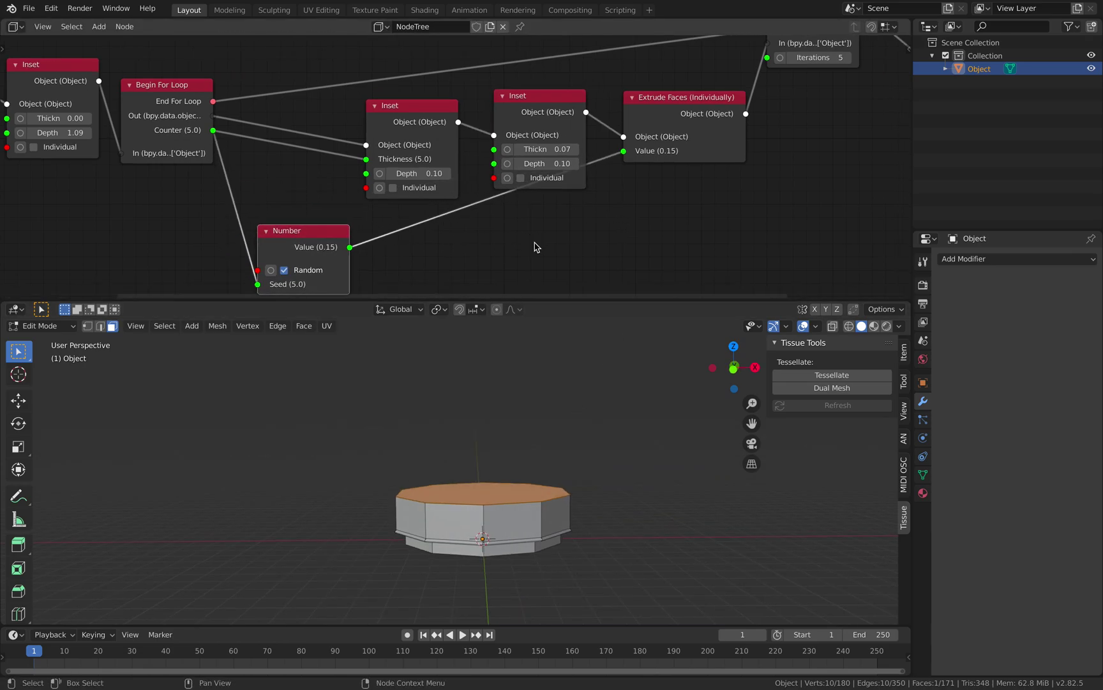
- Add a Maths Operation node and insert it on the link between the Number and Extrude Faces nodes
{"action": "key", "text": "shift+a"}
{"action": "left_click", "coordinate": [532, 245]}
{"action": "type", "text": "mathj"}
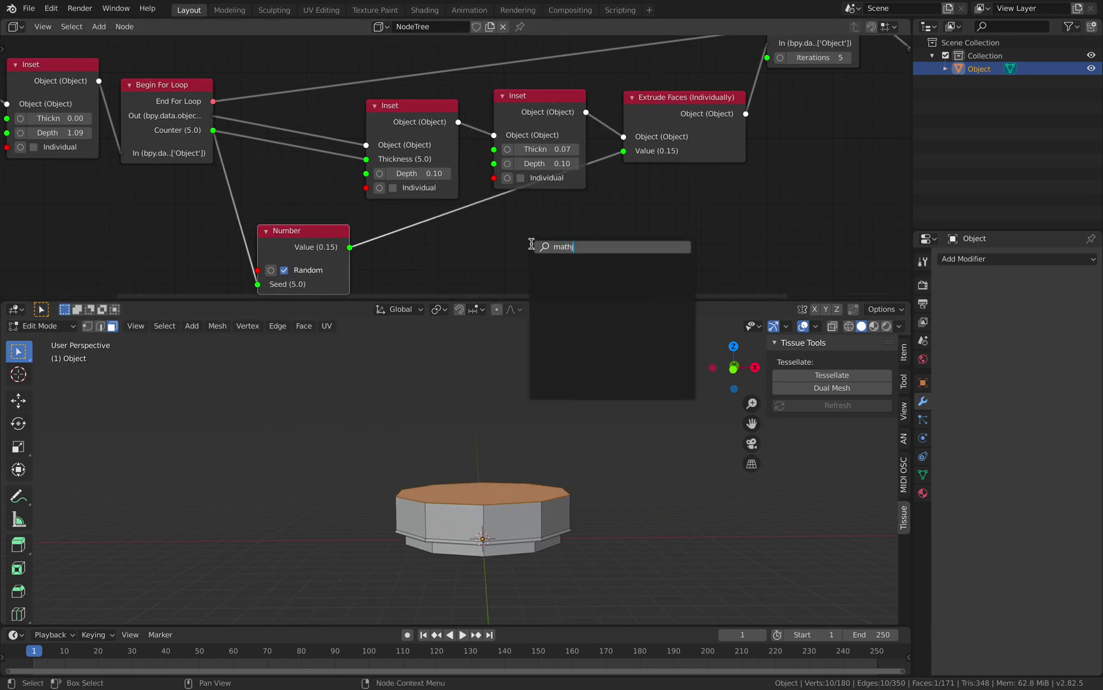
{"action": "left_click", "coordinate": [559, 266]}
{"action": "left_click", "coordinate": [438, 211]}
- Set the Maths Operation to X * Y with Y at -2.64 and save the file
{"action": "middle_click_drag", "start_coordinate": [634, 272], "coordinate": [623, 216]}
{"action": "left_click", "coordinate": [497, 232]}
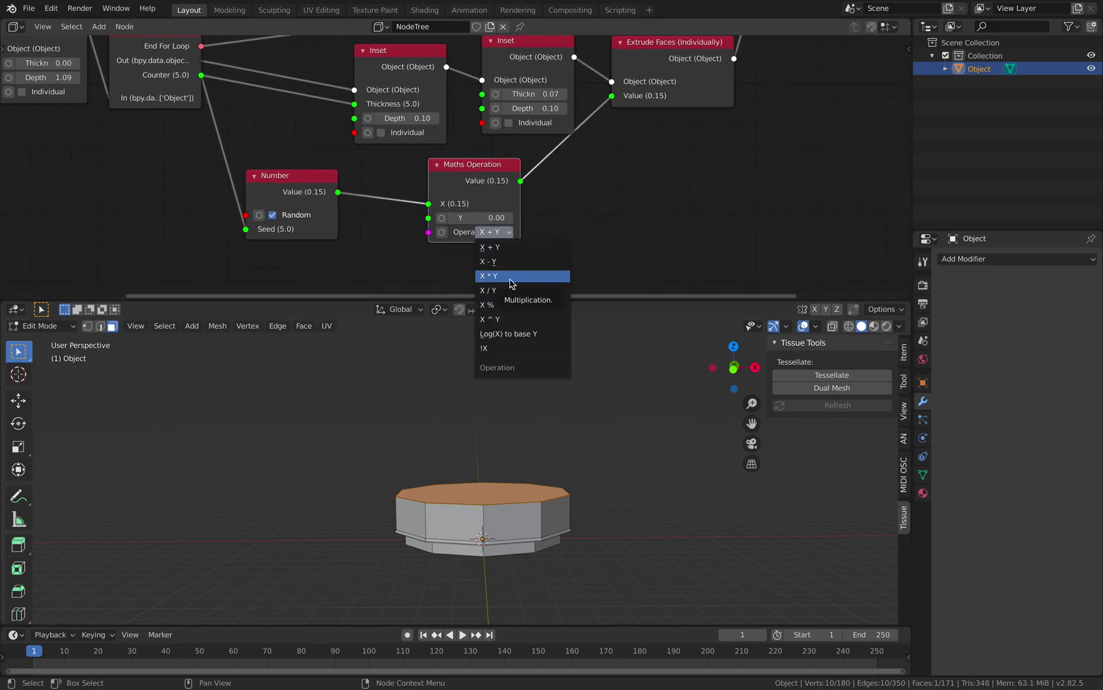
{"action": "left_click", "coordinate": [511, 277]}
{"action": "left_click_drag", "start_coordinate": [486, 218], "coordinate": [187, 174]}
{"action": "middle_click_drag", "start_coordinate": [554, 259], "coordinate": [587, 288]}
{"action": "key", "text": "ctrl+s"}
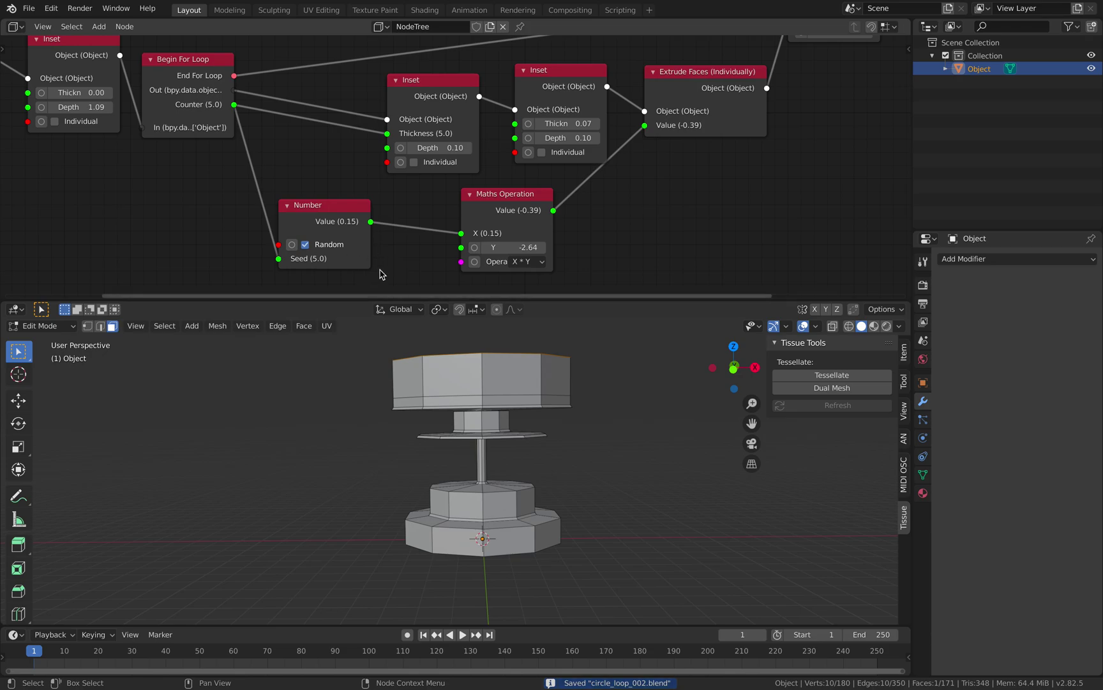
- Move the Number node closer to the Maths Operation node and inspect the mesh from another angle
{"action": "scroll", "coordinate": [395, 236], "scroll_direction": "down", "scroll_amount": 1, "text": "shift"}
{"action": "left_click_drag", "start_coordinate": [326, 205], "coordinate": [355, 214]}
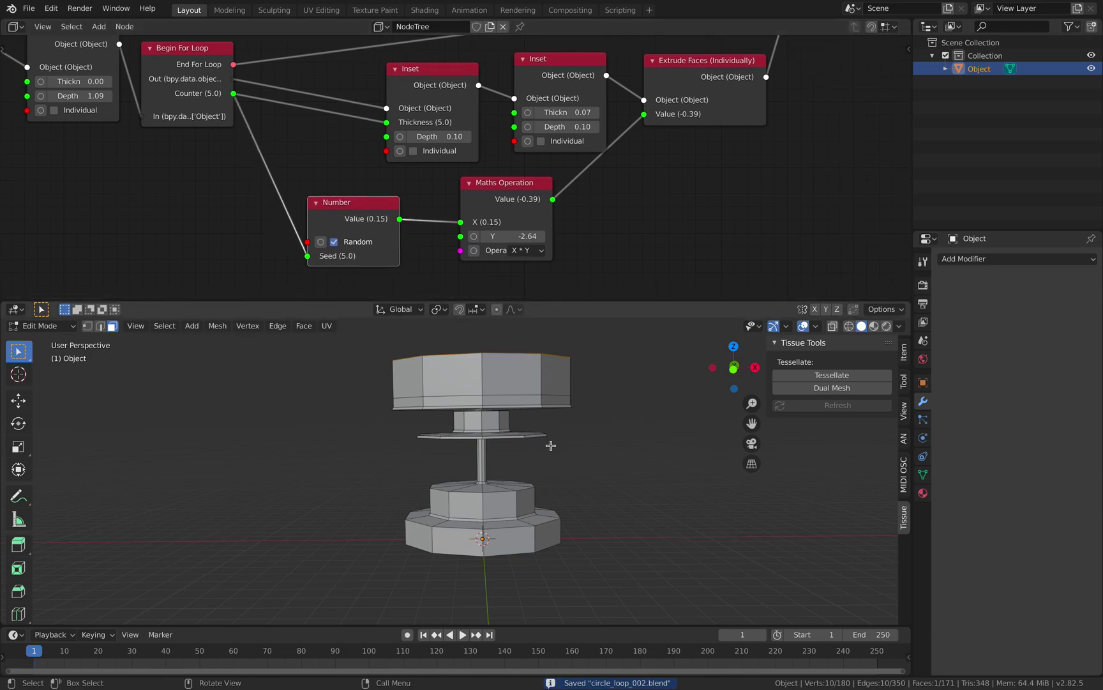
{"action": "middle_click_drag", "start_coordinate": [551, 446], "coordinate": [575, 447]}
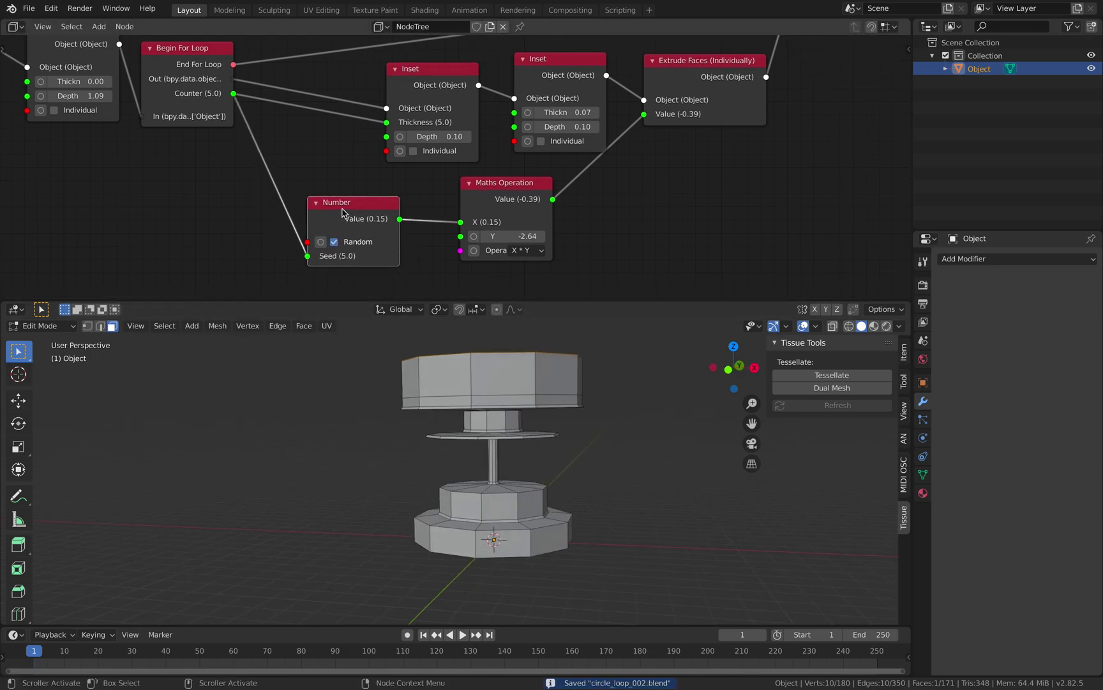
{"action": "scroll", "coordinate": [376, 207], "scroll_direction": "up", "scroll_amount": 1}
{"action": "left_click_drag", "start_coordinate": [337, 223], "coordinate": [339, 210]}
- Add a Map Range node and insert it on the link between the Number and Maths Operation nodes
{"action": "middle_click_drag", "start_coordinate": [605, 205], "coordinate": [592, 195]}
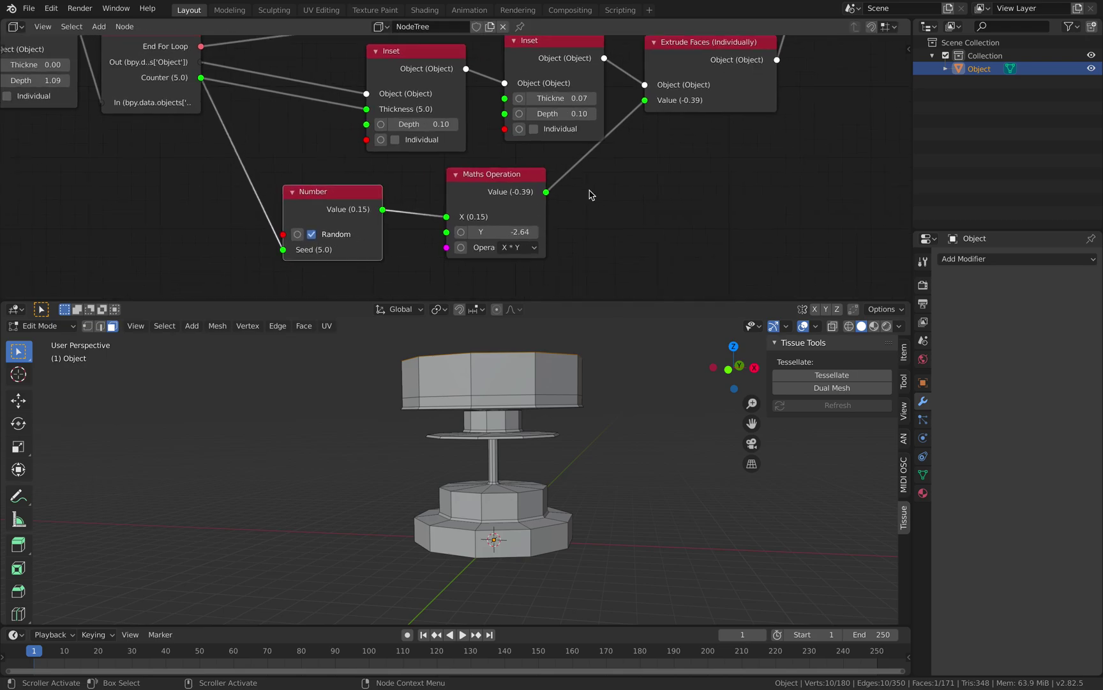
{"action": "key", "text": "ctrl+a"}
{"action": "type", "text": "m"}
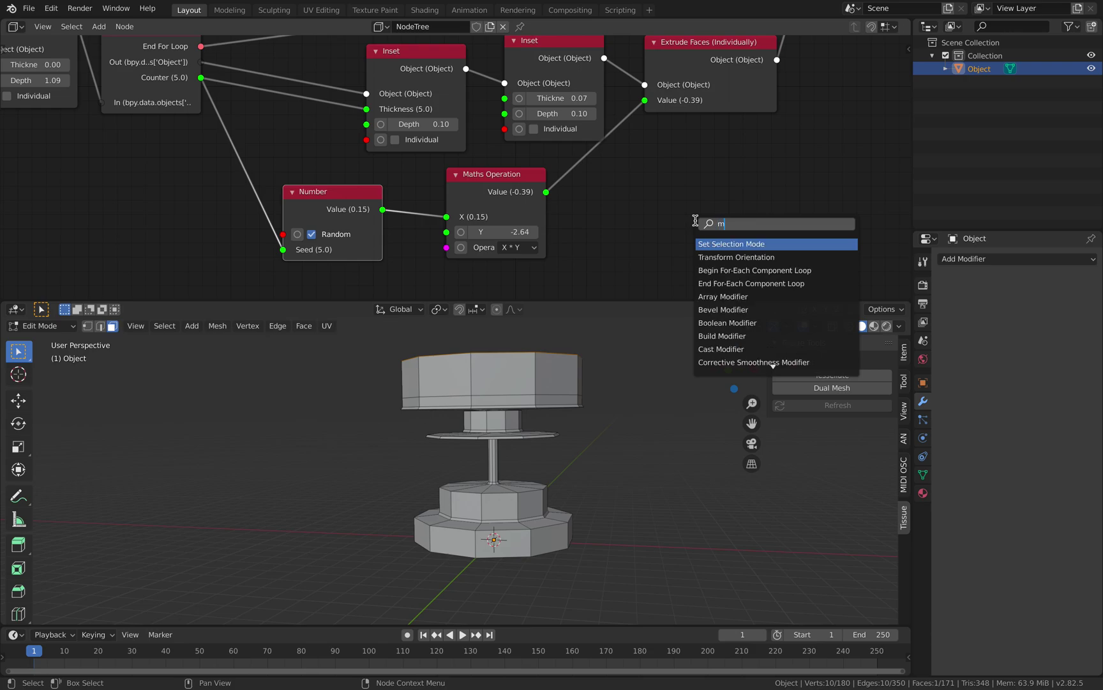
{"action": "key", "text": "BackSpace"}
{"action": "type", "text": "ran"}
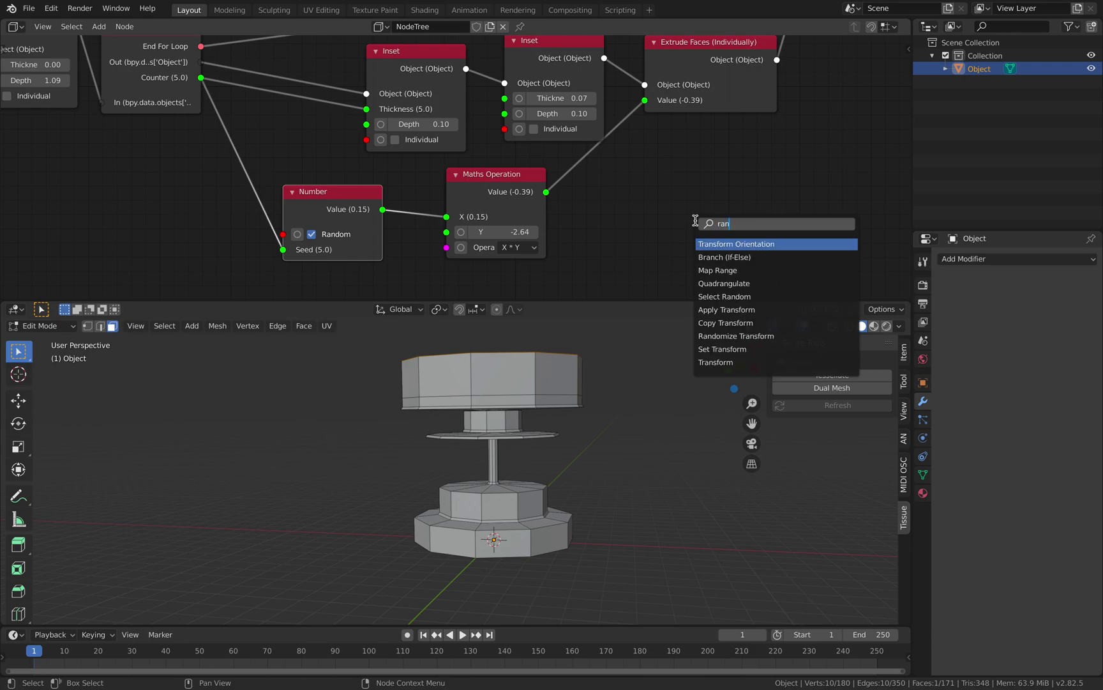
{"action": "left_click", "coordinate": [704, 270]}
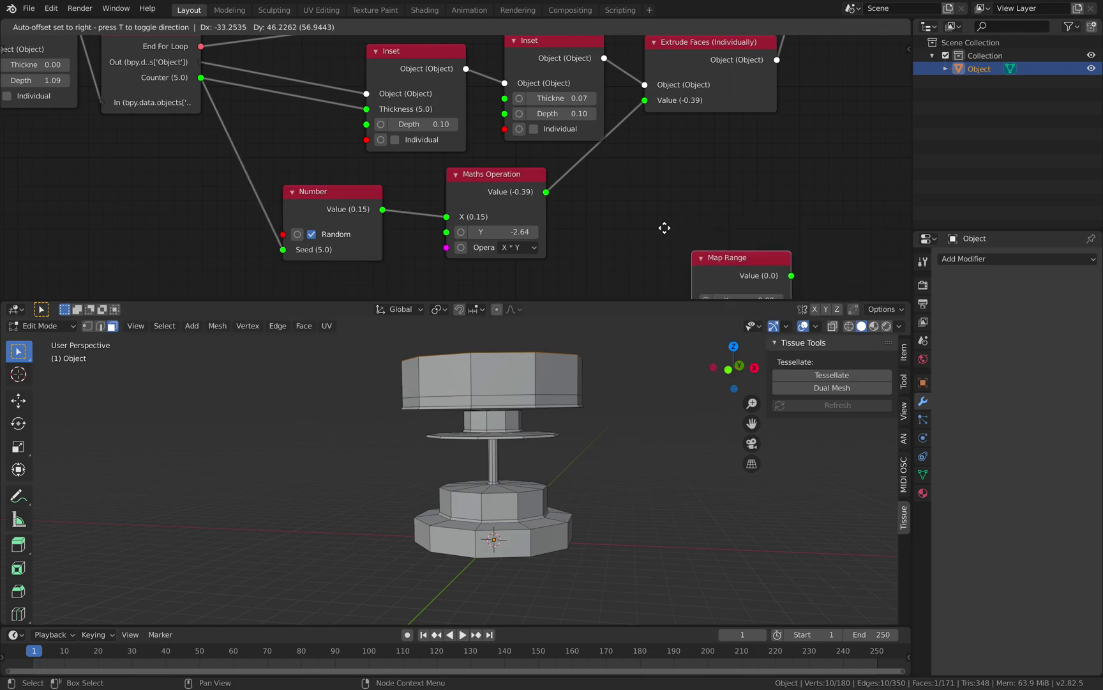
{"action": "left_click", "coordinate": [682, 203]}
{"action": "middle_click_drag", "start_coordinate": [682, 204], "coordinate": [672, 163]}
{"action": "left_click_drag", "start_coordinate": [678, 151], "coordinate": [474, 142]}
- Set the Map Range node to In Min -0.84, In Max 2.02, Out Min 1.38 and Out Max 1.60
{"action": "left_click_drag", "start_coordinate": [480, 220], "coordinate": [537, 242]}
{"action": "scroll", "coordinate": [556, 344], "scroll_direction": "down", "scroll_amount": 3}
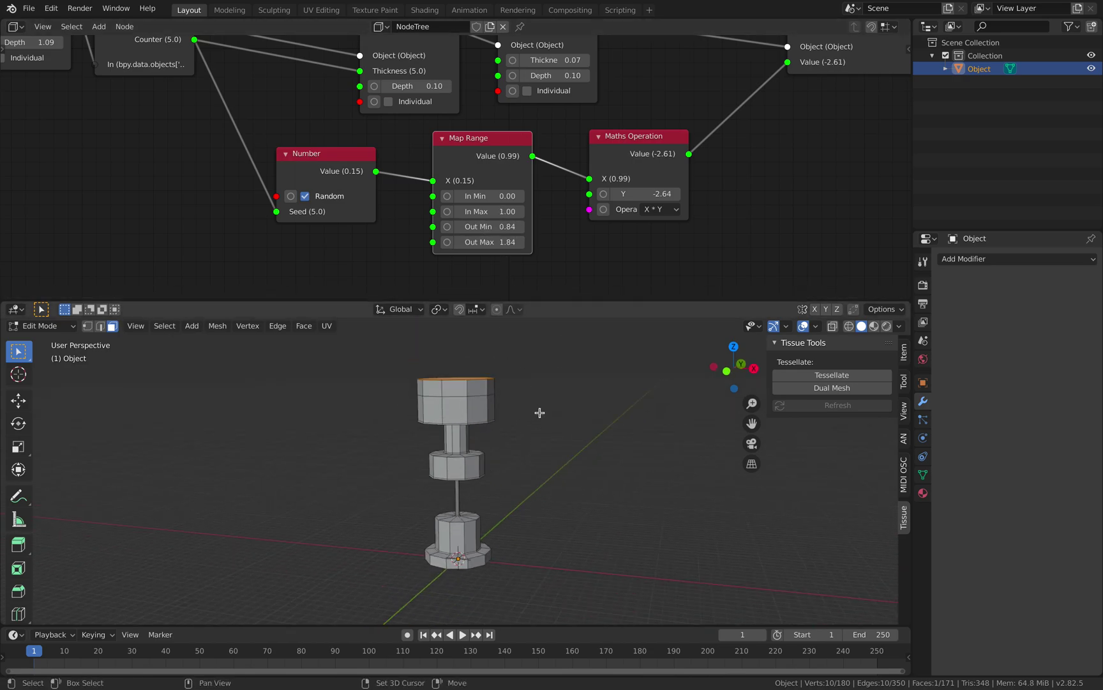
{"action": "middle_click_drag", "start_coordinate": [540, 412], "coordinate": [573, 406], "text": "shift"}
{"action": "left_click_drag", "start_coordinate": [488, 196], "coordinate": [441, 197]}
{"action": "mouse_move", "coordinate": [498, 227]}
{"action": "left_mouse_down"}
{"action": "mouse_move", "coordinate": [547, 245]}
{"action": "mouse_move", "coordinate": [493, 239]}
{"action": "mouse_move", "coordinate": [509, 239]}
{"action": "left_mouse_up"}
{"action": "middle_click_drag", "start_coordinate": [377, 209], "coordinate": [394, 219]}
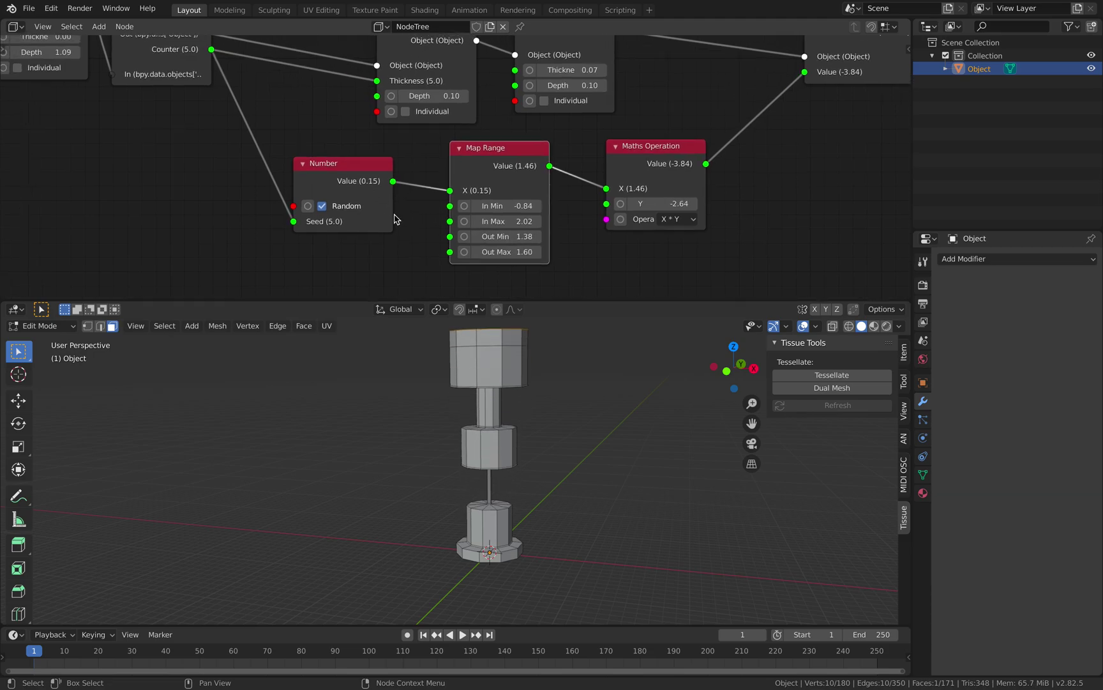
- Switch the Number node to Integer with Random enabled, and set the Maths Operation's Y to -2.58
{"action": "left_click", "coordinate": [322, 206]}
{"action": "left_click", "coordinate": [343, 203]}
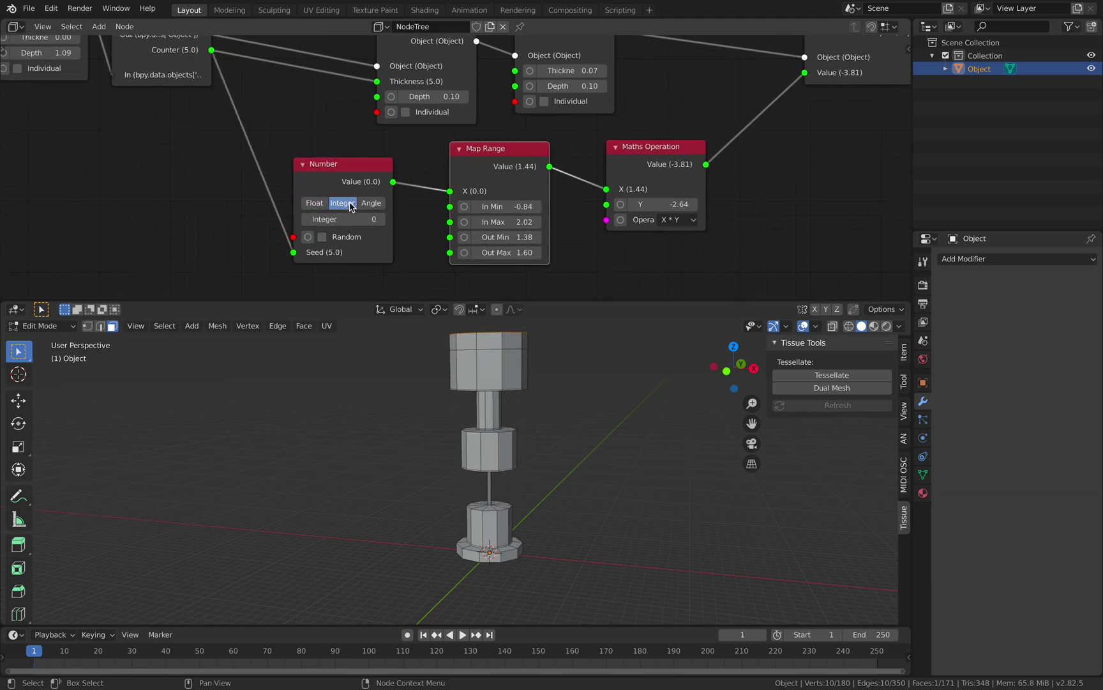
{"action": "left_click", "coordinate": [322, 237]}
{"action": "scroll", "coordinate": [361, 184], "scroll_direction": "down", "scroll_amount": 2}
{"action": "middle_click_drag", "start_coordinate": [616, 183], "coordinate": [590, 219]}
{"action": "left_click_drag", "start_coordinate": [613, 234], "coordinate": [609, 235]}
{"action": "middle_click_drag", "start_coordinate": [535, 160], "coordinate": [542, 178]}
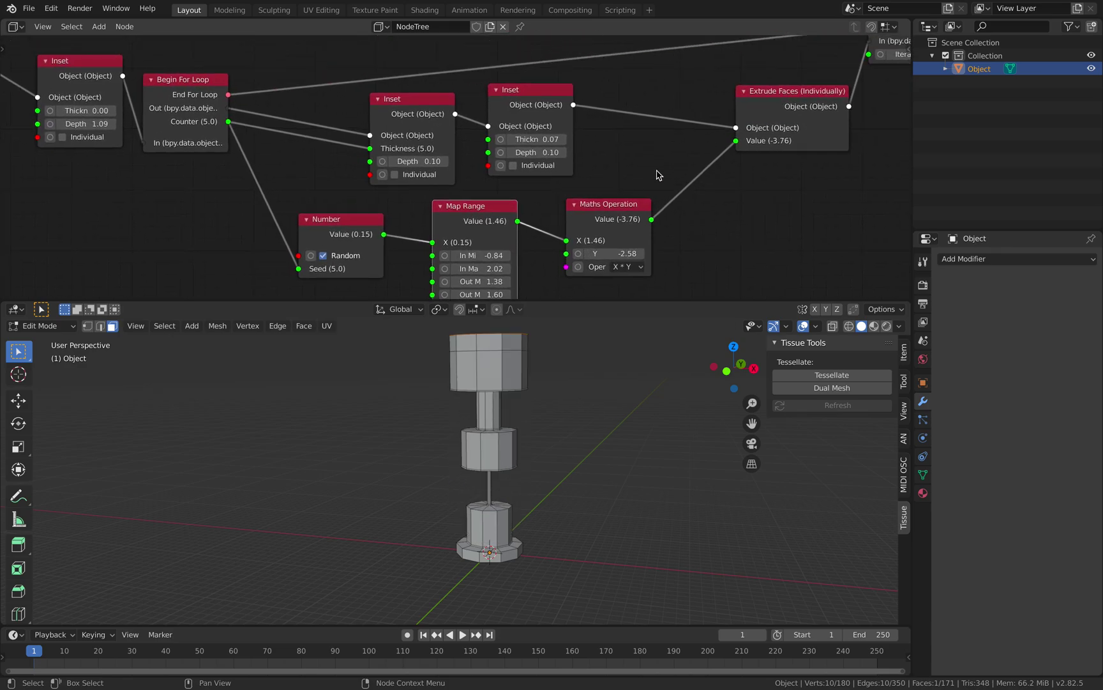
- Move the second looped Inset toward Extrude Faces and tidy the Maths Operation and Map Range nodes below it
{"action": "left_click_drag", "start_coordinate": [544, 102], "coordinate": [631, 104]}
{"action": "middle_click_drag", "start_coordinate": [626, 163], "coordinate": [604, 170]}
{"action": "left_click_drag", "start_coordinate": [574, 219], "coordinate": [590, 221]}
{"action": "left_click_drag", "start_coordinate": [482, 221], "coordinate": [498, 218]}
{"action": "middle_click_drag", "start_coordinate": [612, 197], "coordinate": [590, 188]}
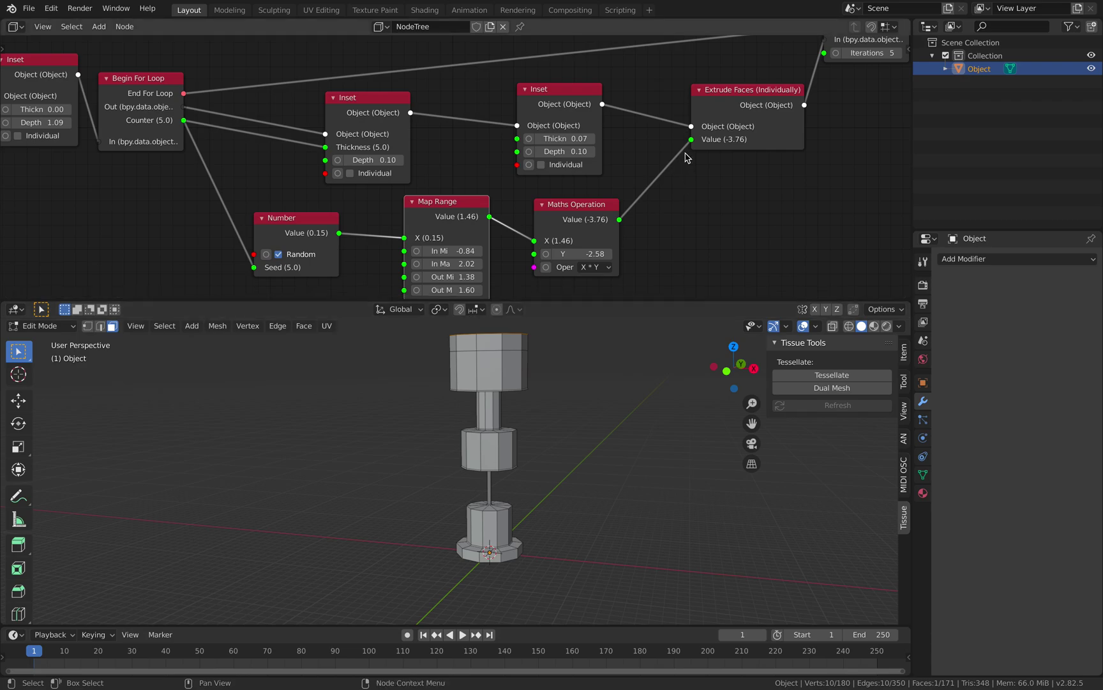
- Reroute the Maths Operation output from the Extrude Faces value to the second looped Inset's Thickness
{"action": "left_click_drag", "start_coordinate": [691, 126], "coordinate": [598, 173]}
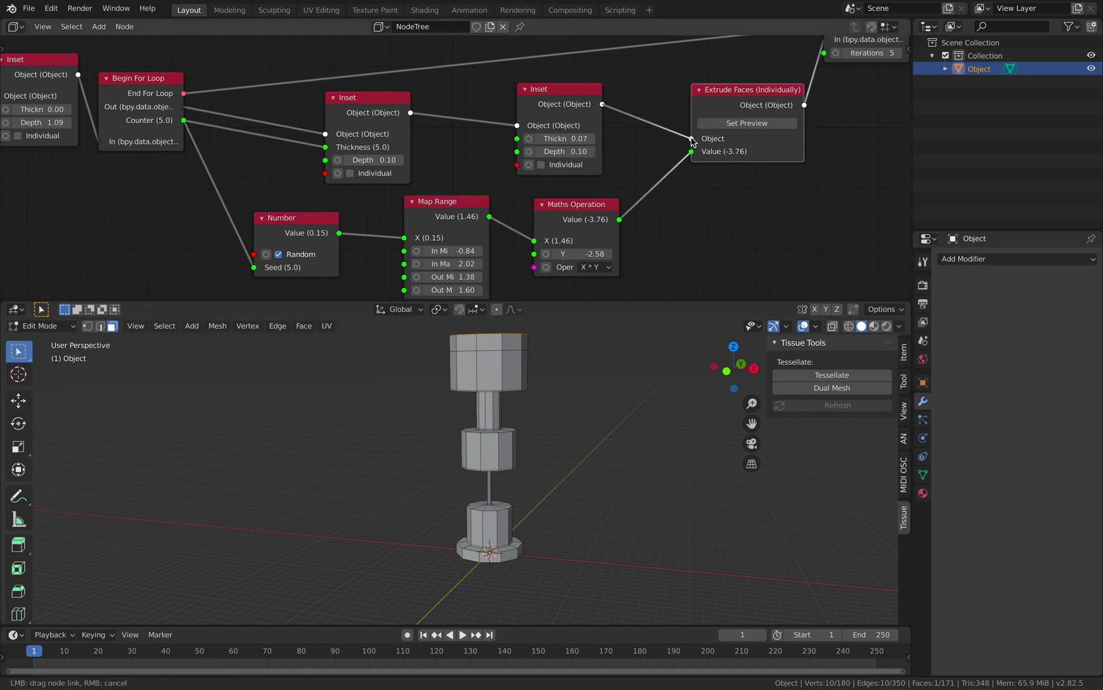
{"action": "left_click_drag", "start_coordinate": [692, 153], "coordinate": [573, 111]}
{"action": "left_click_drag", "start_coordinate": [601, 203], "coordinate": [533, 216]}
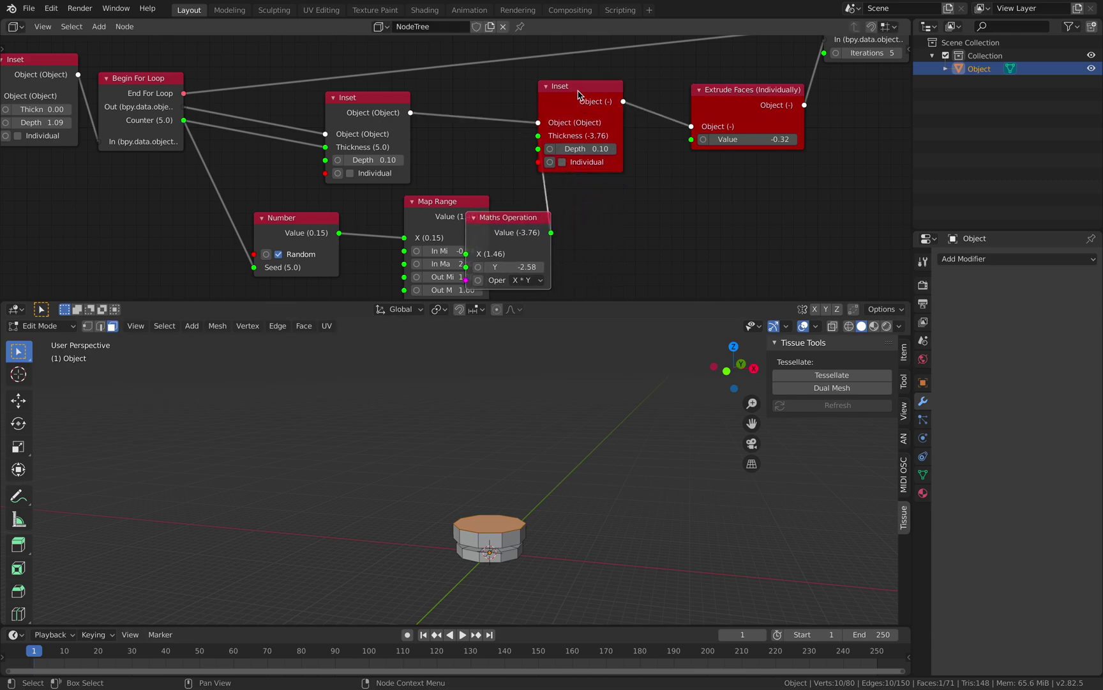
- Reposition the second looped Inset, Map Range and Maths Operation nodes, and switch the Maths Operation link to the Inset's Depth
{"action": "left_click_drag", "start_coordinate": [581, 95], "coordinate": [609, 102]}
{"action": "left_click_drag", "start_coordinate": [464, 203], "coordinate": [418, 194]}
{"action": "left_click_drag", "start_coordinate": [506, 220], "coordinate": [478, 205]}
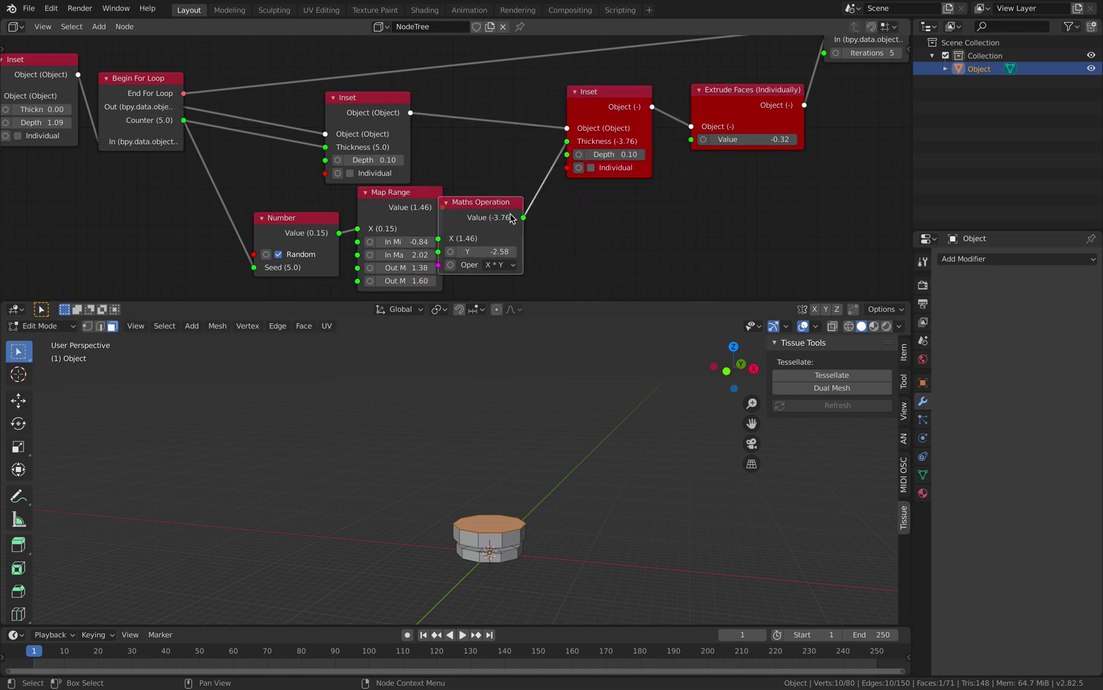
{"action": "left_click_drag", "start_coordinate": [570, 158], "coordinate": [567, 155]}
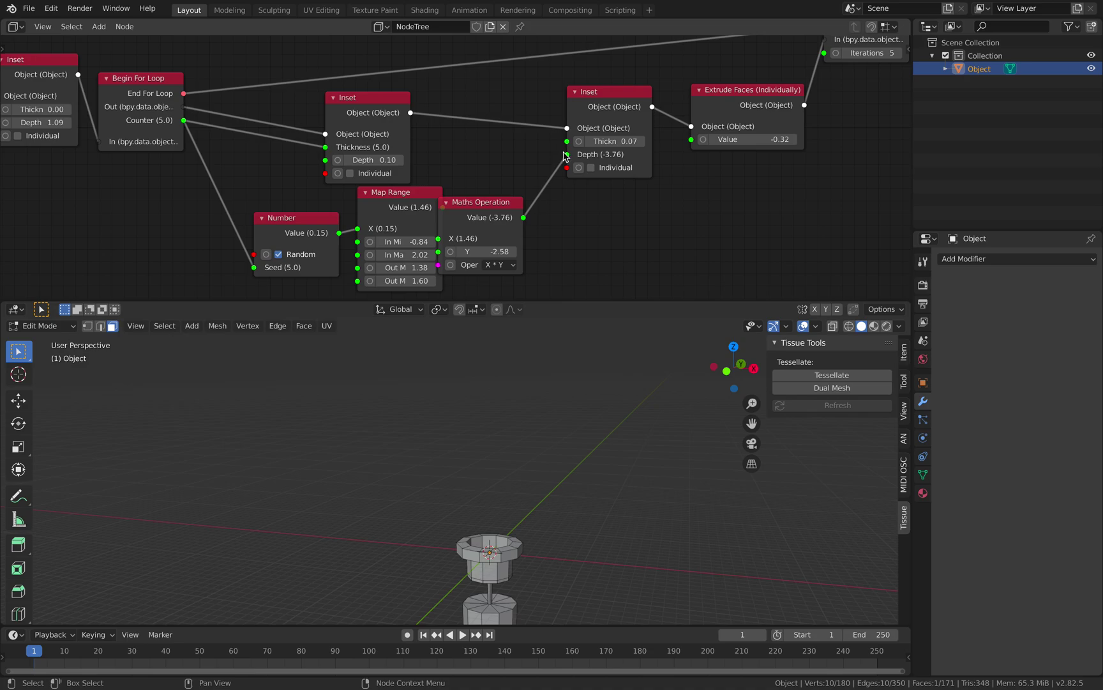
- Set the looped Extrude Faces value to 0.76 and the Maths Operation's Y to -1.20, shifting the Maths Operation node closer to the Inset
{"action": "middle_click_drag", "start_coordinate": [522, 332], "coordinate": [517, 305], "text": "shift"}
{"action": "middle_click_drag", "start_coordinate": [554, 509], "coordinate": [527, 447]}
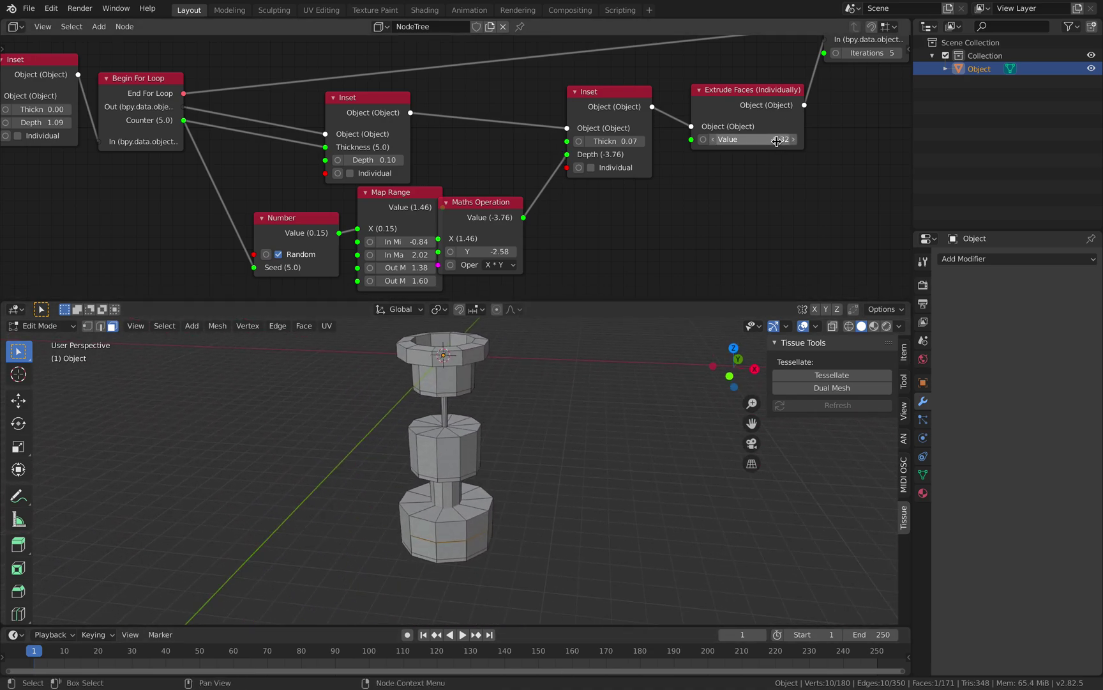
{"action": "mouse_move", "coordinate": [781, 139]}
{"action": "left_mouse_down"}
{"action": "mouse_move", "coordinate": [790, 139]}
{"action": "mouse_move", "coordinate": [781, 141]}
{"action": "left_mouse_up"}
{"action": "middle_click_drag", "start_coordinate": [651, 189], "coordinate": [706, 182]}
{"action": "left_click_drag", "start_coordinate": [547, 200], "coordinate": [558, 176]}
{"action": "mouse_move", "coordinate": [536, 220]}
{"action": "left_mouse_down"}
{"action": "mouse_move", "coordinate": [586, 221]}
{"action": "mouse_move", "coordinate": [555, 222]}
{"action": "left_mouse_up"}
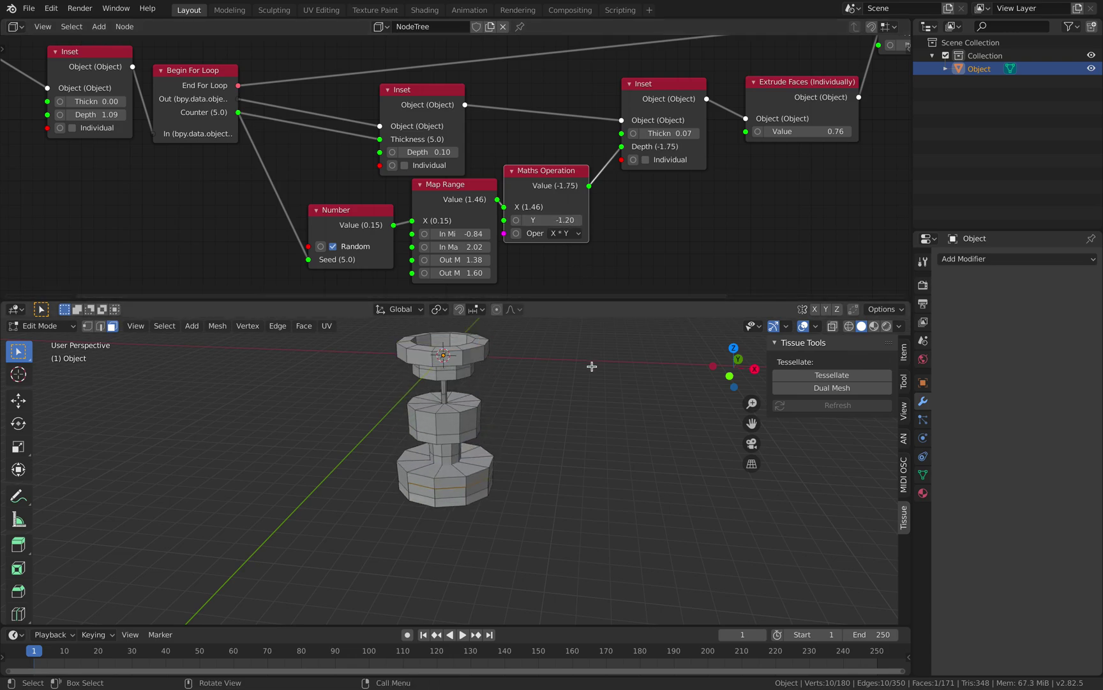
- Turn on the Face Orientation overlay and set the Maths Operation's Y to 1.74
{"action": "left_click", "coordinate": [817, 328]}
{"action": "left_click", "coordinate": [739, 565]}
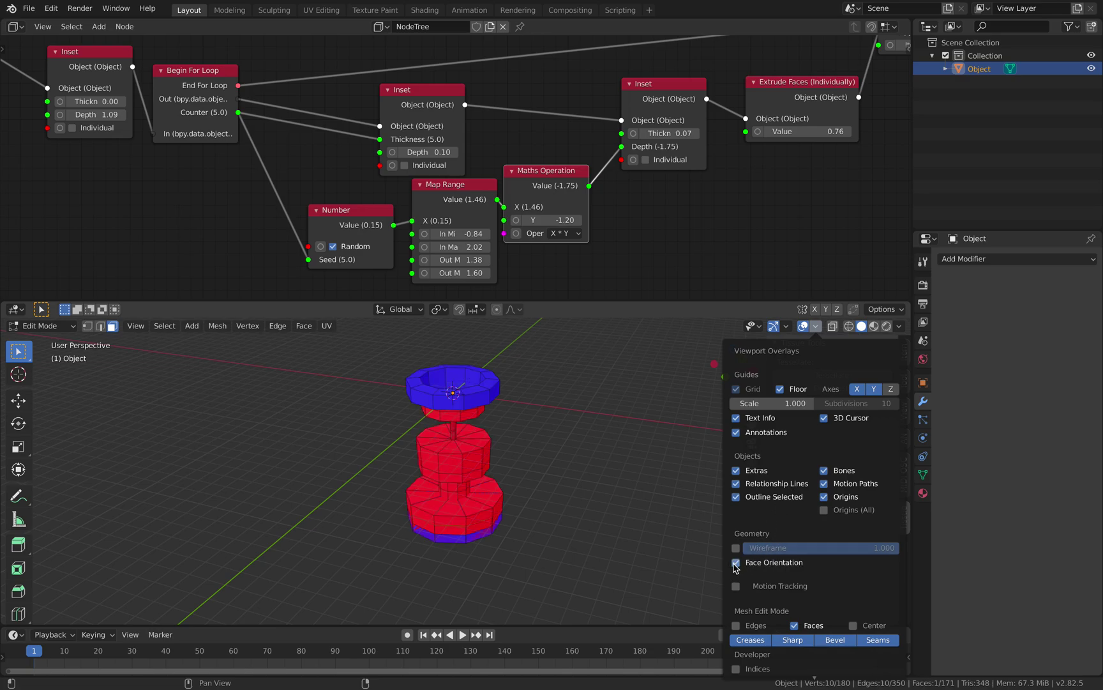
{"action": "left_click_drag", "start_coordinate": [556, 219], "coordinate": [511, 219]}
{"action": "middle_click_drag", "start_coordinate": [526, 429], "coordinate": [519, 277], "text": "shift"}
{"action": "middle_click_drag", "start_coordinate": [552, 402], "coordinate": [537, 497], "text": "shift"}
{"action": "left_click_drag", "start_coordinate": [562, 223], "coordinate": [627, 219]}
{"action": "middle_click_drag", "start_coordinate": [611, 226], "coordinate": [606, 267]}
- Tidy the node layout by repositioning the Circle, first Inset, Begin For Loop, looped Inset and Extrude Faces nodes
{"action": "scroll", "coordinate": [505, 185], "scroll_direction": "down", "scroll_amount": 3}
{"action": "middle_click_drag", "start_coordinate": [431, 162], "coordinate": [453, 183]}
{"action": "left_click", "coordinate": [190, 133]}
{"action": "middle_click_drag", "start_coordinate": [159, 129], "coordinate": [208, 168]}
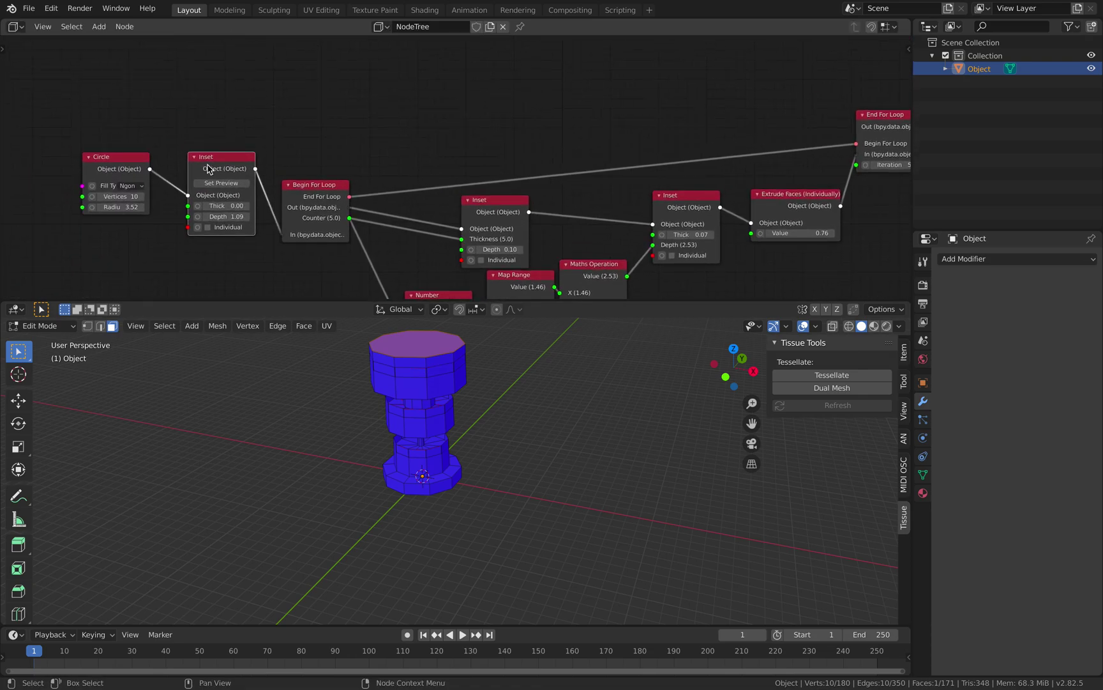
{"action": "left_click_drag", "start_coordinate": [146, 156], "coordinate": [107, 142]}
{"action": "left_click_drag", "start_coordinate": [196, 160], "coordinate": [146, 130]}
{"action": "middle_click_drag", "start_coordinate": [308, 169], "coordinate": [279, 156]}
{"action": "left_click_drag", "start_coordinate": [290, 171], "coordinate": [246, 134]}
{"action": "left_click_drag", "start_coordinate": [455, 185], "coordinate": [438, 171]}
{"action": "middle_click_drag", "start_coordinate": [528, 176], "coordinate": [467, 181]}
{"action": "left_click_drag", "start_coordinate": [600, 180], "coordinate": [595, 187]}
{"action": "left_click_drag", "start_coordinate": [719, 188], "coordinate": [713, 193]}
{"action": "middle_click_drag", "start_coordinate": [619, 223], "coordinate": [579, 186]}
{"action": "scroll", "coordinate": [463, 347], "scroll_direction": "up", "scroll_amount": 1}
{"action": "scroll", "coordinate": [426, 416], "scroll_direction": "down", "scroll_amount": 1}
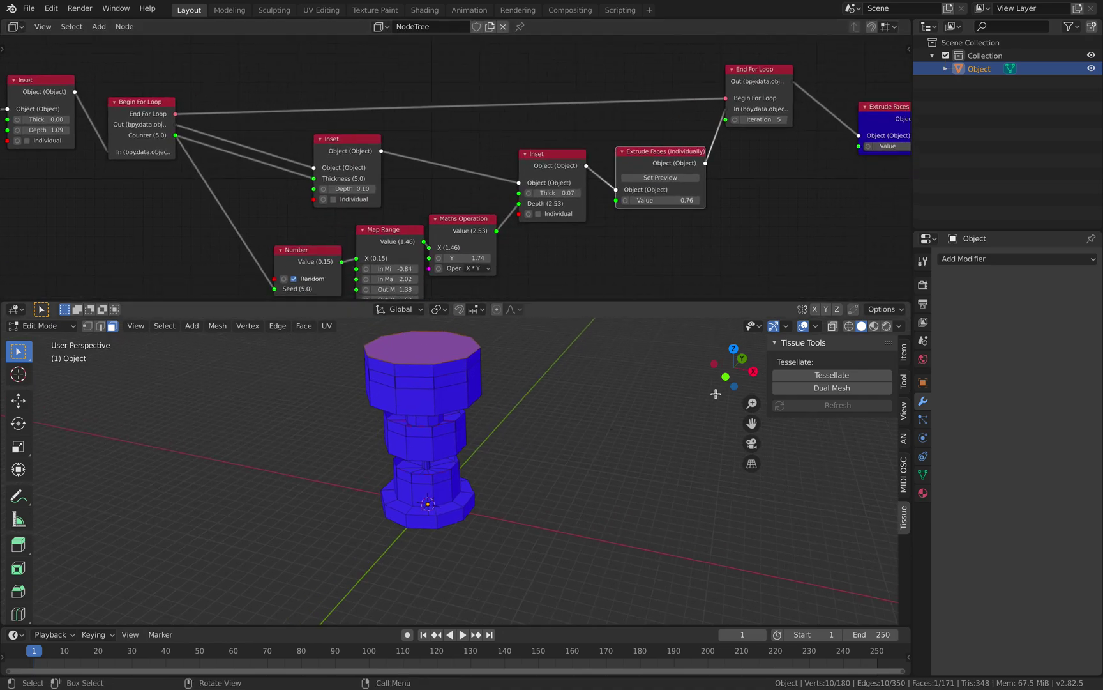
- Set the Maths Operation's Y to 2.70 and inspect the stacked form
{"action": "middle_click_drag", "start_coordinate": [525, 254], "coordinate": [491, 209]}
{"action": "left_click_drag", "start_coordinate": [491, 211], "coordinate": [454, 212]}
{"action": "middle_click_drag", "start_coordinate": [497, 484], "coordinate": [542, 414], "text": "shift"}
{"action": "left_click_drag", "start_coordinate": [479, 213], "coordinate": [531, 215]}
{"action": "middle_click_drag", "start_coordinate": [548, 326], "coordinate": [529, 428], "text": "shift"}
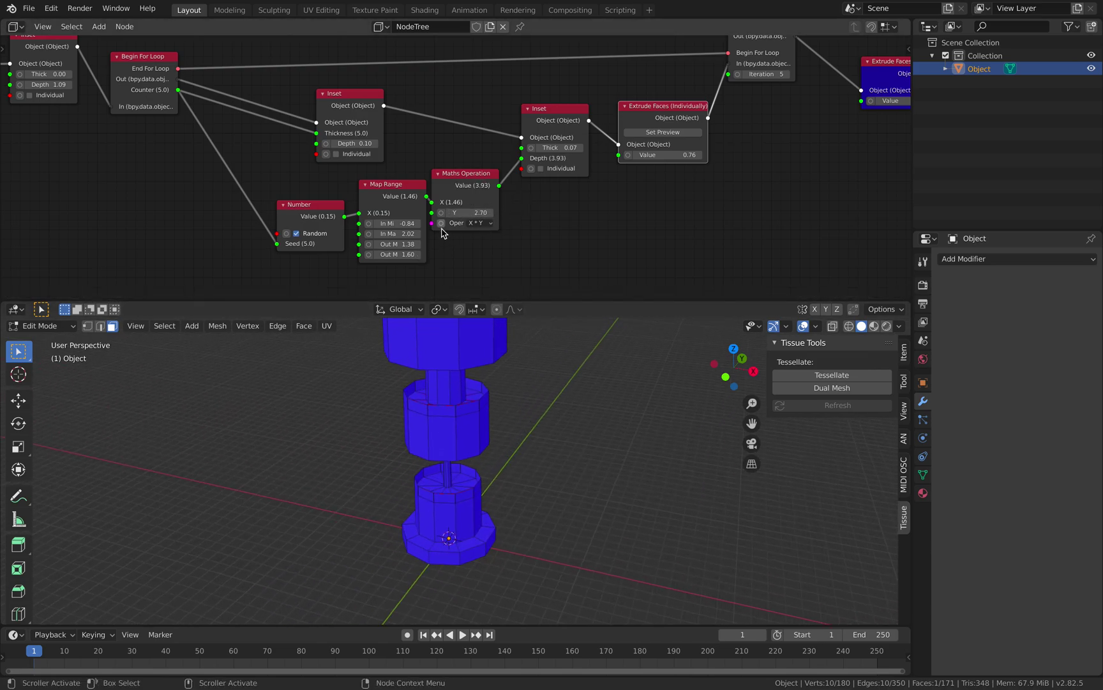
- Set the Map Range node's In Min to -0.80, Out Min to 0.06 and Out Max to 1.85, and move it clear of the Maths Operation
{"action": "scroll", "coordinate": [409, 281], "scroll_direction": "up", "scroll_amount": 2}
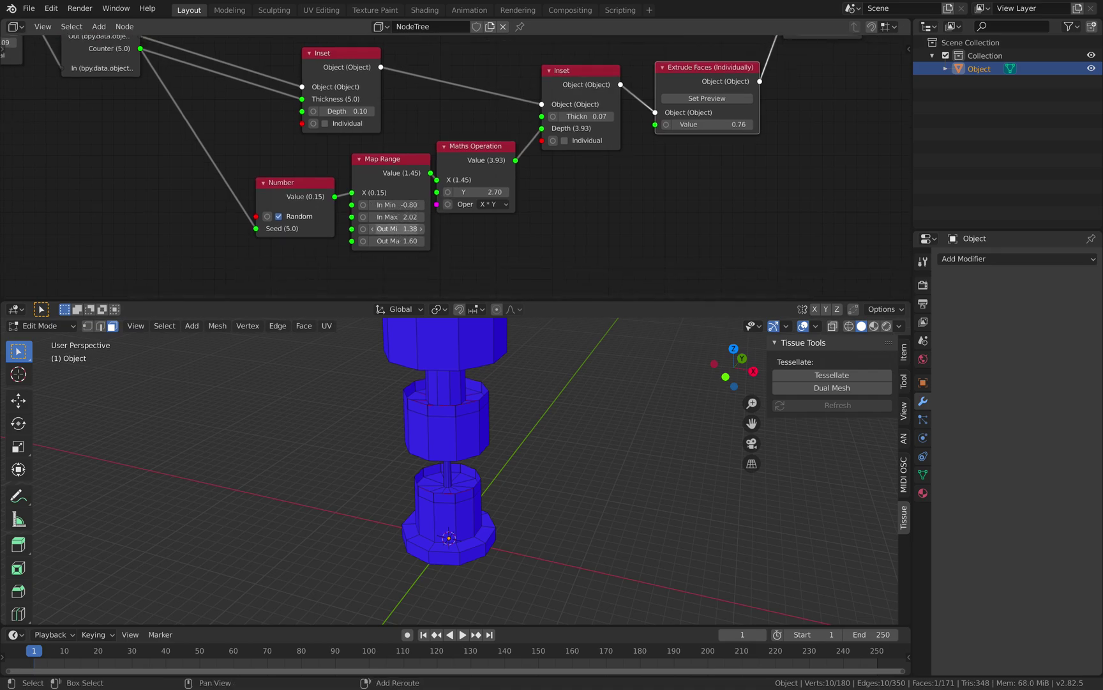
{"action": "left_click_drag", "start_coordinate": [426, 246], "coordinate": [481, 238]}
{"action": "mouse_move", "coordinate": [379, 230]}
{"action": "left_mouse_down"}
{"action": "mouse_move", "coordinate": [321, 232]}
{"action": "mouse_move", "coordinate": [387, 239]}
{"action": "left_mouse_up"}
{"action": "middle_click_drag", "start_coordinate": [313, 185], "coordinate": [335, 232]}
{"action": "left_click", "coordinate": [370, 212]}
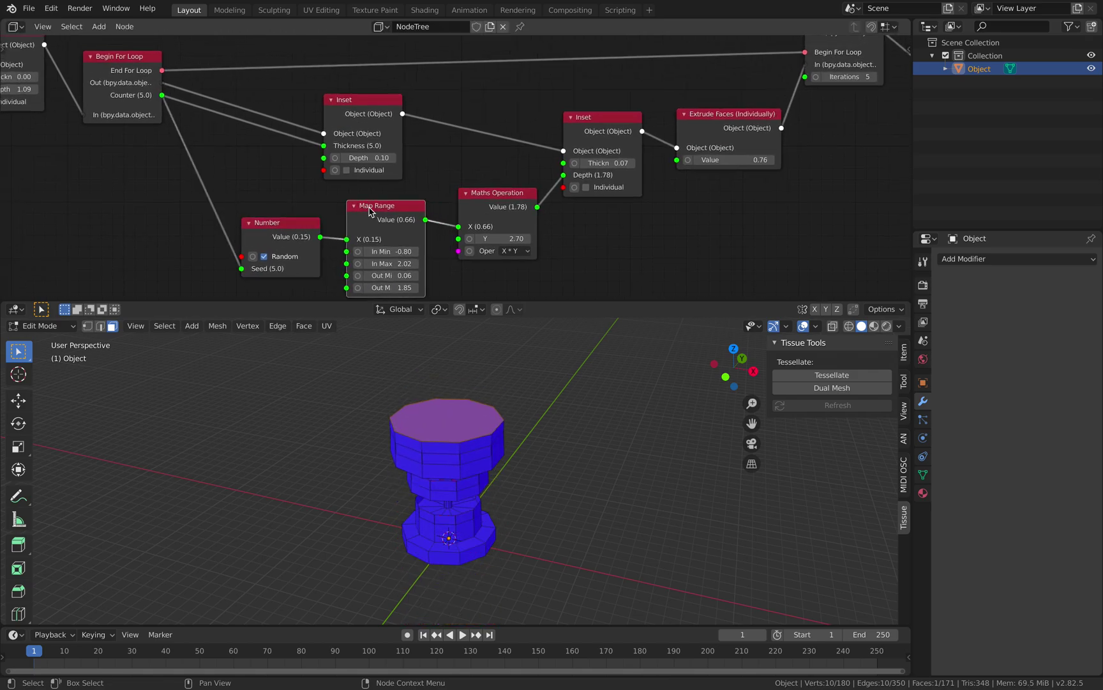
- Save the scene as a new file named circle_loop_003.blend
{"action": "left_click", "coordinate": [29, 8]}
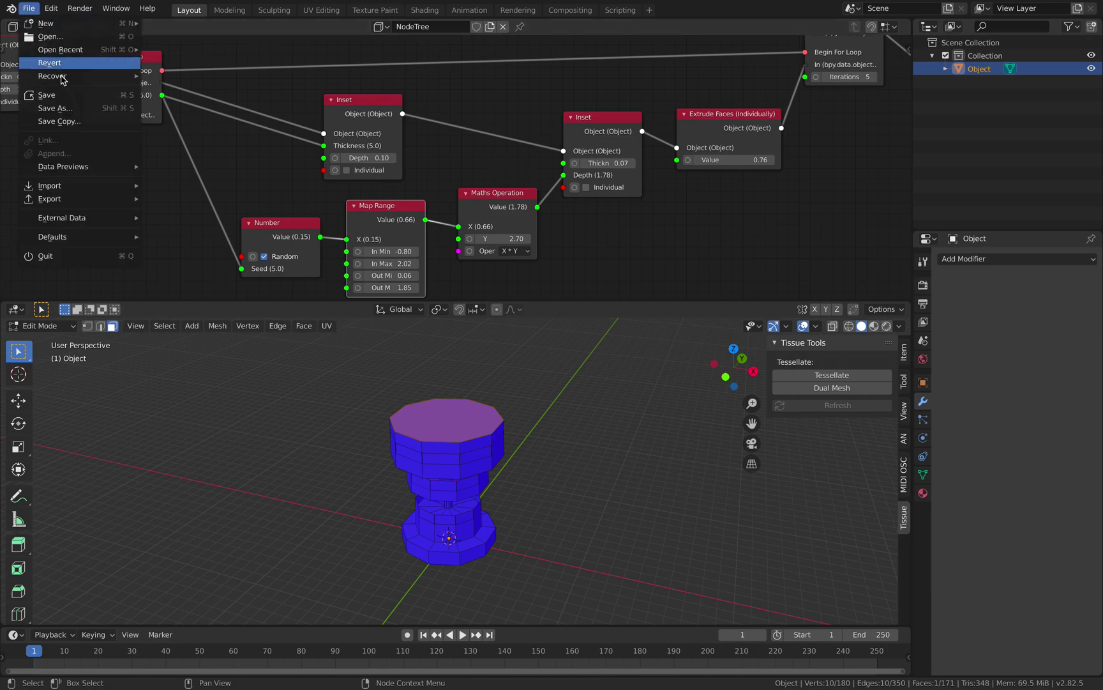
{"action": "left_click", "coordinate": [64, 109]}
{"action": "left_click", "coordinate": [803, 548]}
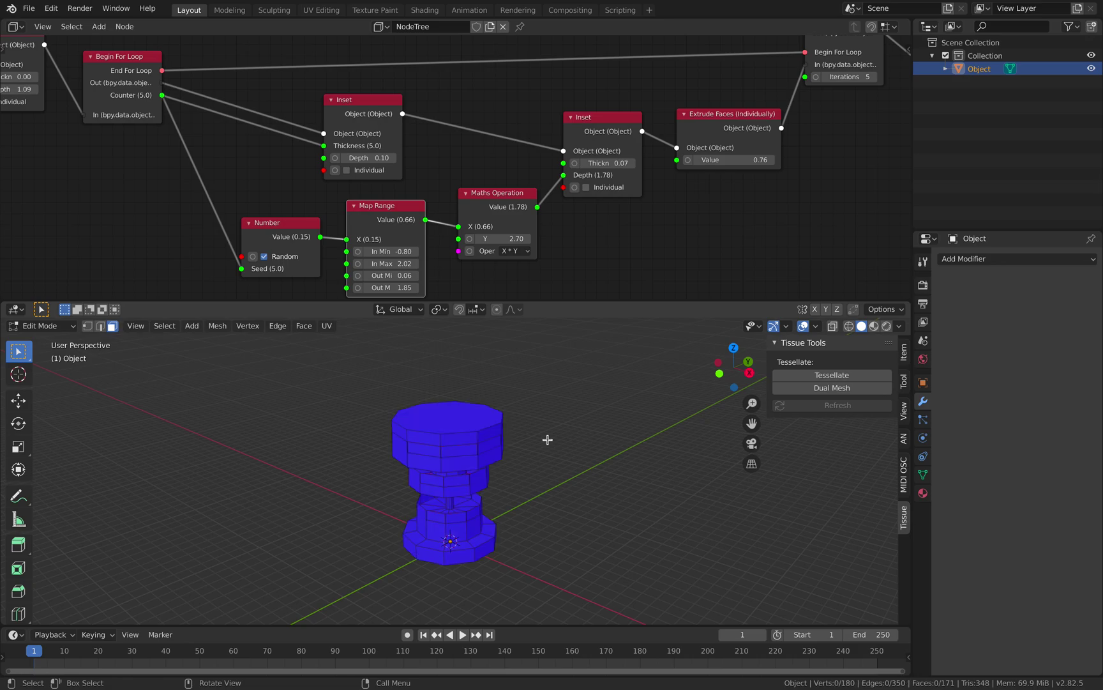
- Switch the object to Object Mode and turn off the Face Orientation overlay
{"action": "left_click", "coordinate": [41, 326]}
{"action": "left_click", "coordinate": [38, 338]}
{"action": "middle_click_drag", "start_coordinate": [453, 427], "coordinate": [453, 430]}
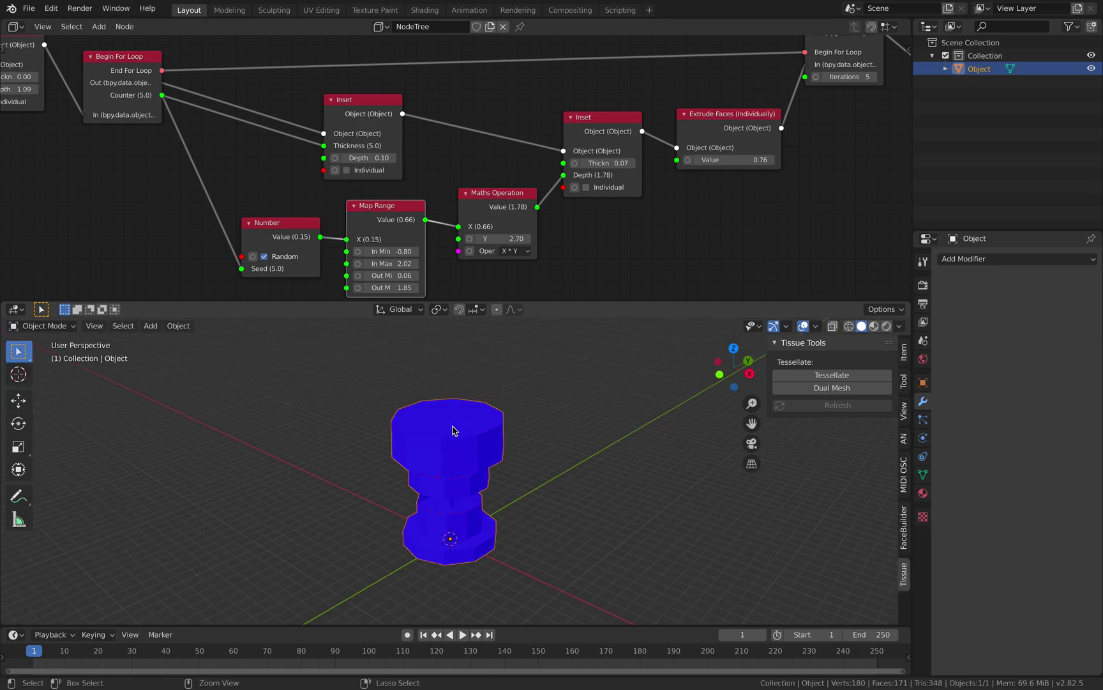
{"action": "middle_click_drag", "start_coordinate": [553, 398], "coordinate": [594, 383]}
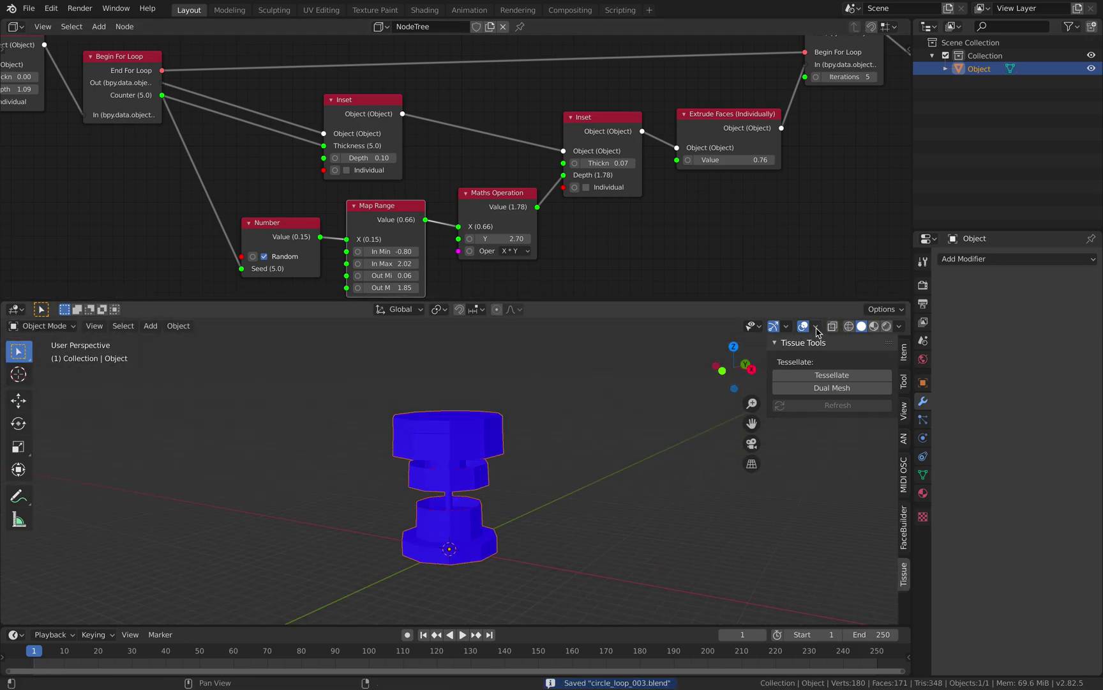
{"action": "left_click", "coordinate": [817, 327]}
{"action": "left_click", "coordinate": [738, 563]}
{"action": "middle_click_drag", "start_coordinate": [589, 470], "coordinate": [589, 483]}
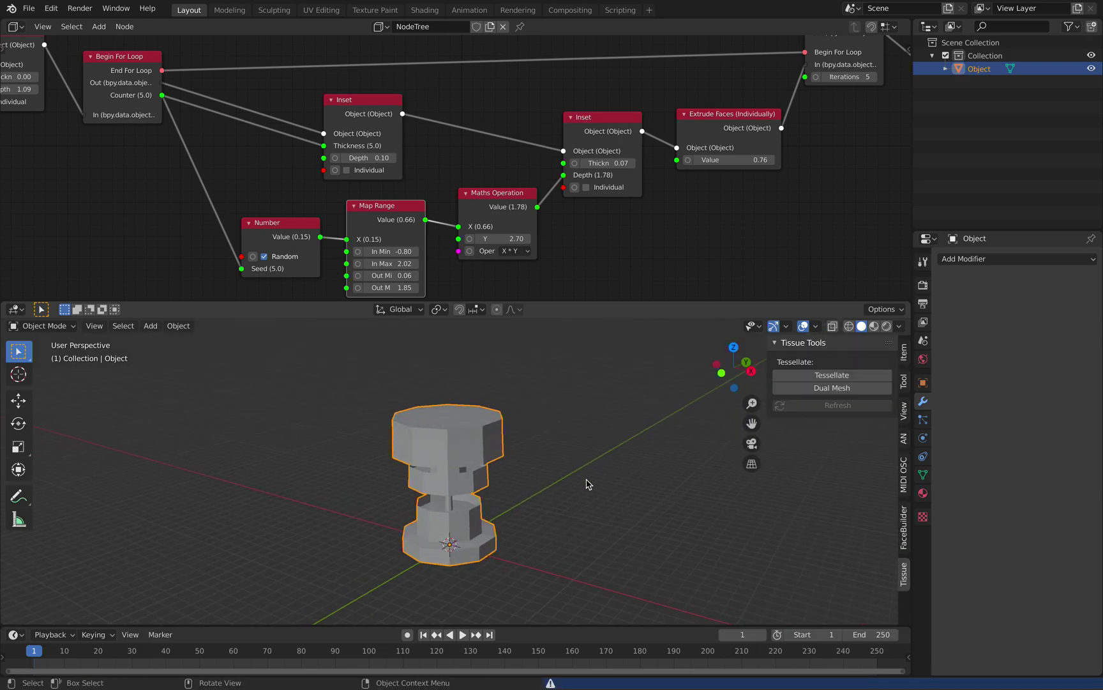
{"action": "left_click", "coordinate": [587, 481]}
- Save the file and reposition the nodes, moving the Circle node well away from the first Inset to make room for other primitives
{"action": "key", "text": "ctrl+s"}
{"action": "scroll", "coordinate": [338, 186], "scroll_direction": "down", "scroll_amount": 3}
{"action": "middle_click_drag", "start_coordinate": [224, 138], "coordinate": [278, 166]}
{"action": "left_click_drag", "start_coordinate": [152, 92], "coordinate": [146, 70]}
{"action": "left_click_drag", "start_coordinate": [241, 112], "coordinate": [238, 108]}
{"action": "middle_click_drag", "start_coordinate": [706, 98], "coordinate": [603, 123]}
{"action": "left_click", "coordinate": [703, 109]}
{"action": "left_click_drag", "start_coordinate": [703, 109], "coordinate": [712, 111]}
{"action": "left_click_drag", "start_coordinate": [840, 138], "coordinate": [840, 113]}
{"action": "middle_click_drag", "start_coordinate": [554, 103], "coordinate": [719, 60]}
{"action": "middle_click_drag", "start_coordinate": [525, 415], "coordinate": [535, 441]}
{"action": "middle_click_drag", "start_coordinate": [216, 113], "coordinate": [387, 111]}
{"action": "left_click_drag", "start_coordinate": [276, 90], "coordinate": [118, 105]}
{"action": "middle_click_drag", "start_coordinate": [218, 135], "coordinate": [183, 155]}
- Add a Grid node below the Circle node
{"action": "key", "text": "shift+a"}
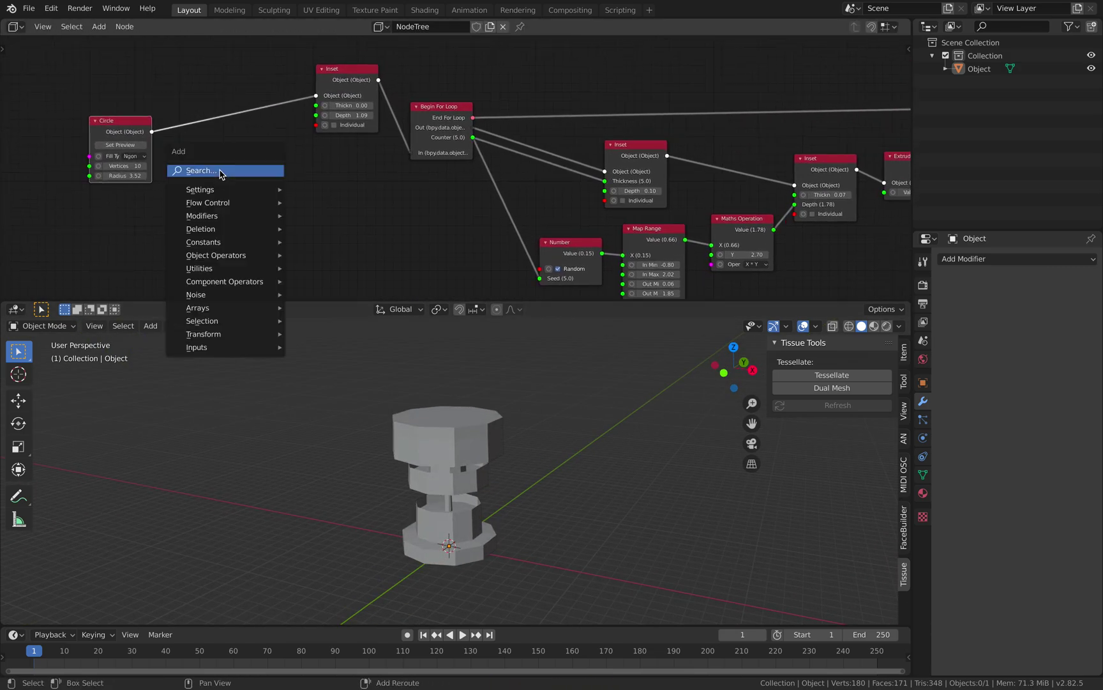
{"action": "left_click", "coordinate": [220, 171]}
{"action": "type", "text": "pla"}
{"action": "key", "text": "BackSpace"}
{"action": "key", "text": "BackSpace"}
{"action": "key", "text": "BackSpace"}
{"action": "type", "text": "gri"}
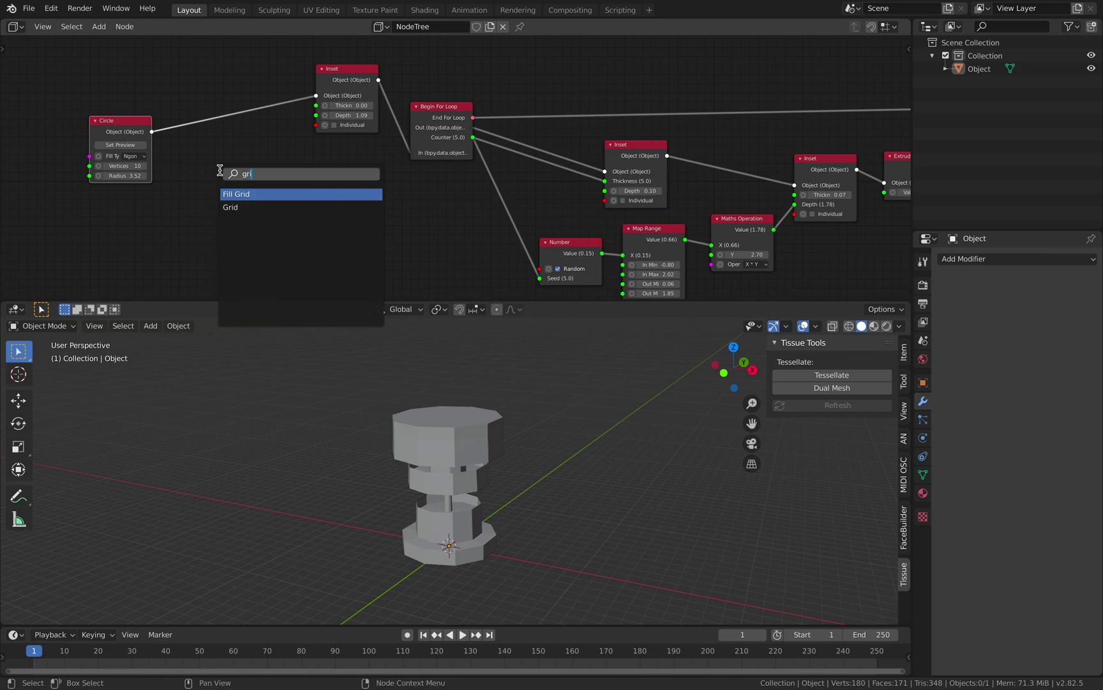
{"action": "left_click", "coordinate": [229, 206]}
- Add an Ico Sphere node beside the Grid node
{"action": "key", "text": "shift+a"}
{"action": "left_click", "coordinate": [278, 181]}
{"action": "type", "text": "ico"}
{"action": "key", "text": "Return"}
{"action": "left_click", "coordinate": [279, 186]}
{"action": "scroll", "coordinate": [311, 169], "scroll_direction": "up", "scroll_amount": 1}
- Feed the Ico Sphere into the first Inset in place of the Circle, move it next to that Inset, and deselect all mesh faces
{"action": "left_click_drag", "start_coordinate": [320, 201], "coordinate": [343, 120]}
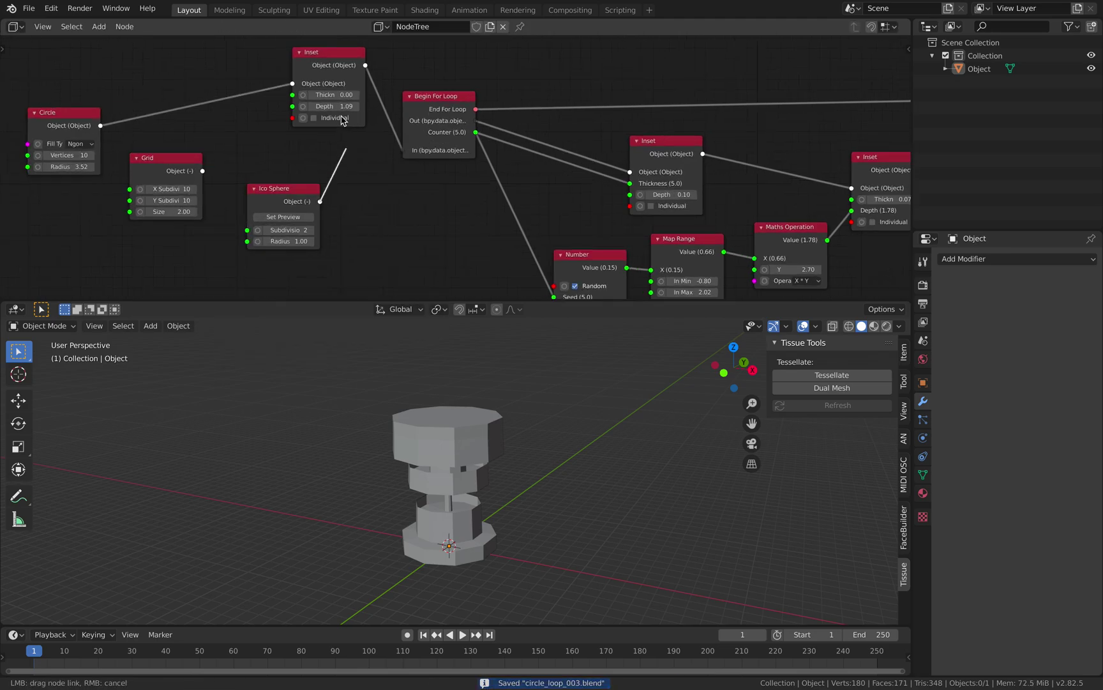
{"action": "left_click_drag", "start_coordinate": [300, 85], "coordinate": [294, 84]}
{"action": "left_click_drag", "start_coordinate": [298, 187], "coordinate": [226, 87]}
{"action": "scroll", "coordinate": [487, 520], "scroll_direction": "down", "scroll_amount": 2}
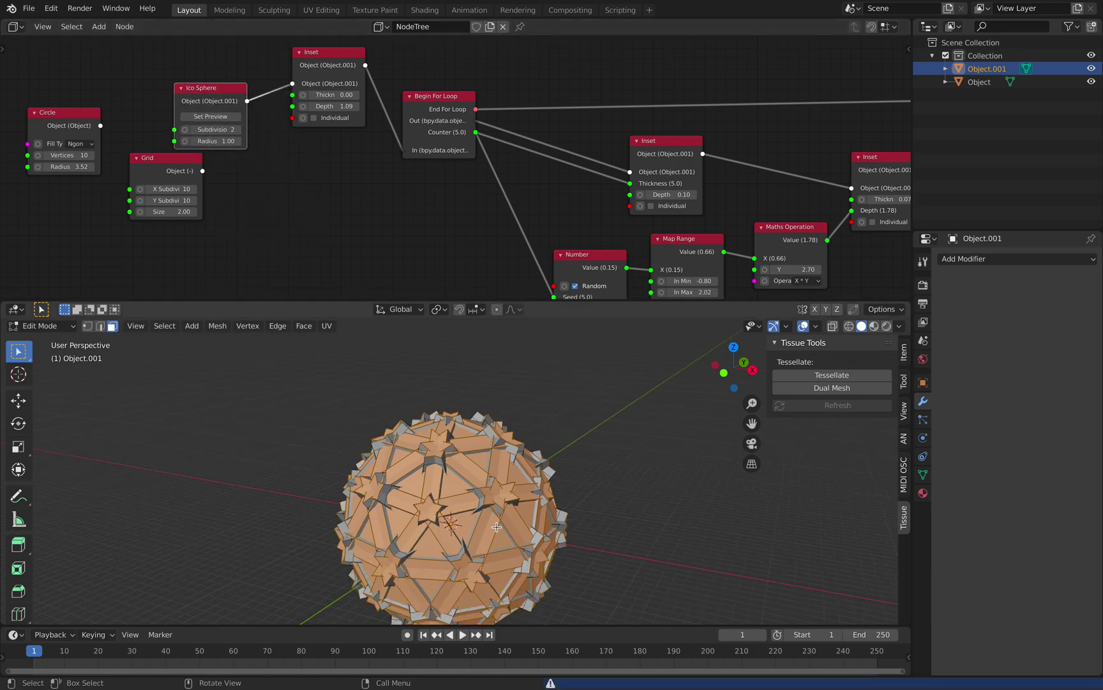
{"action": "middle_click_drag", "start_coordinate": [486, 521], "coordinate": [524, 447]}
{"action": "key", "text": "alt+a"}
{"action": "middle_click_drag", "start_coordinate": [765, 382], "coordinate": [734, 388]}
{"action": "scroll", "coordinate": [528, 409], "scroll_direction": "up", "scroll_amount": 1}
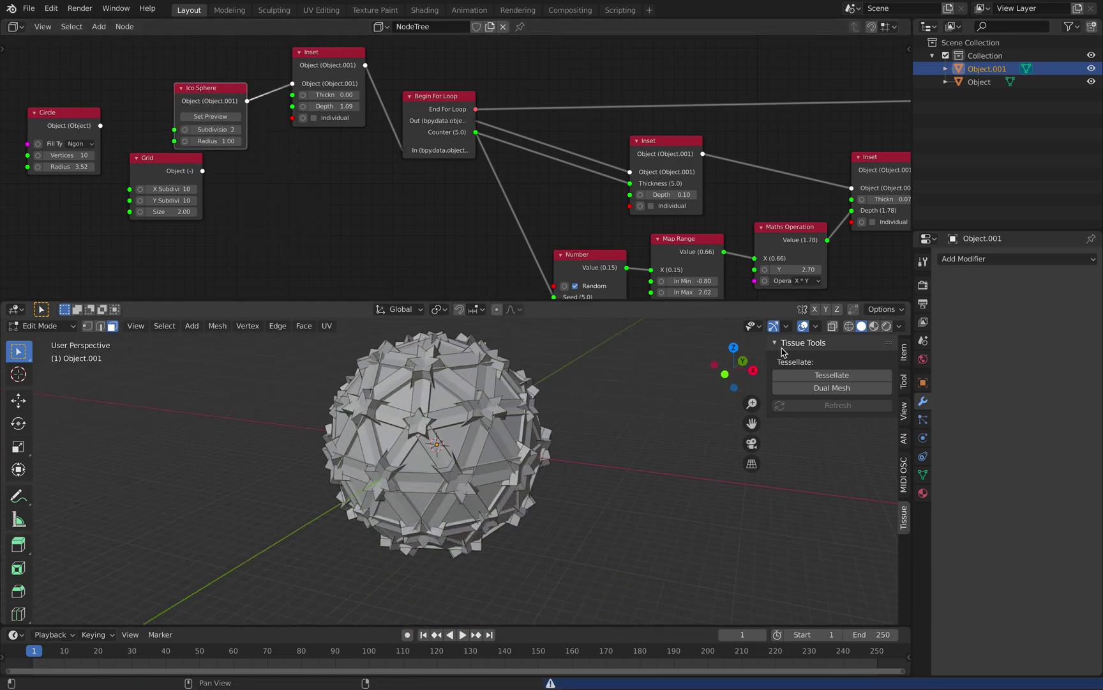
- Check the sphere's face normals with the Face Orientation overlay
{"action": "left_click", "coordinate": [817, 326]}
{"action": "left_click", "coordinate": [738, 564]}
{"action": "left_click", "coordinate": [737, 563]}
{"action": "left_click", "coordinate": [734, 563]}
{"action": "left_click", "coordinate": [735, 563]}
{"action": "middle_click_drag", "start_coordinate": [600, 446], "coordinate": [506, 468], "text": "shift"}
- Switch the spiked sphere to Object Mode and frame it with free space beside it
{"action": "left_click", "coordinate": [42, 327]}
{"action": "left_click", "coordinate": [45, 340]}
{"action": "middle_click_drag", "start_coordinate": [327, 436], "coordinate": [225, 423], "text": "shift"}
{"action": "middle_click_drag", "start_coordinate": [225, 423], "coordinate": [269, 402]}
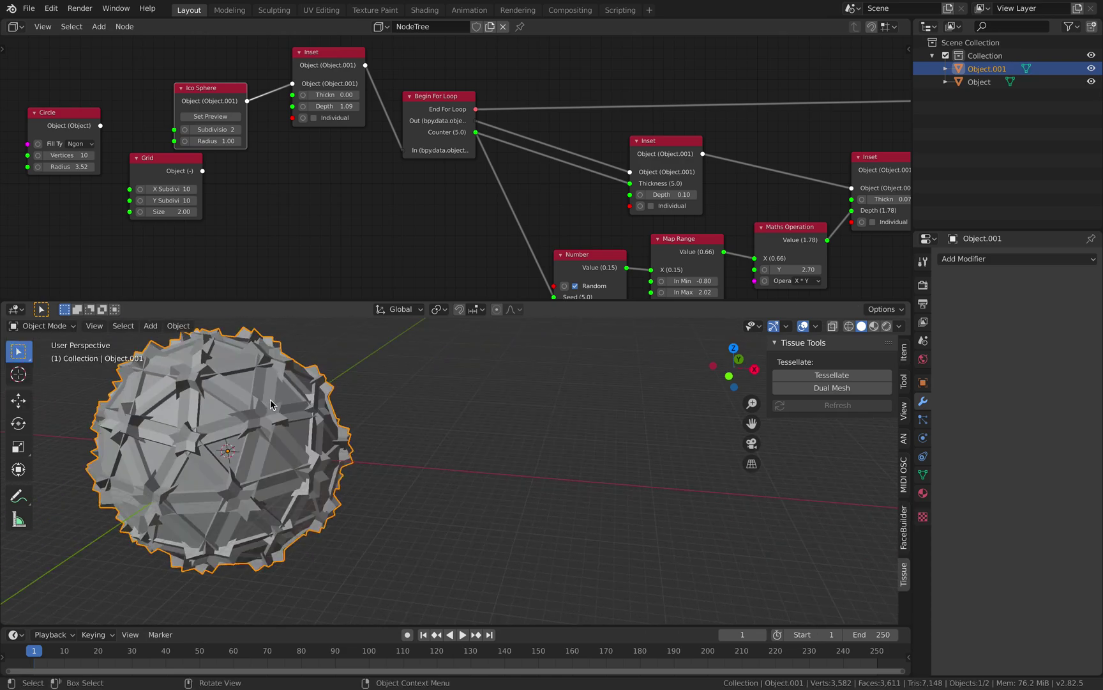
- Duplicate the spiked sphere and place the copy beside the original
{"action": "key", "text": "shift+d"}
{"action": "left_click", "coordinate": [569, 407]}
{"action": "middle_click_drag", "start_coordinate": [575, 407], "coordinate": [520, 422]}
{"action": "scroll", "coordinate": [551, 422], "scroll_direction": "down", "scroll_amount": 1}
- Try out a Displace modifier on the duplicated sphere and remove it
{"action": "left_click", "coordinate": [974, 261]}
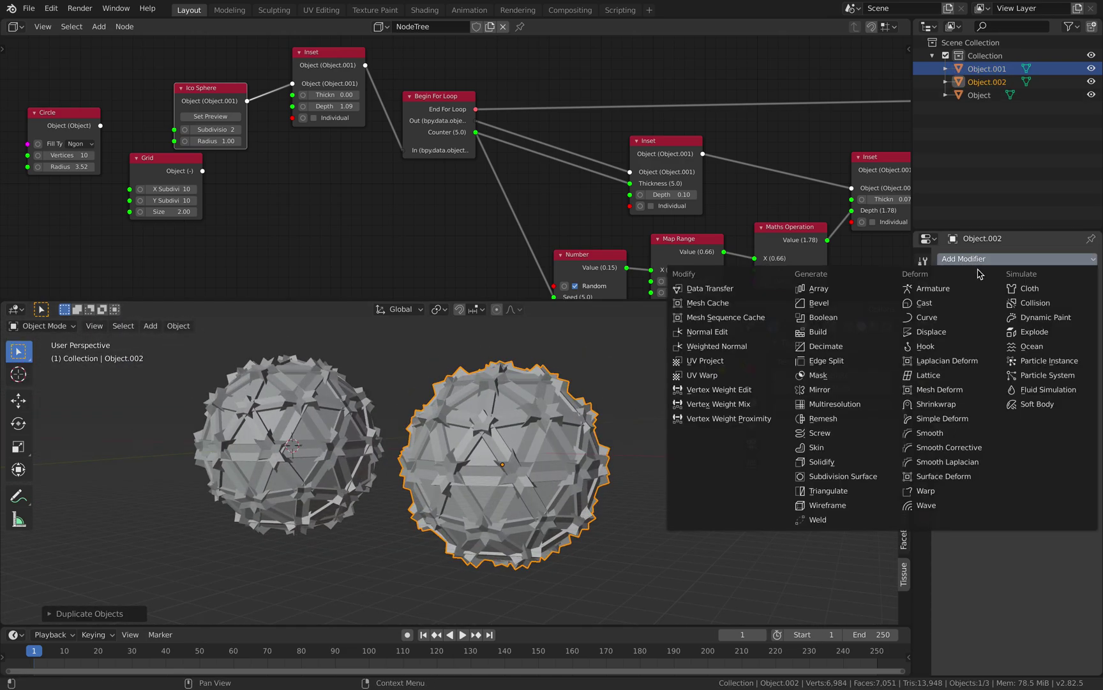
{"action": "left_click", "coordinate": [963, 332]}
{"action": "mouse_move", "coordinate": [1060, 403]}
{"action": "left_mouse_down"}
{"action": "mouse_move", "coordinate": [1012, 404]}
{"action": "mouse_move", "coordinate": [1061, 391]}
{"action": "left_mouse_up"}
{"action": "left_click", "coordinate": [1090, 279]}
{"action": "left_click", "coordinate": [977, 260]}
{"action": "middle_click_drag", "start_coordinate": [559, 461], "coordinate": [630, 460]}
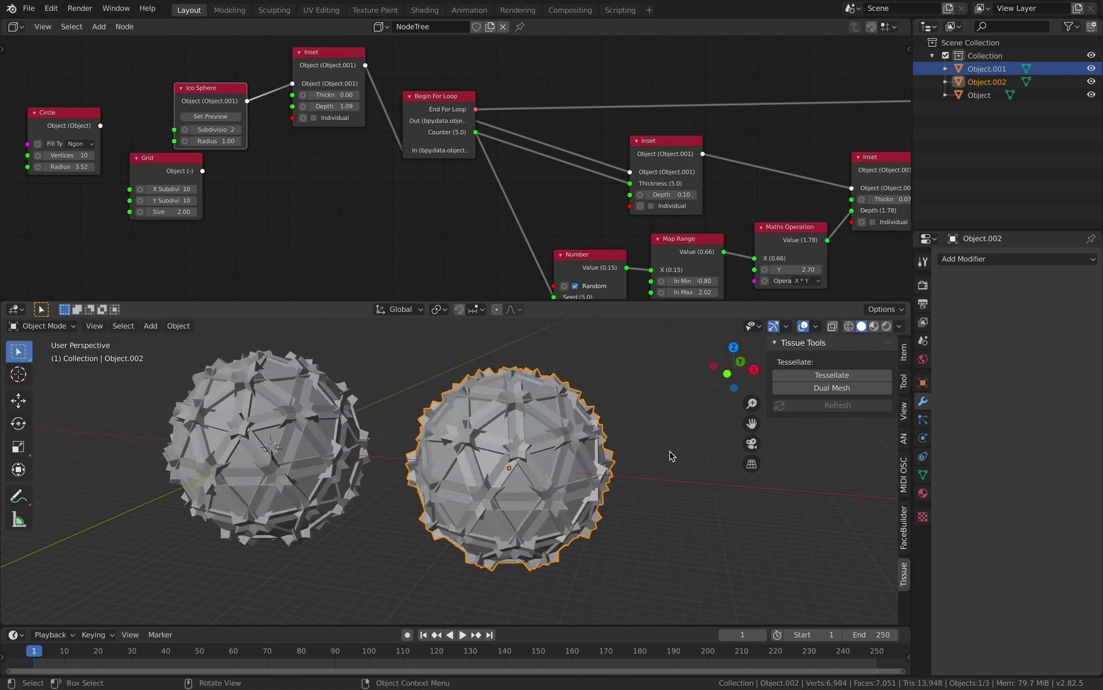
- Voxel-remesh the duplicated sphere with a 0.1 m voxel size and inspect its surface
{"action": "left_click", "coordinate": [924, 474]}
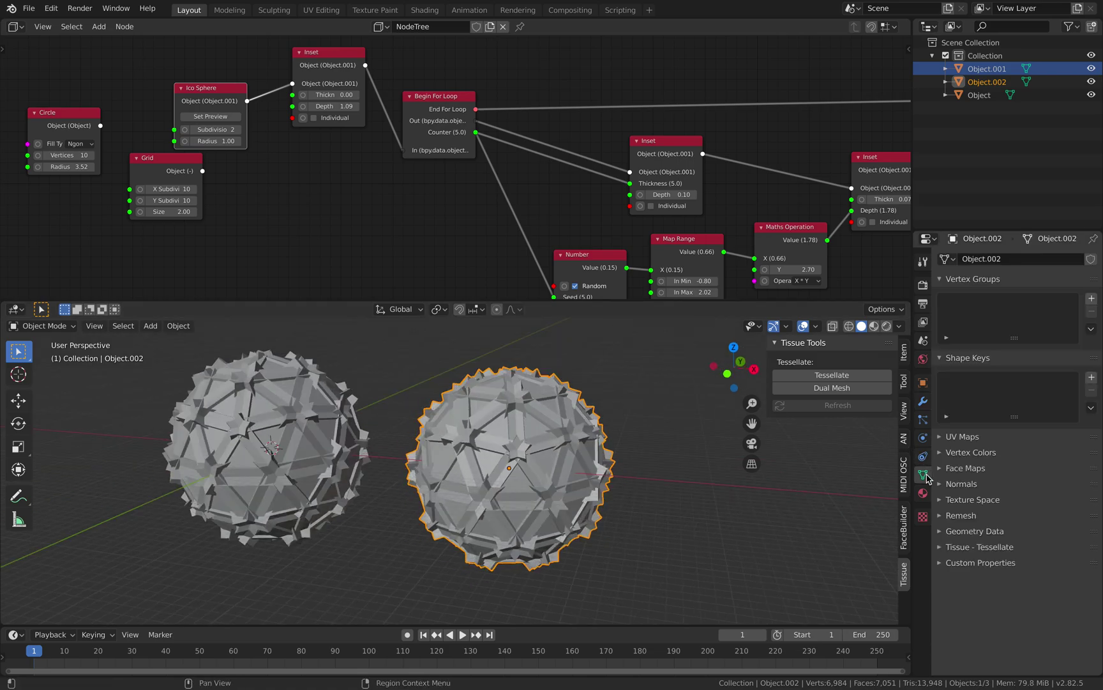
{"action": "left_click", "coordinate": [958, 516]}
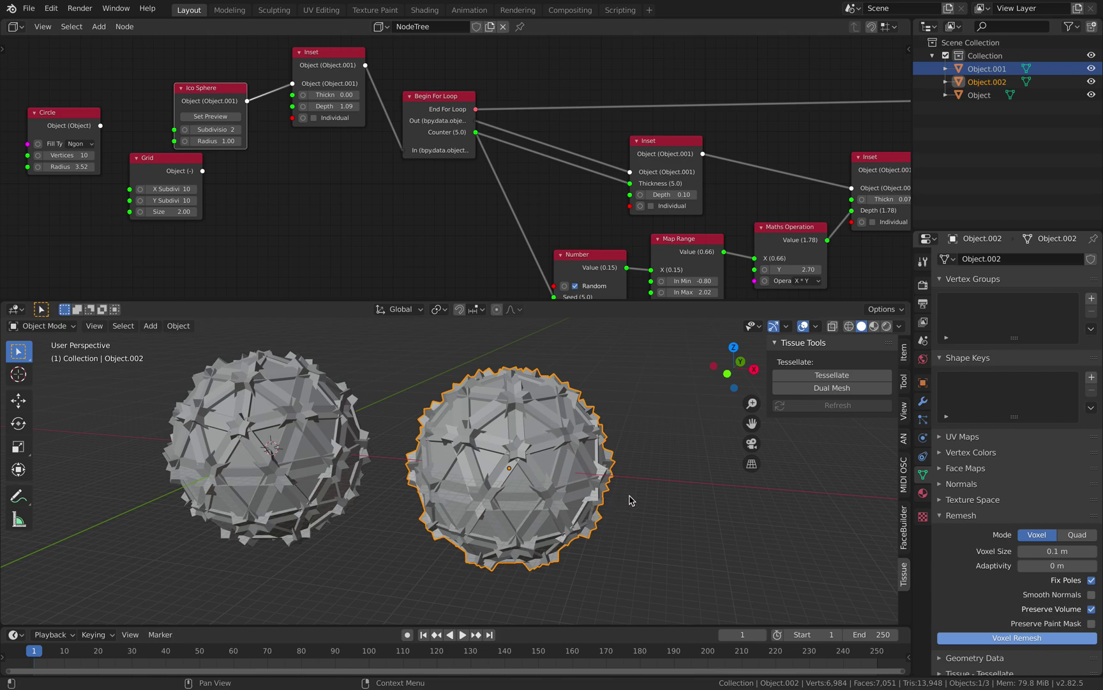
{"action": "scroll", "coordinate": [549, 440], "scroll_direction": "up", "scroll_amount": 4}
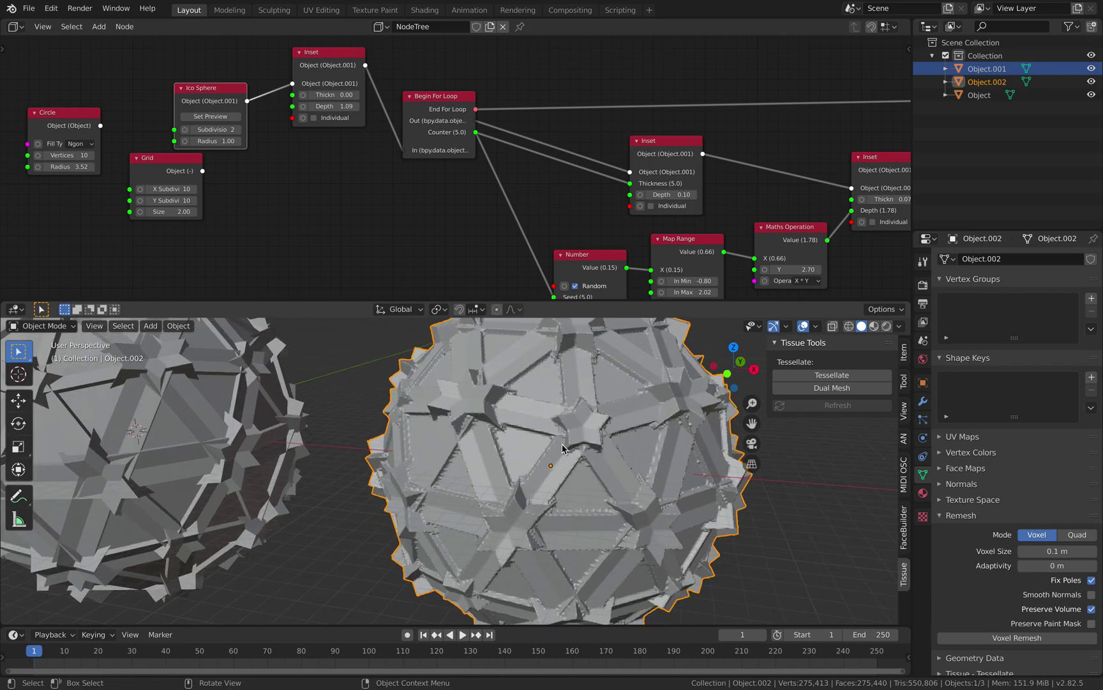
{"action": "middle_click_drag", "start_coordinate": [575, 421], "coordinate": [598, 371]}
{"action": "scroll", "coordinate": [598, 371], "scroll_direction": "down", "scroll_amount": 6}
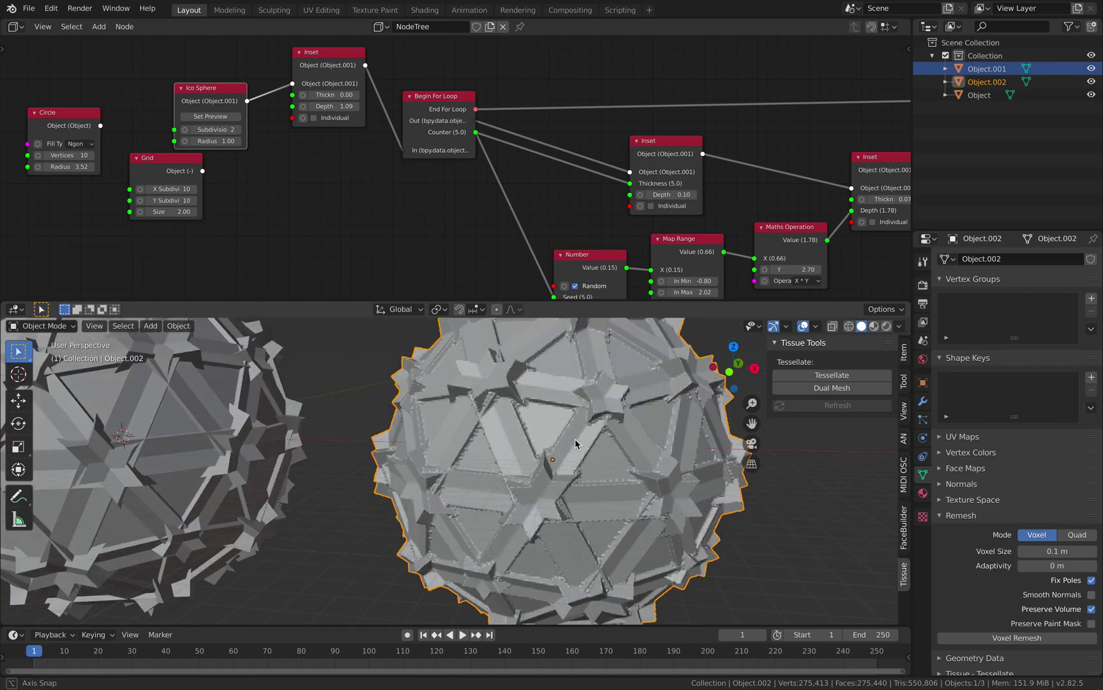
- Delete the remeshed copy and place a fresh duplicate of the original sphere beside it
{"action": "key", "text": "Delete"}
{"action": "left_click", "coordinate": [304, 412]}
{"action": "middle_click_drag", "start_coordinate": [304, 412], "coordinate": [337, 412]}
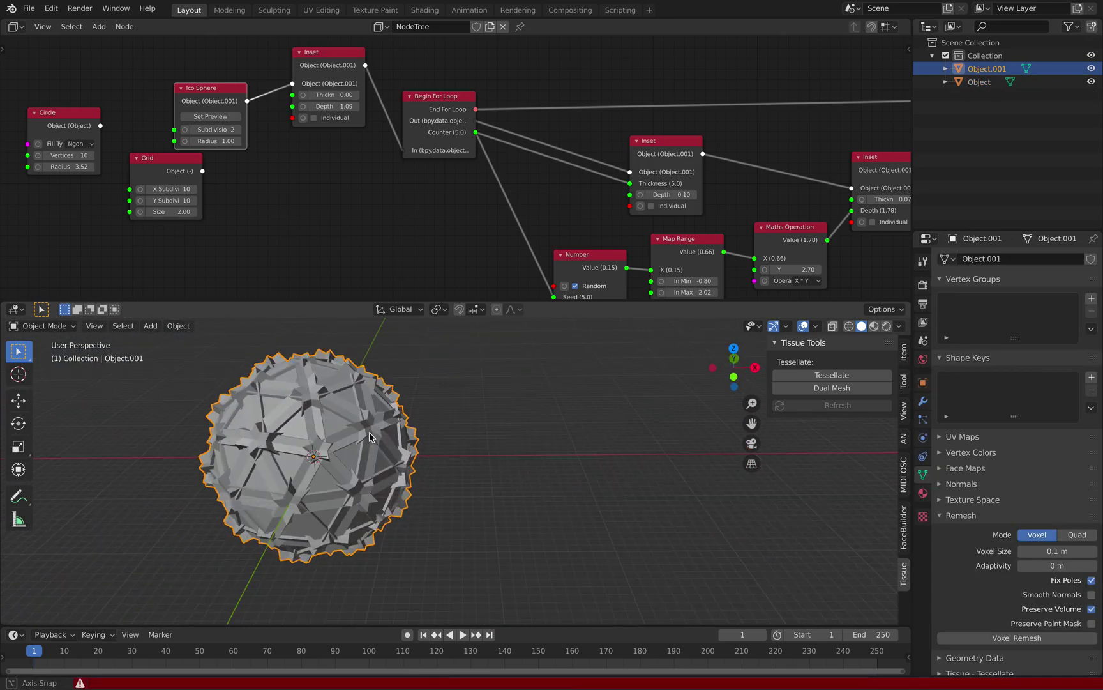
{"action": "key", "text": "shift+d"}
{"action": "left_click", "coordinate": [582, 408]}
{"action": "middle_click_drag", "start_coordinate": [583, 408], "coordinate": [529, 400], "text": "shift"}
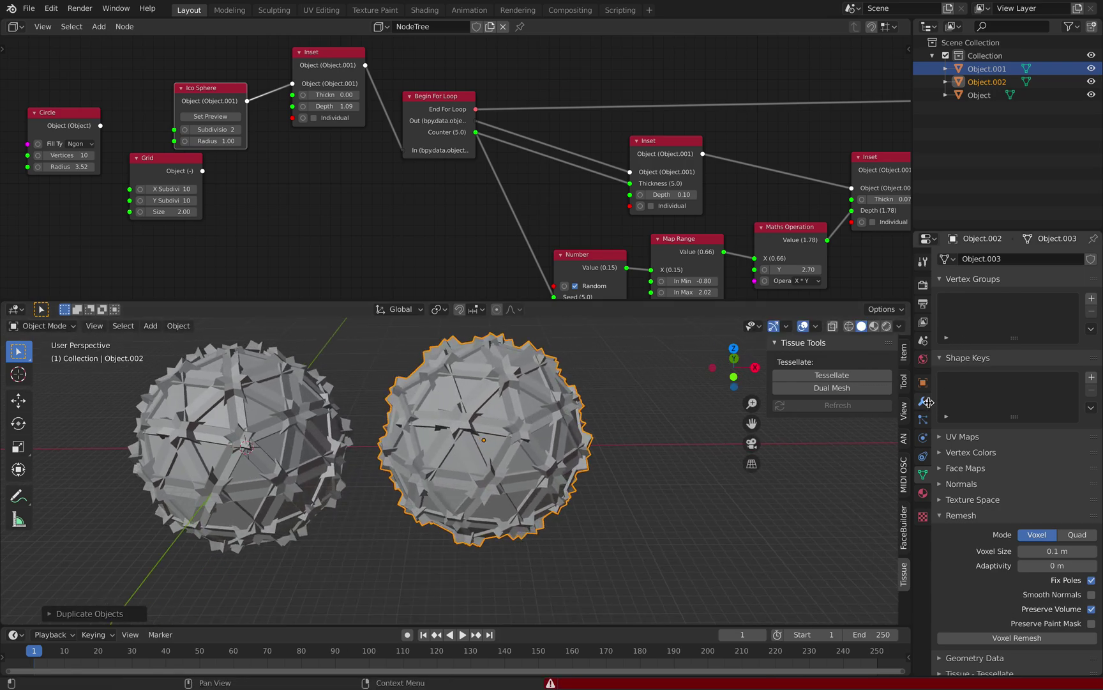
- Add a Smooth modifier with Repeat 4 to the duplicated sphere
{"action": "left_click", "coordinate": [922, 401]}
{"action": "left_click", "coordinate": [992, 258]}
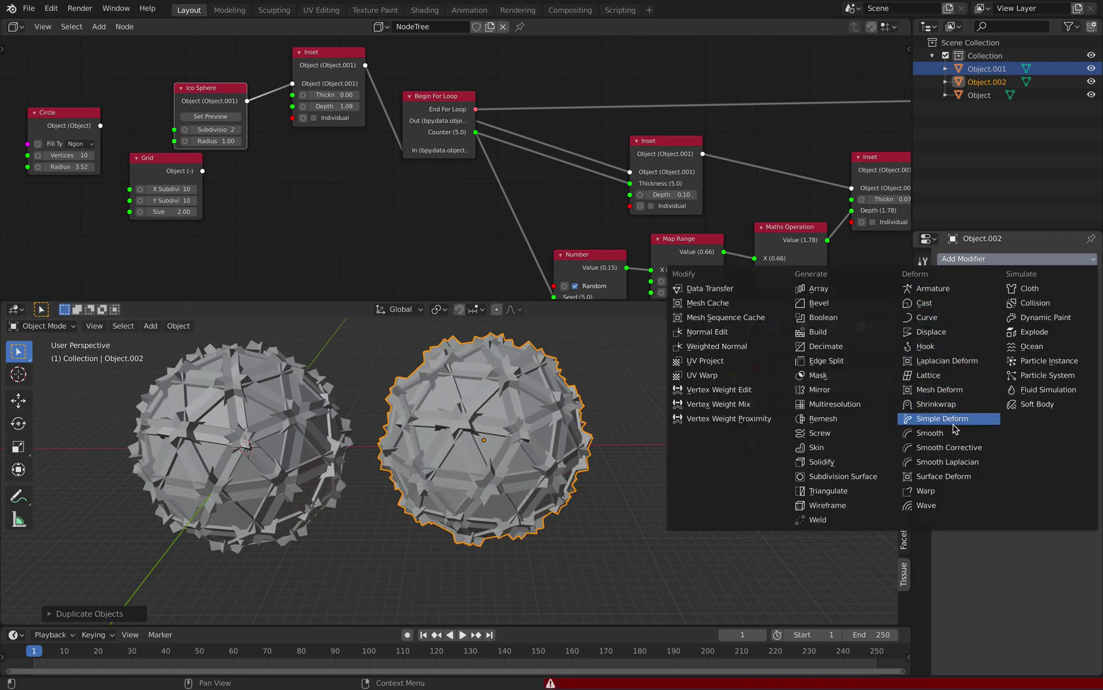
{"action": "left_click", "coordinate": [955, 433]}
{"action": "left_click", "coordinate": [1090, 334]}
{"action": "left_click", "coordinate": [1089, 333]}
{"action": "left_click", "coordinate": [1089, 333]}
- Set the Smooth modifier's Factor to 0.506 and inspect the smoothed sphere up close
{"action": "left_click_drag", "start_coordinate": [1060, 318], "coordinate": [1068, 318]}
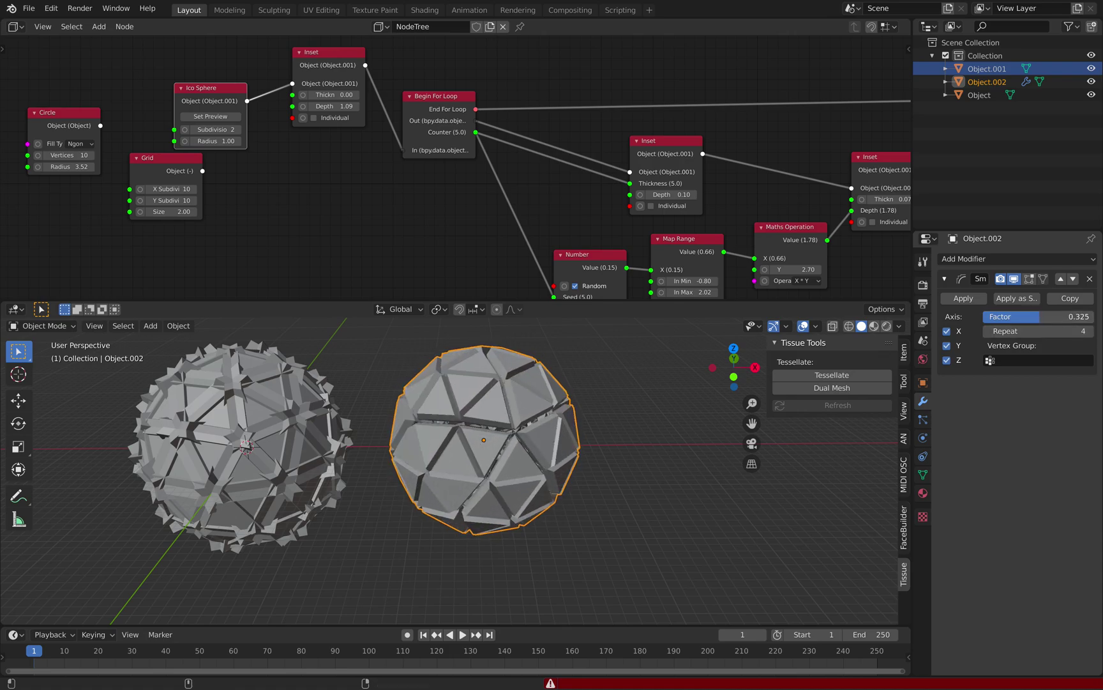
{"action": "left_click_drag", "start_coordinate": [1040, 316], "coordinate": [1042, 316]}
{"action": "middle_click_drag", "start_coordinate": [578, 440], "coordinate": [528, 511]}
{"action": "scroll", "coordinate": [568, 435], "scroll_direction": "up", "scroll_amount": 4}
{"action": "scroll", "coordinate": [527, 511], "scroll_direction": "down", "scroll_amount": 3}
{"action": "mouse_move", "coordinate": [1035, 317]}
{"action": "left_mouse_down"}
{"action": "mouse_move", "coordinate": [1076, 317]}
{"action": "mouse_move", "coordinate": [1032, 316]}
{"action": "left_mouse_up"}
{"action": "middle_click_drag", "start_coordinate": [447, 479], "coordinate": [451, 509]}
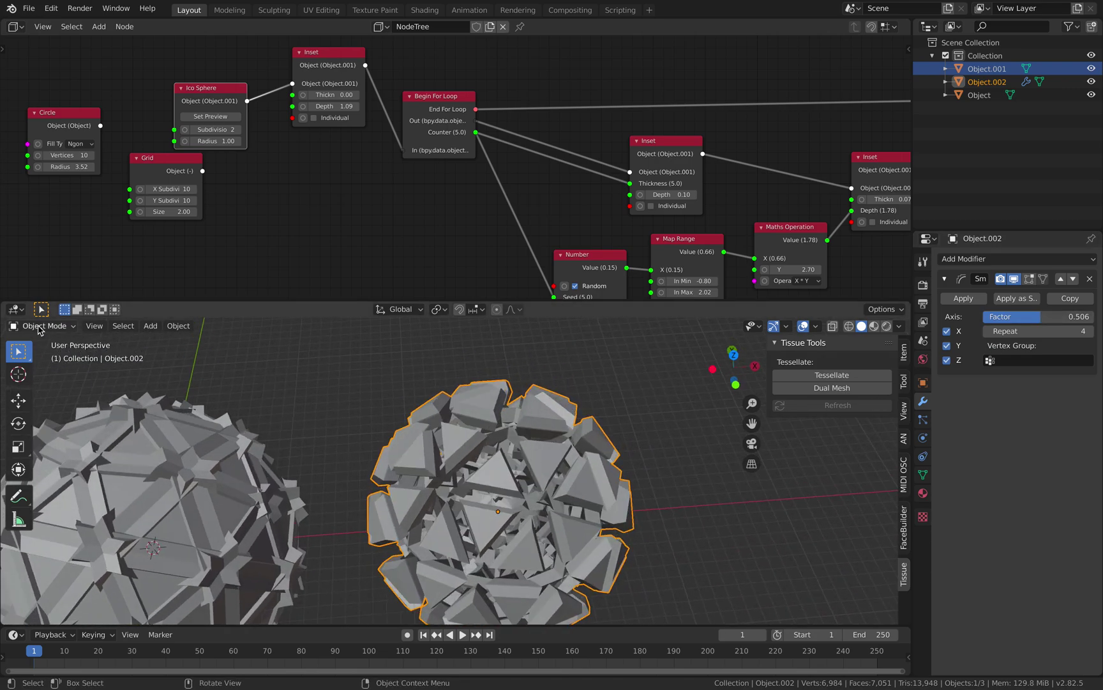
- Duplicate the smoothed sphere and place the copy next to it
{"action": "scroll", "coordinate": [383, 460], "scroll_direction": "down", "scroll_amount": 3}
{"action": "key", "text": "shift+d"}
{"action": "left_click", "coordinate": [570, 424]}
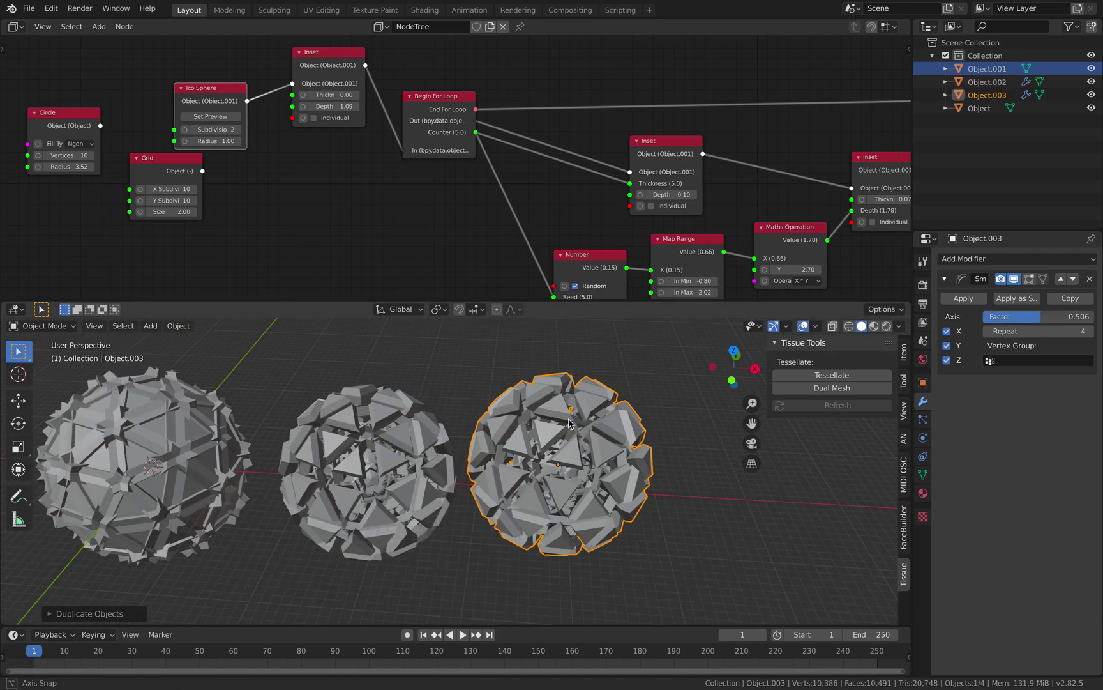
{"action": "middle_click_drag", "start_coordinate": [639, 447], "coordinate": [636, 443]}
{"action": "middle_click_drag", "start_coordinate": [595, 494], "coordinate": [571, 461]}
- Delete both smoothed spheres, keeping the original spiked sphere
{"action": "key", "text": "x"}
{"action": "left_click", "coordinate": [570, 461]}
{"action": "left_click", "coordinate": [360, 451]}
{"action": "key", "text": "x"}
{"action": "left_click", "coordinate": [350, 448]}
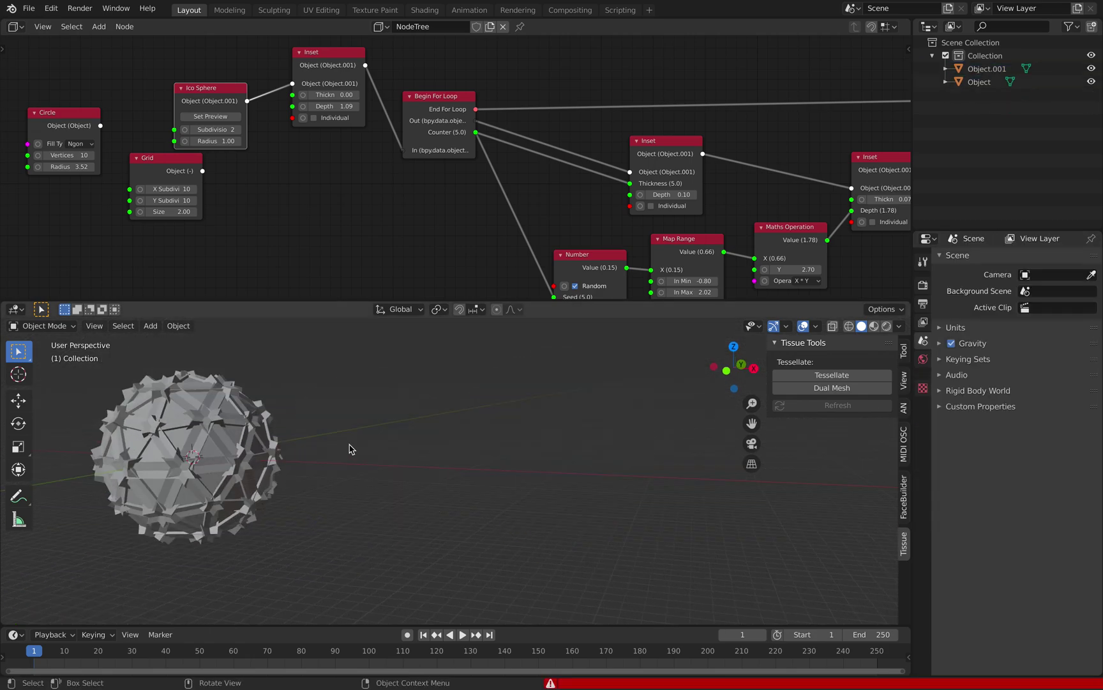
- Save the file and move the Grid node slightly away from the Circle node, bringing the whole node tree into view
{"action": "middle_click_drag", "start_coordinate": [350, 448], "coordinate": [547, 478], "text": "shift"}
{"action": "scroll", "coordinate": [547, 464], "scroll_direction": "up", "scroll_amount": 1}
{"action": "key", "text": "ctrl+s"}
{"action": "middle_click_drag", "start_coordinate": [250, 184], "coordinate": [261, 201]}
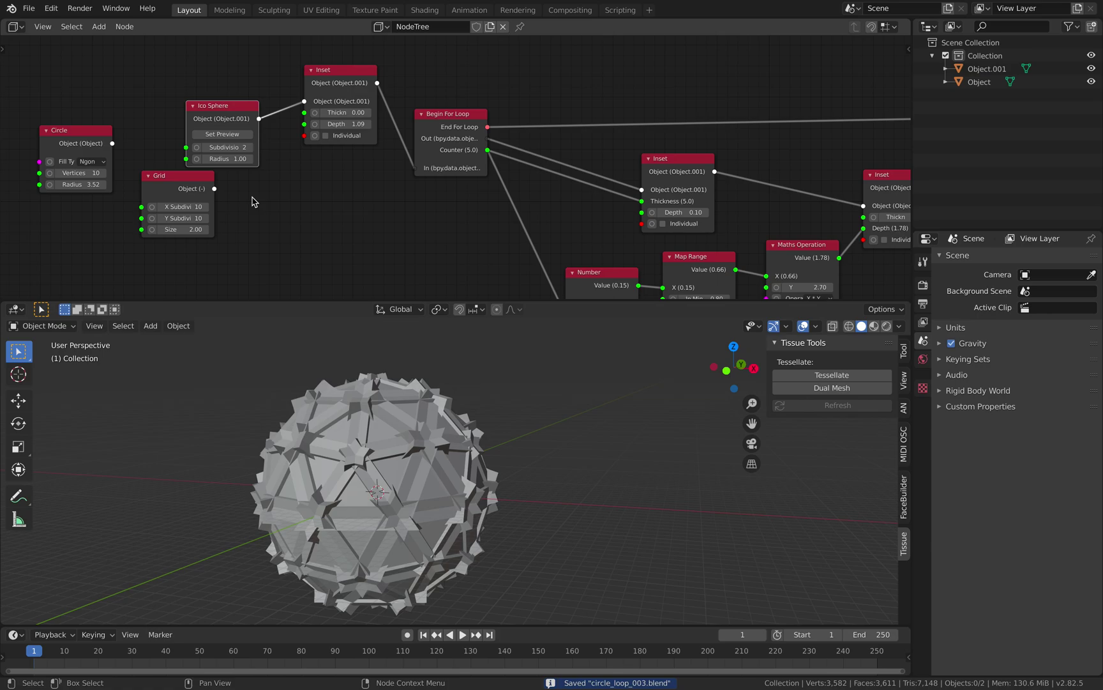
{"action": "left_click_drag", "start_coordinate": [204, 180], "coordinate": [212, 190]}
{"action": "scroll", "coordinate": [552, 203], "scroll_direction": "down", "scroll_amount": 2}
{"action": "middle_click_drag", "start_coordinate": [552, 203], "coordinate": [288, 176]}
{"action": "scroll", "coordinate": [322, 181], "scroll_direction": "down", "scroll_amount": 3}
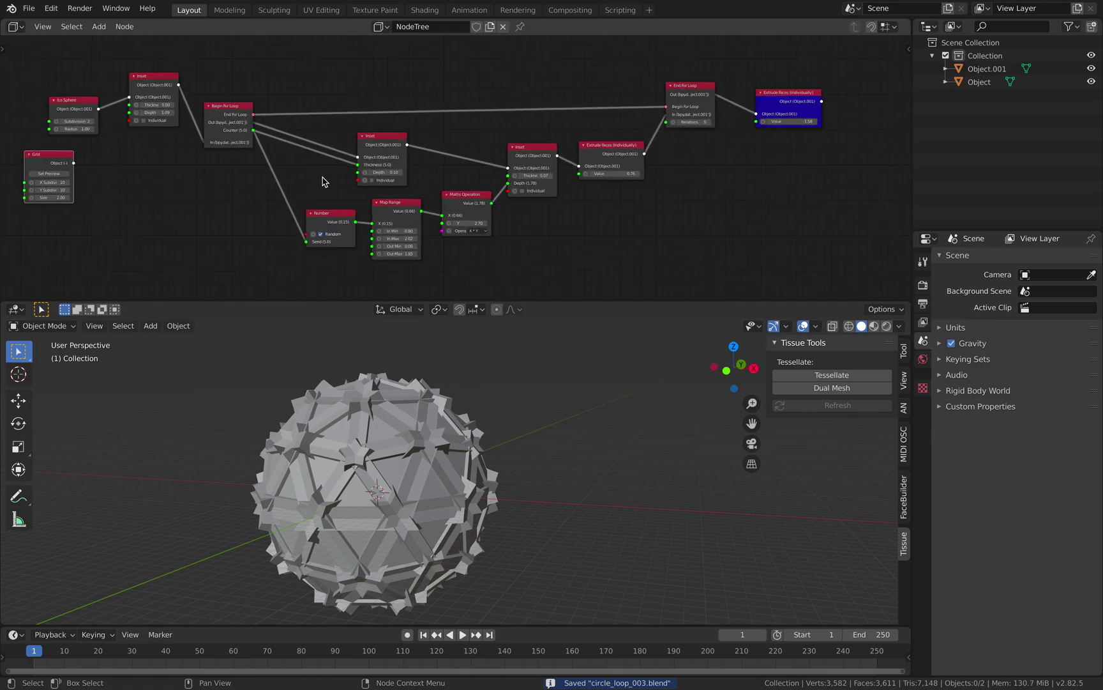
{"action": "middle_click_drag", "start_coordinate": [302, 108], "coordinate": [406, 142]}
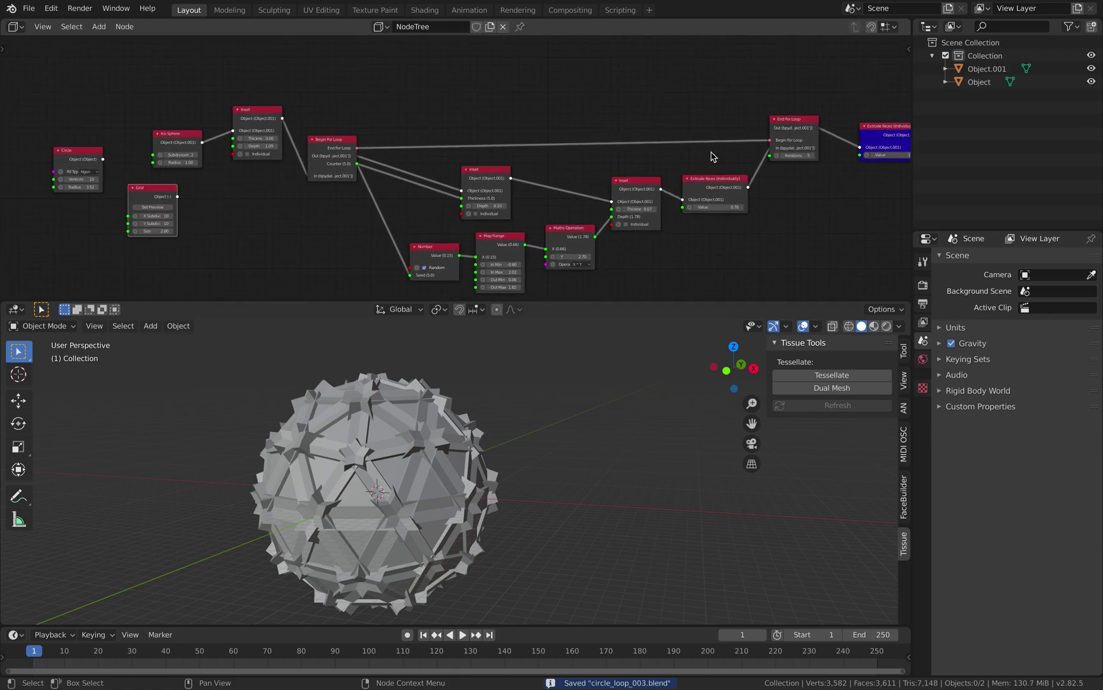
- Connect the Grid node's output to the first Inset node's object input in place of the Ico Sphere
{"action": "key", "text": "KP_Decimal"}
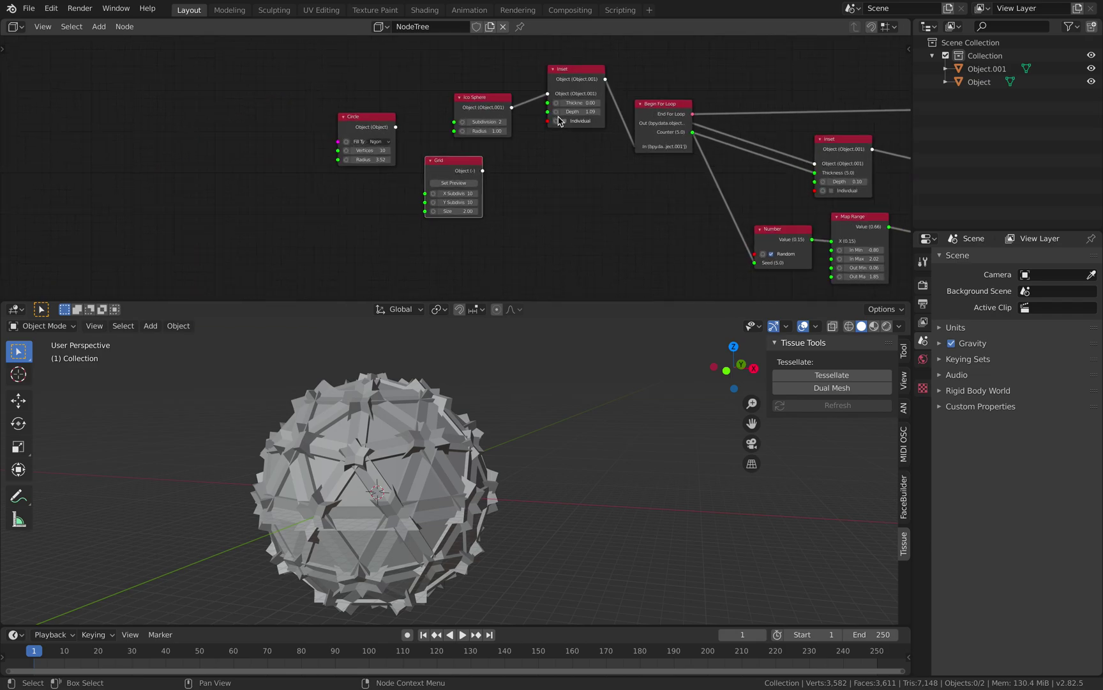
{"action": "left_click_drag", "start_coordinate": [486, 171], "coordinate": [555, 88]}
{"action": "scroll", "coordinate": [552, 434], "scroll_direction": "down", "scroll_amount": 16}
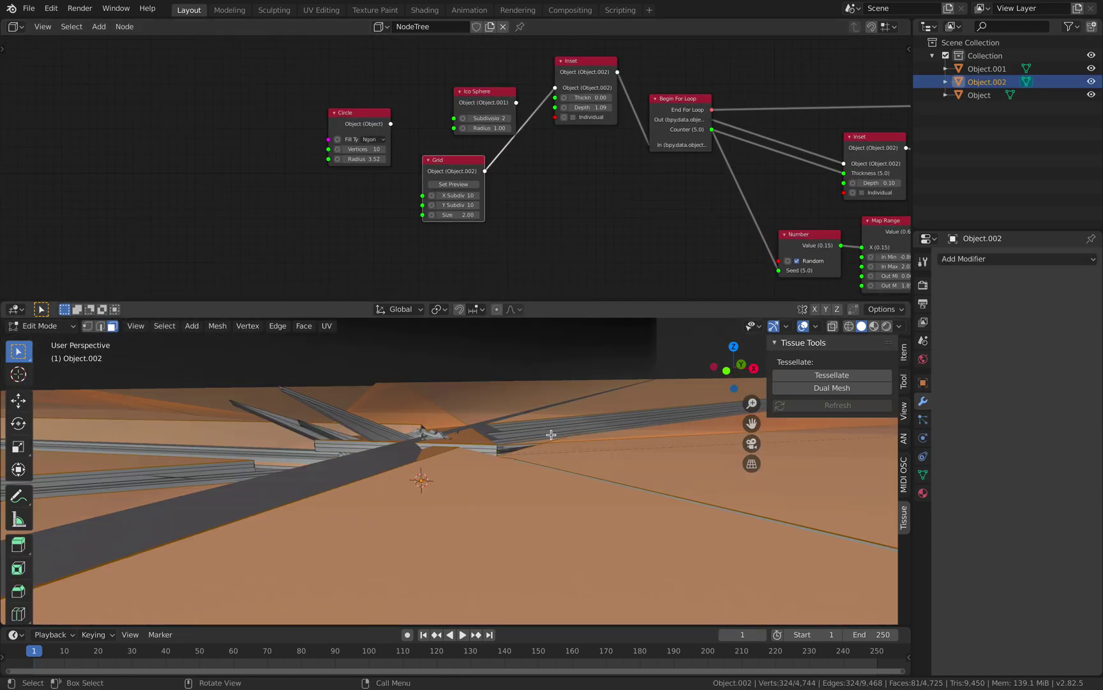
{"action": "scroll", "coordinate": [555, 444], "scroll_direction": "down", "scroll_amount": 6}
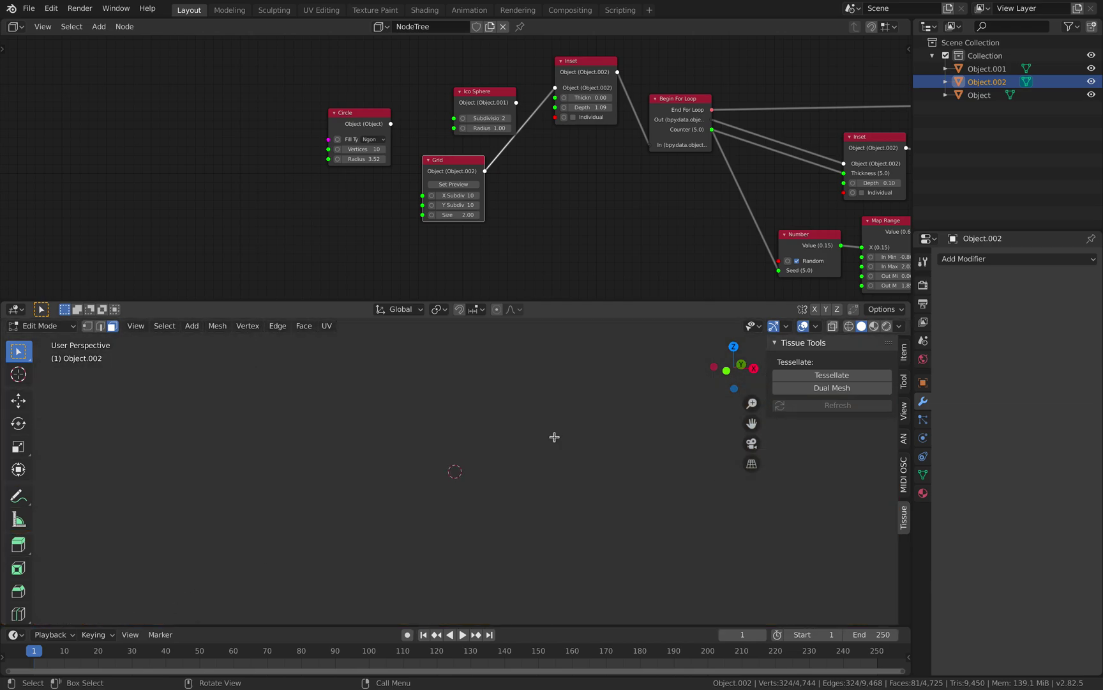
- Set both the X and Y subdivisions of the Grid node to 3
{"action": "scroll", "coordinate": [552, 436], "scroll_direction": "up", "scroll_amount": 8}
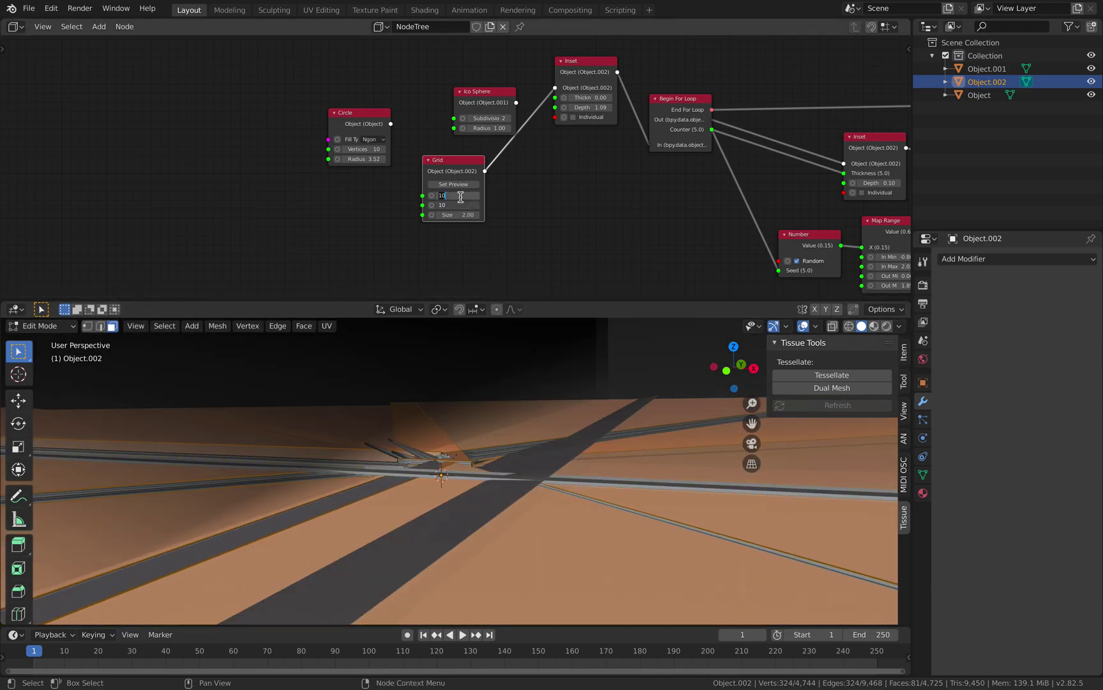
{"action": "key", "text": "Return"}
{"action": "middle_click_drag", "start_coordinate": [553, 418], "coordinate": [526, 448]}
{"action": "scroll", "coordinate": [524, 448], "scroll_direction": "up", "scroll_amount": 8}
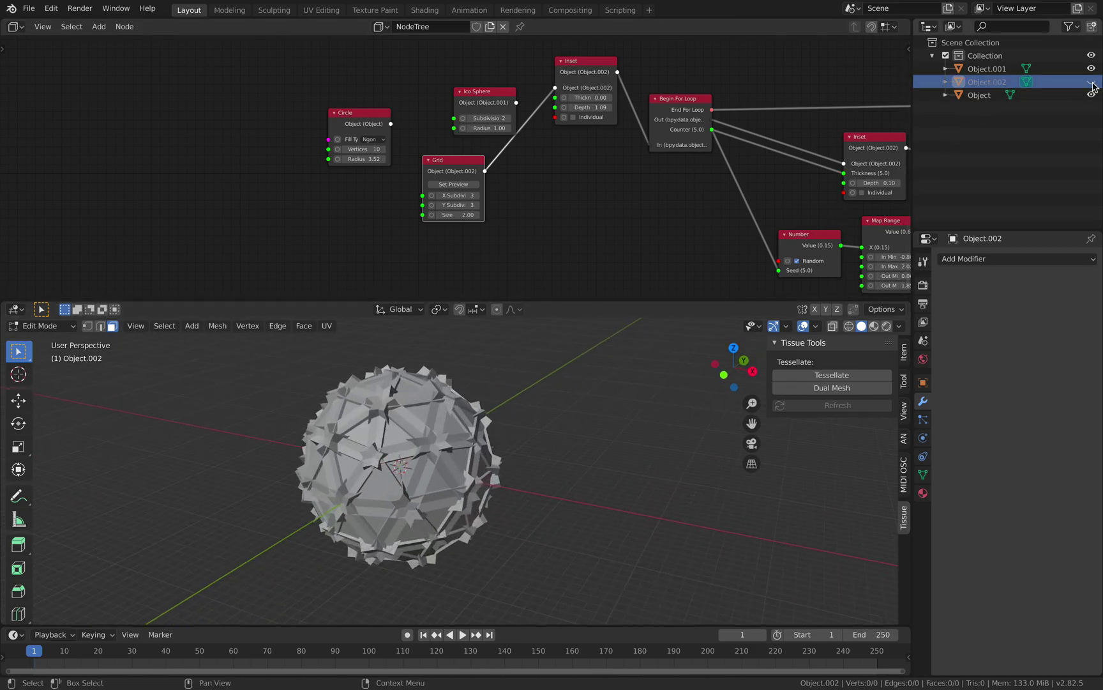
- Switch Object.002 from Edit Mode to Object Mode
{"action": "left_click", "coordinate": [589, 419]}
{"action": "scroll", "coordinate": [589, 419], "scroll_direction": "down", "scroll_amount": 2}
{"action": "left_click", "coordinate": [42, 326]}
{"action": "left_click", "coordinate": [48, 340]}
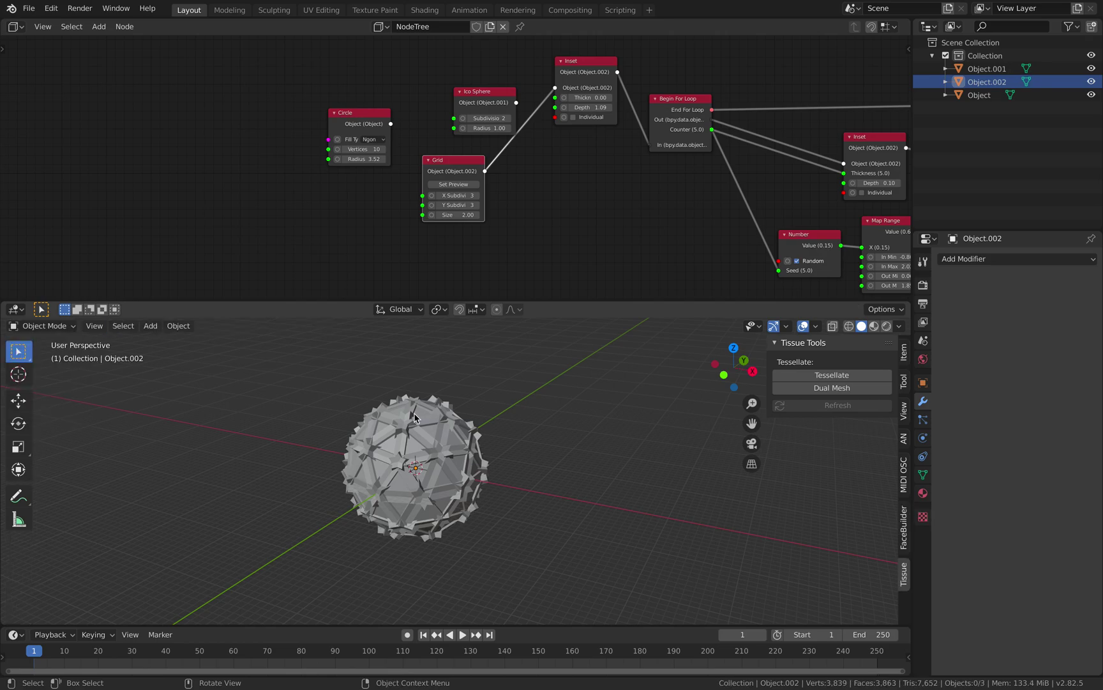
- Toggle the visibility of the scene objects to identify the sphere, column and grid meshes, leaving all three shown
{"action": "left_click", "coordinate": [1092, 69]}
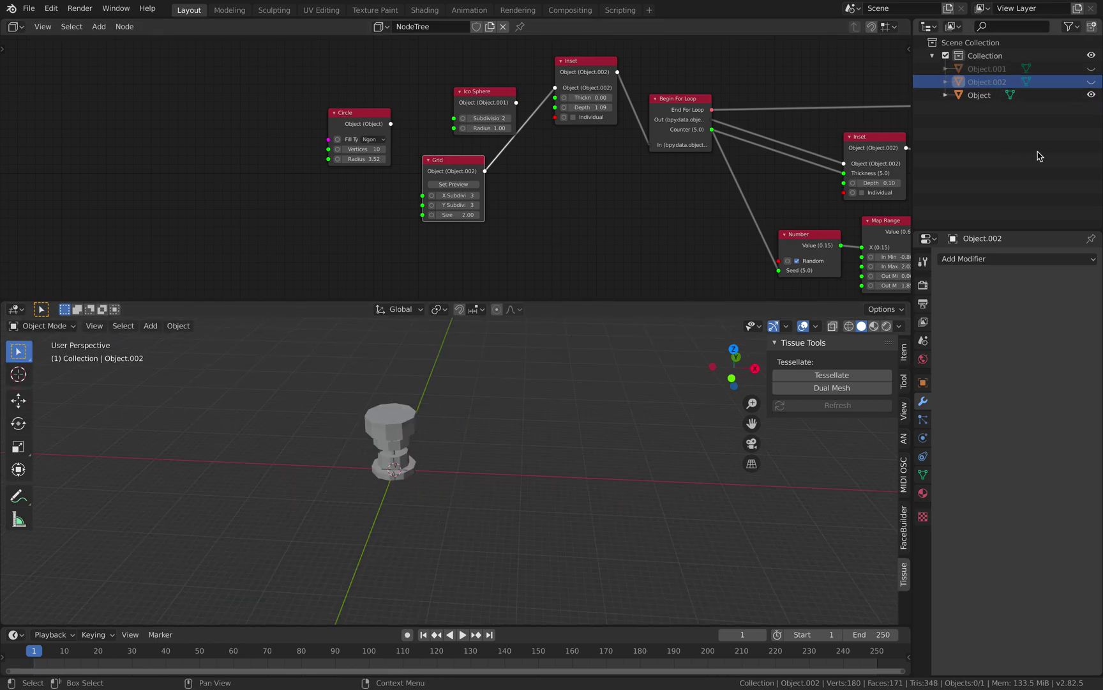
{"action": "left_click", "coordinate": [1092, 68]}
{"action": "left_click", "coordinate": [1092, 68]}
{"action": "left_click", "coordinate": [1092, 68]}
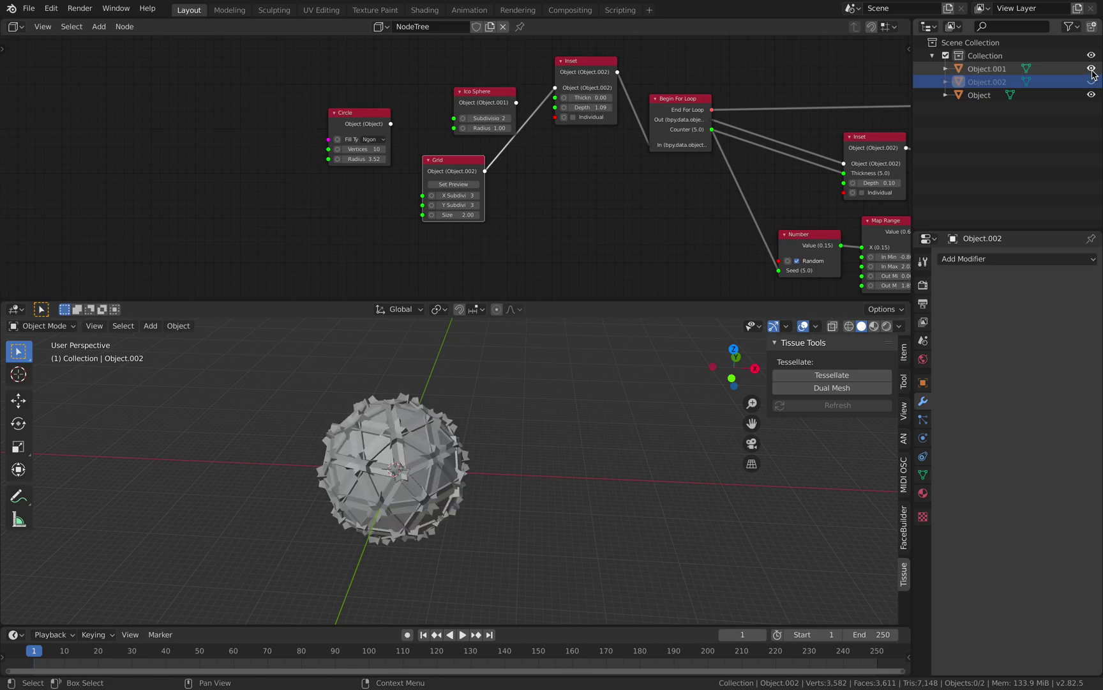
{"action": "left_click", "coordinate": [1092, 82]}
{"action": "left_click", "coordinate": [1092, 95]}
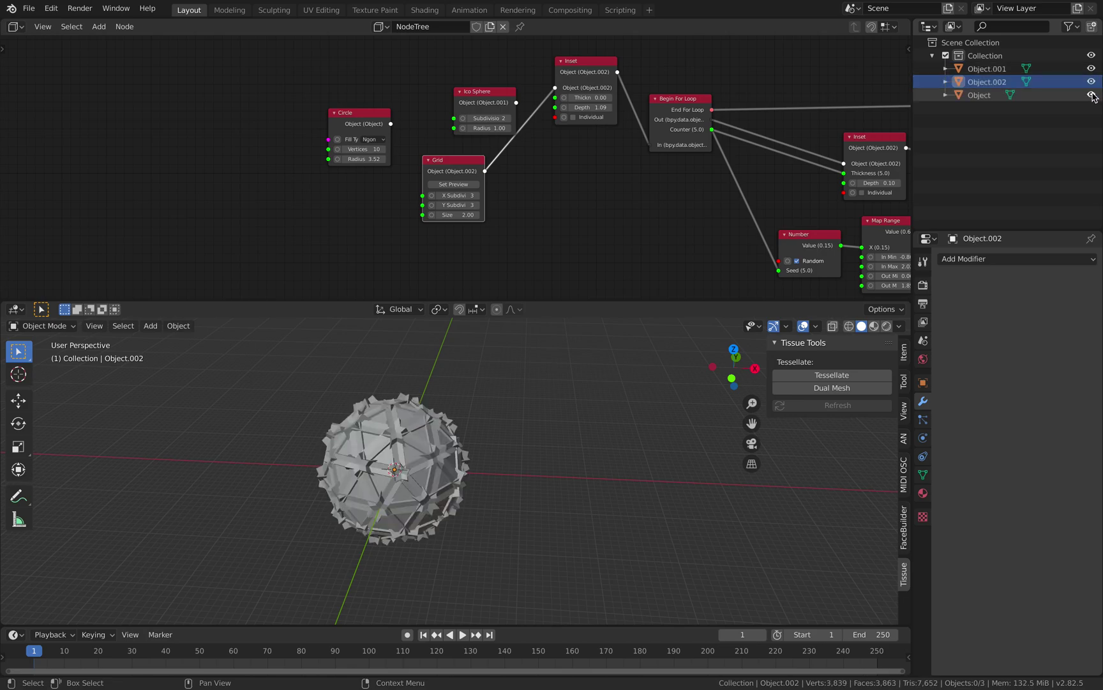
- Delete the Extrude Faces node after the loop and preview the End For Loop node, shifting it slightly outward
{"action": "scroll", "coordinate": [643, 211], "scroll_direction": "down", "scroll_amount": 1}
{"action": "middle_click_drag", "start_coordinate": [643, 211], "coordinate": [114, 232]}
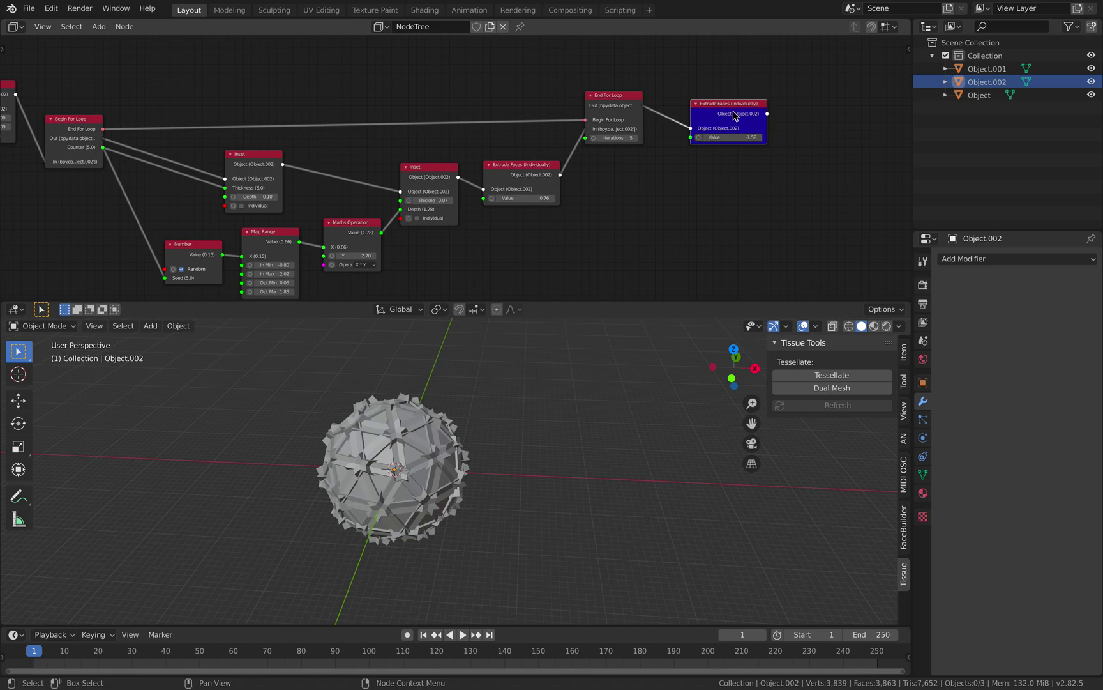
{"action": "left_click_drag", "start_coordinate": [741, 137], "coordinate": [750, 134], "text": "shift"}
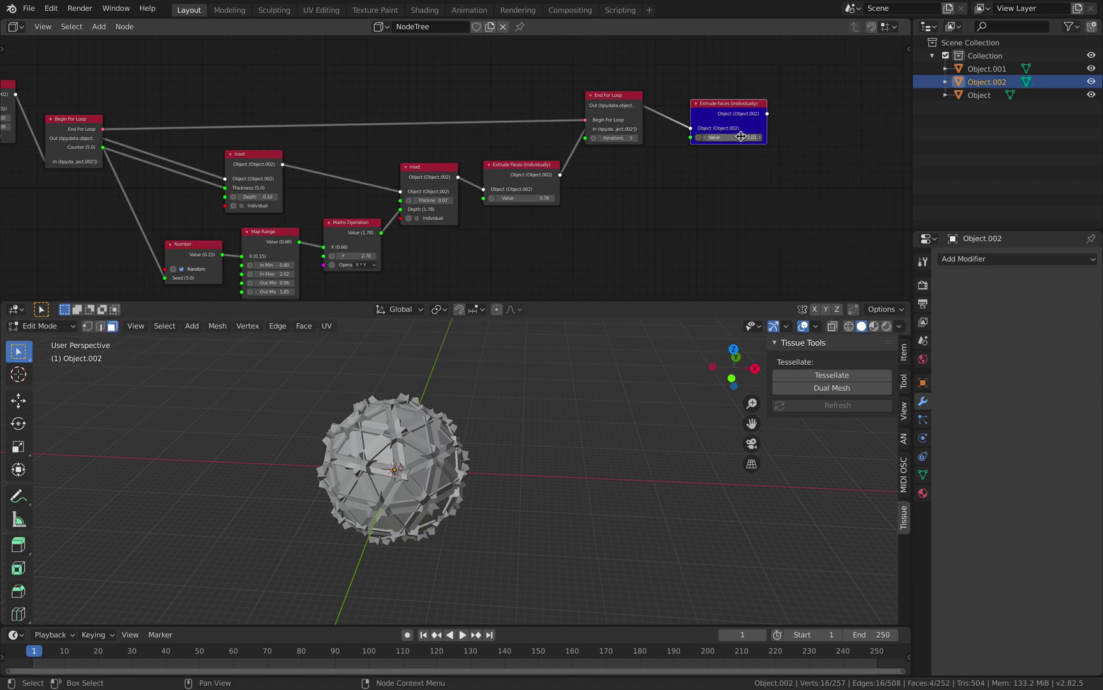
{"action": "key", "text": "x"}
{"action": "left_click", "coordinate": [626, 120]}
{"action": "left_click_drag", "start_coordinate": [627, 104], "coordinate": [649, 99]}
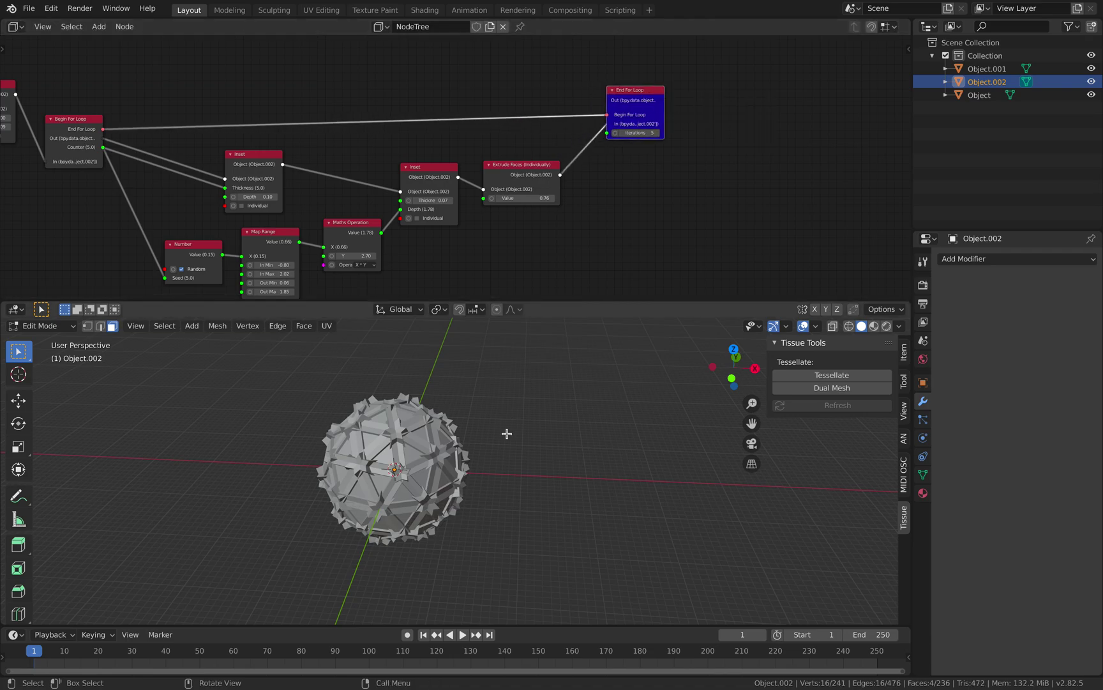
- In Object Mode, hide the spiked sphere and the column, then select the grid-based object and view it up close
{"action": "left_click", "coordinate": [37, 331]}
{"action": "left_click", "coordinate": [35, 345]}
{"action": "left_click", "coordinate": [356, 428]}
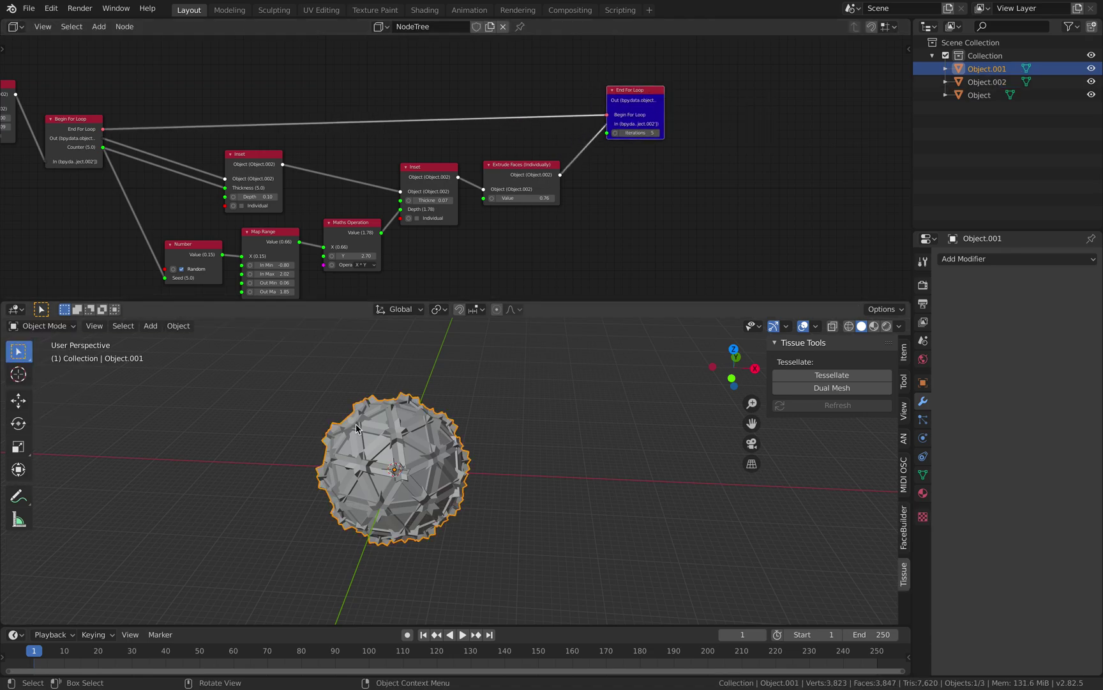
{"action": "key", "text": "h"}
{"action": "left_click", "coordinate": [363, 447]}
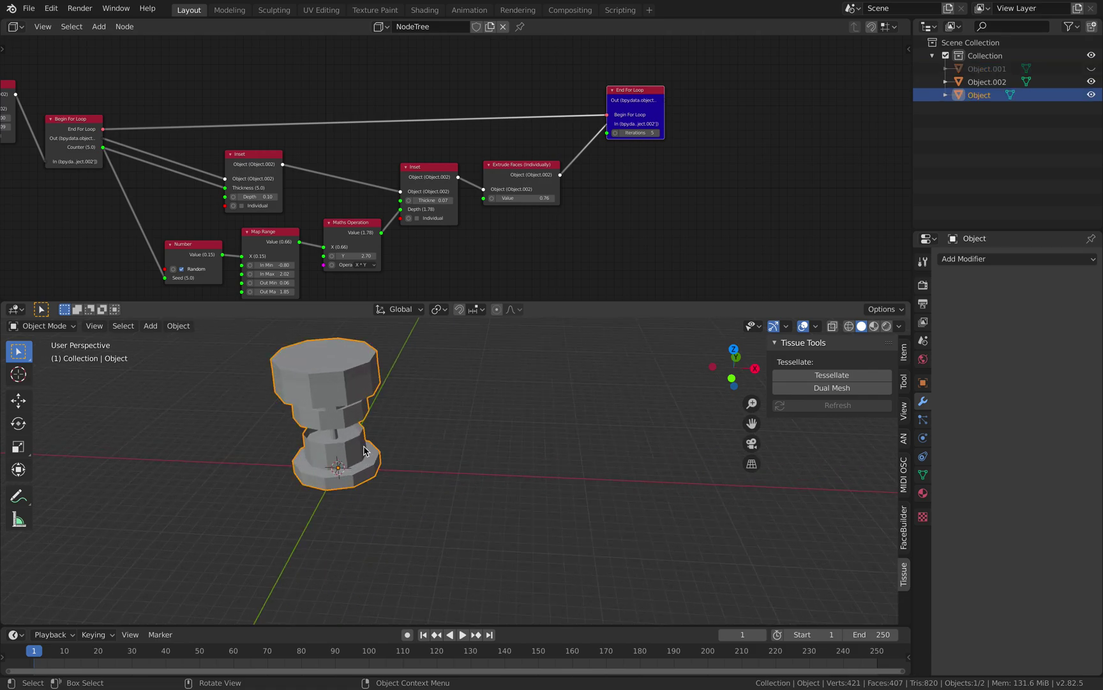
{"action": "key", "text": "h"}
{"action": "left_click", "coordinate": [348, 458]}
{"action": "middle_click_drag", "start_coordinate": [383, 461], "coordinate": [468, 453], "text": "shift"}
{"action": "scroll", "coordinate": [468, 453], "scroll_direction": "up", "scroll_amount": 3}
{"action": "middle_click_drag", "start_coordinate": [425, 418], "coordinate": [420, 460]}
{"action": "middle_click_drag", "start_coordinate": [419, 460], "coordinate": [470, 493], "text": "shift"}
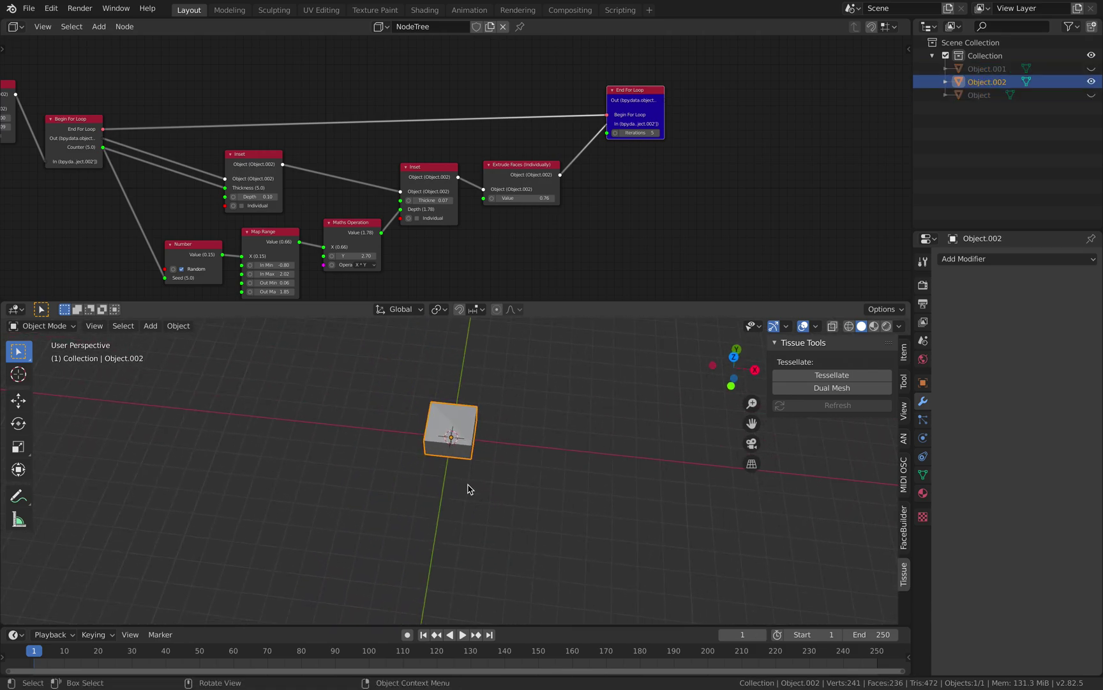
{"action": "scroll", "coordinate": [474, 457], "scroll_direction": "up", "scroll_amount": 2}
- Enlarge the base grid by setting the Grid node's Size to 71.72
{"action": "scroll", "coordinate": [364, 183], "scroll_direction": "down", "scroll_amount": 4}
{"action": "middle_click_drag", "start_coordinate": [363, 183], "coordinate": [856, 146]}
{"action": "scroll", "coordinate": [530, 152], "scroll_direction": "up", "scroll_amount": 4}
{"action": "middle_click_drag", "start_coordinate": [517, 153], "coordinate": [377, 192]}
{"action": "scroll", "coordinate": [390, 204], "scroll_direction": "up", "scroll_amount": 2}
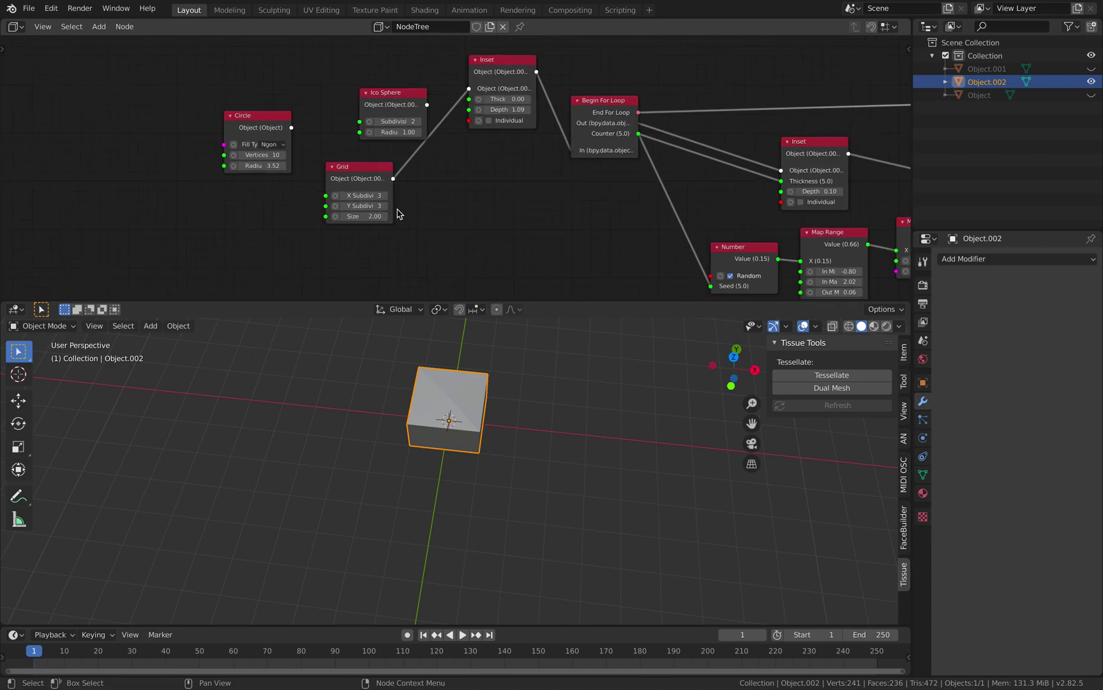
{"action": "left_click_drag", "start_coordinate": [372, 215], "coordinate": [757, 244]}
{"action": "scroll", "coordinate": [414, 366], "scroll_direction": "down", "scroll_amount": 8}
{"action": "scroll", "coordinate": [341, 369], "scroll_direction": "down", "scroll_amount": 6}
{"action": "middle_click_drag", "start_coordinate": [341, 370], "coordinate": [358, 348]}
{"action": "left_click_drag", "start_coordinate": [372, 216], "coordinate": [320, 239]}
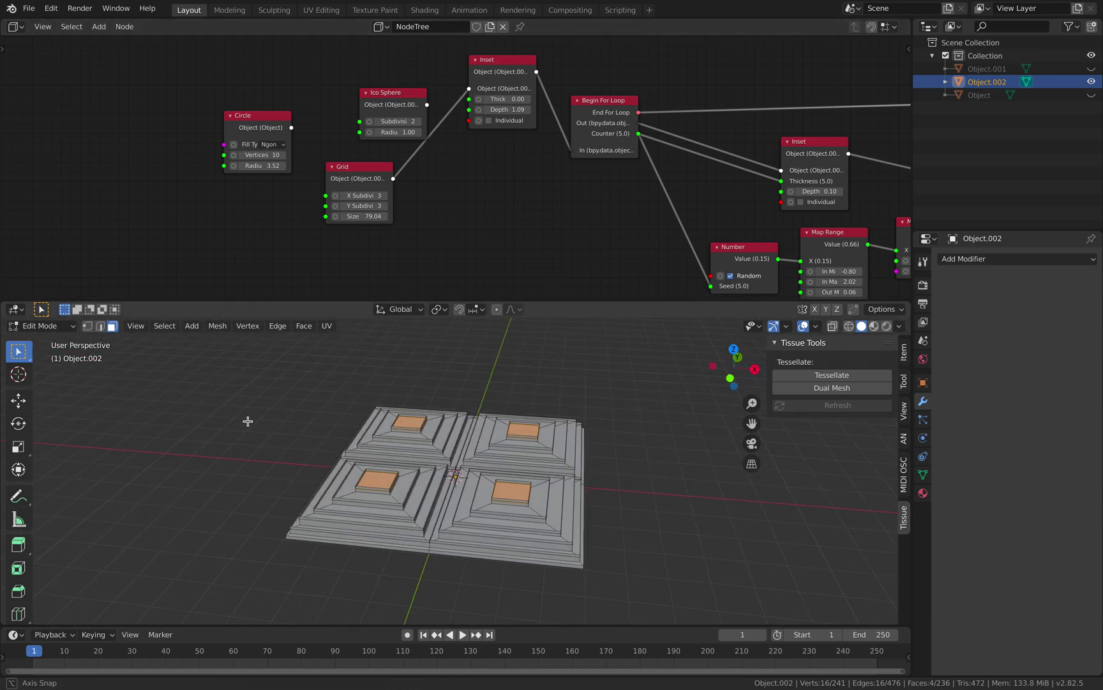
{"action": "scroll", "coordinate": [340, 217], "scroll_direction": "up", "scroll_amount": 1}
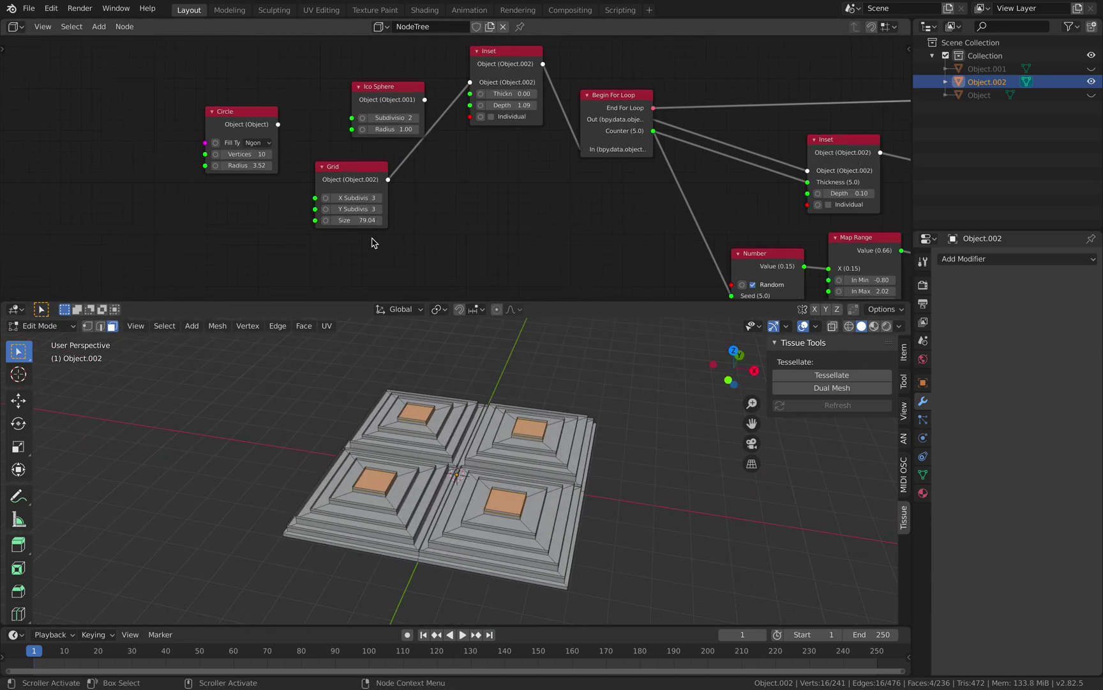
{"action": "middle_click_drag", "start_coordinate": [175, 329], "coordinate": [180, 344]}
{"action": "left_click_drag", "start_coordinate": [338, 220], "coordinate": [258, 261]}
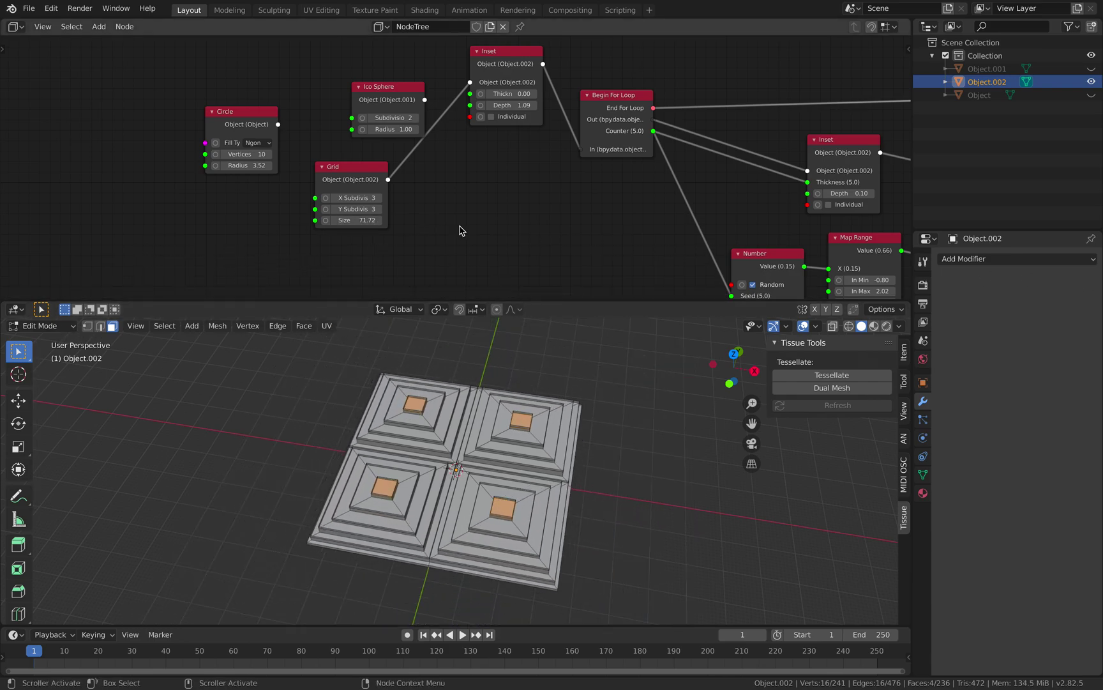
- Try 4 X subdivisions and then 4 Y subdivisions on the Grid node, restoring each to 3
{"action": "left_click", "coordinate": [378, 199]}
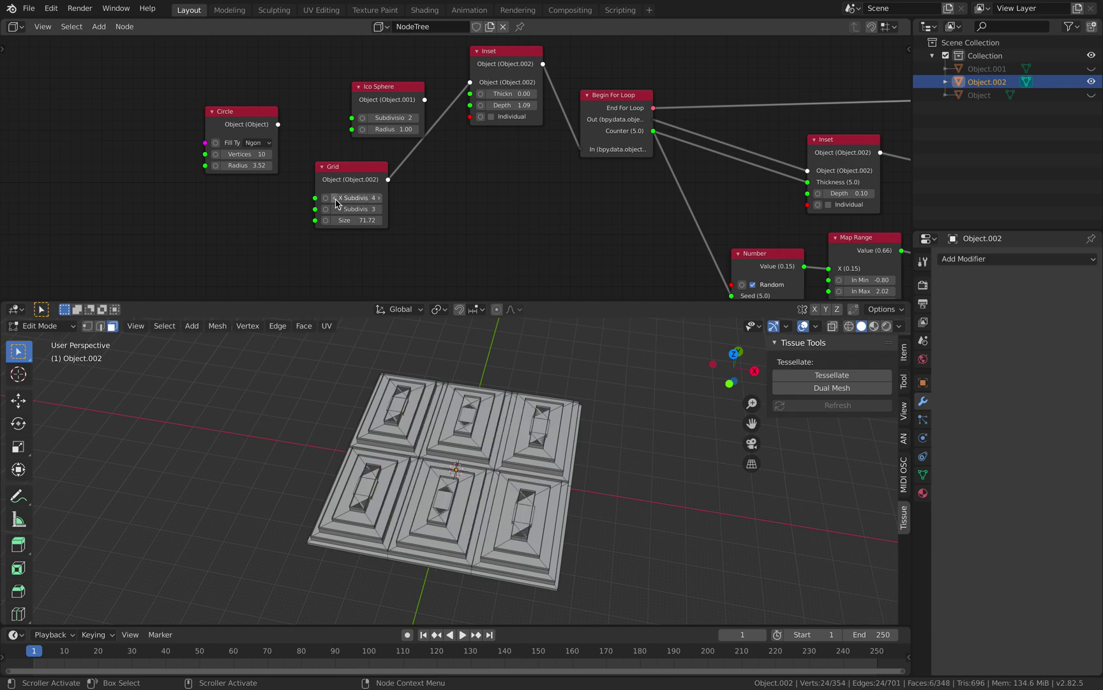
{"action": "left_click", "coordinate": [334, 199]}
{"action": "left_click", "coordinate": [378, 209]}
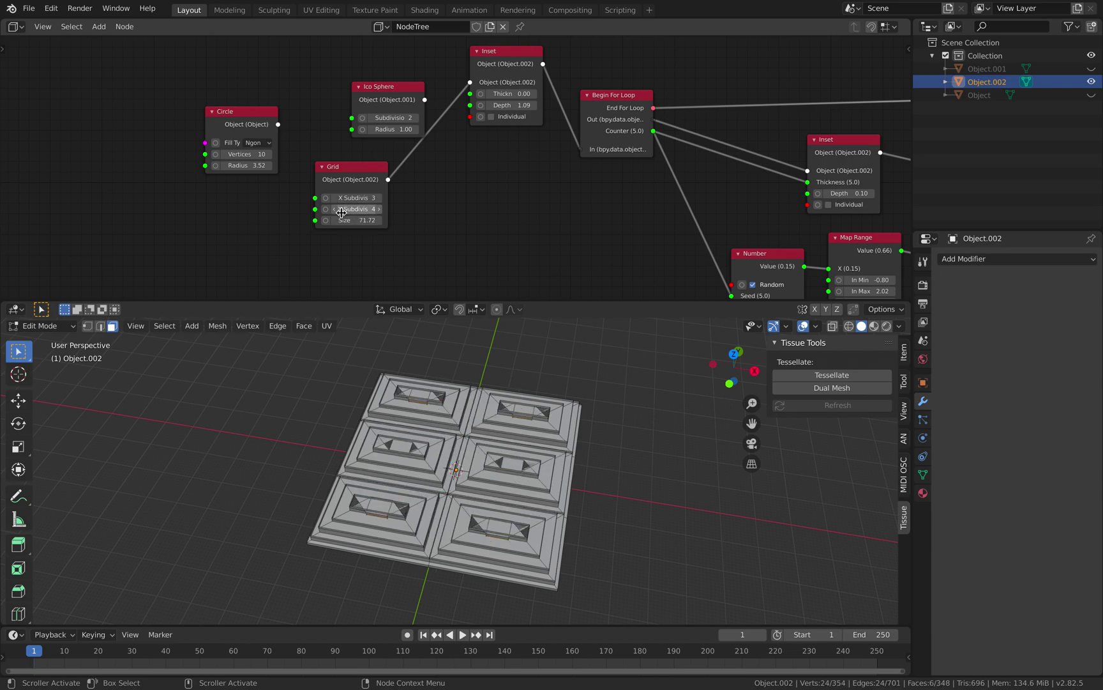
{"action": "left_click", "coordinate": [334, 209]}
- Return to Object Mode and inspect the stepped grid object from several angles
{"action": "left_click", "coordinate": [41, 326]}
{"action": "left_click", "coordinate": [44, 337]}
{"action": "middle_click_drag", "start_coordinate": [435, 460], "coordinate": [402, 466]}
{"action": "scroll", "coordinate": [356, 218], "scroll_direction": "up", "scroll_amount": 2}
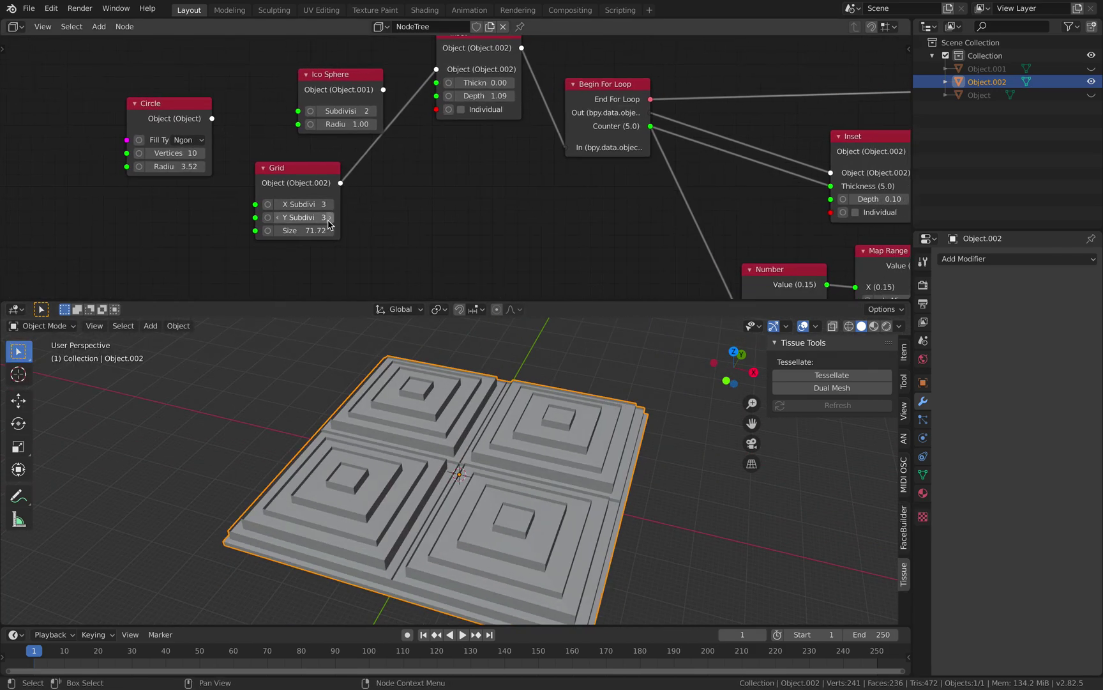
{"action": "middle_click_drag", "start_coordinate": [459, 409], "coordinate": [503, 447]}
{"action": "scroll", "coordinate": [468, 440], "scroll_direction": "down", "scroll_amount": 2}
- Raise the Y multiplier of the Maths Operation node that feeds the second looped Inset's Depth to 4.56
{"action": "middle_click_drag", "start_coordinate": [607, 213], "coordinate": [429, 201]}
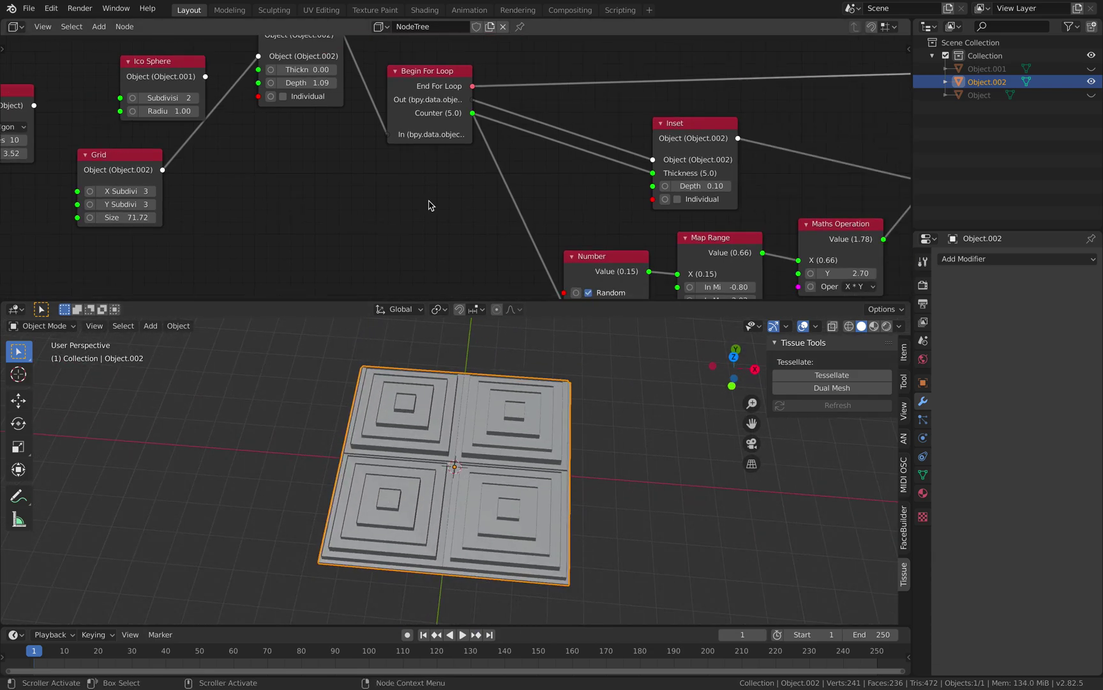
{"action": "middle_click_drag", "start_coordinate": [540, 204], "coordinate": [415, 182]}
{"action": "middle_click_drag", "start_coordinate": [497, 182], "coordinate": [425, 180]}
{"action": "left_click_drag", "start_coordinate": [422, 239], "coordinate": [396, 221]}
{"action": "middle_click_drag", "start_coordinate": [472, 291], "coordinate": [391, 267]}
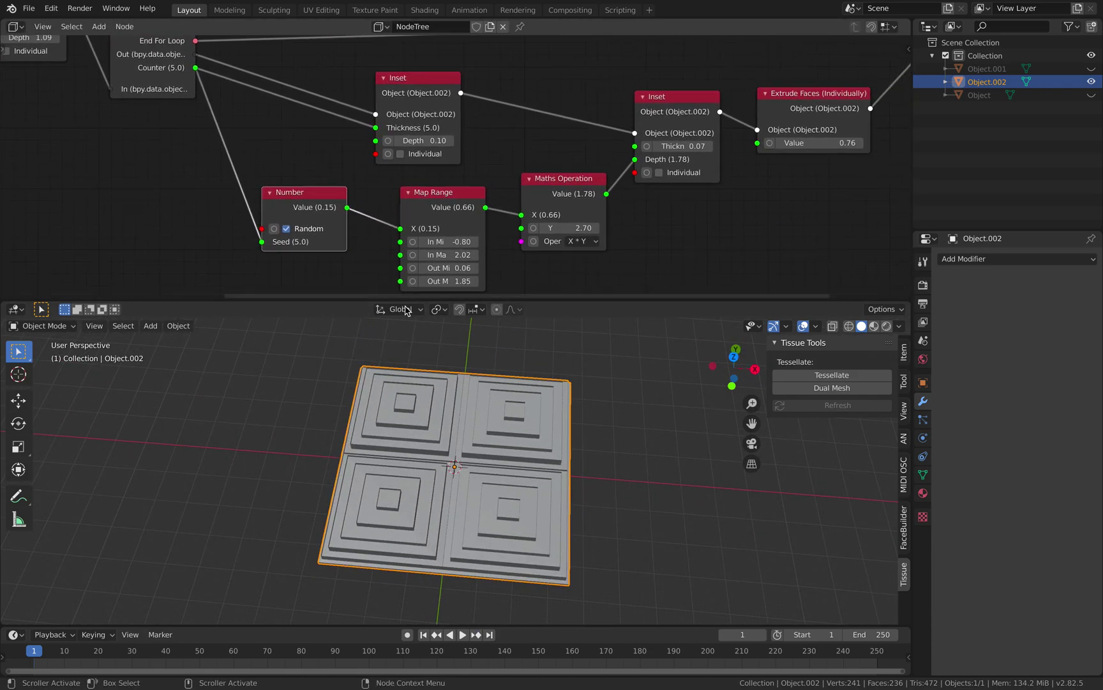
{"action": "middle_click_drag", "start_coordinate": [491, 439], "coordinate": [477, 418]}
{"action": "middle_click_drag", "start_coordinate": [565, 256], "coordinate": [452, 233]}
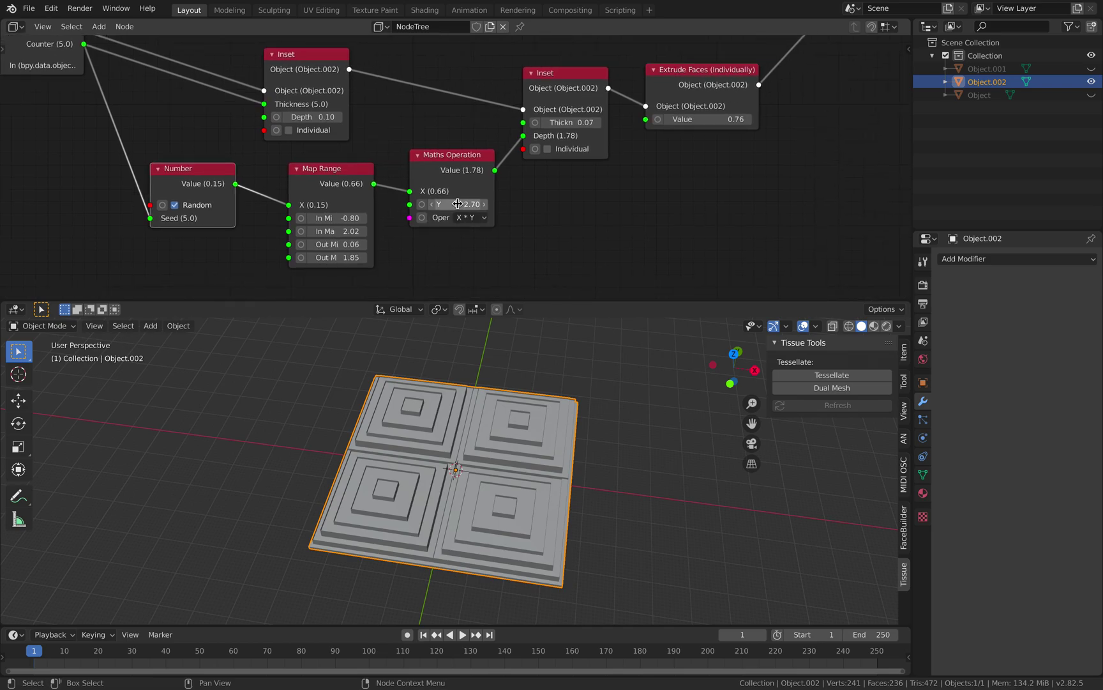
{"action": "left_click_drag", "start_coordinate": [465, 204], "coordinate": [492, 207]}
- Set the second looped Inset's Thickness to 0.00 and the first looped Inset's Depth to 5.98
{"action": "middle_click_drag", "start_coordinate": [514, 380], "coordinate": [504, 415]}
{"action": "middle_click_drag", "start_coordinate": [564, 156], "coordinate": [548, 197]}
{"action": "left_click_drag", "start_coordinate": [550, 163], "coordinate": [378, 165]}
{"action": "left_click_drag", "start_coordinate": [286, 157], "coordinate": [376, 164]}
- Spread out the Number, Map Range and Maths Operation nodes, placing the latter two lower beneath the looped Inset nodes
{"action": "scroll", "coordinate": [328, 192], "scroll_direction": "down", "scroll_amount": 3}
{"action": "middle_click_drag", "start_coordinate": [329, 191], "coordinate": [414, 152]}
{"action": "left_click_drag", "start_coordinate": [321, 167], "coordinate": [262, 162]}
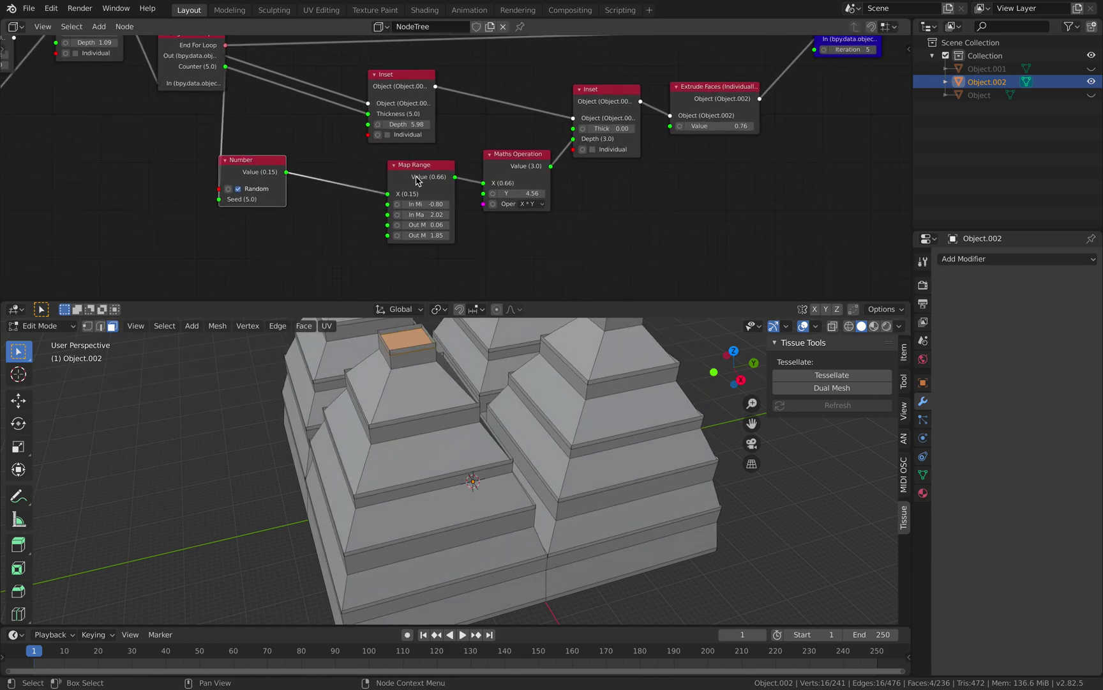
{"action": "left_click_drag", "start_coordinate": [418, 165], "coordinate": [395, 209]}
{"action": "left_click_drag", "start_coordinate": [514, 154], "coordinate": [509, 217]}
{"action": "left_click_drag", "start_coordinate": [409, 214], "coordinate": [384, 263]}
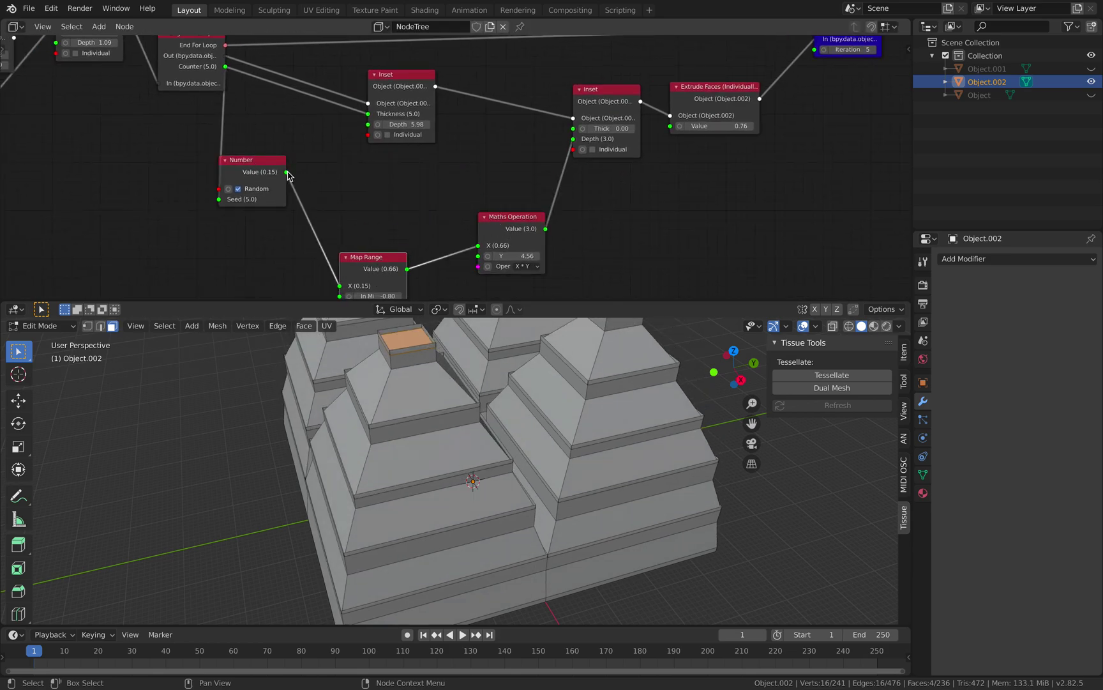
{"action": "left_click_drag", "start_coordinate": [361, 128], "coordinate": [352, 155]}
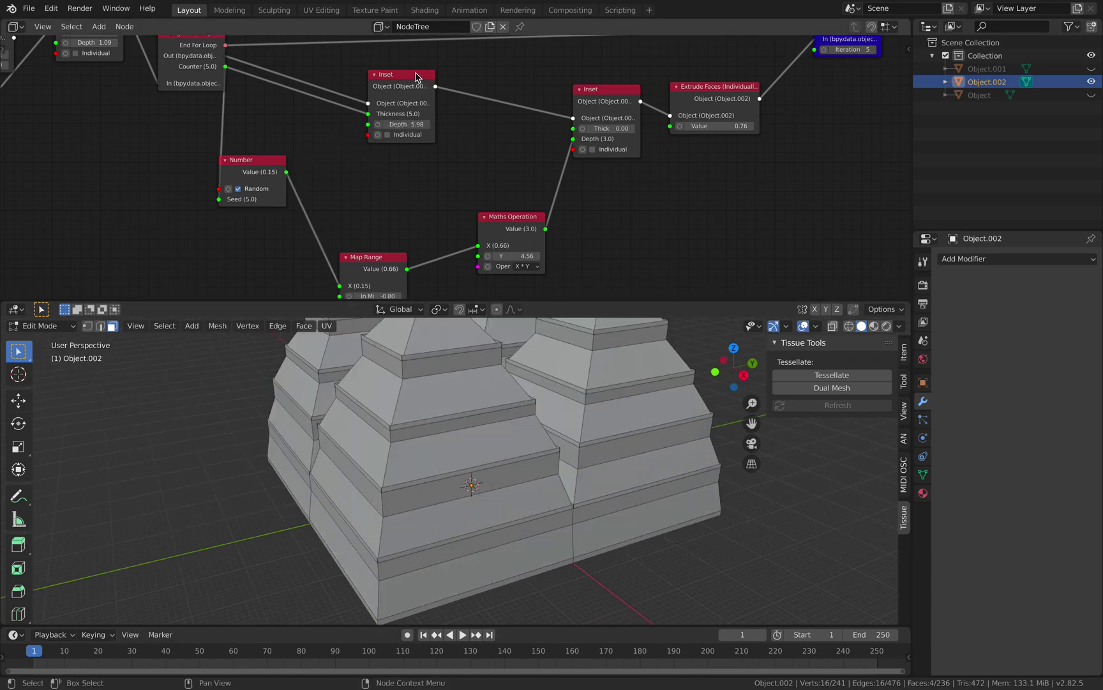
- Move the first looped Inset node slightly aside and enable its Individual option, comparing the mesh with it on and off
{"action": "left_click_drag", "start_coordinate": [418, 77], "coordinate": [446, 73]}
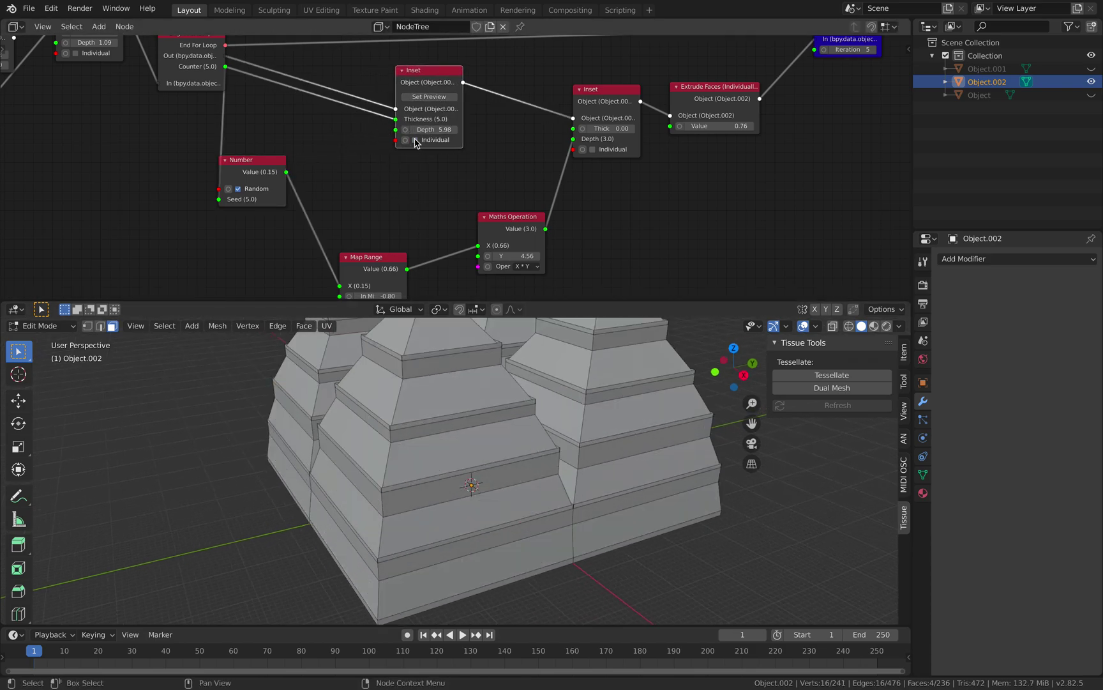
{"action": "left_click", "coordinate": [416, 139]}
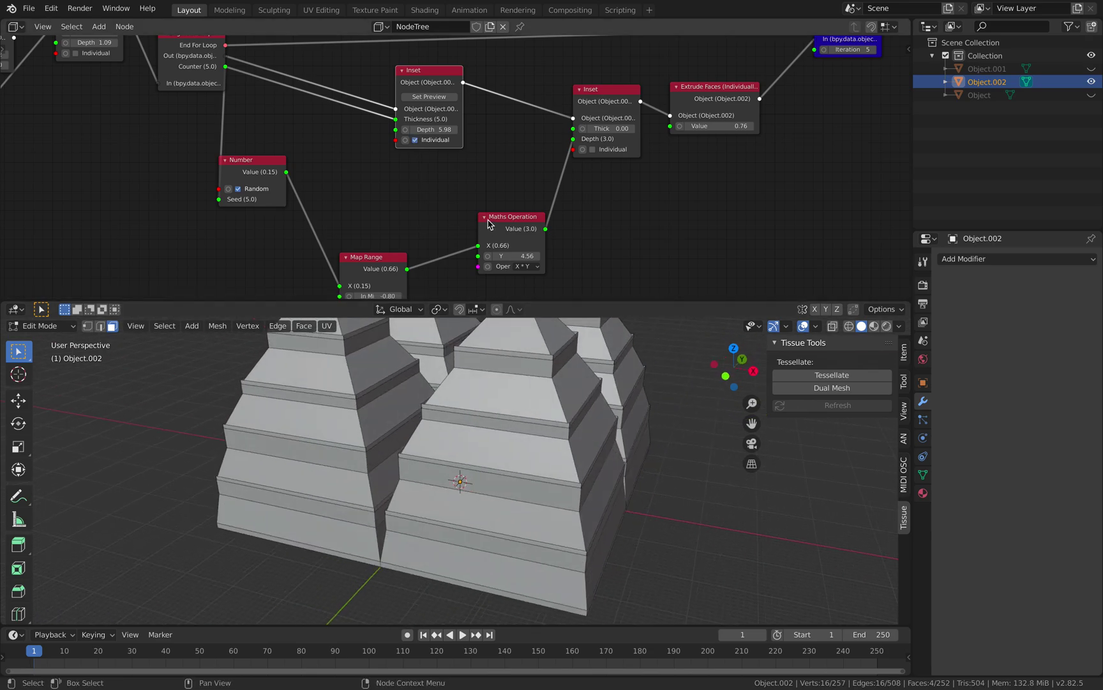
{"action": "left_click", "coordinate": [416, 140]}
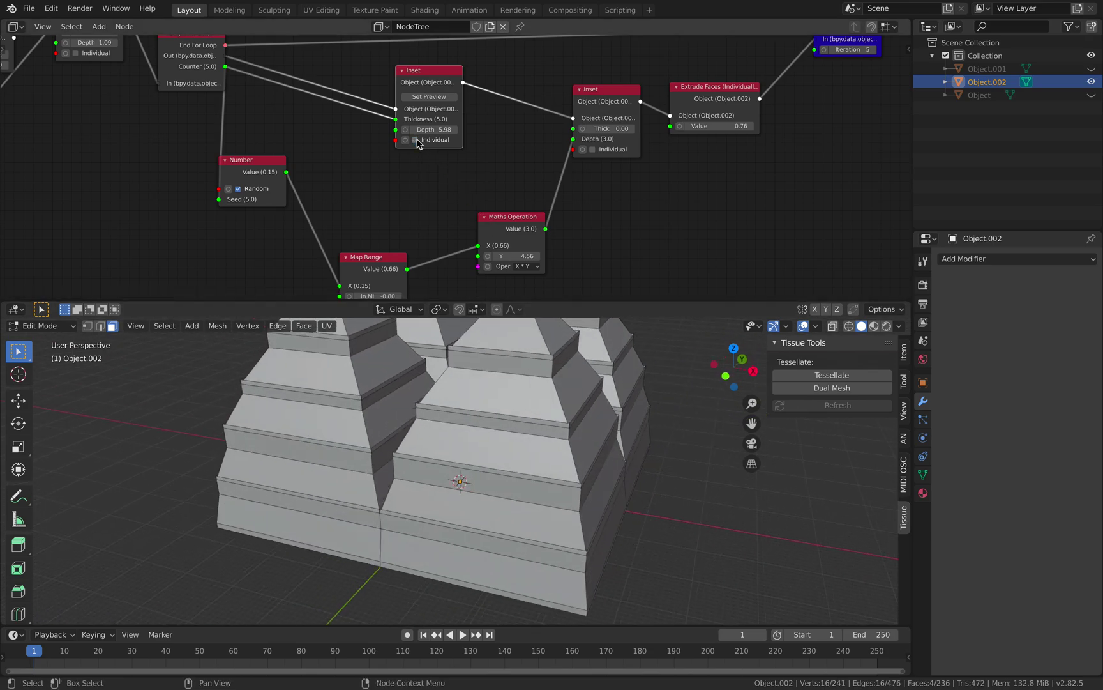
{"action": "left_click", "coordinate": [416, 140]}
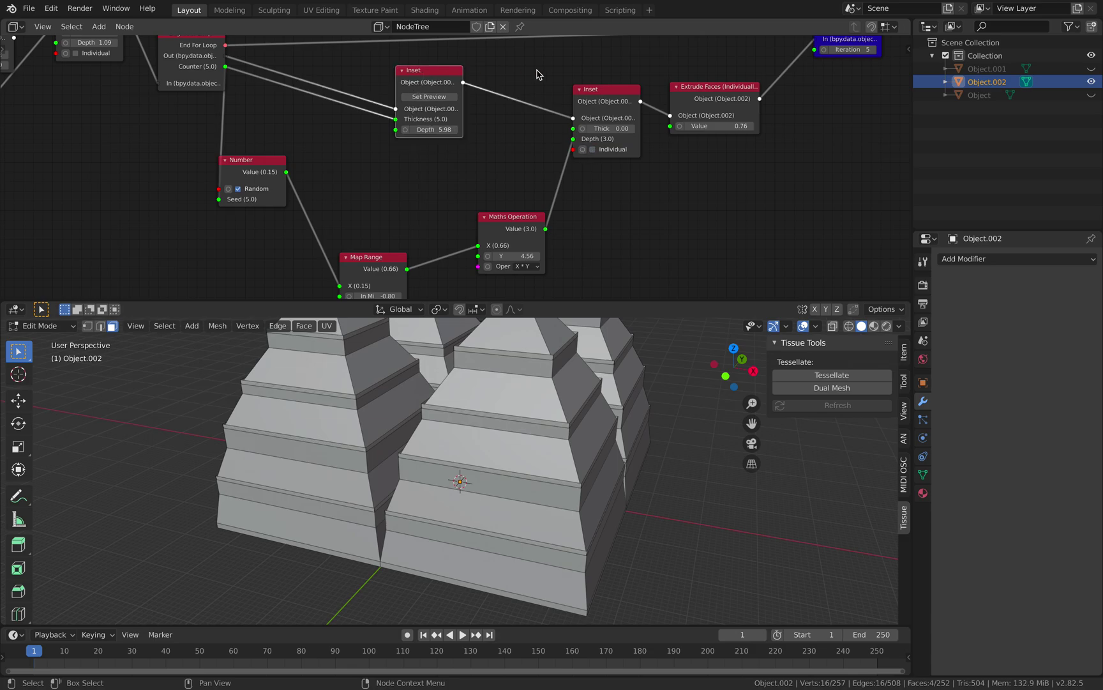
- Show the selected Inset node's properties in the node editor sidebar and review its full list of inset options
{"action": "middle_click_drag", "start_coordinate": [710, 80], "coordinate": [659, 86]}
{"action": "left_click", "coordinate": [907, 51]}
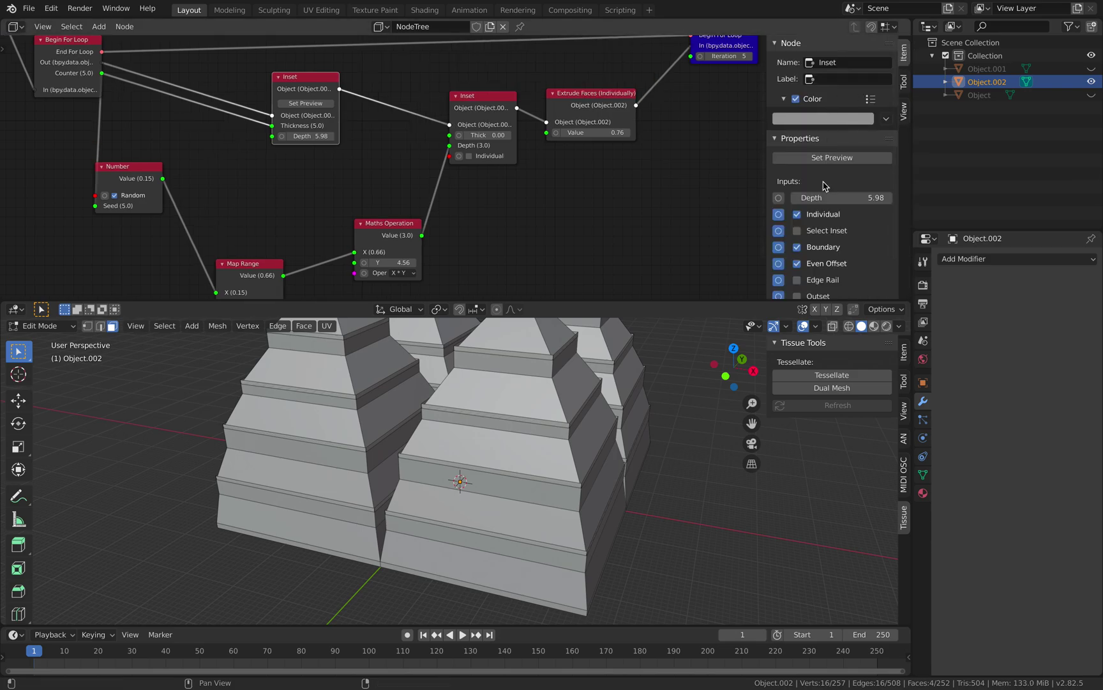
{"action": "scroll", "coordinate": [825, 182], "scroll_direction": "down", "scroll_amount": 2}
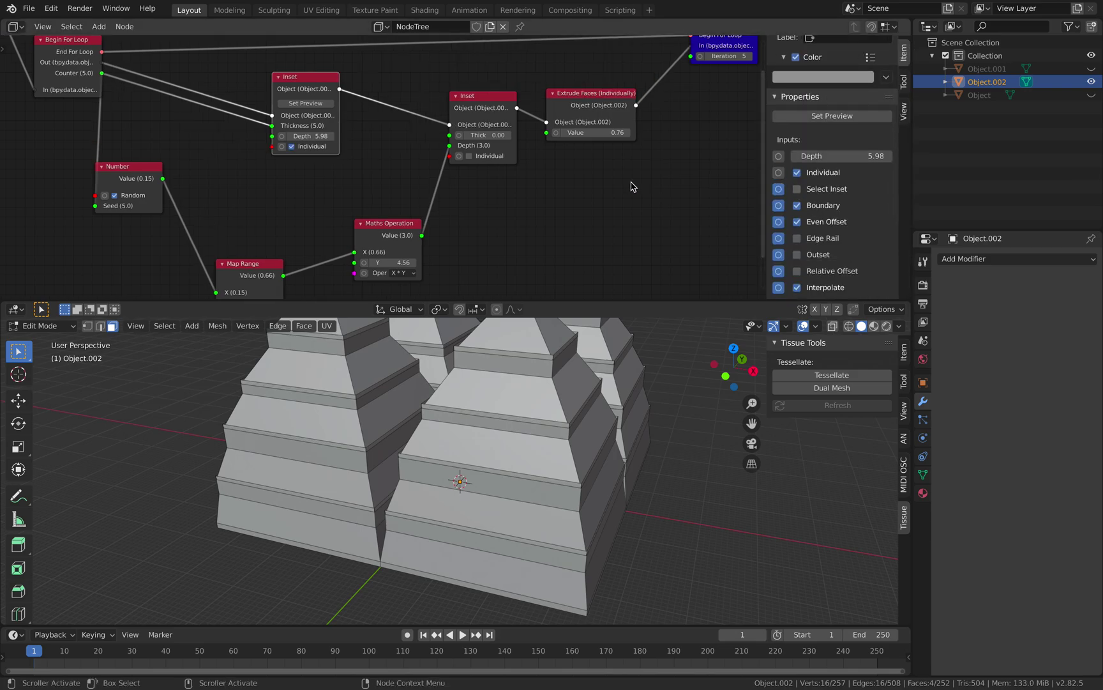
- Save the file and nudge the two looped Inset nodes slightly in the node tree
{"action": "middle_click_drag", "start_coordinate": [489, 163], "coordinate": [562, 182]}
{"action": "scroll", "coordinate": [414, 112], "scroll_direction": "up", "scroll_amount": 2}
{"action": "key", "text": "ctrl+s"}
{"action": "middle_click_drag", "start_coordinate": [486, 112], "coordinate": [494, 173]}
{"action": "left_click_drag", "start_coordinate": [570, 142], "coordinate": [565, 148]}
{"action": "left_click", "coordinate": [381, 120]}
{"action": "left_click_drag", "start_coordinate": [380, 120], "coordinate": [376, 119]}
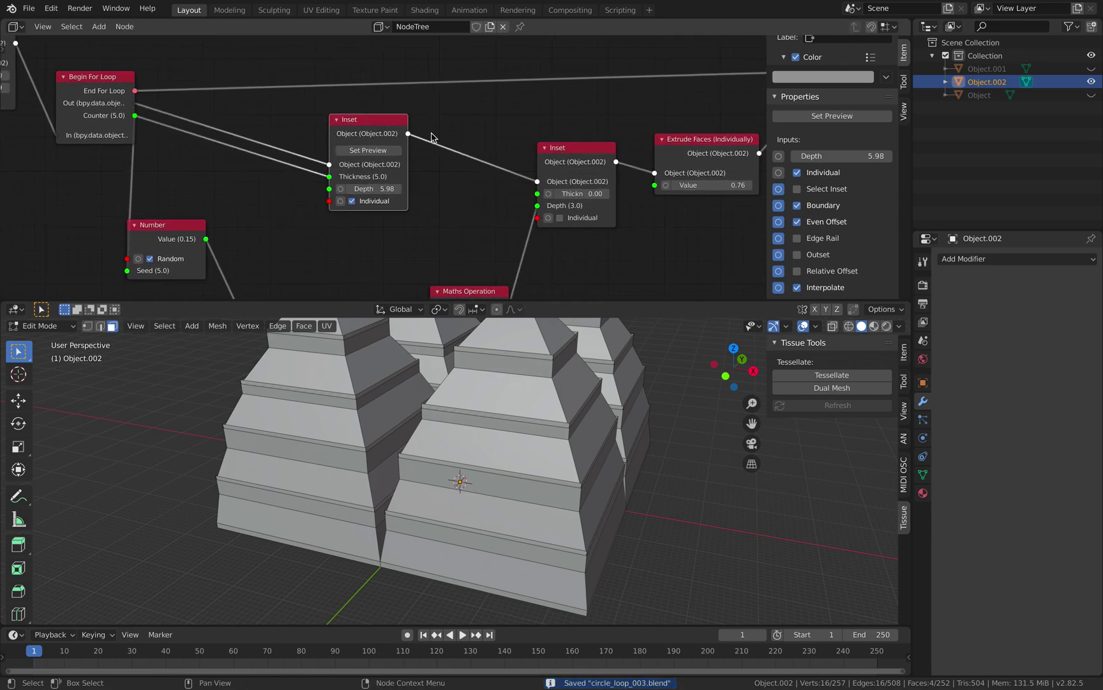
- Show the first looped Inset node's Select Inset, Boundary, Even Offset, Edge Rail, Outset, Relative Offset and Interpolate options on the node itself
{"action": "left_click", "coordinate": [780, 190]}
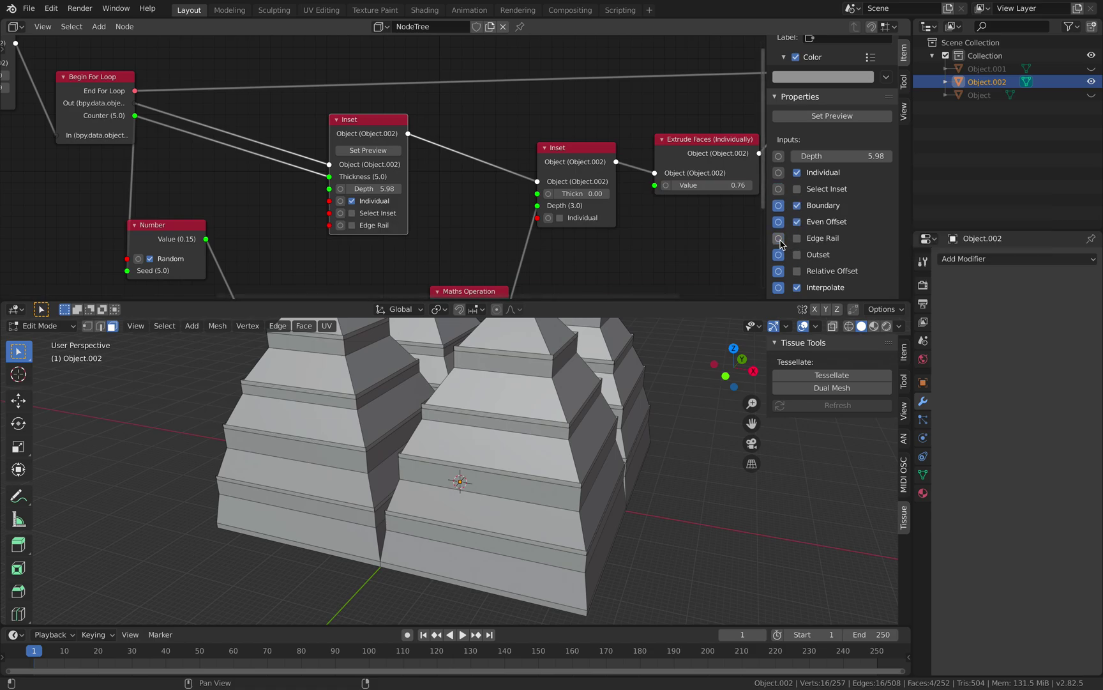
{"action": "left_click", "coordinate": [779, 272]}
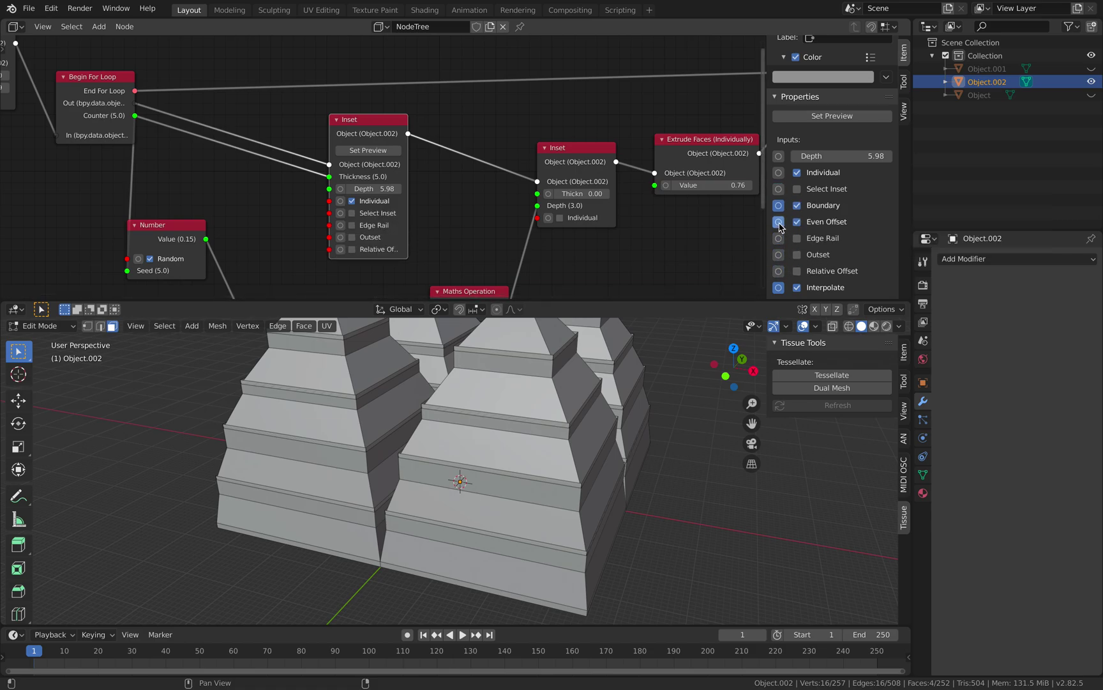
{"action": "left_click", "coordinate": [779, 222]}
{"action": "left_click", "coordinate": [779, 205]}
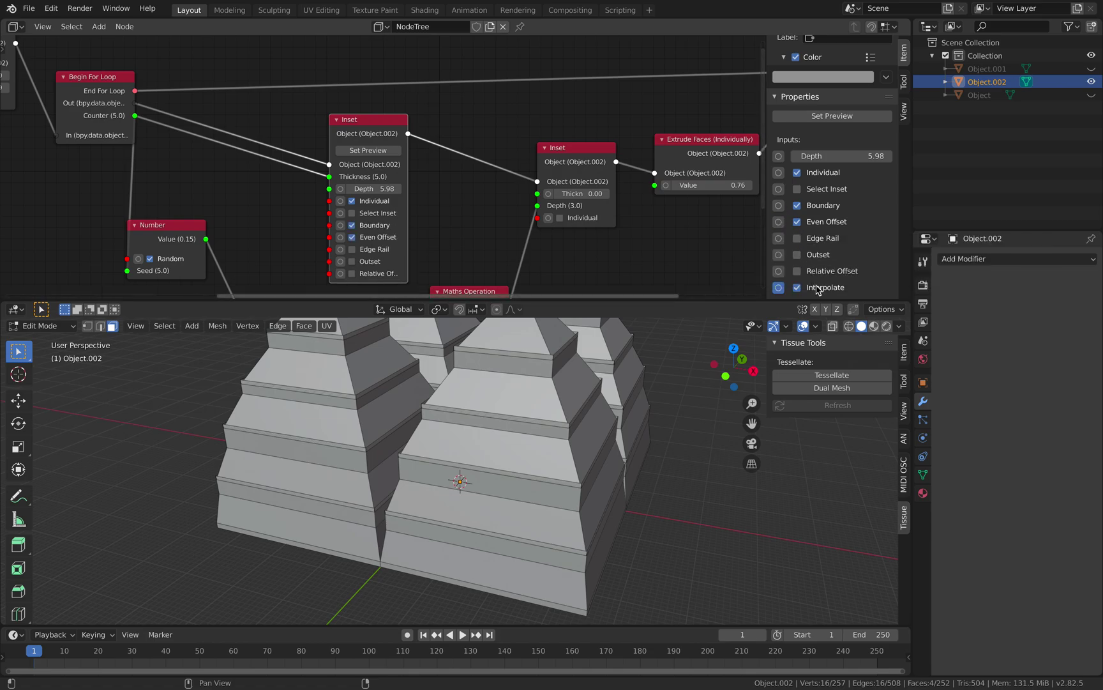
{"action": "left_click", "coordinate": [778, 288]}
{"action": "left_click_drag", "start_coordinate": [368, 124], "coordinate": [357, 121]}
{"action": "middle_click_drag", "start_coordinate": [385, 205], "coordinate": [411, 177]}
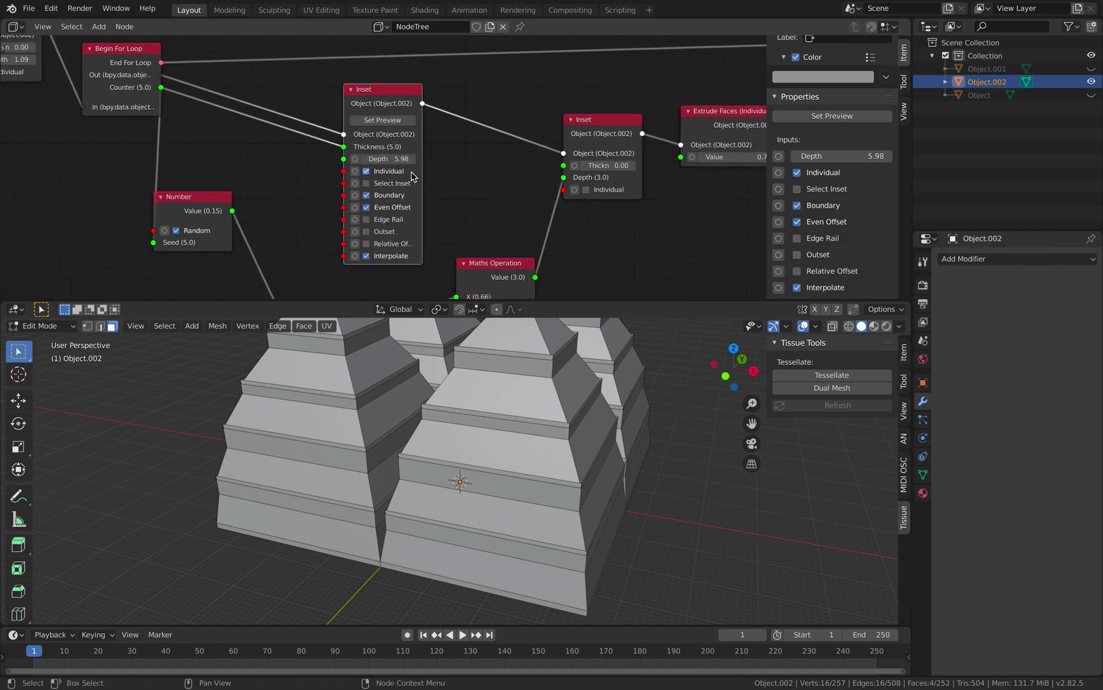
- Try toggling the first looped Inset node's Relative Offset and Interpolate options, restoring each one after comparing the mesh
{"action": "left_click_drag", "start_coordinate": [367, 244], "coordinate": [366, 223]}
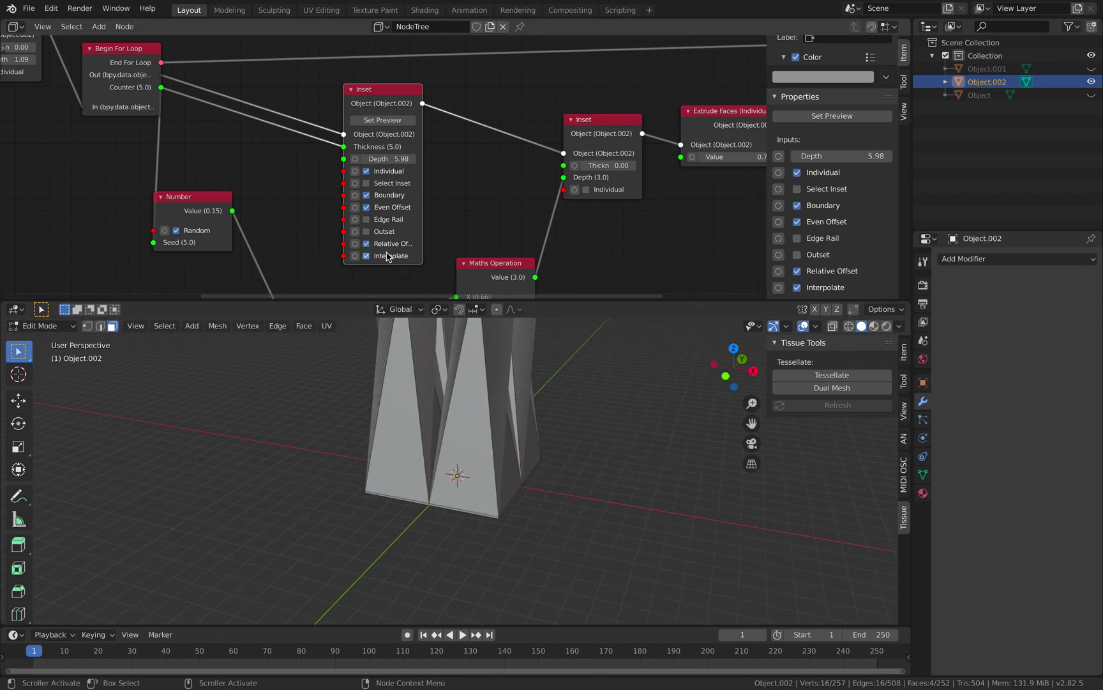
{"action": "left_click", "coordinate": [366, 243]}
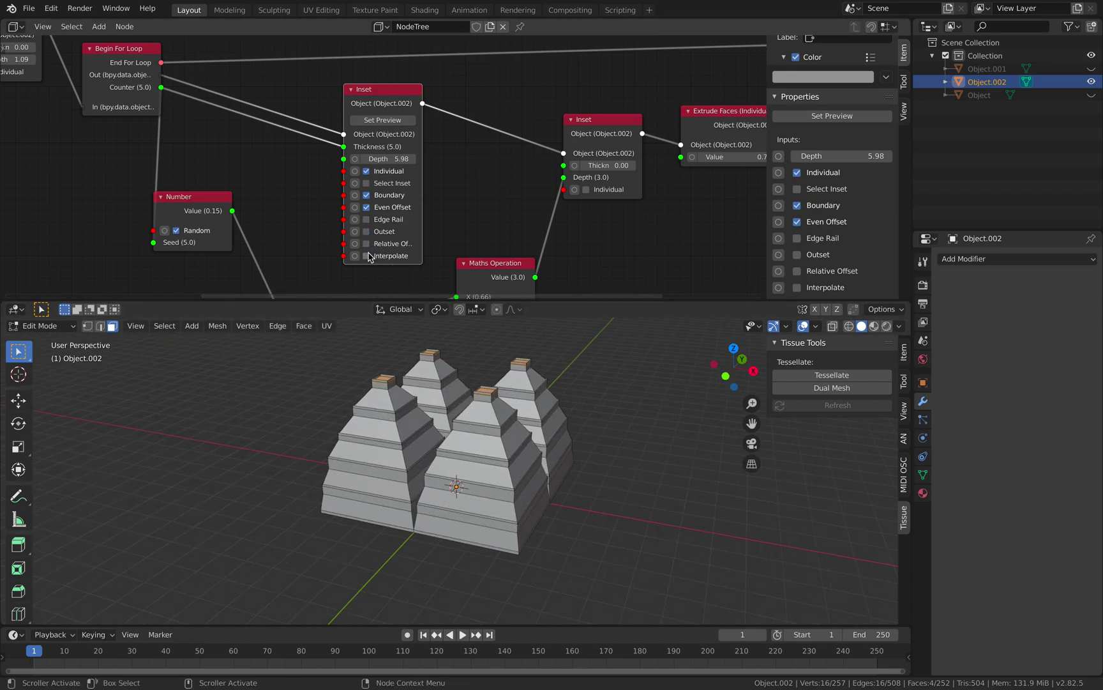
{"action": "left_click", "coordinate": [368, 255]}
- Try the Select Inset option on the first looped Inset node, inspect the mesh from several angles, and switch the option off again
{"action": "left_click", "coordinate": [367, 183]}
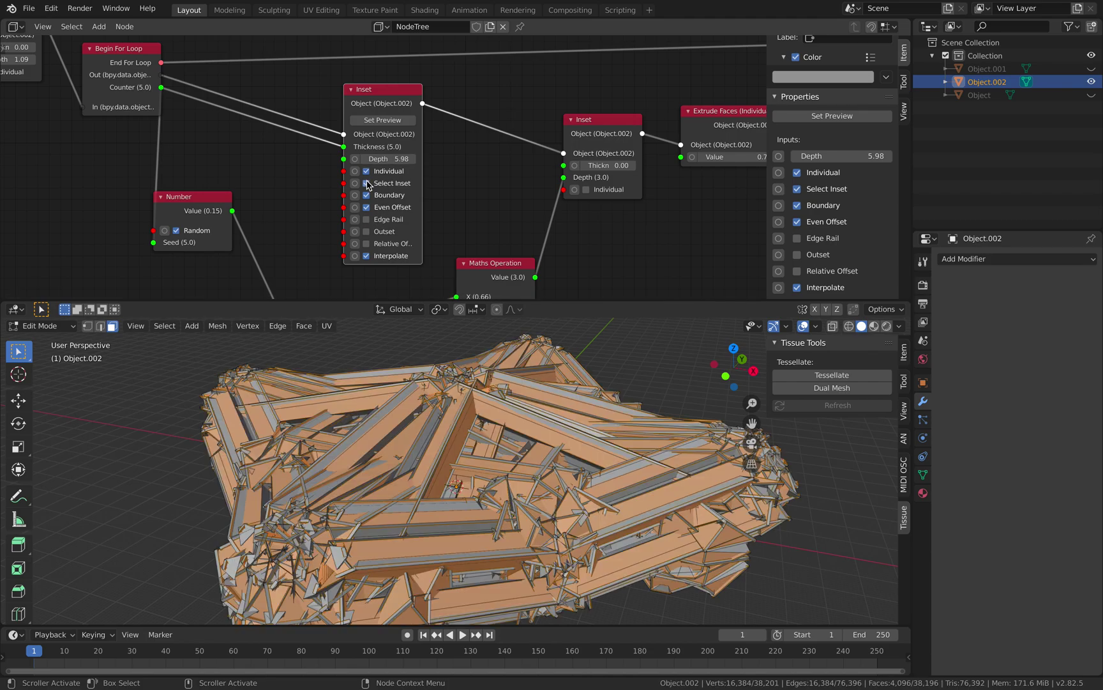
{"action": "mouse_move", "coordinate": [526, 483]}
{"action": "middle_mouse_down"}
{"action": "mouse_move", "coordinate": [524, 519]}
{"action": "mouse_move", "coordinate": [518, 473]}
{"action": "middle_mouse_up"}
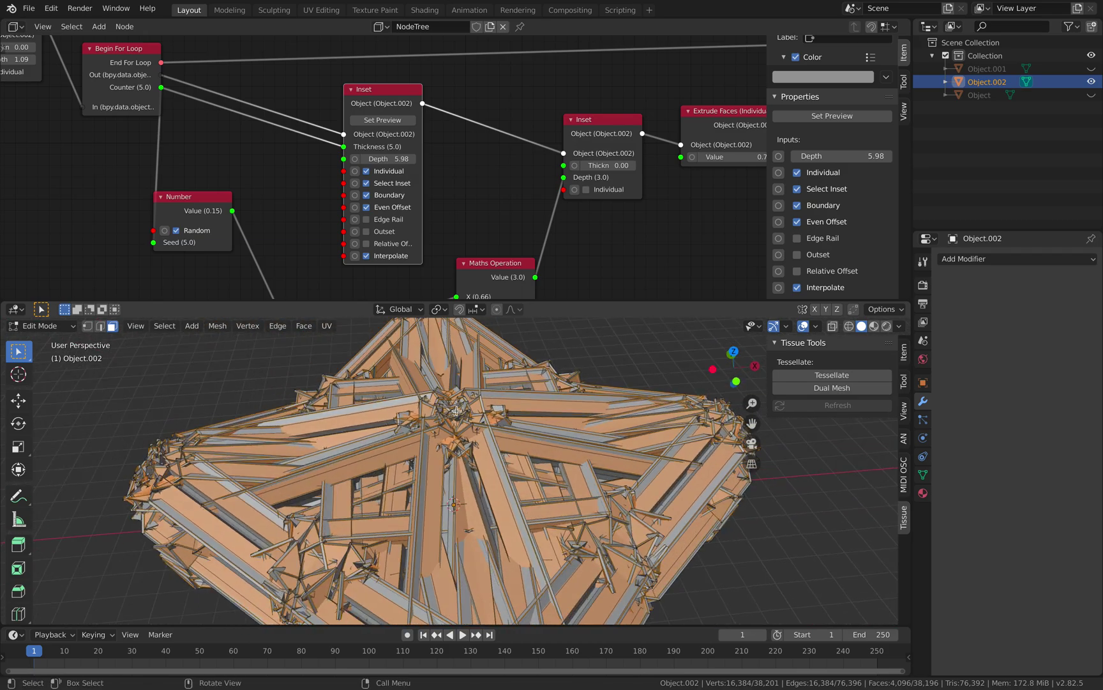
{"action": "left_click", "coordinate": [366, 183]}
{"action": "left_click", "coordinate": [366, 183]}
{"action": "middle_click_drag", "start_coordinate": [447, 409], "coordinate": [461, 409]}
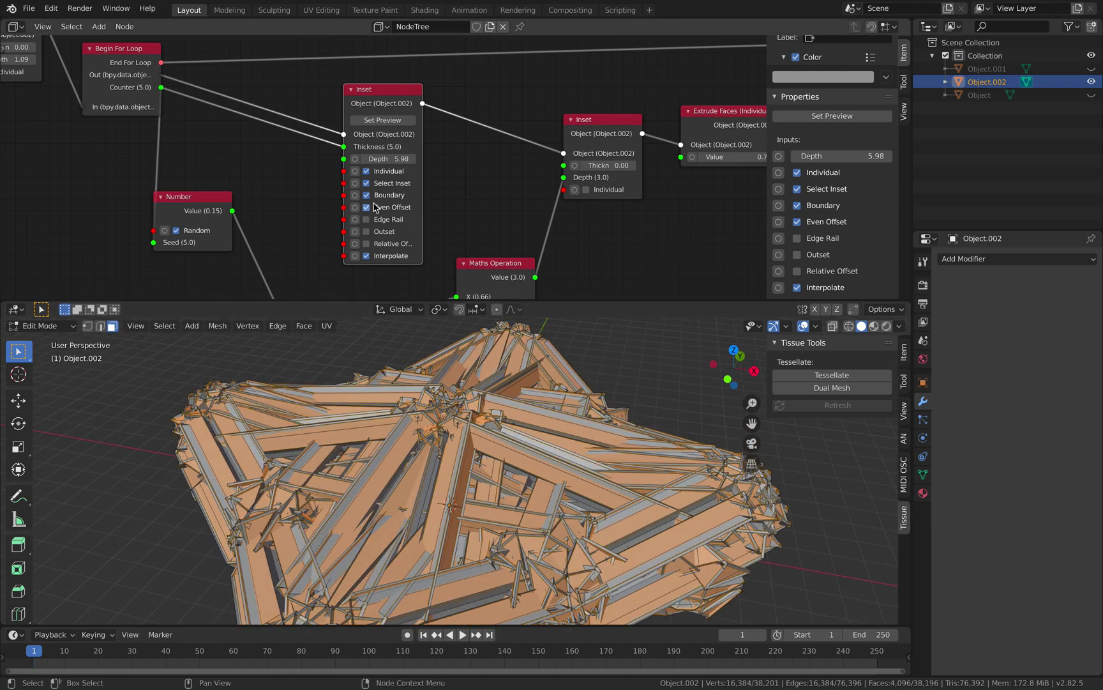
{"action": "mouse_move", "coordinate": [369, 96]}
{"action": "left_mouse_down"}
{"action": "mouse_move", "coordinate": [366, 111]}
{"action": "mouse_move", "coordinate": [366, 94]}
{"action": "mouse_move", "coordinate": [359, 99]}
{"action": "left_mouse_up"}
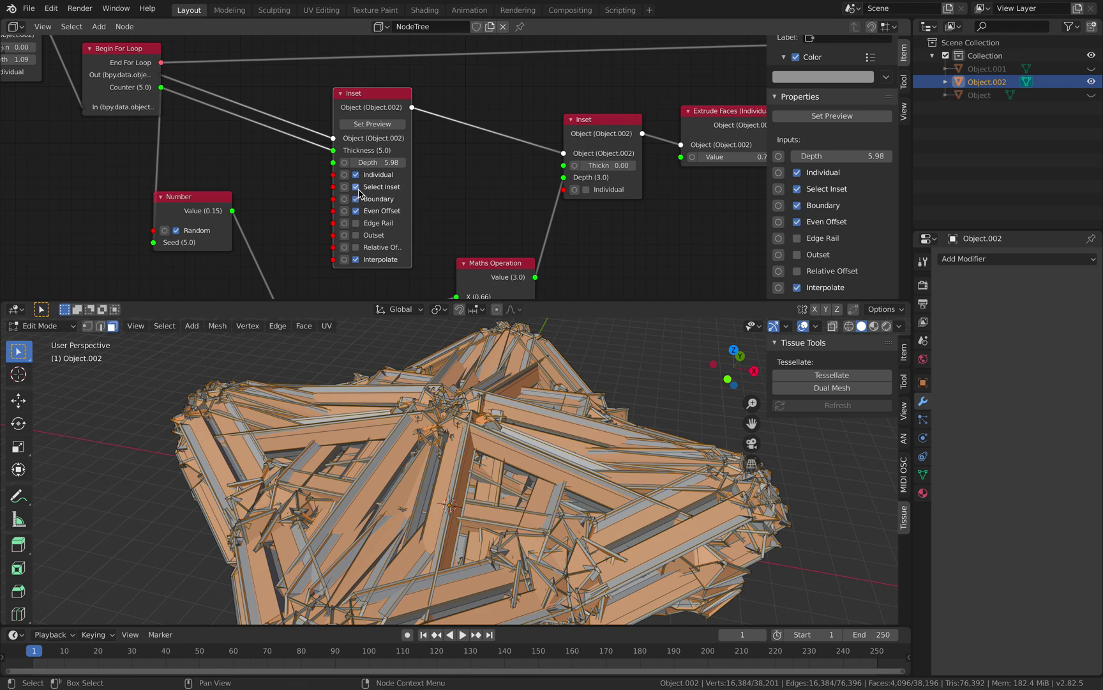
{"action": "scroll", "coordinate": [356, 198], "scroll_direction": "up", "scroll_amount": 1}
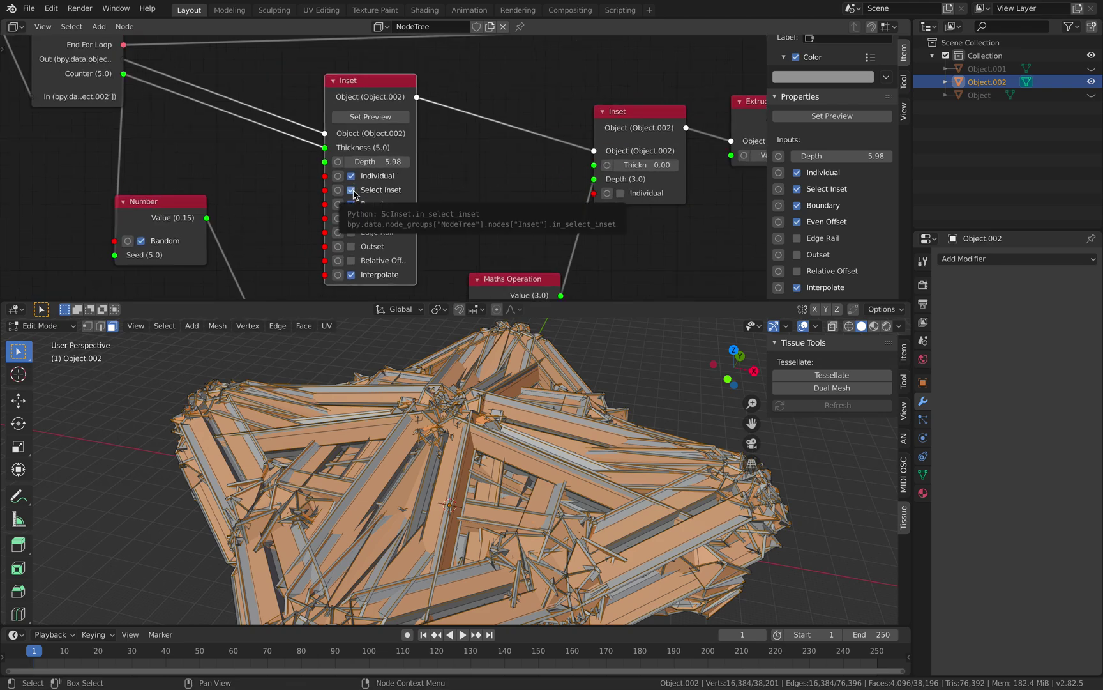
{"action": "left_click", "coordinate": [352, 190]}
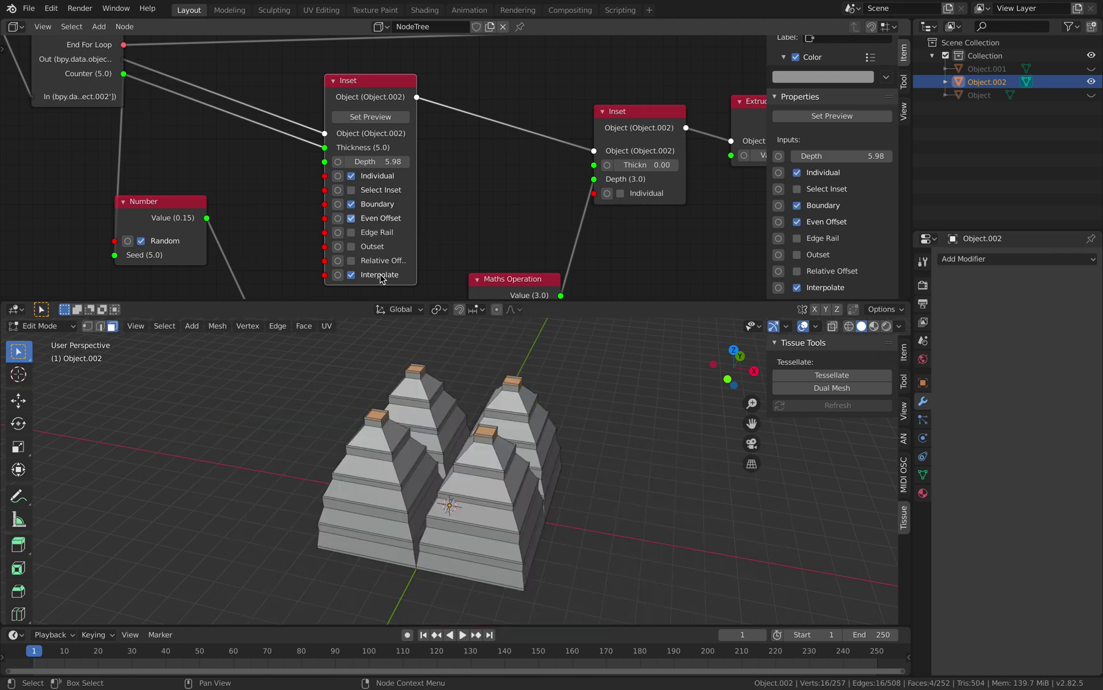
{"action": "left_click", "coordinate": [353, 193]}
{"action": "left_click", "coordinate": [354, 192]}
- Enable Outset and set Depth to 2.80 on the first looped Inset node, after raising the second Inset node slightly
{"action": "left_click_drag", "start_coordinate": [646, 122], "coordinate": [646, 100]}
{"action": "middle_click_drag", "start_coordinate": [377, 177], "coordinate": [376, 175]}
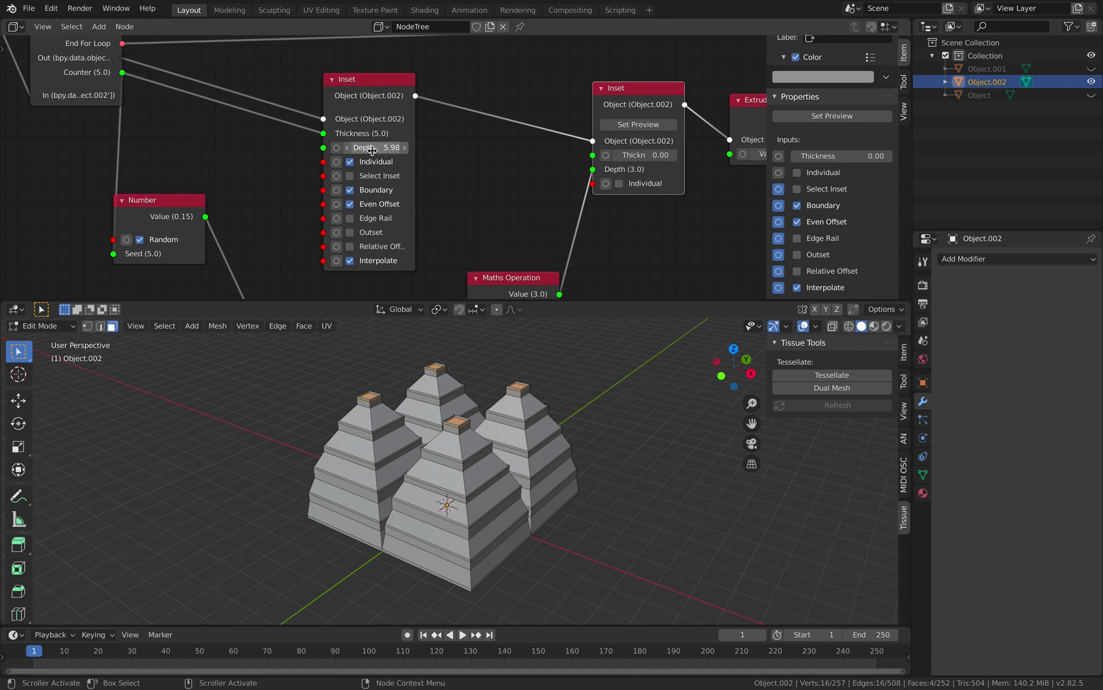
{"action": "left_click_drag", "start_coordinate": [383, 148], "coordinate": [363, 182]}
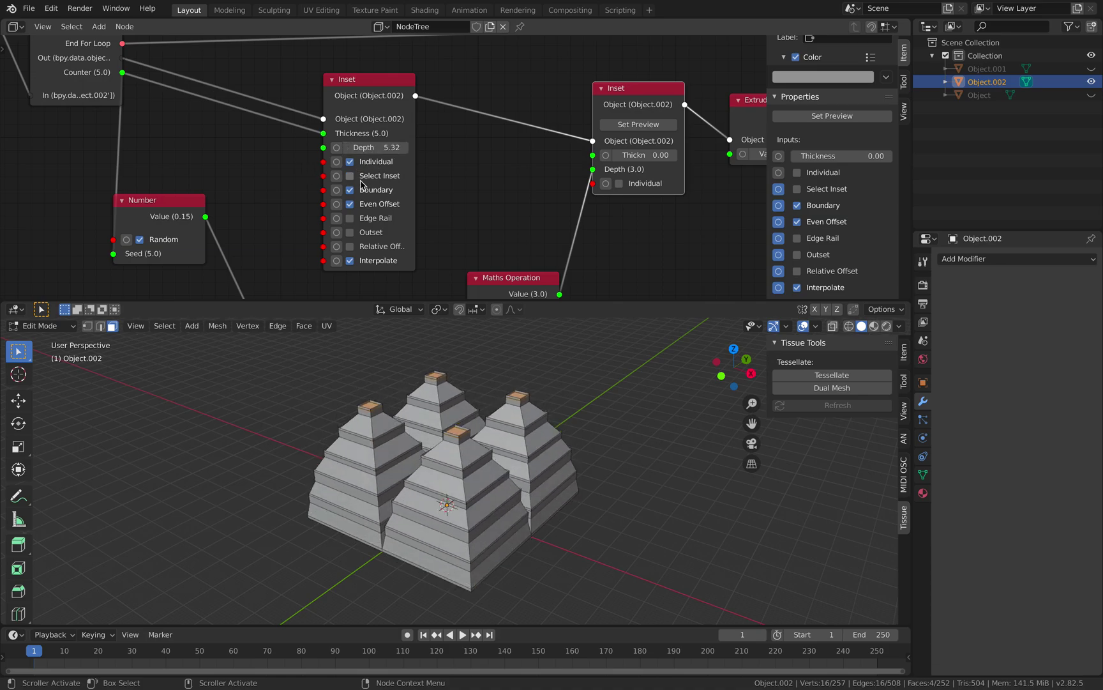
{"action": "left_click", "coordinate": [352, 176]}
{"action": "left_click", "coordinate": [352, 176]}
{"action": "left_click", "coordinate": [350, 232]}
{"action": "left_click_drag", "start_coordinate": [377, 147], "coordinate": [345, 172]}
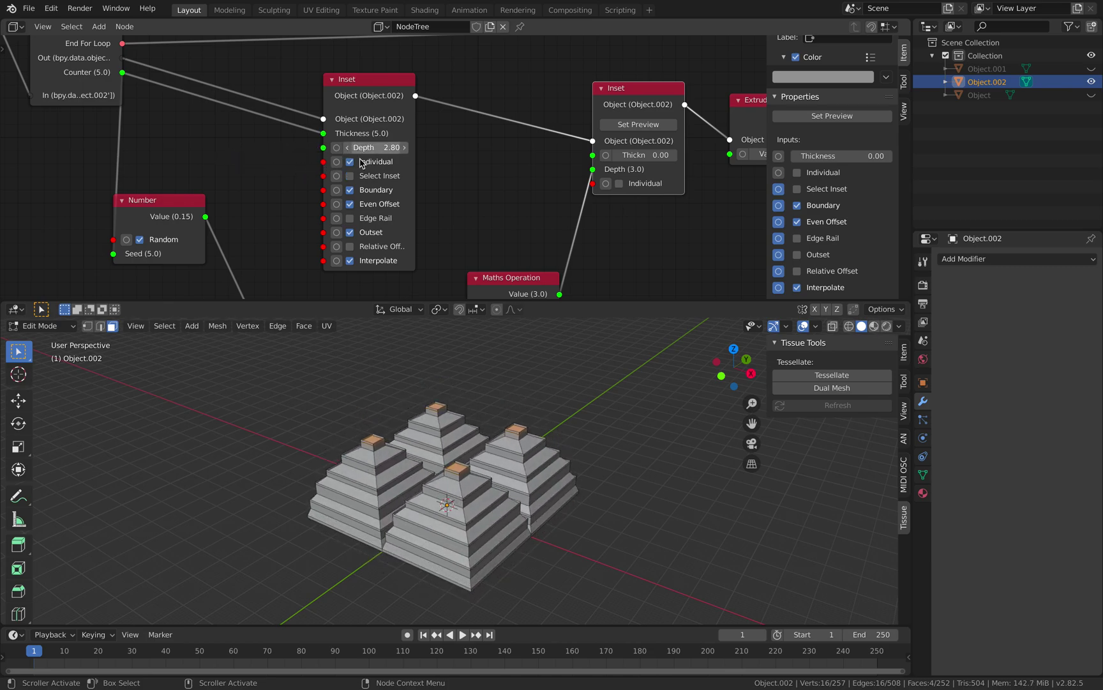
- Switch Object.002 to Object Mode, view the pyramids from another side and save the file
{"action": "left_click", "coordinate": [42, 326]}
{"action": "left_click", "coordinate": [35, 337]}
{"action": "middle_click_drag", "start_coordinate": [484, 451], "coordinate": [575, 431]}
{"action": "key", "text": "ctrl+s"}
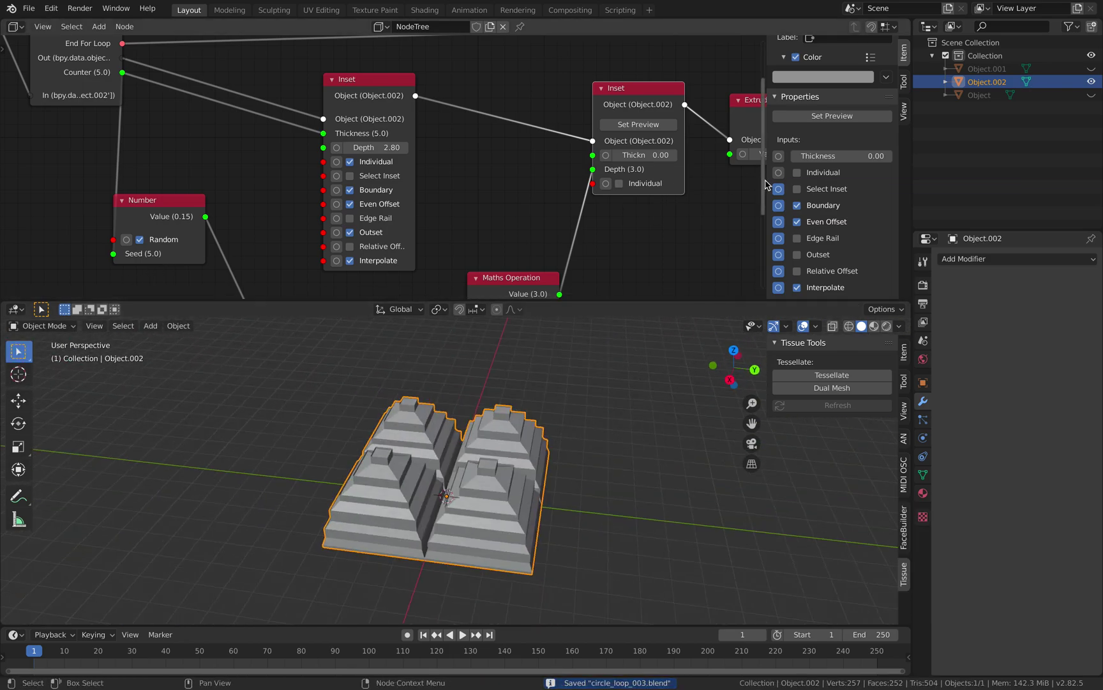
- Hide the node editor sidebar, enlarge the node editor, give NodeTree a fake user and save the file
{"action": "key", "text": "n"}
{"action": "scroll", "coordinate": [742, 204], "scroll_direction": "down", "scroll_amount": 6}
{"action": "middle_click_drag", "start_coordinate": [742, 204], "coordinate": [786, 177]}
{"action": "scroll", "coordinate": [699, 192], "scroll_direction": "down", "scroll_amount": 4}
{"action": "scroll", "coordinate": [785, 178], "scroll_direction": "up", "scroll_amount": 2}
{"action": "left_click_drag", "start_coordinate": [751, 302], "coordinate": [749, 369]}
{"action": "left_click", "coordinate": [476, 26]}
{"action": "key", "text": "ctrl+s"}
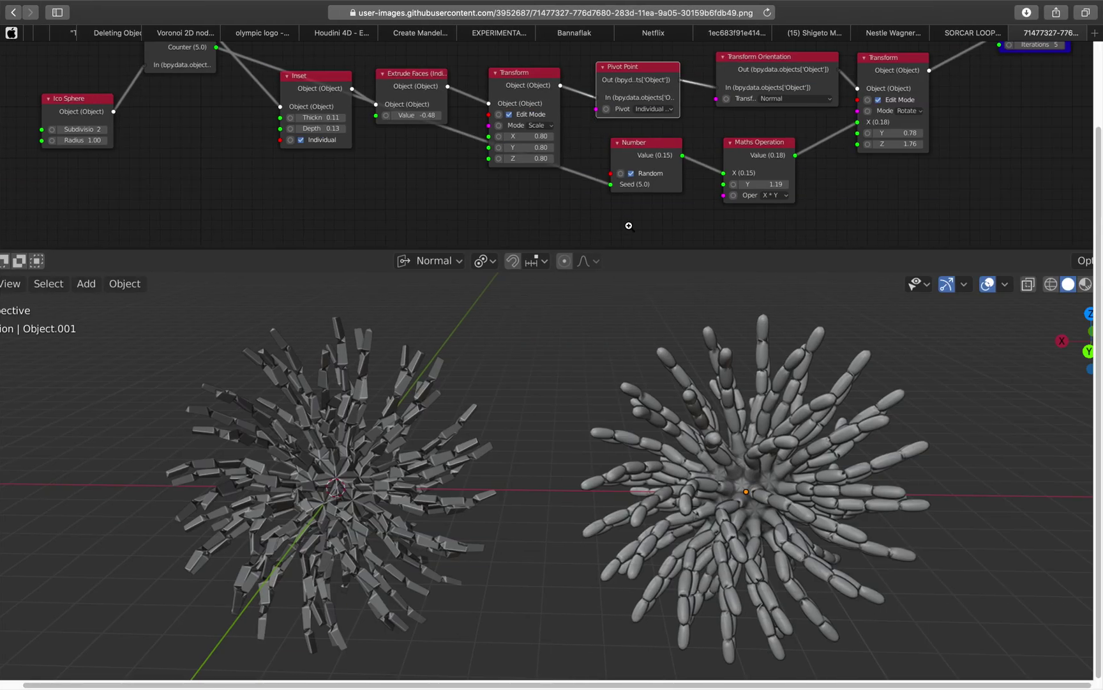
- Switch to Safari and review the example node trees and renders in the SORCAR LOOP STUDY issue on GitHub
{"action": "left_click", "coordinate": [629, 225]}
{"action": "left_click", "coordinate": [714, 244]}
{"action": "left_click", "coordinate": [992, 30]}
{"action": "left_click", "coordinate": [1016, 33]}
{"action": "scroll", "coordinate": [810, 249], "scroll_direction": "up", "scroll_amount": 10}
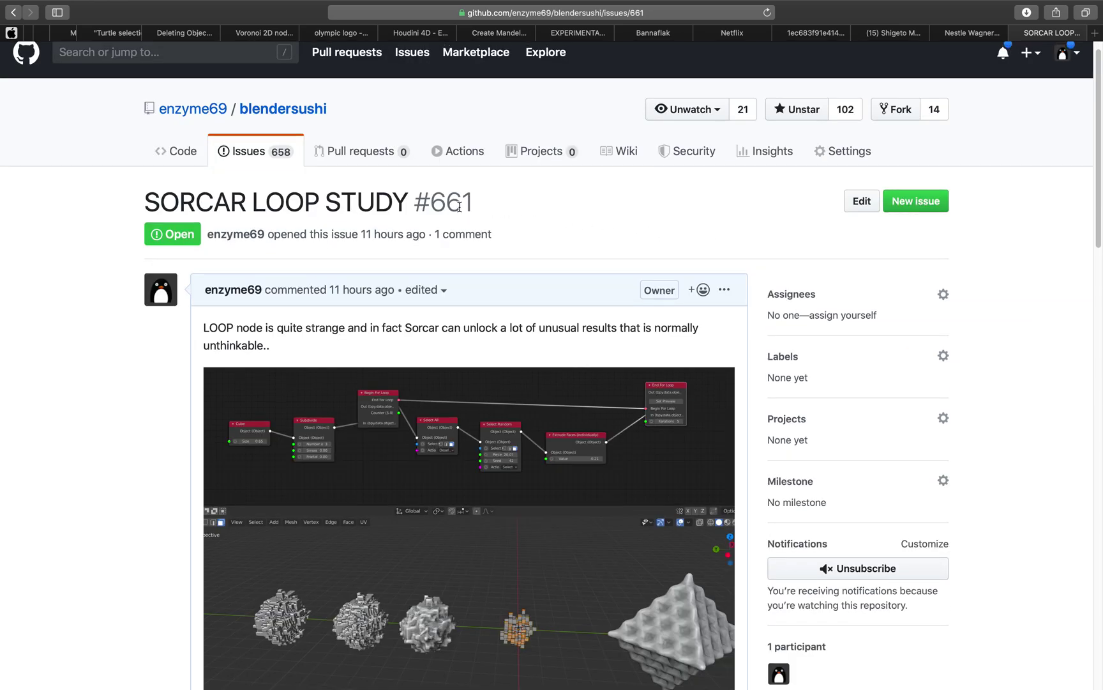
{"action": "scroll", "coordinate": [421, 204], "scroll_direction": "down", "scroll_amount": 10}
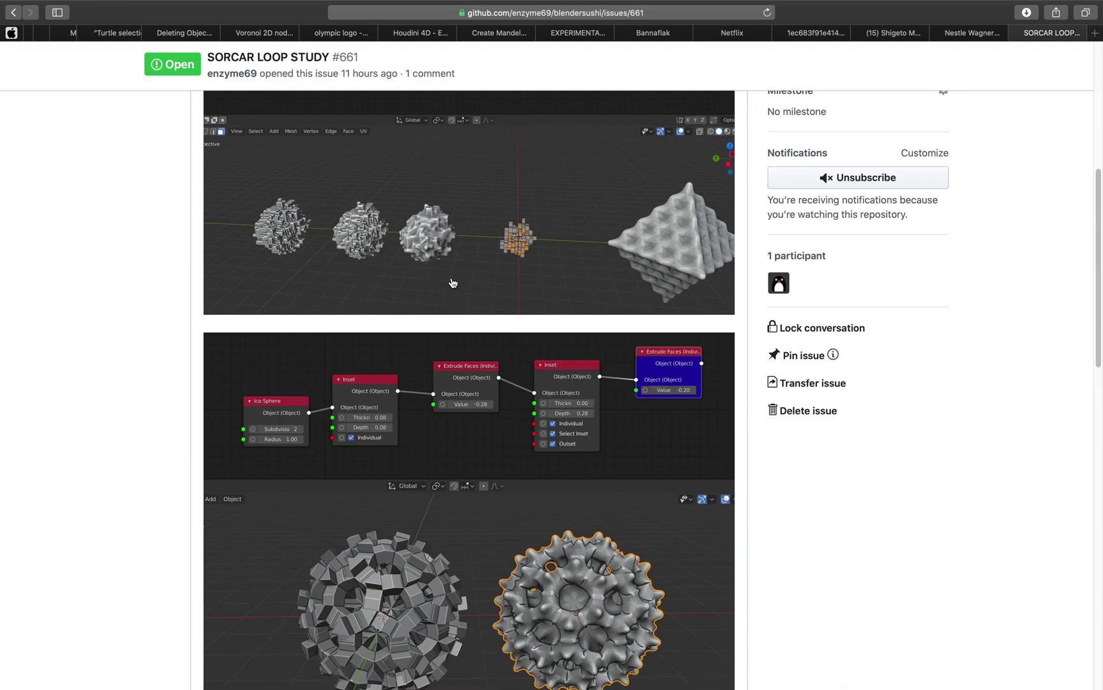
{"action": "scroll", "coordinate": [457, 332], "scroll_direction": "down", "scroll_amount": 6}
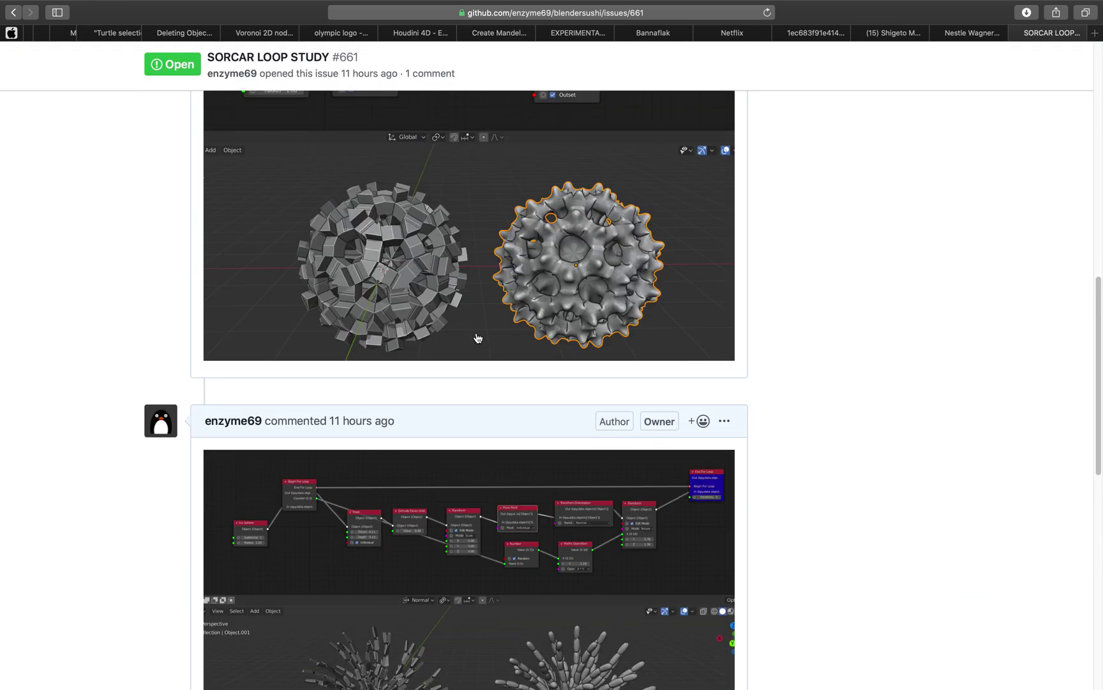
{"action": "scroll", "coordinate": [475, 340], "scroll_direction": "down", "scroll_amount": 8}
{"action": "scroll", "coordinate": [476, 337], "scroll_direction": "up", "scroll_amount": 4}
{"action": "scroll", "coordinate": [449, 303], "scroll_direction": "up", "scroll_amount": 10}
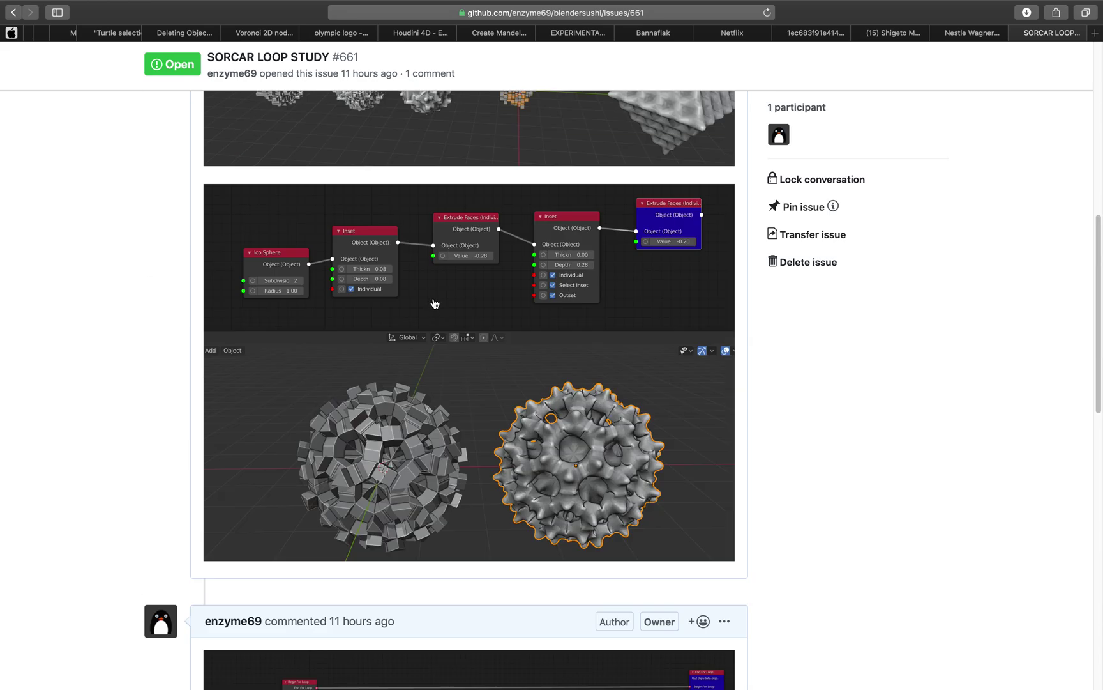
- Glance at the mesh in Blender, return to the GitHub issue and highlight the "X + 1 -2" sequence in its last comment
{"action": "key", "text": "ctrl+Left"}
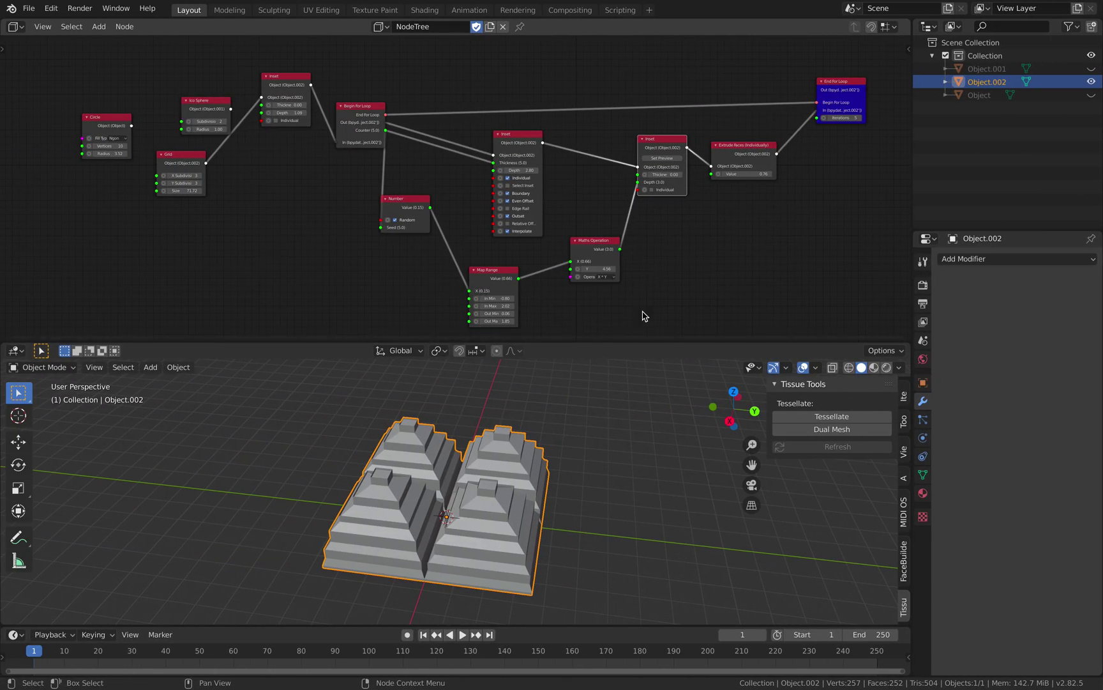
{"action": "middle_click_drag", "start_coordinate": [613, 396], "coordinate": [572, 439]}
{"action": "key", "text": "ctrl+Right"}
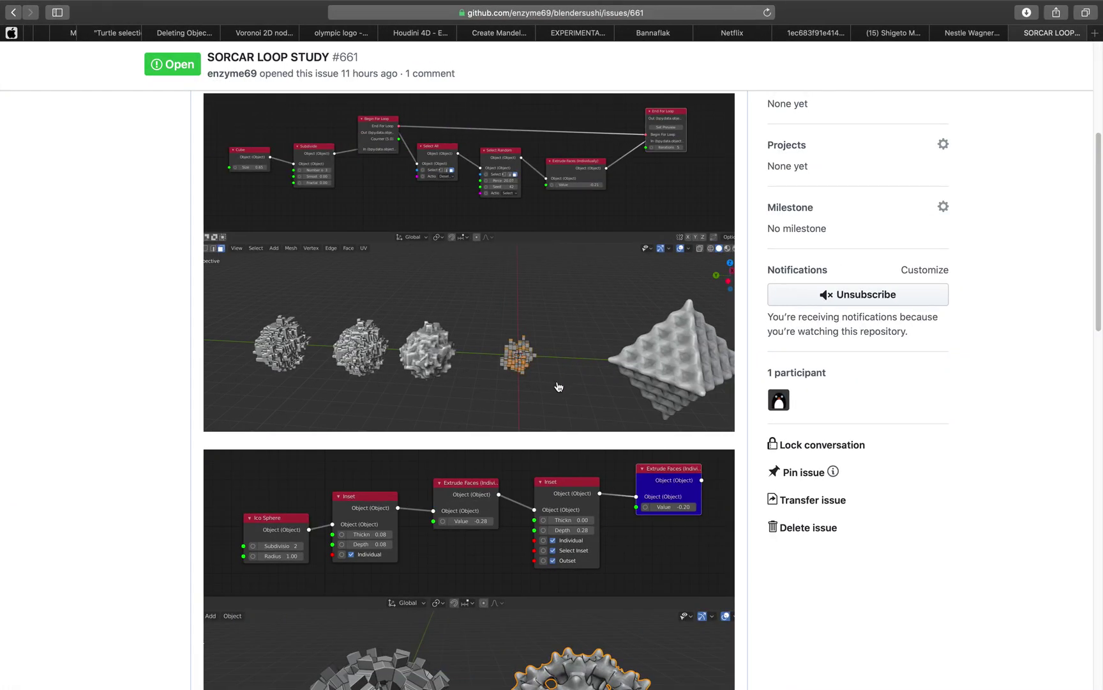
{"action": "scroll", "coordinate": [562, 396], "scroll_direction": "down", "scroll_amount": 10}
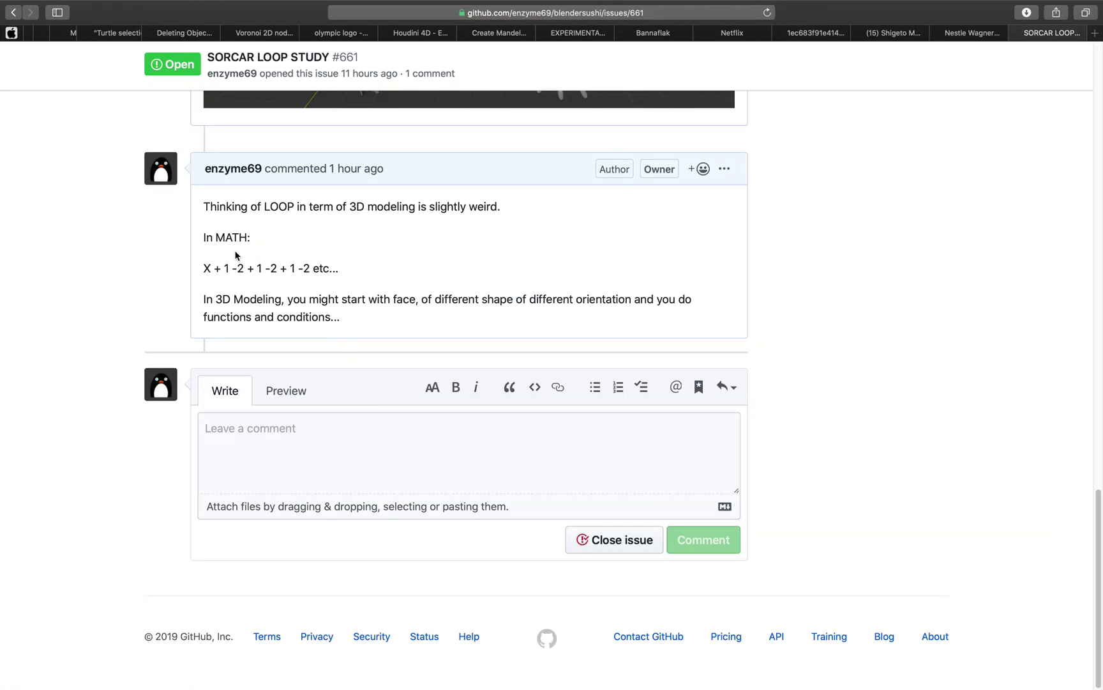
{"action": "triple_click", "coordinate": [209, 241]}
{"action": "left_click", "coordinate": [203, 271]}
{"action": "left_click_drag", "start_coordinate": [207, 268], "coordinate": [289, 270]}
{"action": "left_click", "coordinate": [237, 262]}
{"action": "left_click", "coordinate": [342, 279]}
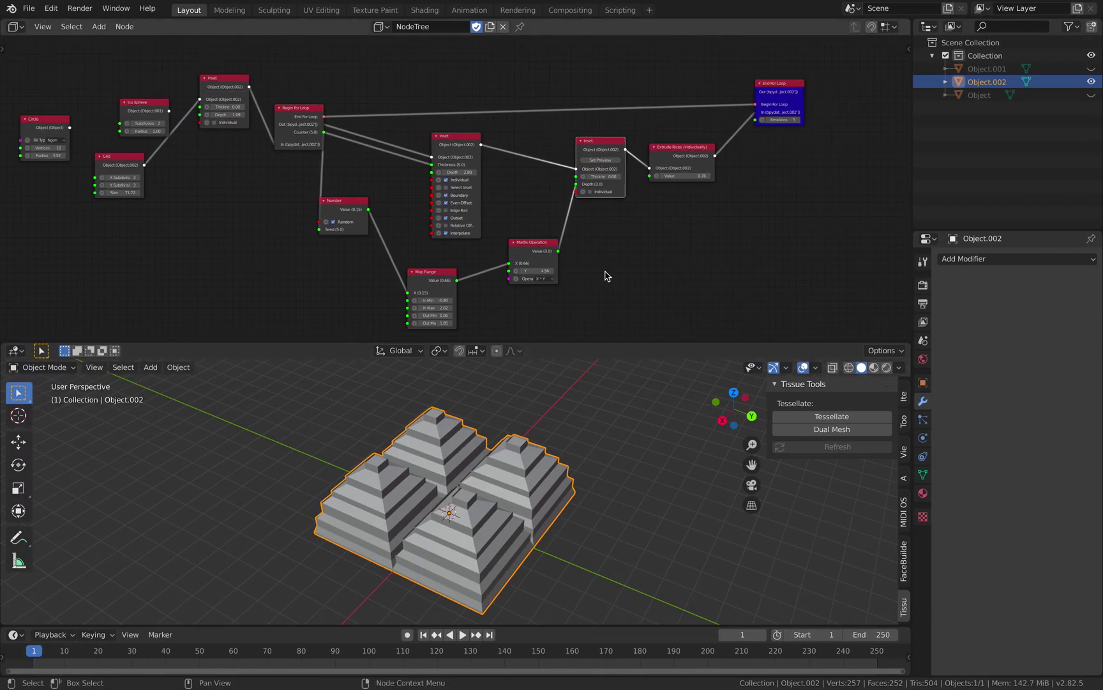
- Switch back to Blender, inspect the stepped pyramids and move the two looped Inset nodes closer together
{"action": "mouse_move", "coordinate": [511, 517]}
{"action": "middle_mouse_down"}
{"action": "mouse_move", "coordinate": [501, 469]}
{"action": "mouse_move", "coordinate": [528, 510]}
{"action": "middle_mouse_up"}
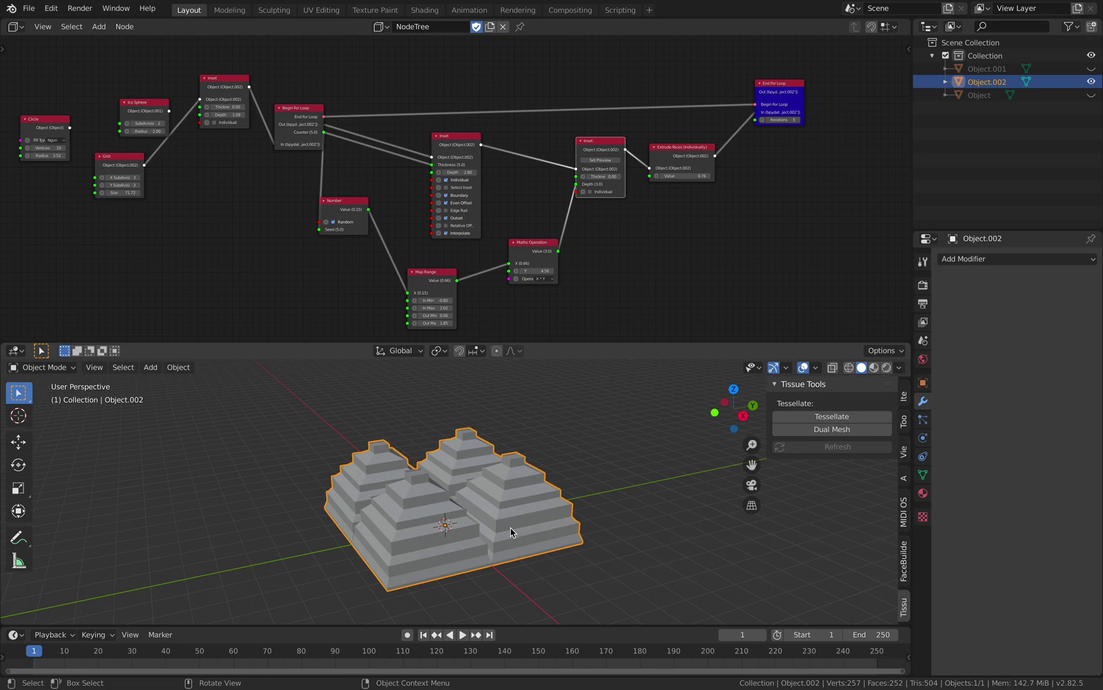
{"action": "scroll", "coordinate": [533, 500], "scroll_direction": "down", "scroll_amount": 1}
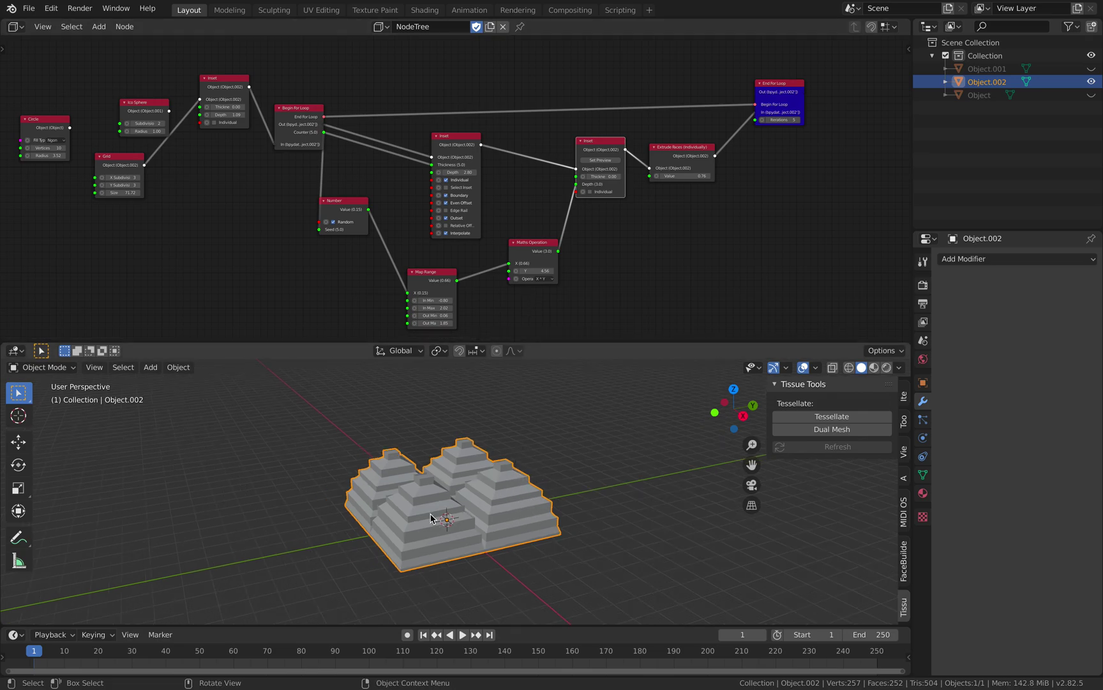
{"action": "scroll", "coordinate": [431, 431], "scroll_direction": "up", "scroll_amount": 5}
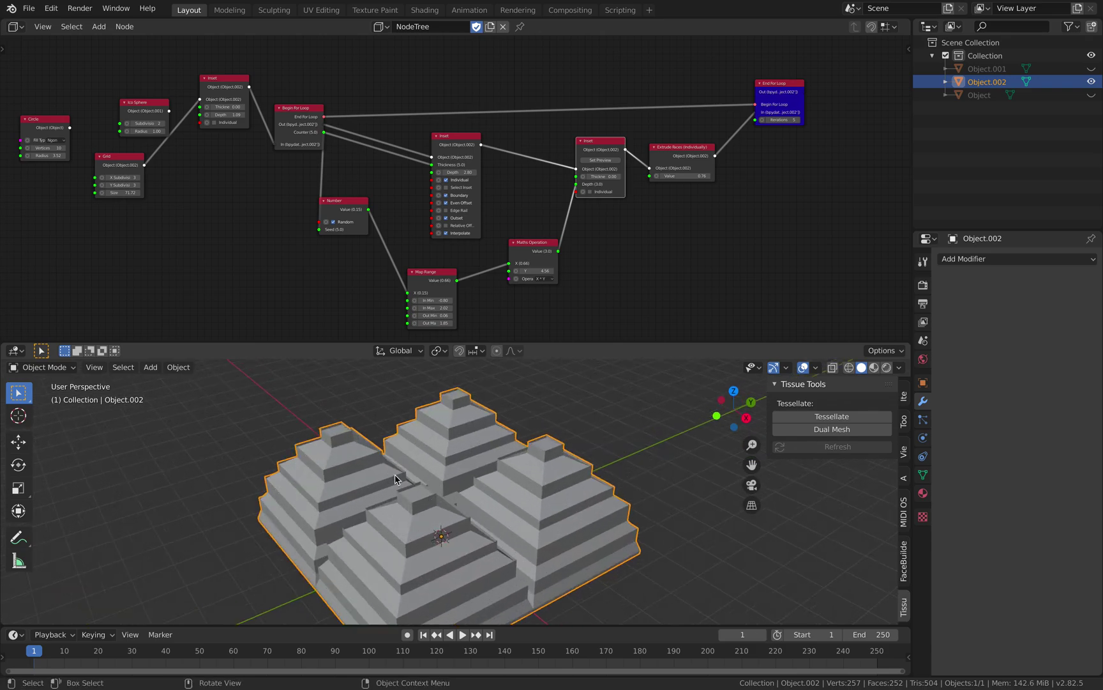
{"action": "left_click", "coordinate": [450, 145]}
{"action": "scroll", "coordinate": [350, 138], "scroll_direction": "up", "scroll_amount": 3}
{"action": "left_click_drag", "start_coordinate": [478, 131], "coordinate": [488, 126]}
{"action": "left_click_drag", "start_coordinate": [629, 144], "coordinate": [608, 143]}
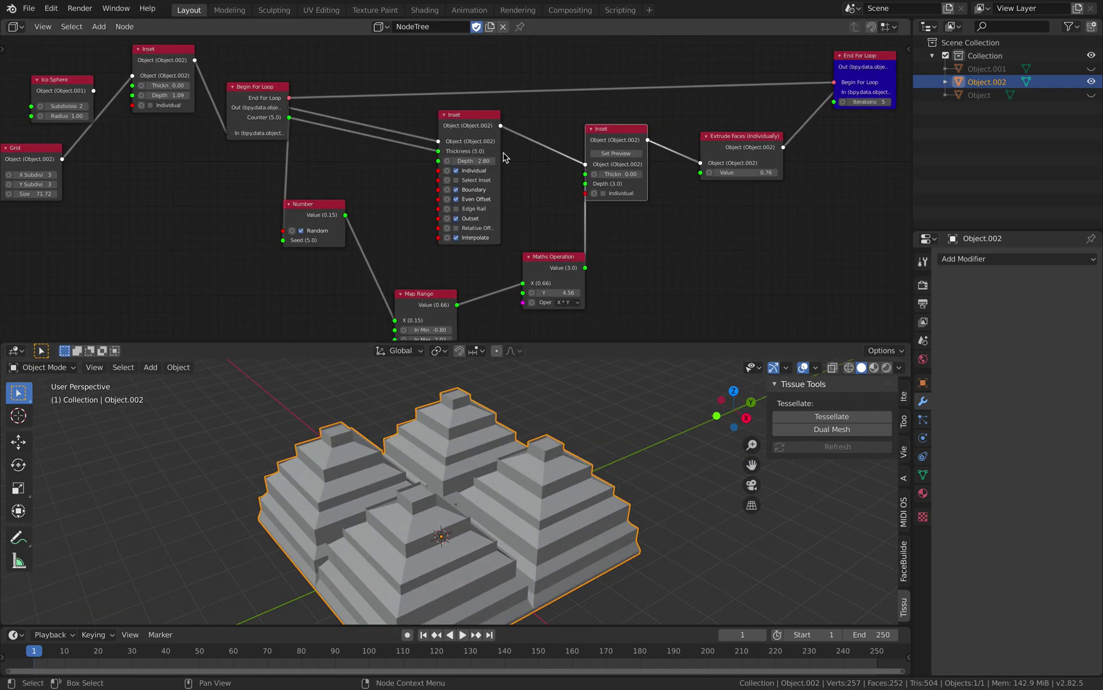
- Tidy the loop layout, moving the Number, Map Range and Maths Operation nodes up closer beneath the Inset nodes, and save the file
{"action": "middle_click_drag", "start_coordinate": [494, 409], "coordinate": [465, 439]}
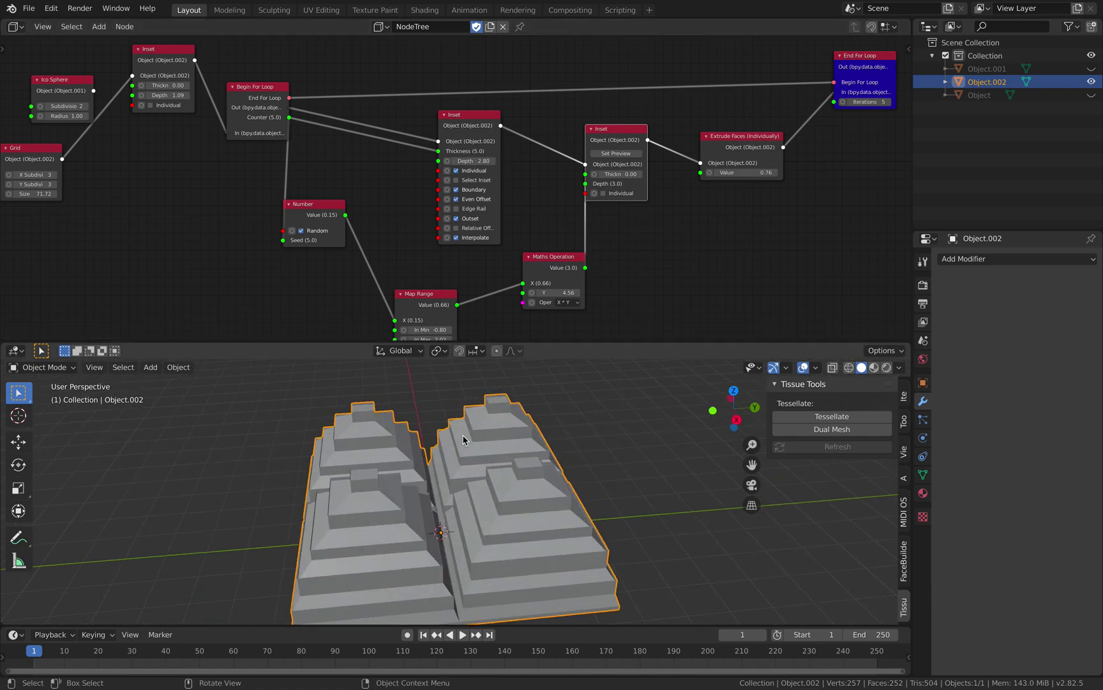
{"action": "scroll", "coordinate": [463, 236], "scroll_direction": "down", "scroll_amount": 1}
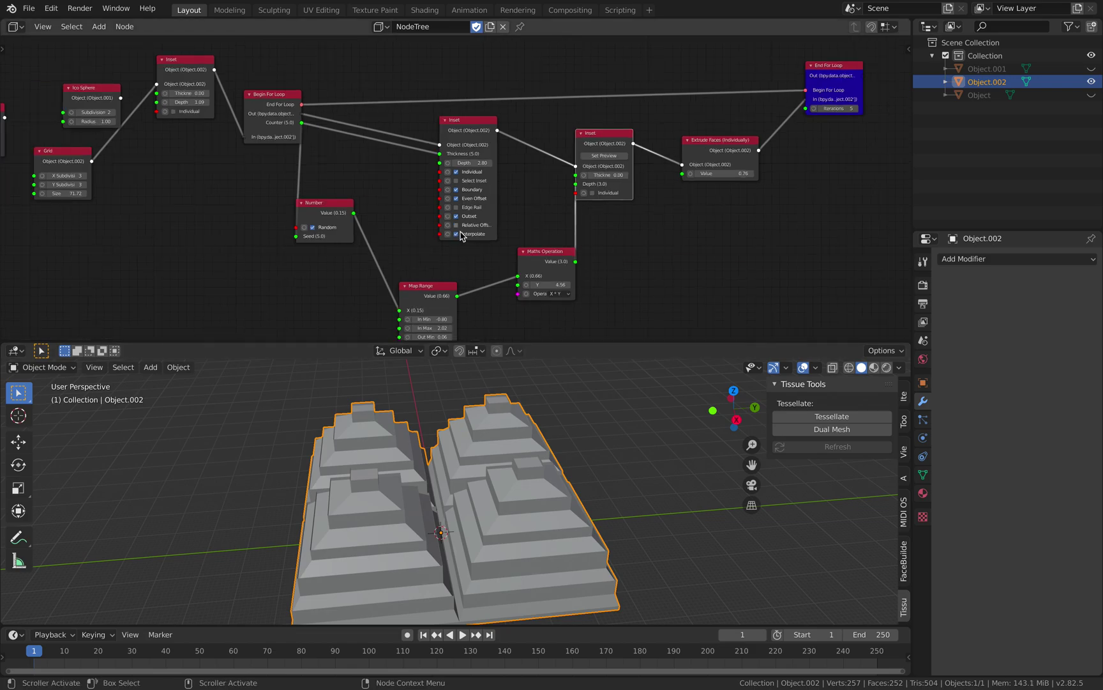
{"action": "scroll", "coordinate": [741, 171], "scroll_direction": "down", "scroll_amount": 1}
{"action": "left_click_drag", "start_coordinate": [837, 84], "coordinate": [843, 82]}
{"action": "left_click_drag", "start_coordinate": [272, 119], "coordinate": [265, 106]}
{"action": "left_click_drag", "start_coordinate": [437, 147], "coordinate": [451, 136]}
{"action": "left_click_drag", "start_coordinate": [332, 224], "coordinate": [365, 190]}
{"action": "left_click_drag", "start_coordinate": [537, 275], "coordinate": [537, 245]}
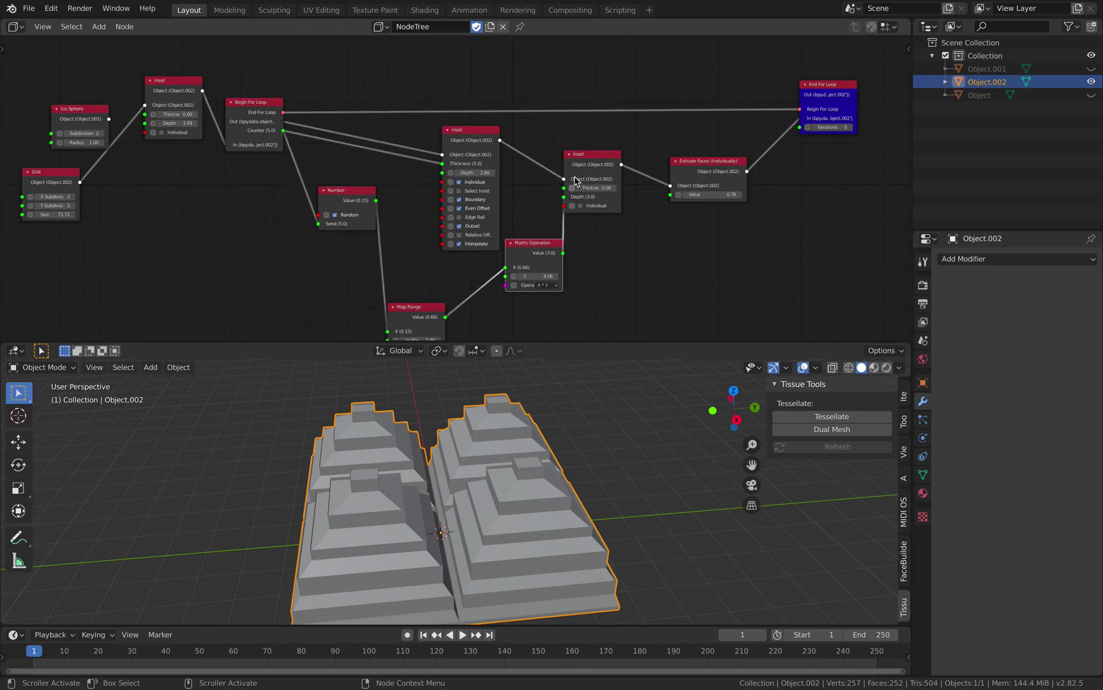
{"action": "left_click_drag", "start_coordinate": [588, 155], "coordinate": [600, 145]}
{"action": "left_click_drag", "start_coordinate": [415, 307], "coordinate": [450, 271]}
{"action": "left_click_drag", "start_coordinate": [697, 168], "coordinate": [705, 171]}
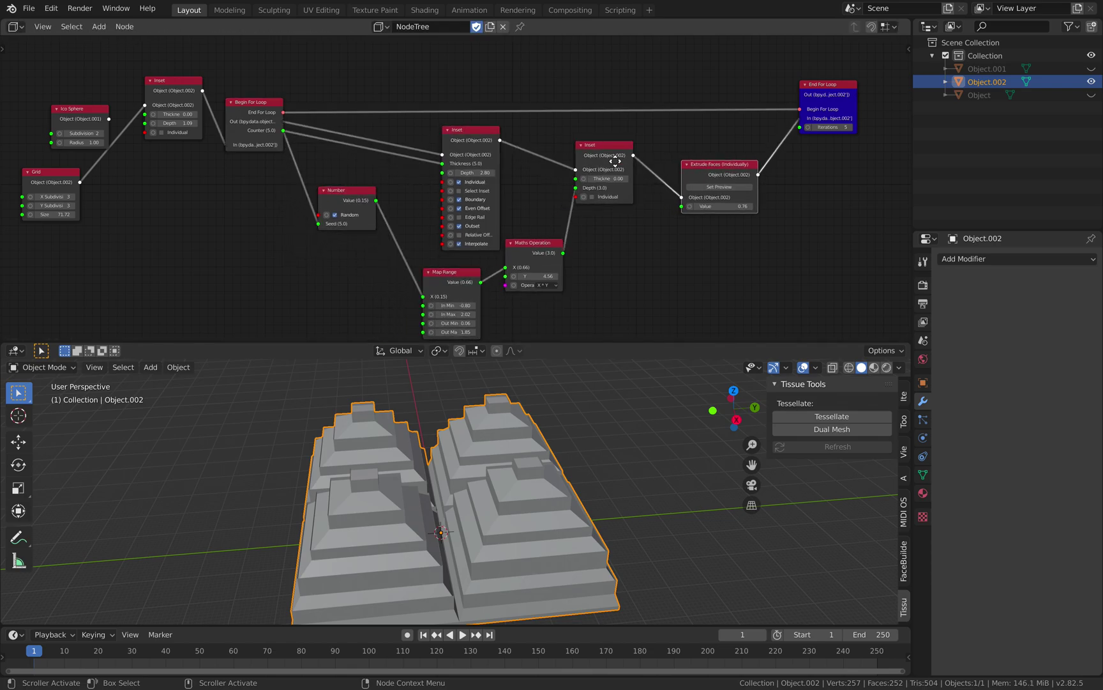
{"action": "scroll", "coordinate": [479, 146], "scroll_direction": "up", "scroll_amount": 1}
{"action": "key", "text": "ctrl+s"}
- Shift the second looped Inset node slightly outward and deselect the pyramid object in the 3D viewport
{"action": "scroll", "coordinate": [504, 142], "scroll_direction": "up", "scroll_amount": 1}
{"action": "left_click_drag", "start_coordinate": [642, 145], "coordinate": [657, 140]}
{"action": "middle_click_drag", "start_coordinate": [626, 165], "coordinate": [506, 184]}
{"action": "left_click", "coordinate": [697, 192]}
{"action": "scroll", "coordinate": [628, 167], "scroll_direction": "down", "scroll_amount": 1}
{"action": "middle_click_drag", "start_coordinate": [623, 150], "coordinate": [722, 154]}
{"action": "scroll", "coordinate": [522, 175], "scroll_direction": "down", "scroll_amount": 2}
{"action": "middle_click_drag", "start_coordinate": [603, 439], "coordinate": [549, 435]}
{"action": "key", "text": "alt+a"}
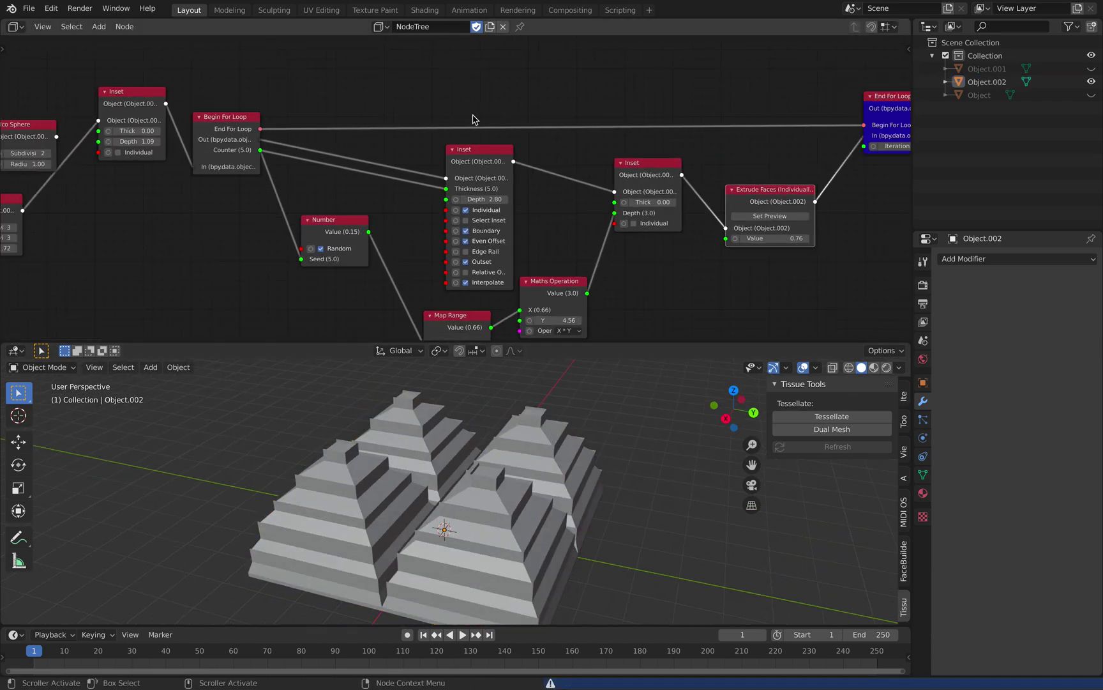
- Move End For Loop farther out and raise Begin For Loop above the looped nodes, then save the file
{"action": "middle_click_drag", "start_coordinate": [442, 119], "coordinate": [443, 152]}
{"action": "middle_click_drag", "start_coordinate": [610, 132], "coordinate": [528, 126]}
{"action": "left_click_drag", "start_coordinate": [831, 129], "coordinate": [855, 121]}
{"action": "key", "text": "alt+a"}
{"action": "left_click_drag", "start_coordinate": [168, 141], "coordinate": [150, 104]}
{"action": "middle_click_drag", "start_coordinate": [334, 136], "coordinate": [309, 132]}
{"action": "key", "text": "ctrl+s"}
- Spread the loop chain out by moving the second looped Inset and the Extrude Faces node farther toward End For Loop
{"action": "middle_click_drag", "start_coordinate": [586, 190], "coordinate": [560, 170]}
{"action": "left_click_drag", "start_coordinate": [530, 167], "coordinate": [549, 162]}
{"action": "left_click_drag", "start_coordinate": [644, 195], "coordinate": [684, 199]}
- Add a Select Random node and insert it on the object link between Begin For Loop and the first looped Inset
{"action": "key", "text": "shift+a"}
{"action": "left_click", "coordinate": [649, 159]}
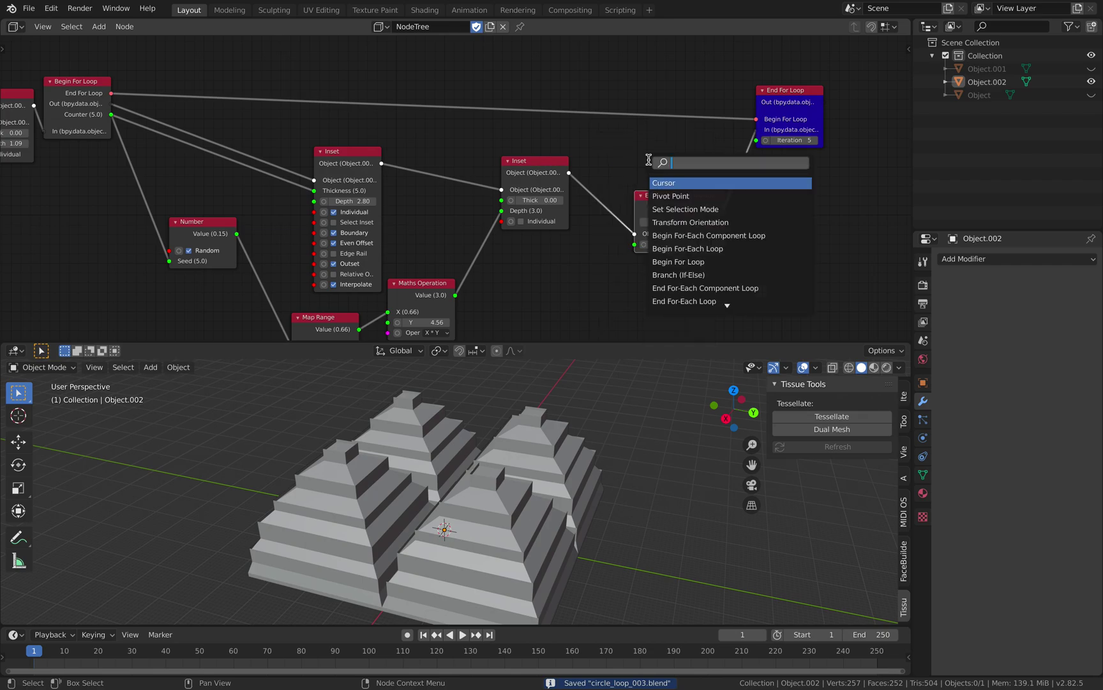
{"action": "type", "text": "sele"}
{"action": "key", "text": "BackSpace"}
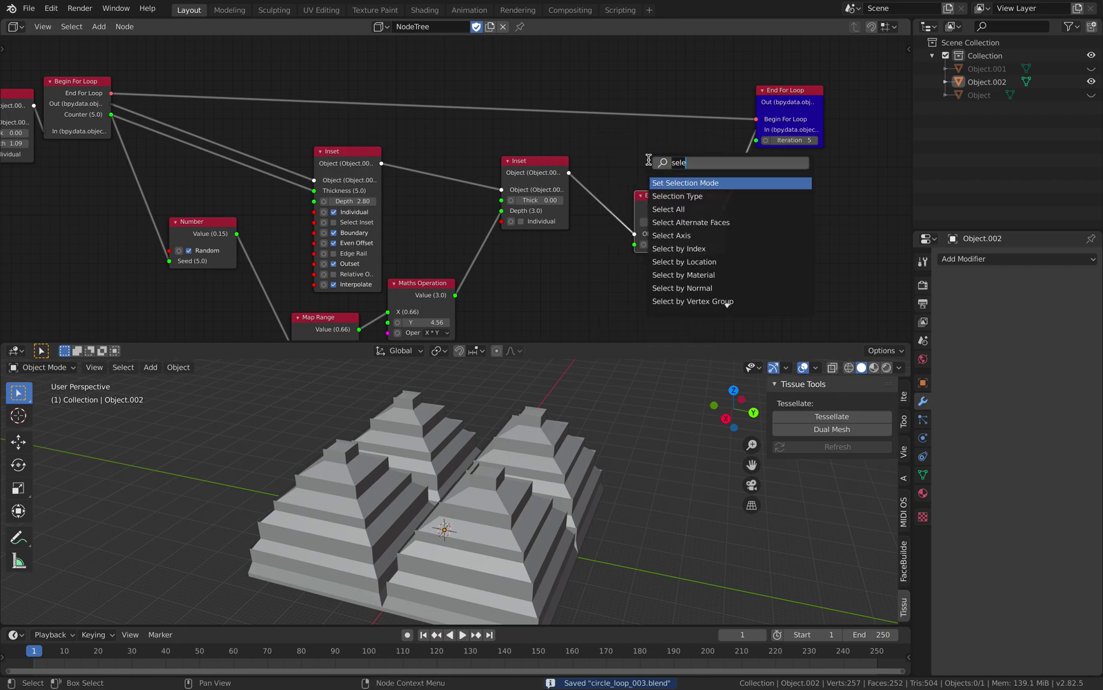
{"action": "type", "text": "ect a"}
{"action": "key", "text": "ctrl+a"}
{"action": "type", "text": "random"}
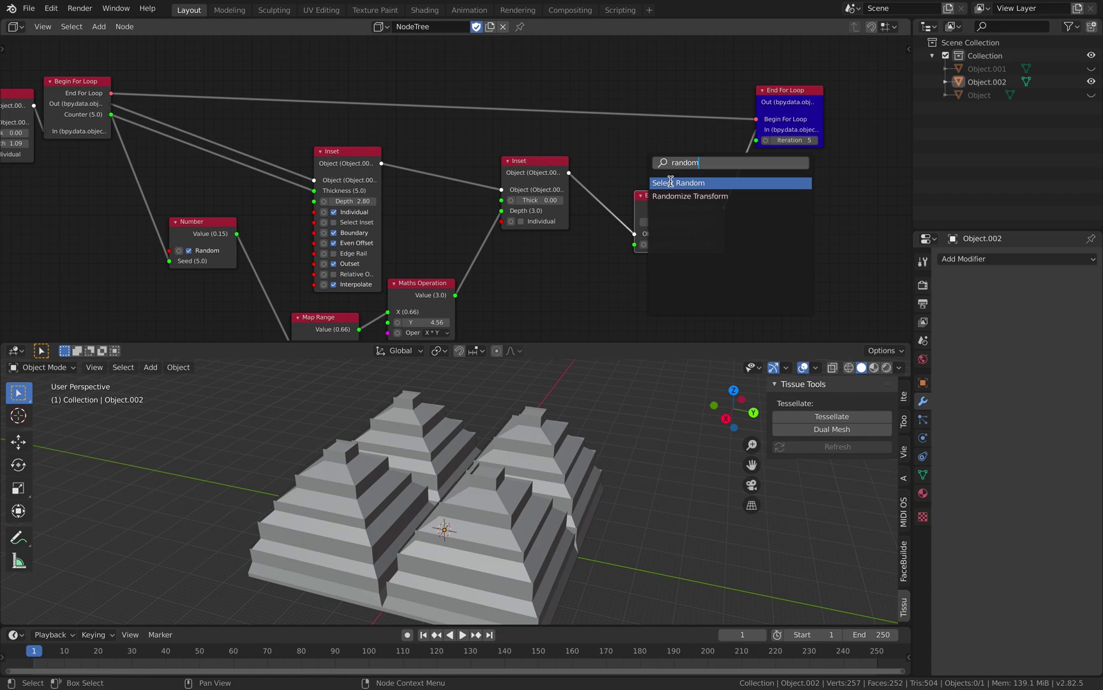
{"action": "left_click", "coordinate": [670, 182]}
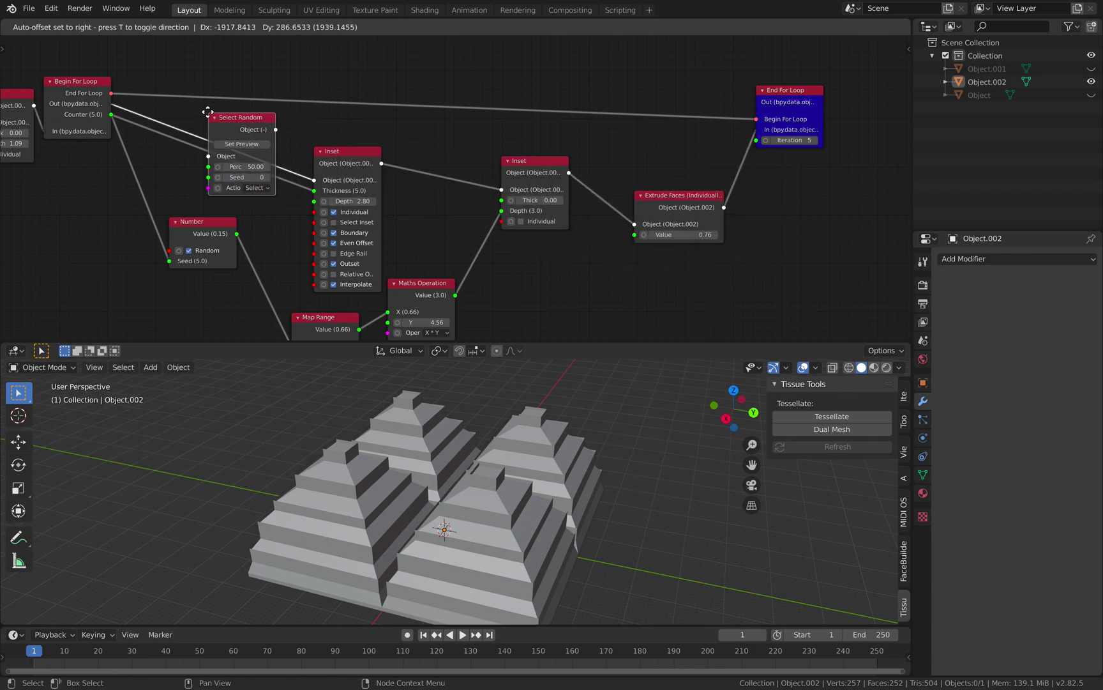
{"action": "left_click", "coordinate": [304, 144]}
- Return Object.002 to Object Mode and set the End For Loop iterations to 7
{"action": "scroll", "coordinate": [577, 466], "scroll_direction": "down", "scroll_amount": 3}
{"action": "middle_click_drag", "start_coordinate": [578, 466], "coordinate": [523, 510]}
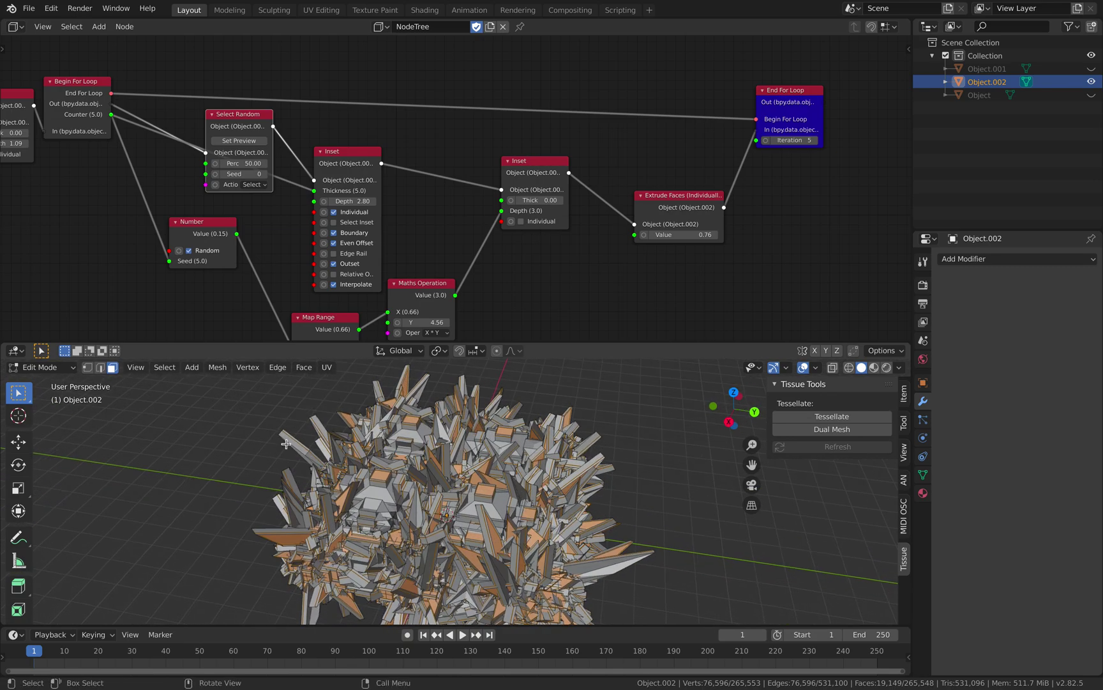
{"action": "left_click", "coordinate": [40, 367]}
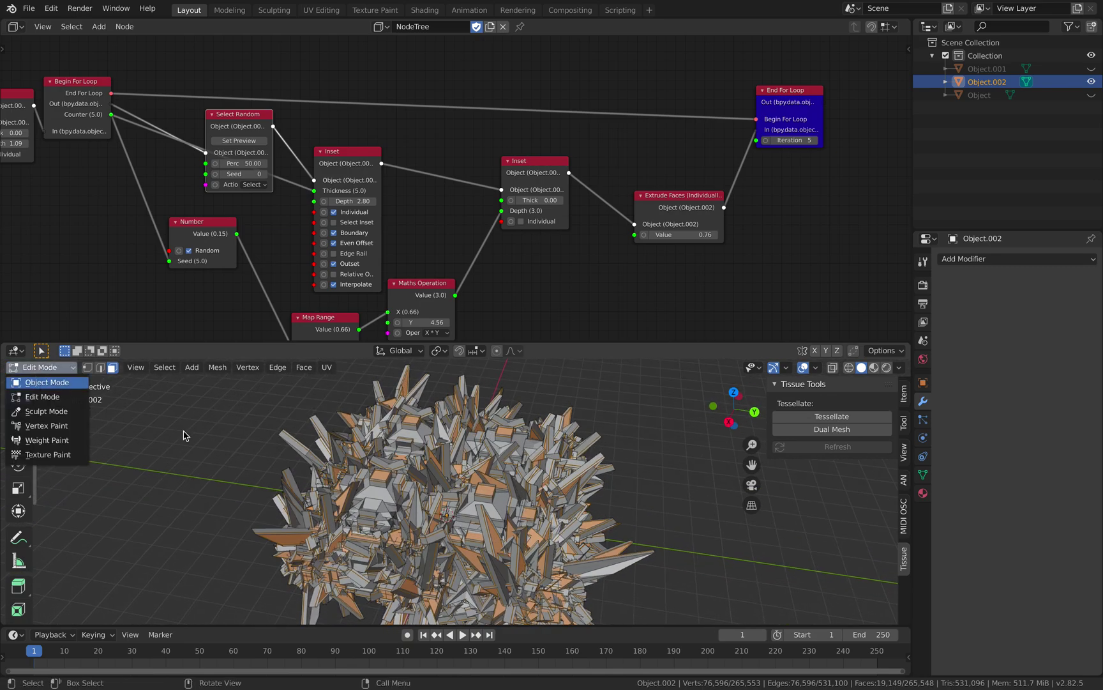
{"action": "left_click", "coordinate": [47, 382]}
{"action": "left_click", "coordinate": [805, 140]}
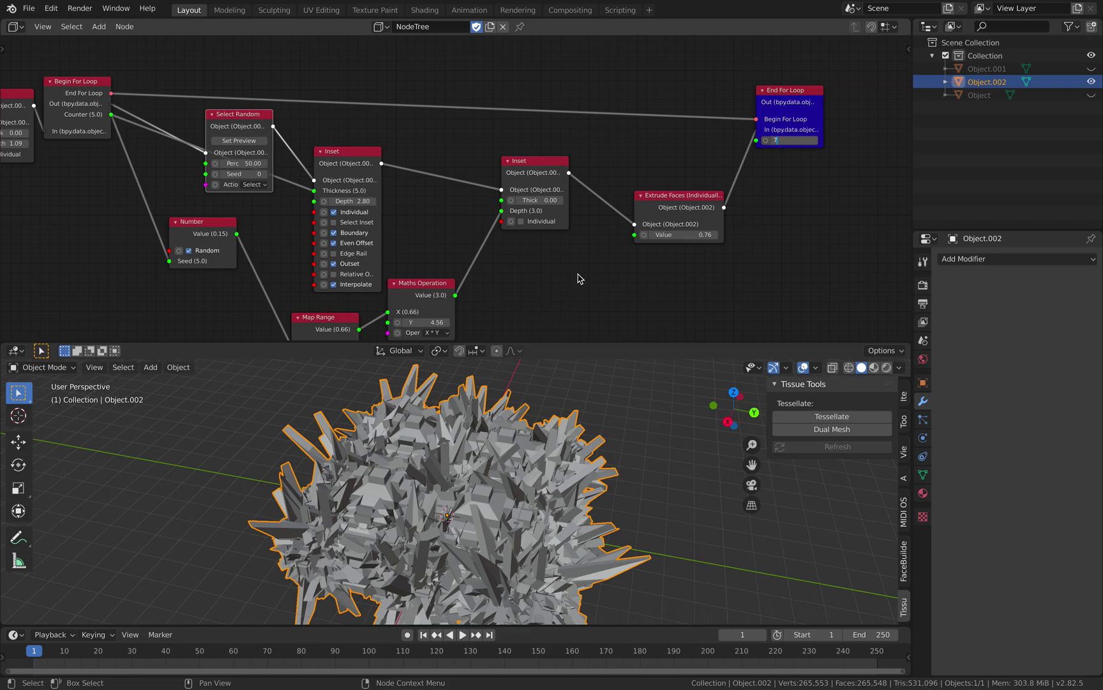
- Switch to the browser and look over the node-tree screenshots in the SORCAR LOOP STUDY issue on GitHub
{"action": "key", "text": "ctrl+Right"}
{"action": "scroll", "coordinate": [578, 279], "scroll_direction": "up", "scroll_amount": 20}
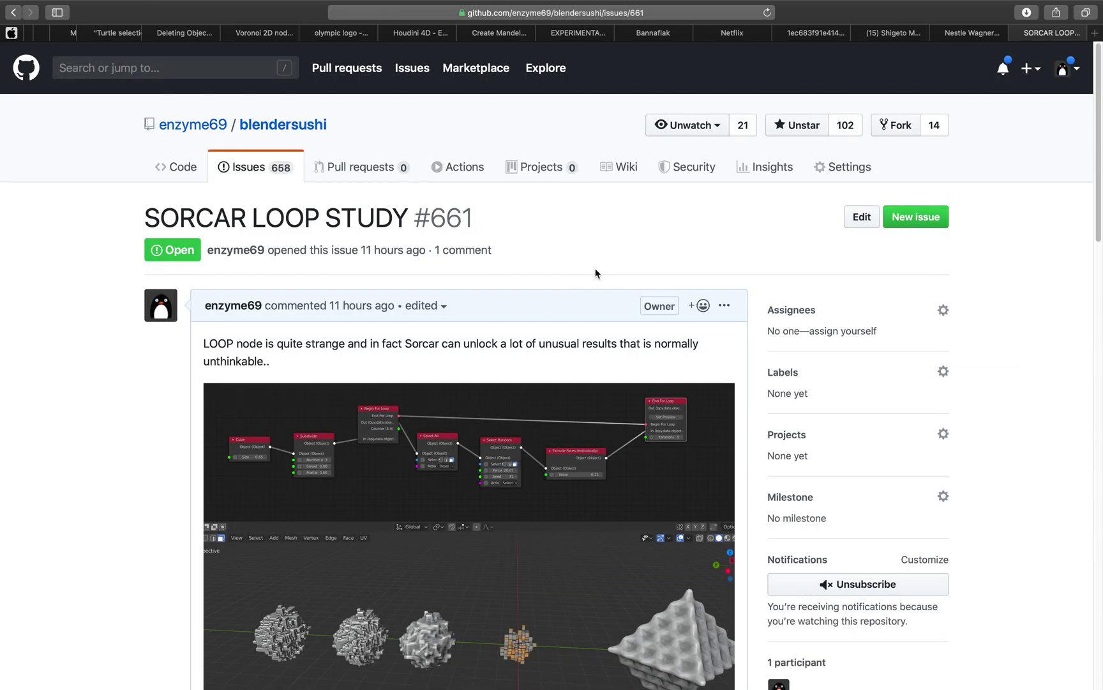
{"action": "scroll", "coordinate": [561, 281], "scroll_direction": "down", "scroll_amount": 4}
{"action": "scroll", "coordinate": [561, 243], "scroll_direction": "up", "scroll_amount": 4}
{"action": "scroll", "coordinate": [511, 287], "scroll_direction": "down", "scroll_amount": 9}
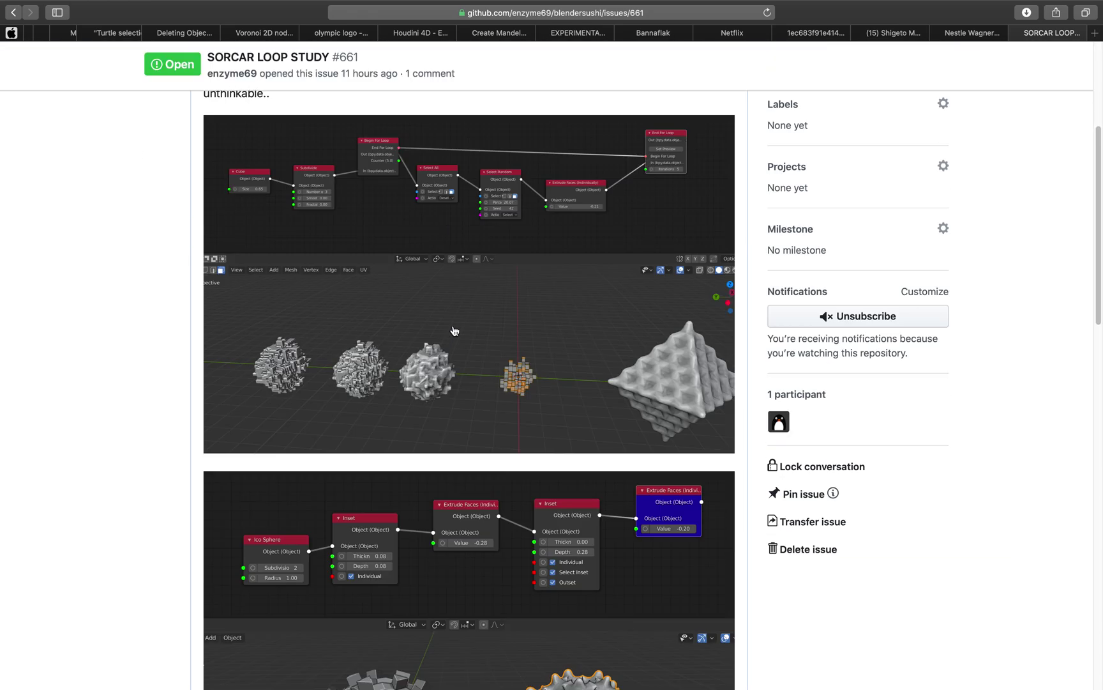
{"action": "scroll", "coordinate": [454, 330], "scroll_direction": "up", "scroll_amount": 8}
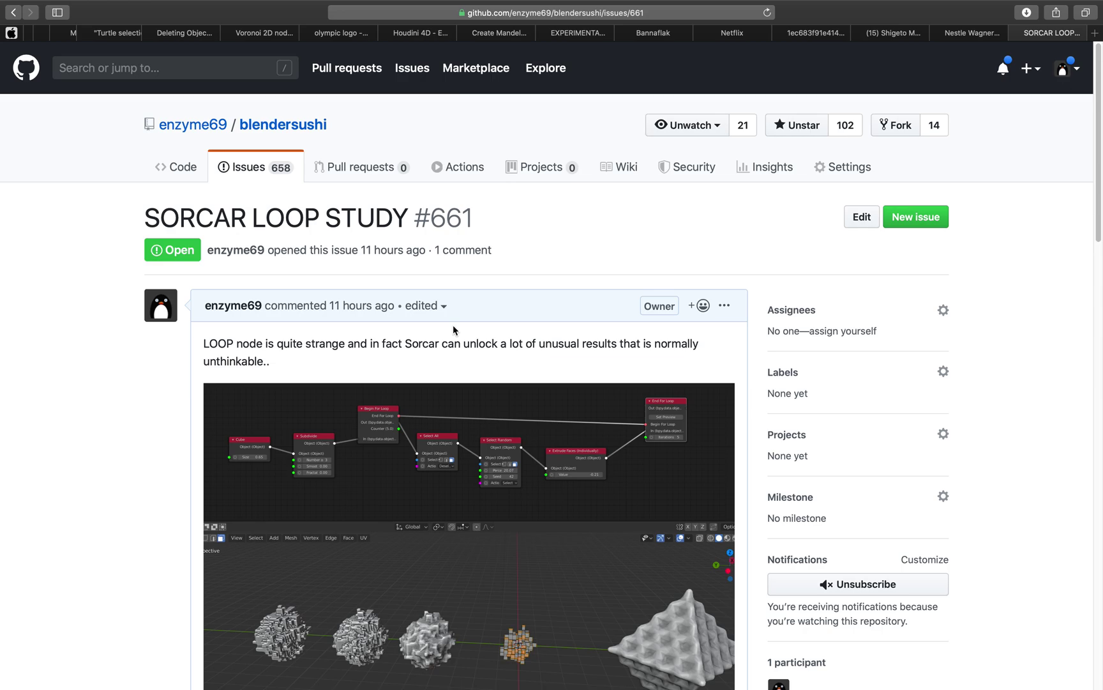